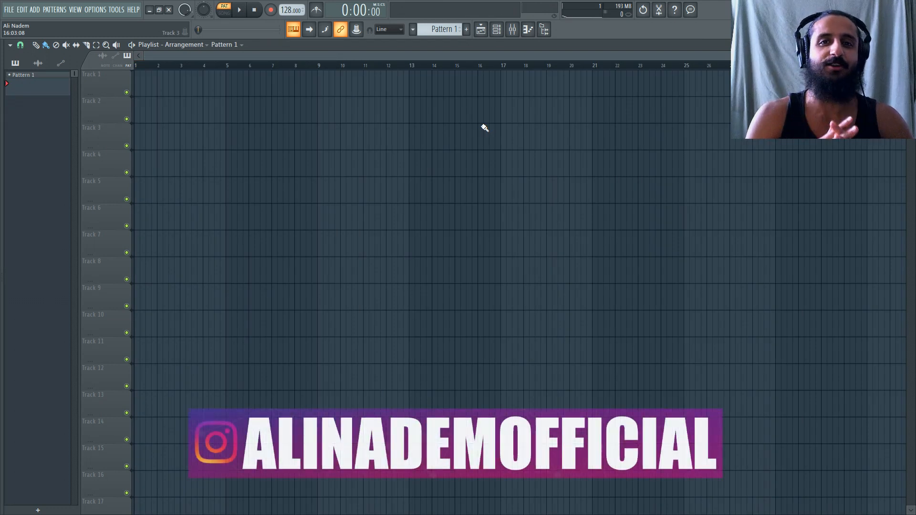
Switch to Windows Photo Viewer to read the viewer request in 15.JPG and close the image.
key(alt+Tab)
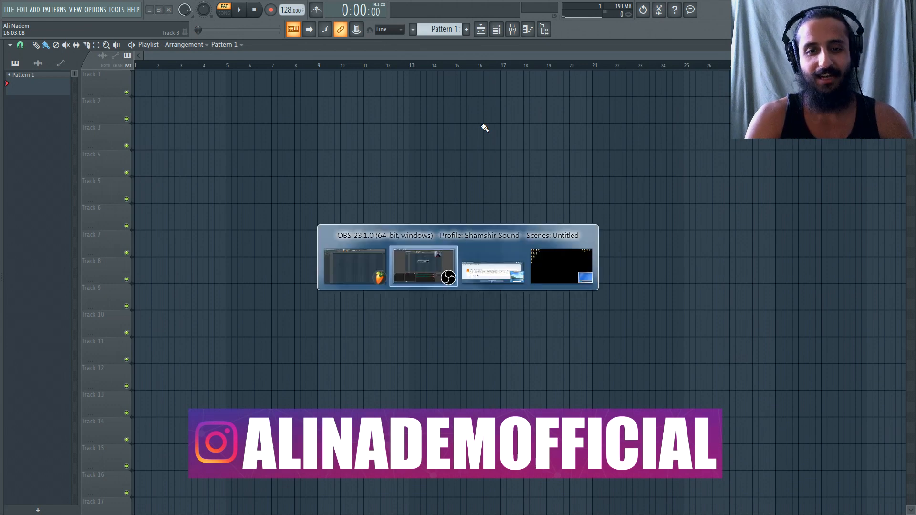
key(alt+Tab)
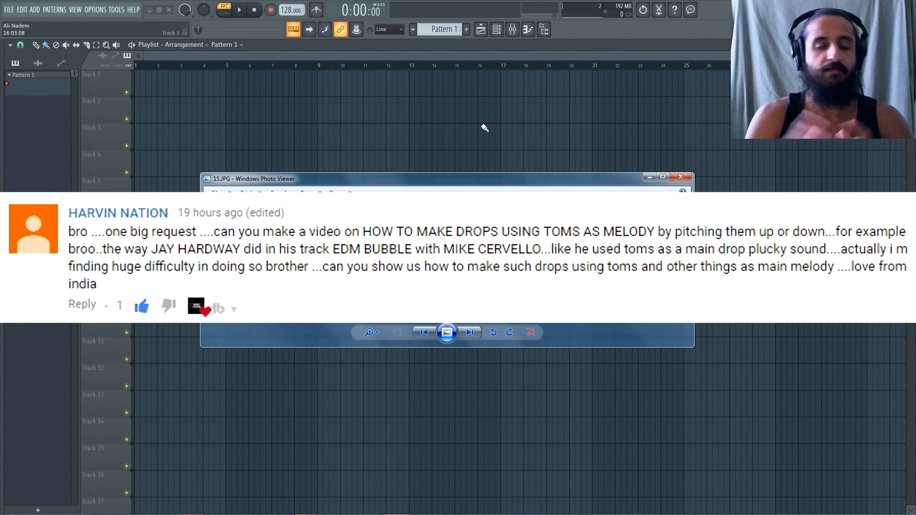
click(680, 178)
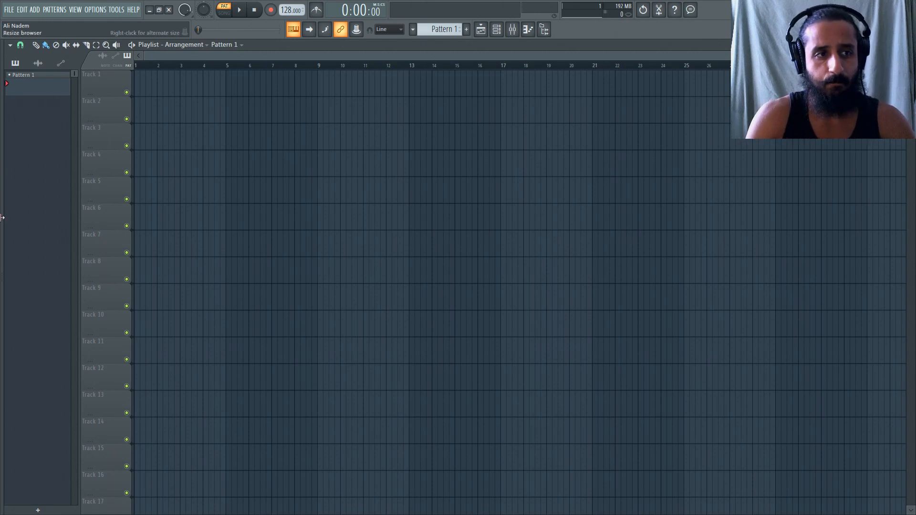
Widen the browser and collapse the AA Vengeance and RAGGA sample folders.
drag(2, 174, 136, 178)
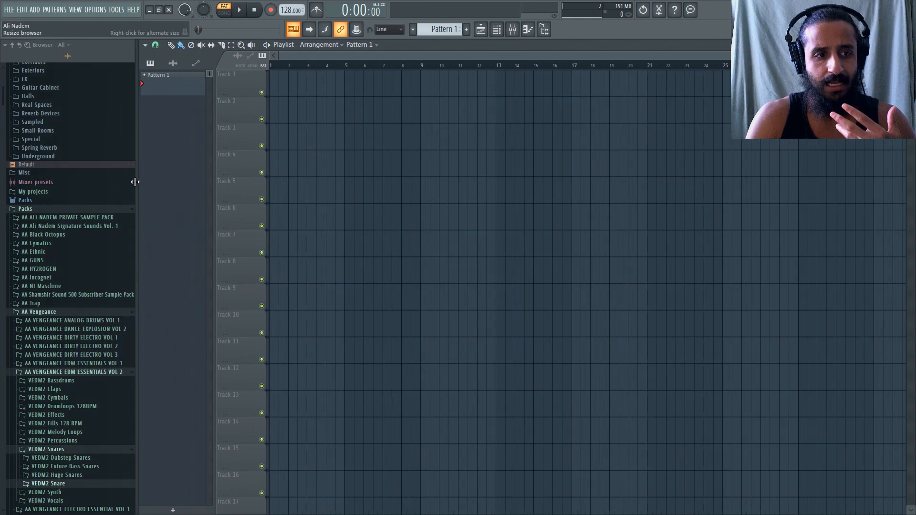
click(40, 313)
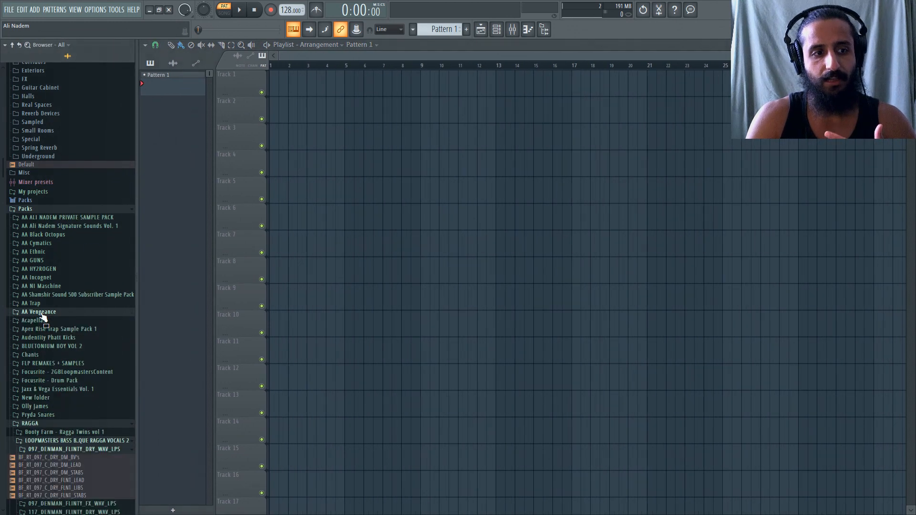
click(42, 424)
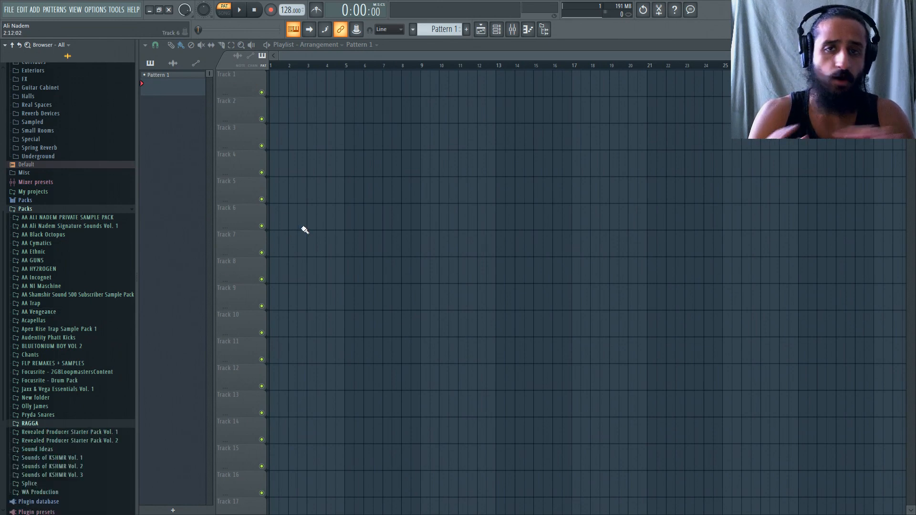
Expand the Drums and Big Kick folders inside the Signature Sounds Vol. 1 pack.
click(85, 229)
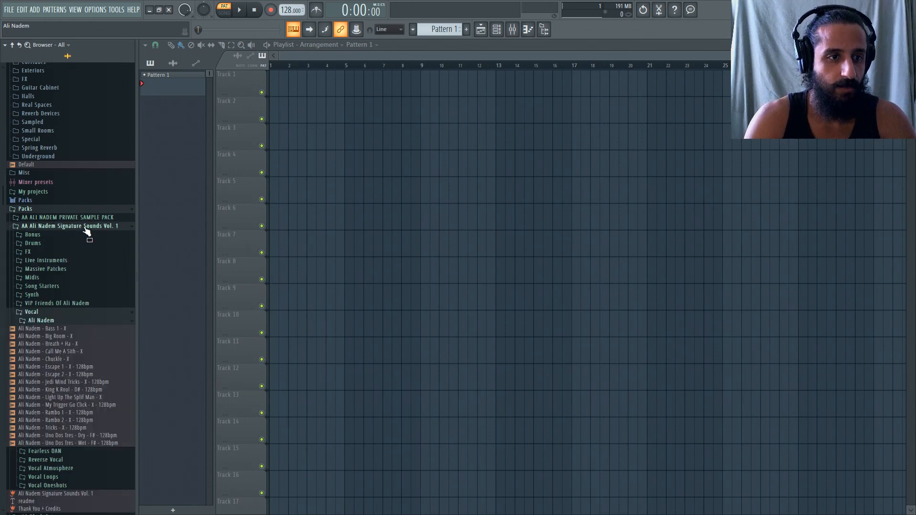
click(61, 242)
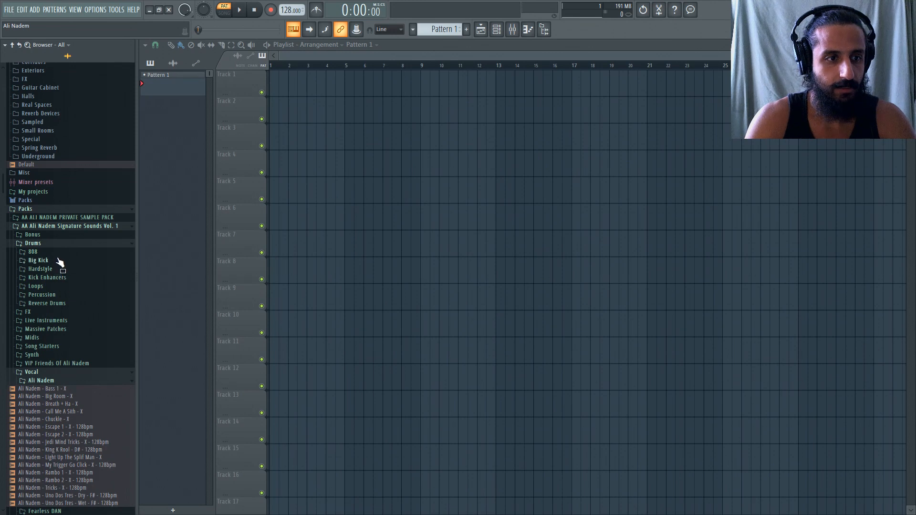
click(59, 261)
Audition the big kick samples from Davy Jones Experimental - G through the Ganon Big Room Kick variants, including E.
scroll(97, 307, down, 5)
click(94, 361)
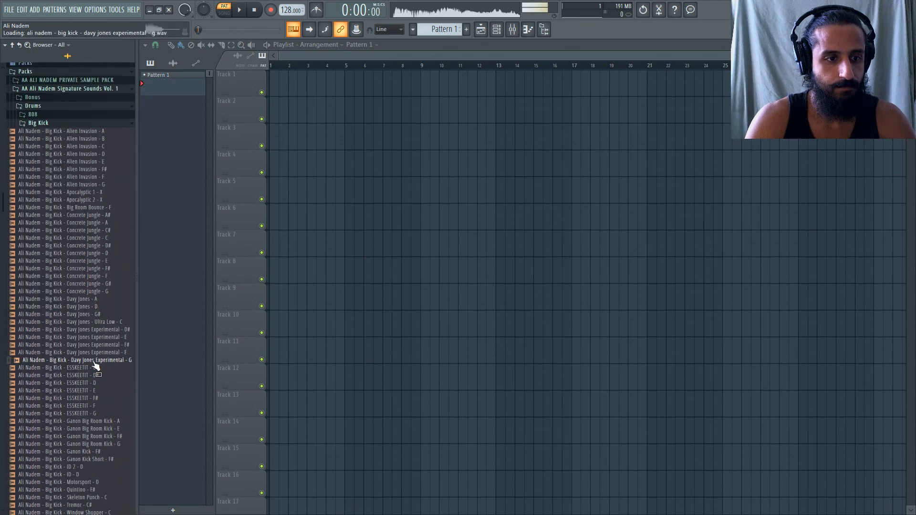
click(96, 376)
scroll(96, 372, down, 4)
click(100, 360)
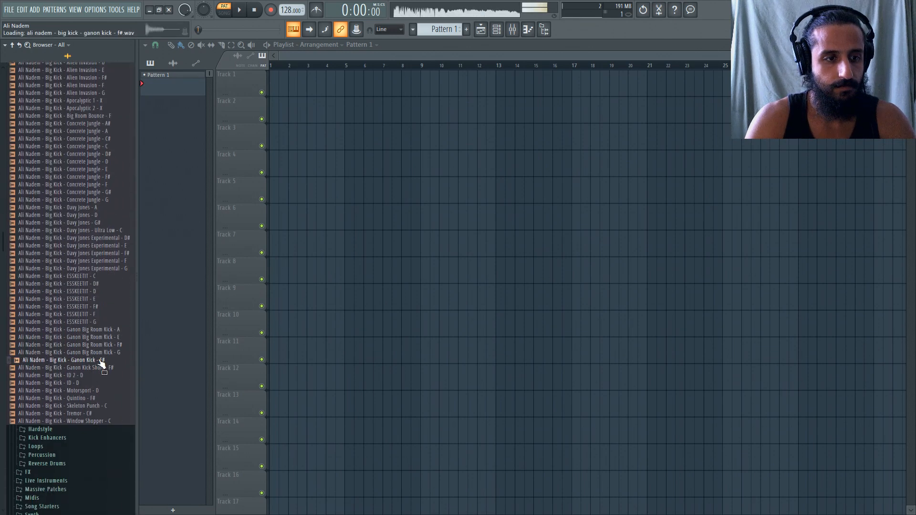
click(99, 344)
click(100, 338)
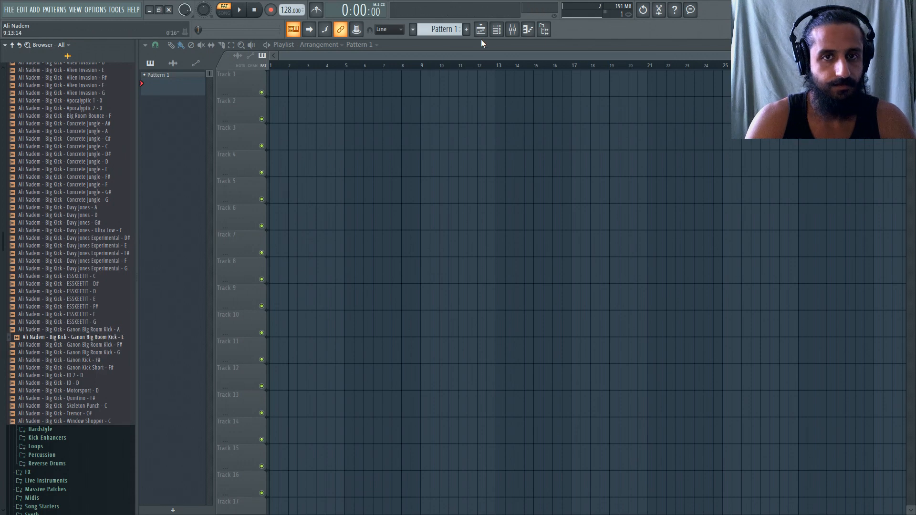
Load the Ganon Big Room Kick - E sample into the channel rack's Sampler channel and fill every fourth step.
key(F6)
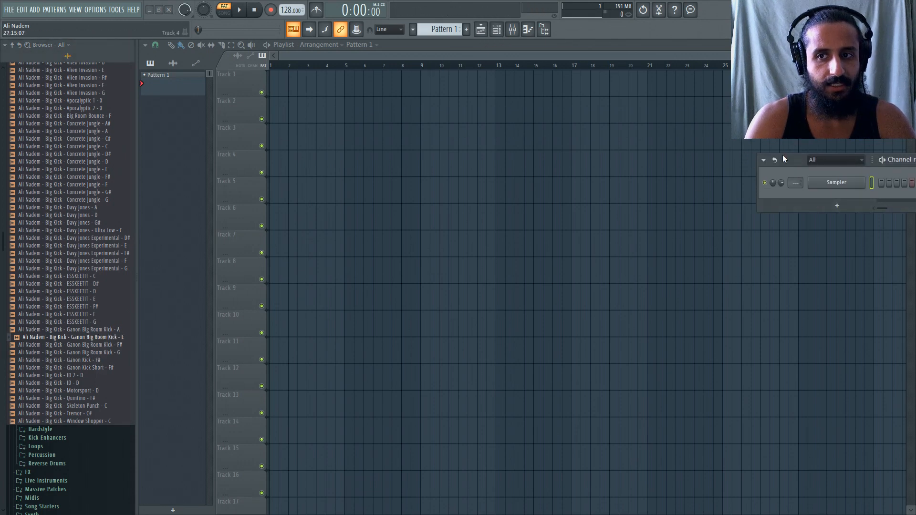
drag(784, 159, 432, 197)
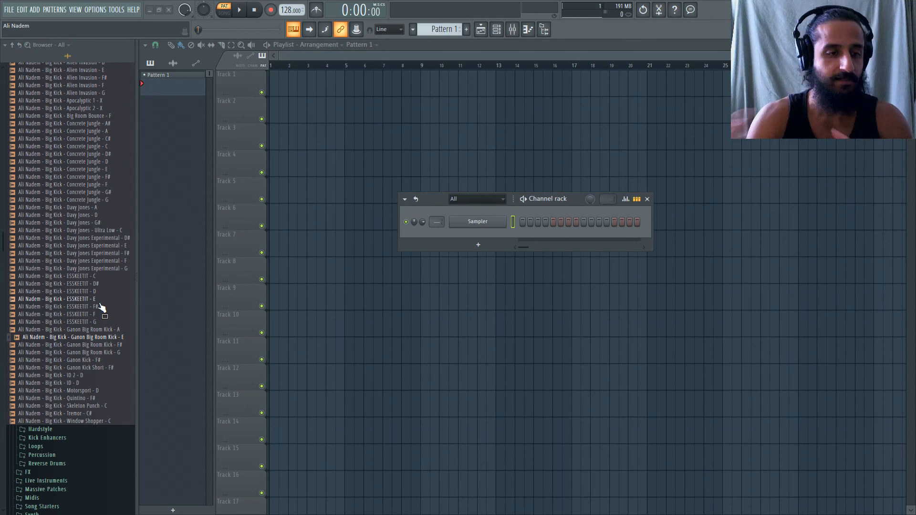
drag(96, 336, 479, 225)
right_click(482, 227)
click(584, 256)
Open the kick channel's miscellaneous settings, clear the channel rack out of the way, and route the kick to mixer insert 1.
click(483, 231)
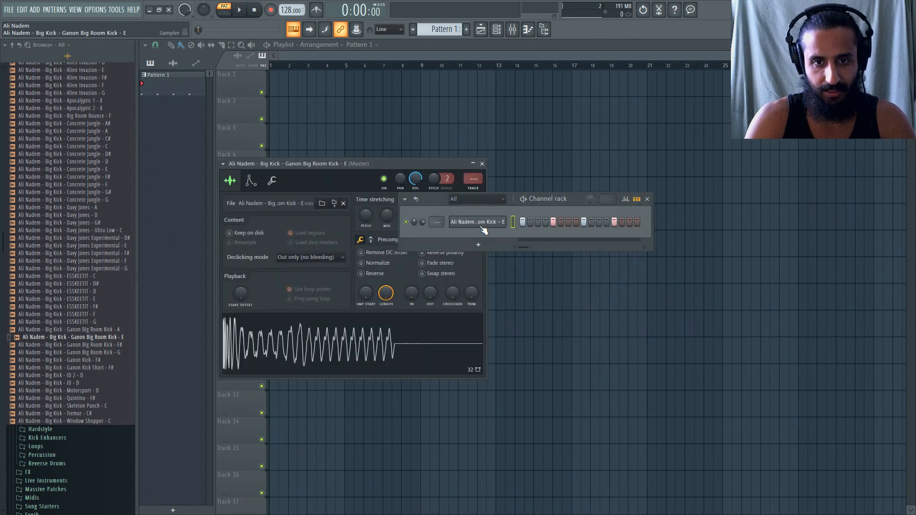
drag(429, 197, 576, 222)
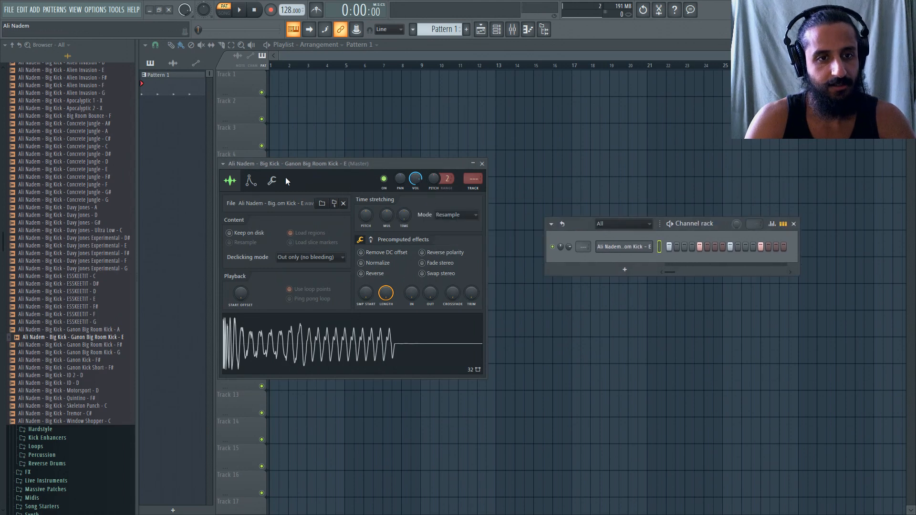
click(272, 180)
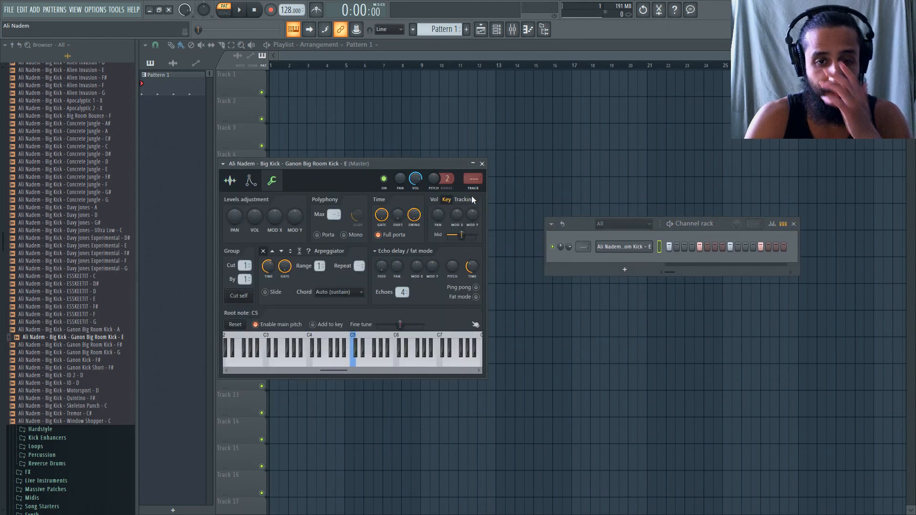
key(ctrl+l)
key(F9)
Place eight Pattern 1 clips on Track 3 across bars 1 to 8, select that range, and move the mixer lower.
click(443, 93)
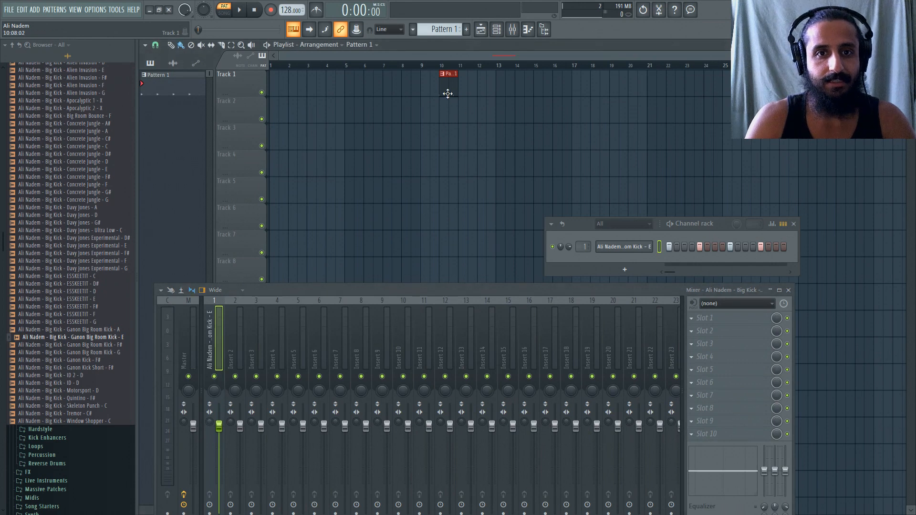
mouse_move(447, 94)
mouse_down()
mouse_move(278, 146)
mouse_move(292, 137)
mouse_move(405, 145)
mouse_up()
key(ctrl+a)
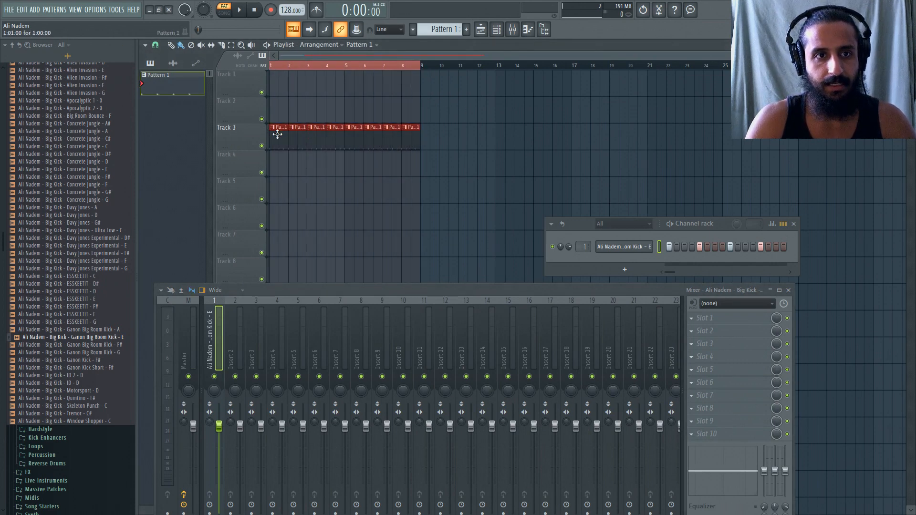
drag(411, 293, 462, 344)
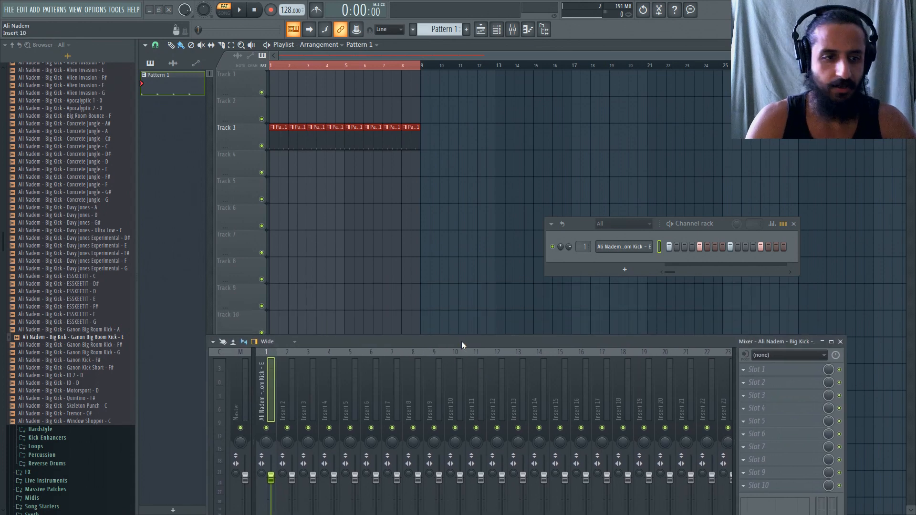
Collapse the Drums folder and the Signature Sounds Vol. 1 pack in the browser.
scroll(58, 353, down, 6)
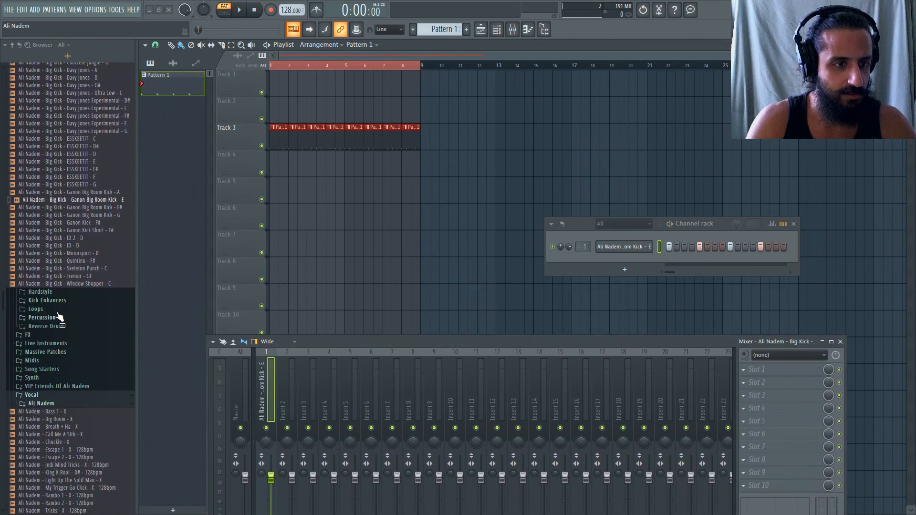
scroll(55, 317, up, 12)
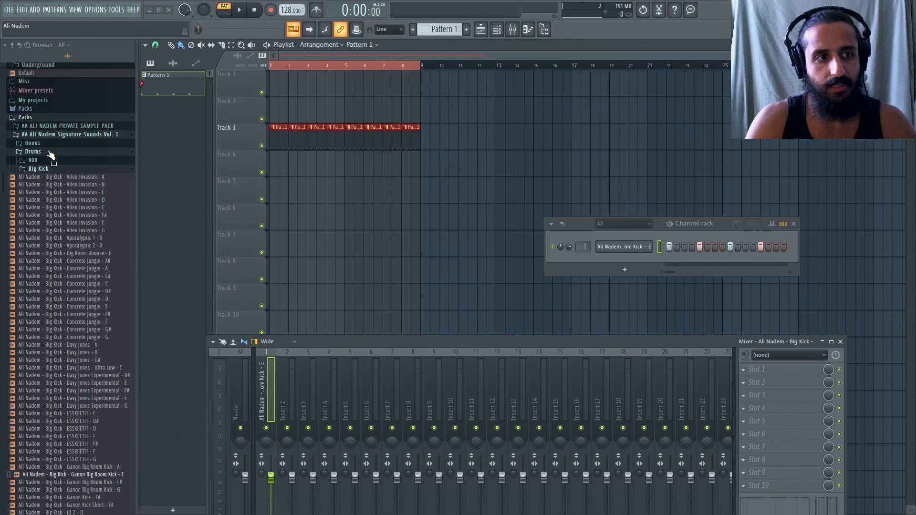
click(49, 152)
click(53, 136)
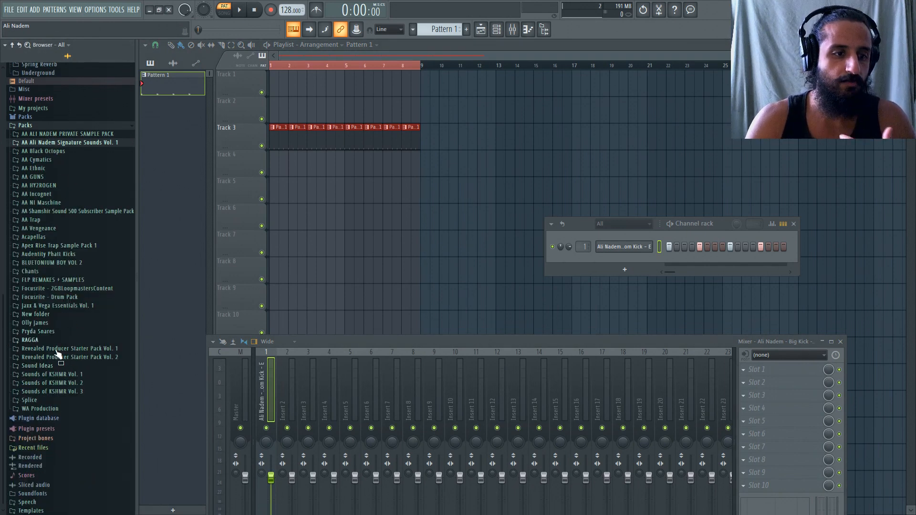
Expand the Percussion folder inside the Jaxx & Vega Essentials Vol. 1 pack.
click(52, 307)
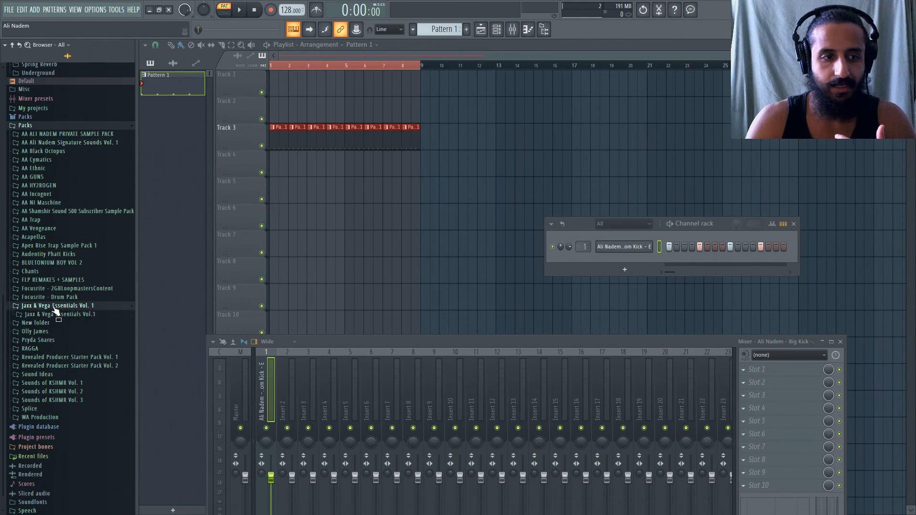
click(68, 316)
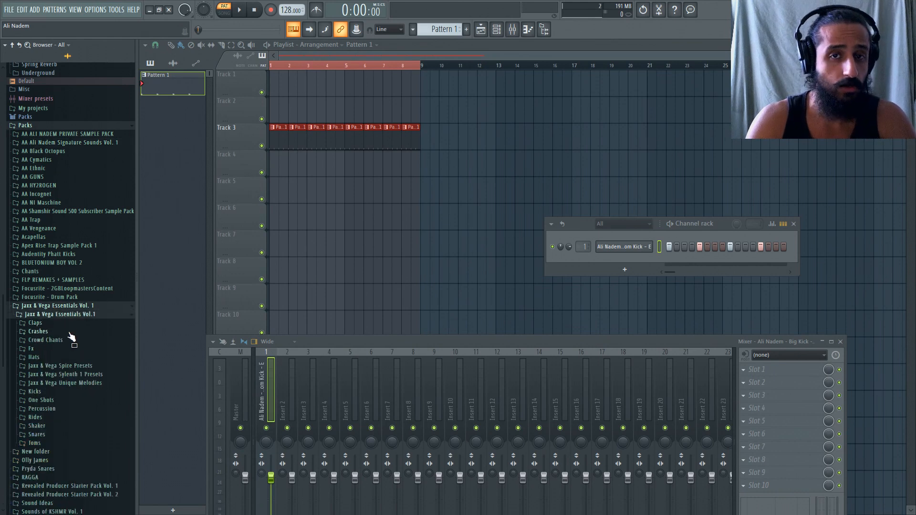
scroll(72, 337, down, 2)
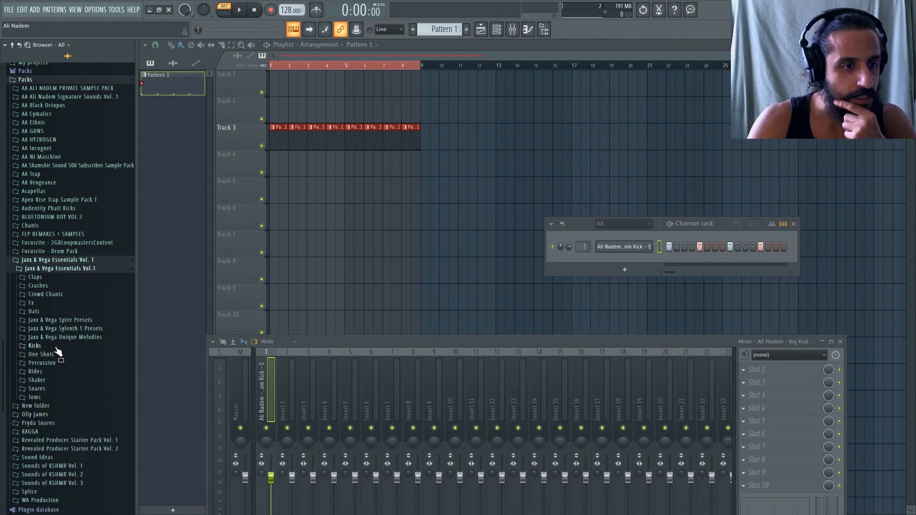
click(65, 364)
Audition J&V Perc 03 and add J&V Perc 01 and J&V Perc 05 as new channels below the kick.
click(47, 293)
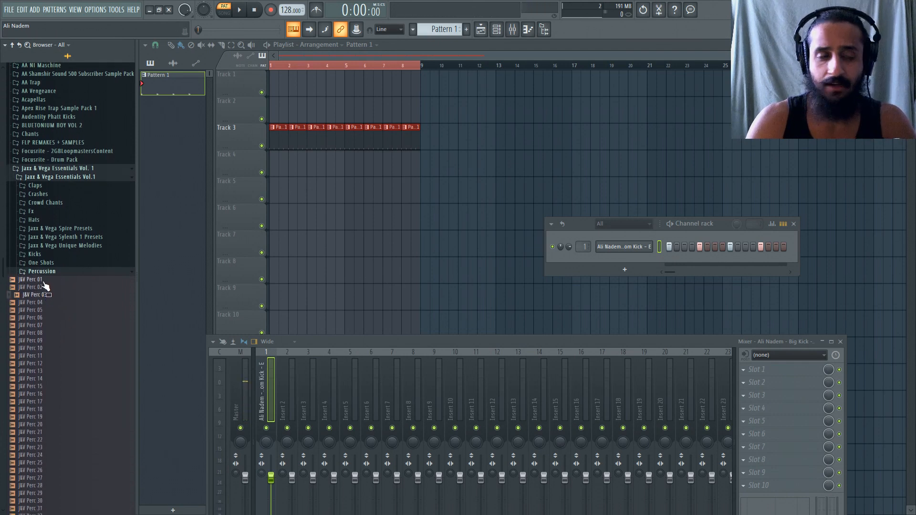
drag(43, 282, 627, 260)
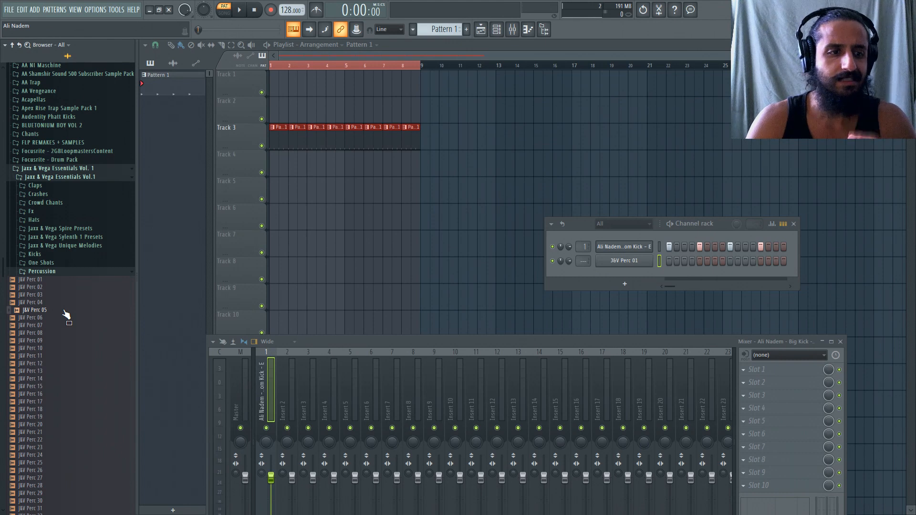
drag(64, 315, 639, 269)
Audition the percussion samples from J&V Perc 06 to 13 and add J&V Perc 12 as a new channel.
scroll(16, 340, down, 4)
click(48, 243)
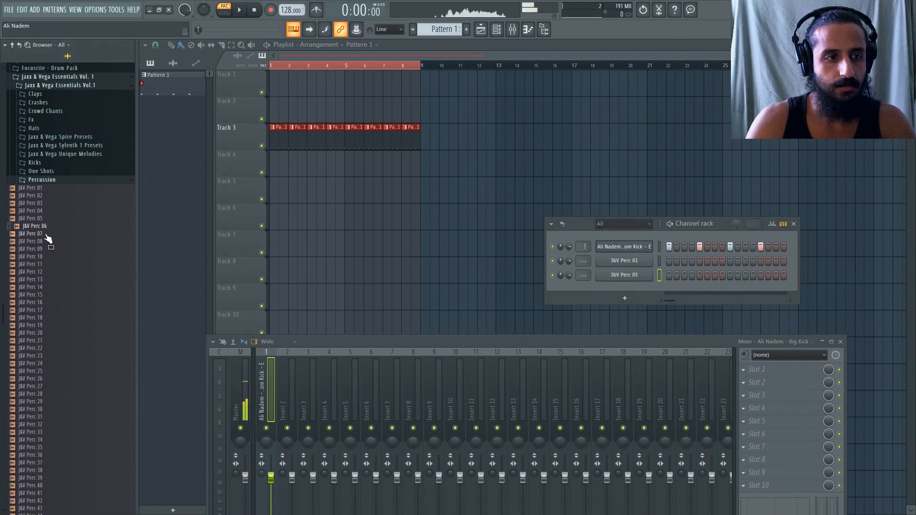
click(49, 260)
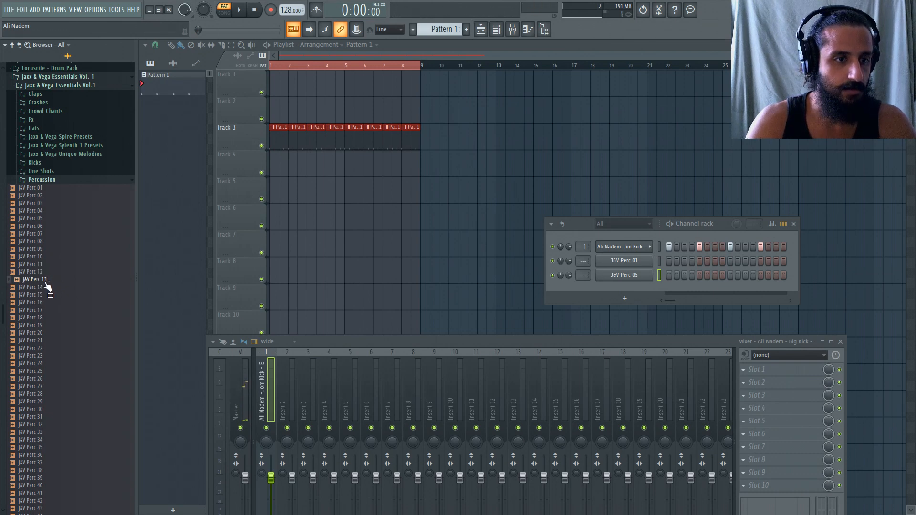
click(43, 272)
mouse_move(44, 275)
mouse_down()
mouse_move(45, 289)
mouse_move(46, 272)
mouse_up()
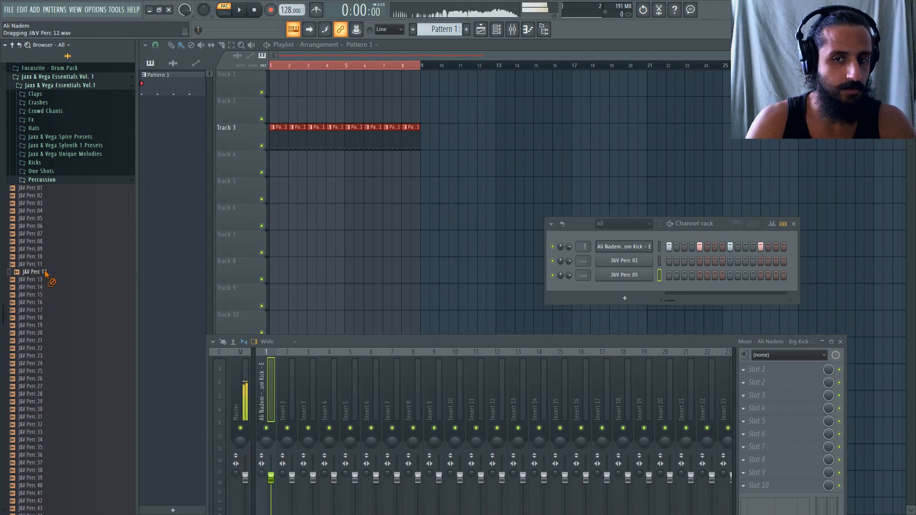
drag(615, 281, 615, 282)
Audition further percussion samples between J&V Perc 13 and 52 and add J&V Perc 50 as a new channel.
click(61, 281)
click(55, 303)
click(47, 341)
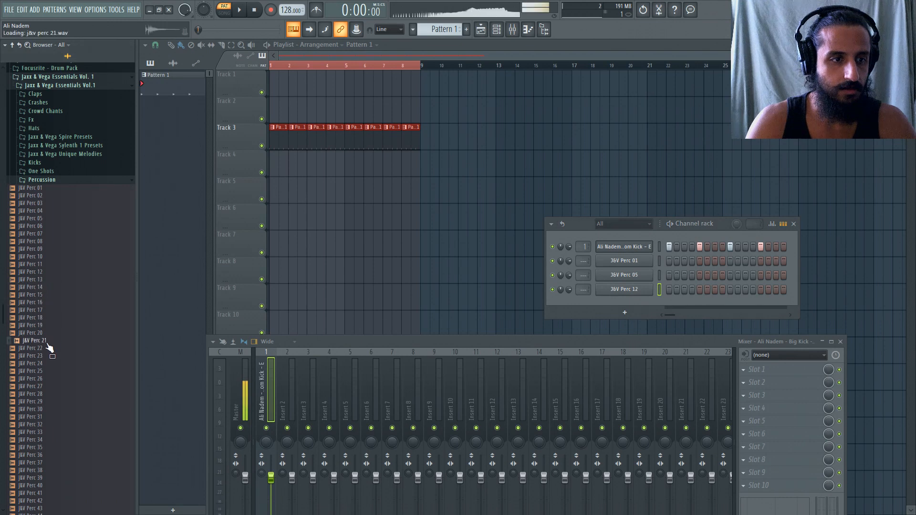
scroll(50, 339, down, 6)
click(56, 296)
click(55, 318)
click(52, 325)
click(50, 341)
click(49, 349)
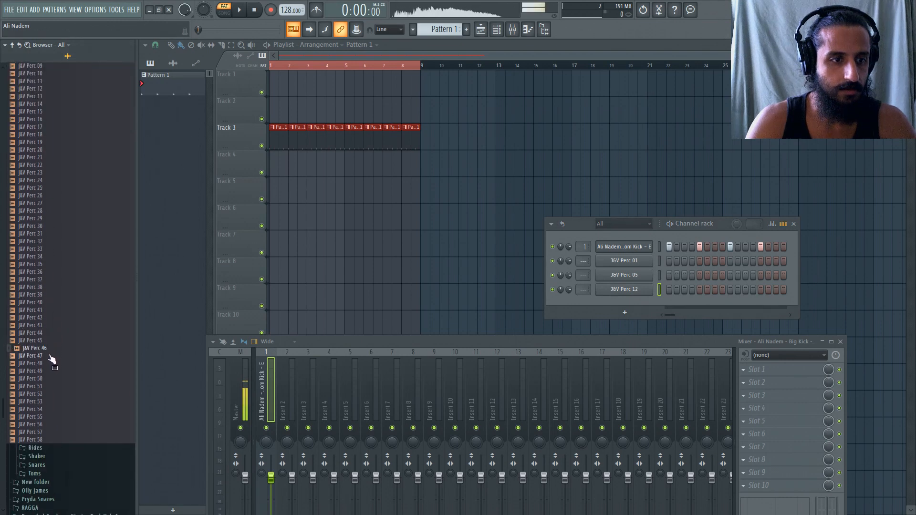
click(49, 357)
click(50, 364)
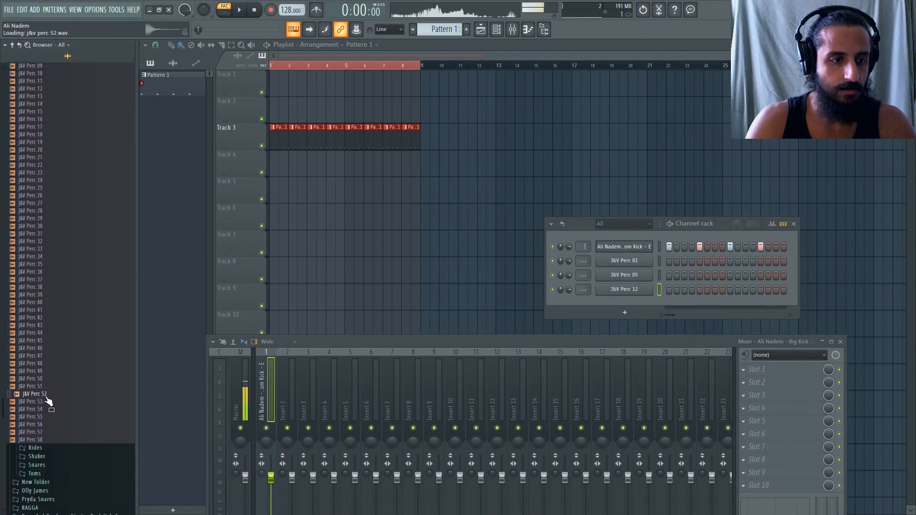
click(49, 371)
drag(47, 379, 565, 321)
Audition J&V Perc 58, compare the four loaded percussion channels and route J&V Perc 01 to mixer track 2.
click(54, 439)
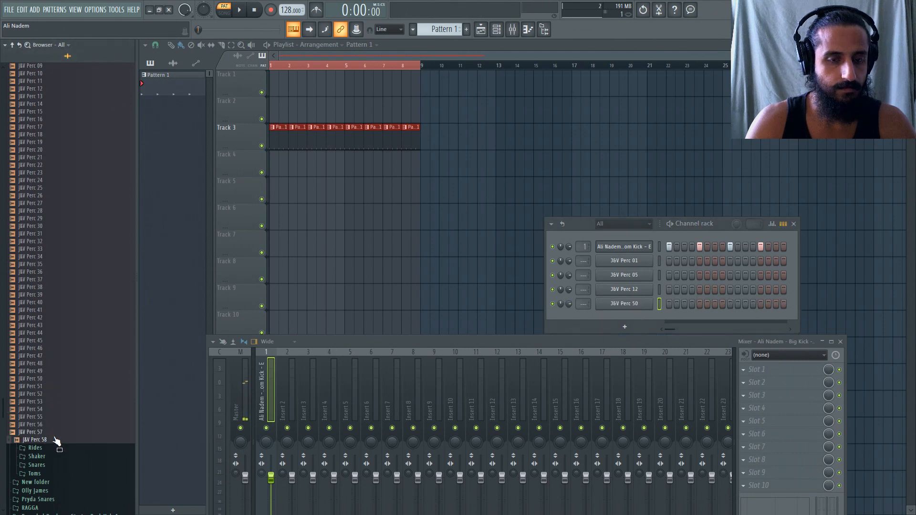
click(600, 265)
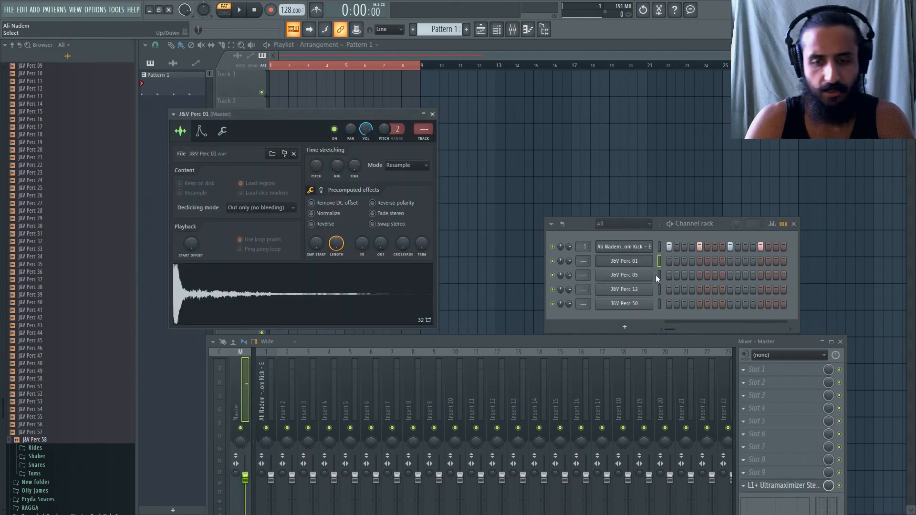
click(660, 275)
click(660, 291)
click(660, 305)
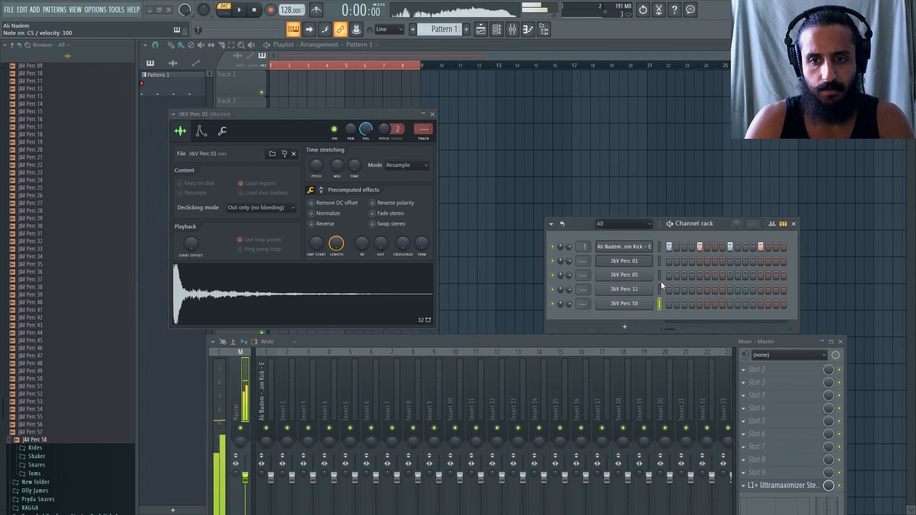
click(659, 262)
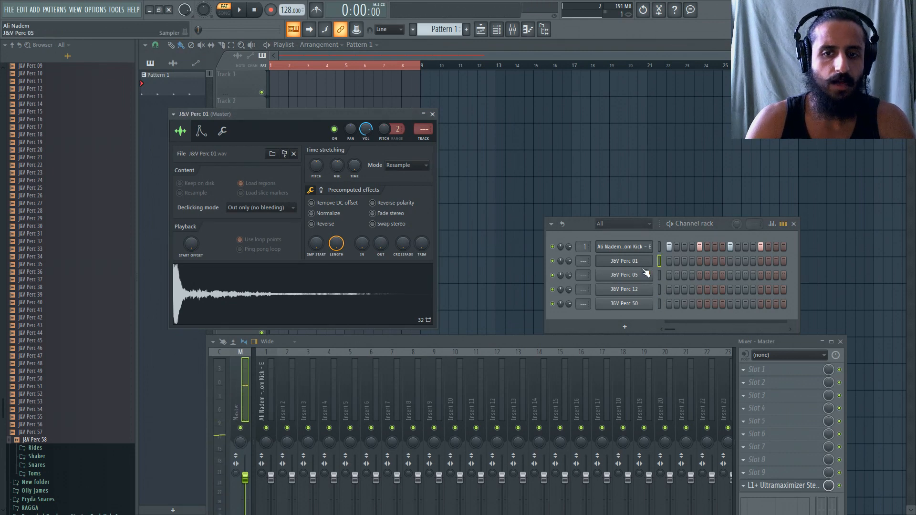
drag(585, 261, 585, 254)
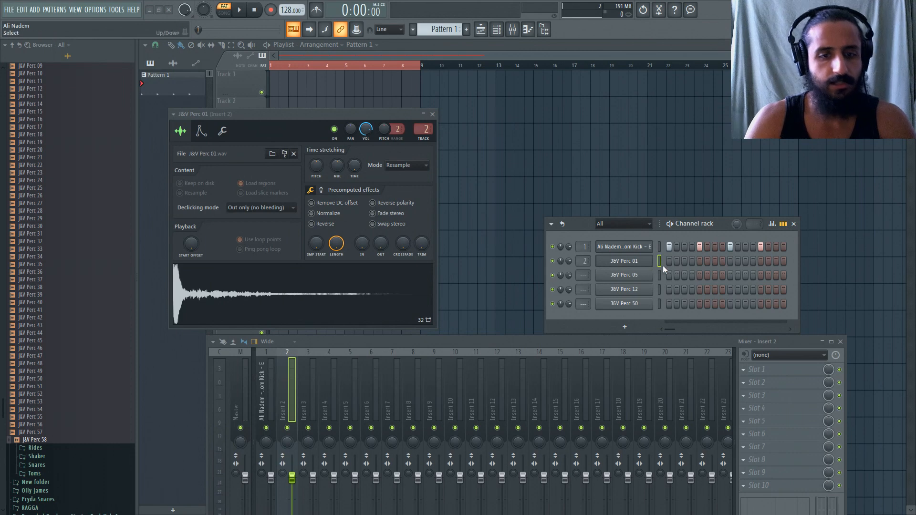
Rename mixer track 1 as KICK and mixer track 2 as TOM LEAD.
click(258, 396)
key(F2)
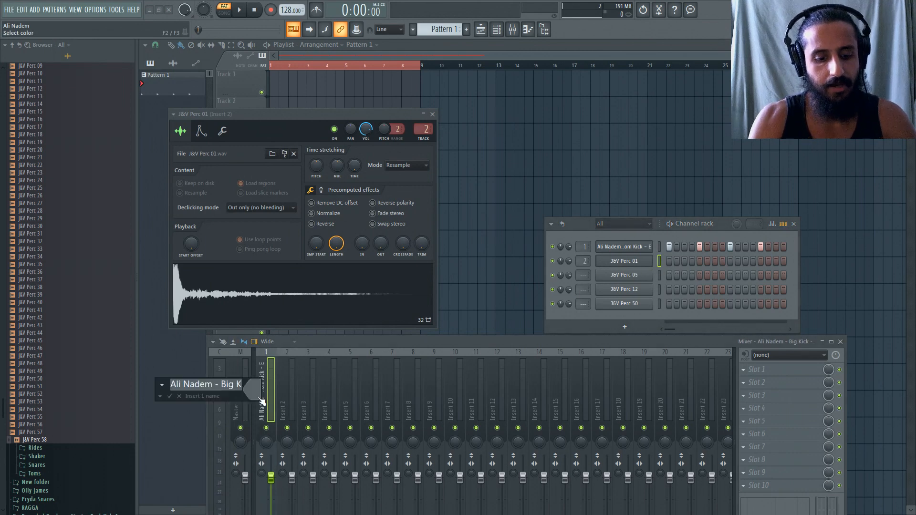
text(KICK)
key(Return)
key(Right)
key(F2)
text(T)
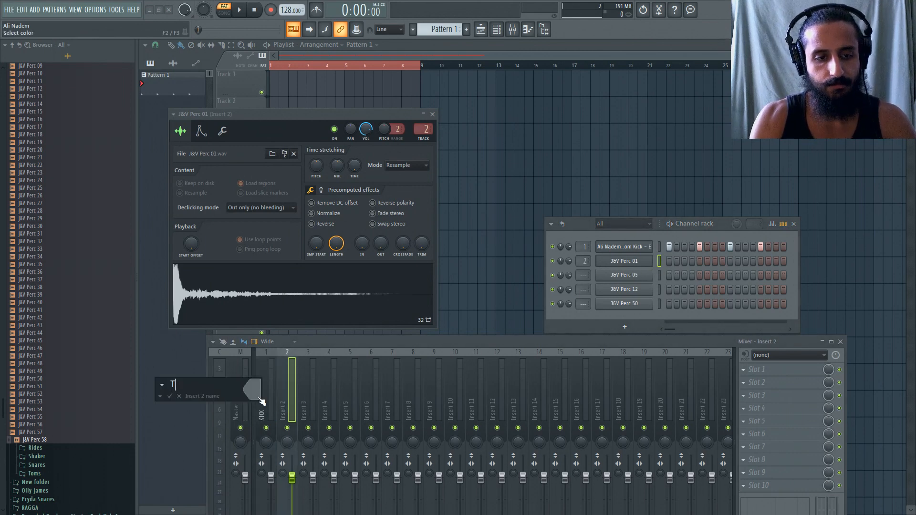
text(OM LEAD)
key(Return)
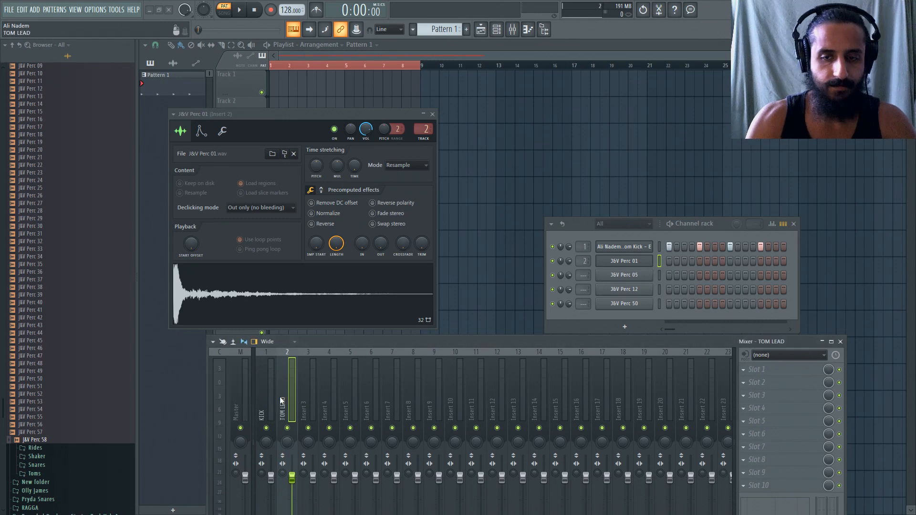
Open the J&V Perc 01 channel in the piano roll.
click(620, 260)
click(620, 261)
right_click(620, 260)
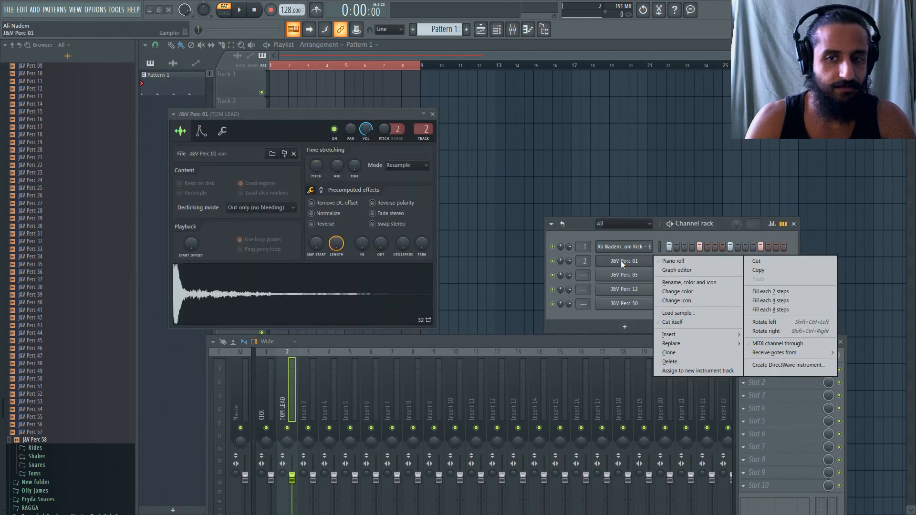
click(699, 261)
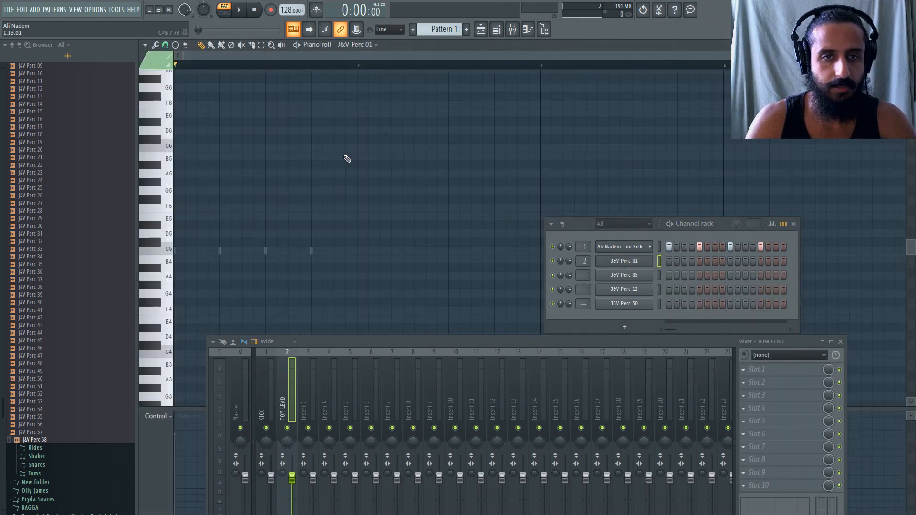
Add an FL Keys channel and play a piano note and the kick pattern to compare their pitch.
click(30, 8)
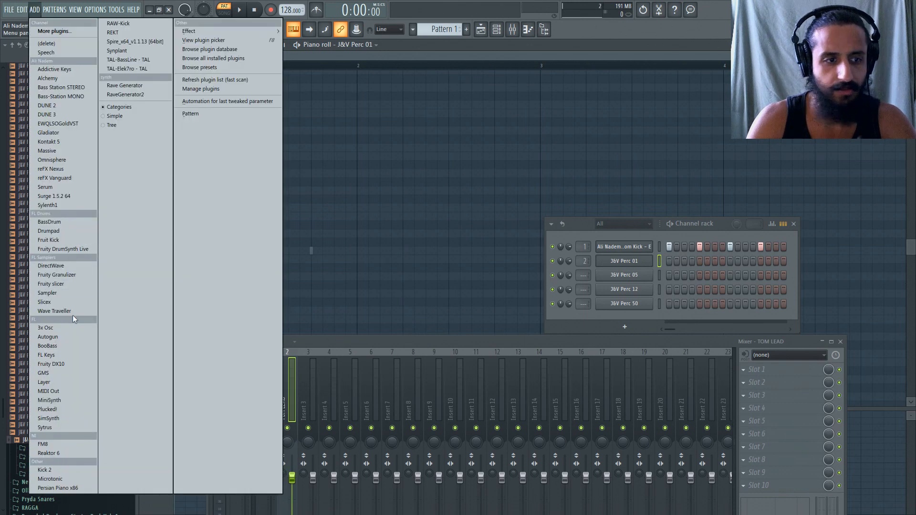
click(67, 358)
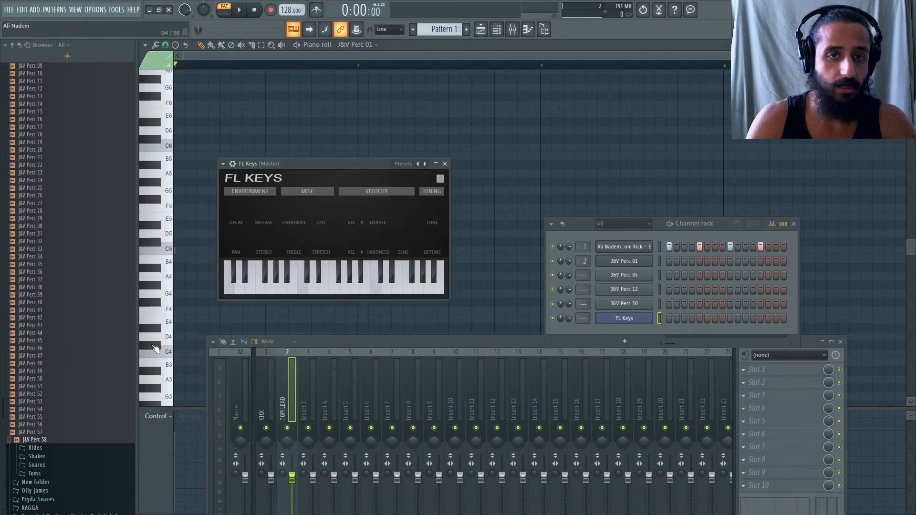
click(317, 292)
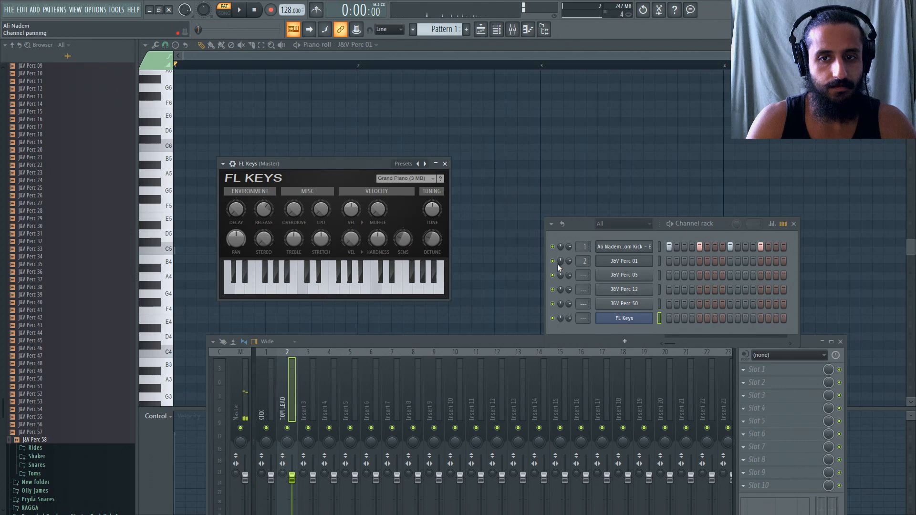
key(space)
key(space)
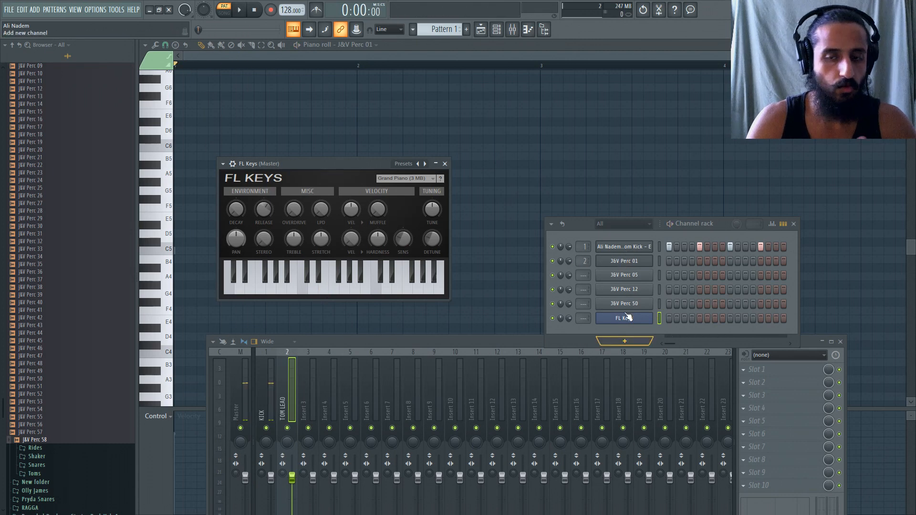
Place a note at the start of the J&V Perc 01 piano roll and raise it to D#5.
right_click(622, 260)
click(666, 259)
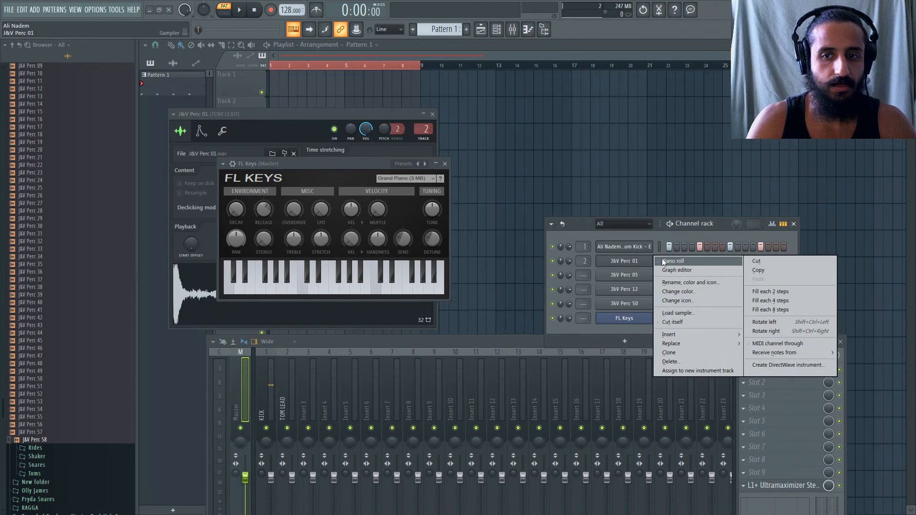
scroll(224, 249, down, 1)
click(186, 207)
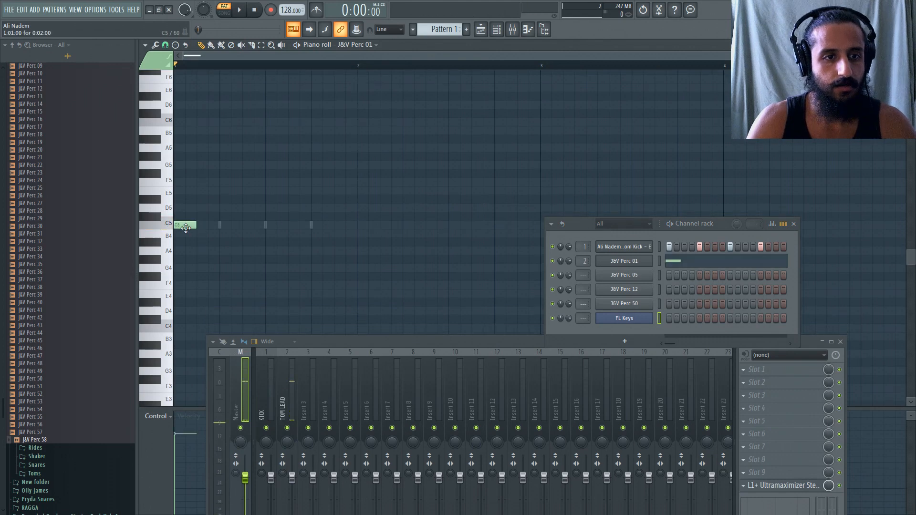
drag(187, 208, 187, 200)
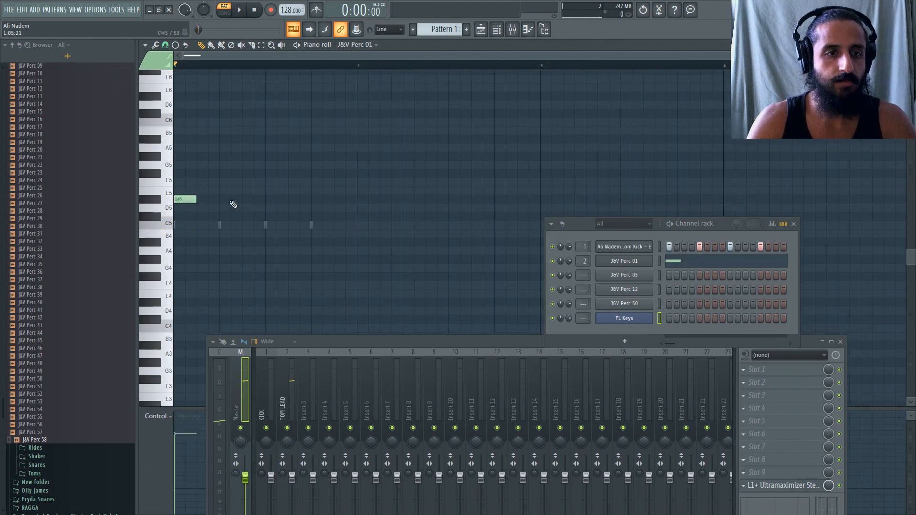
Show the J&V Perc 01 sampler settings beside the opening note and move that note to C5.
click(639, 266)
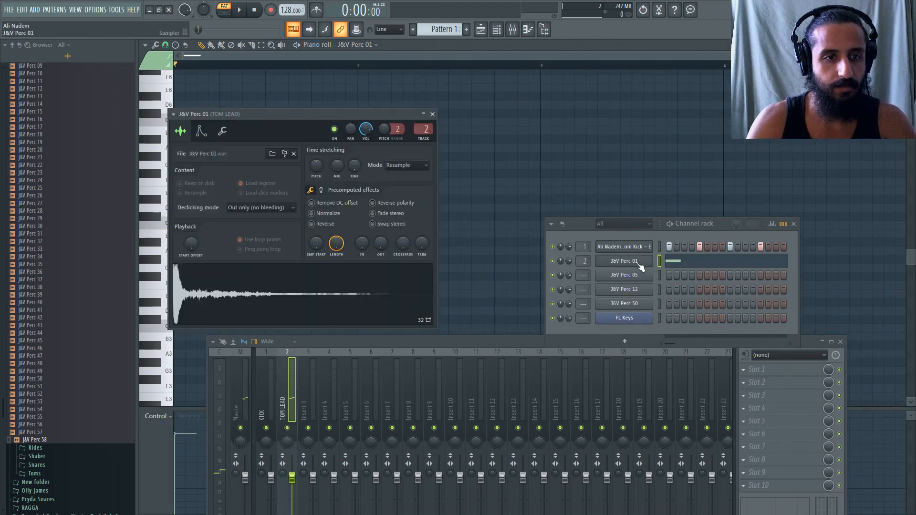
click(636, 265)
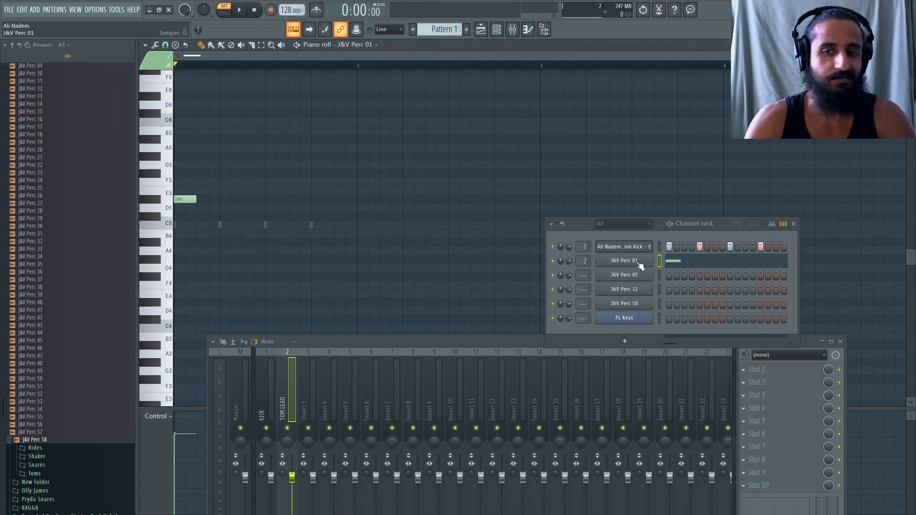
click(640, 265)
drag(279, 125, 394, 102)
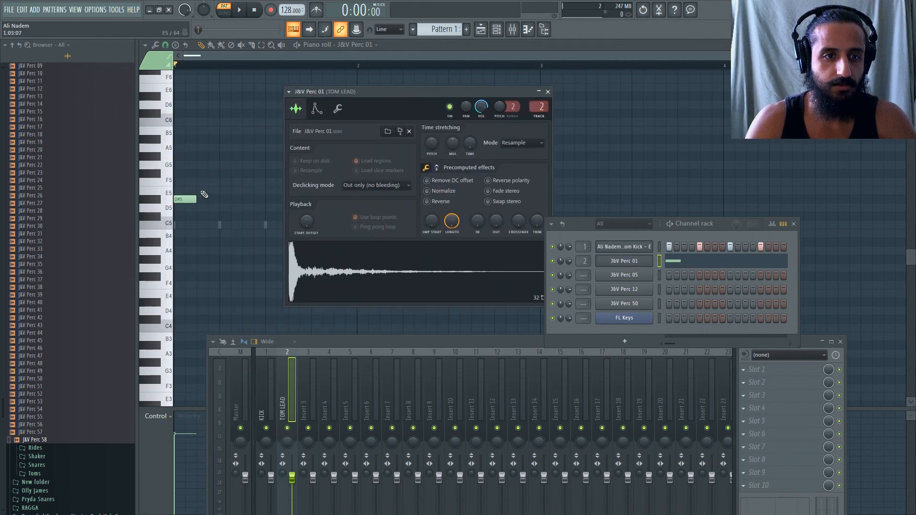
drag(180, 199, 181, 225)
Raise the time-stretching pitch of J&V Perc 01 in Auto mode and play the pattern to check it.
click(621, 266)
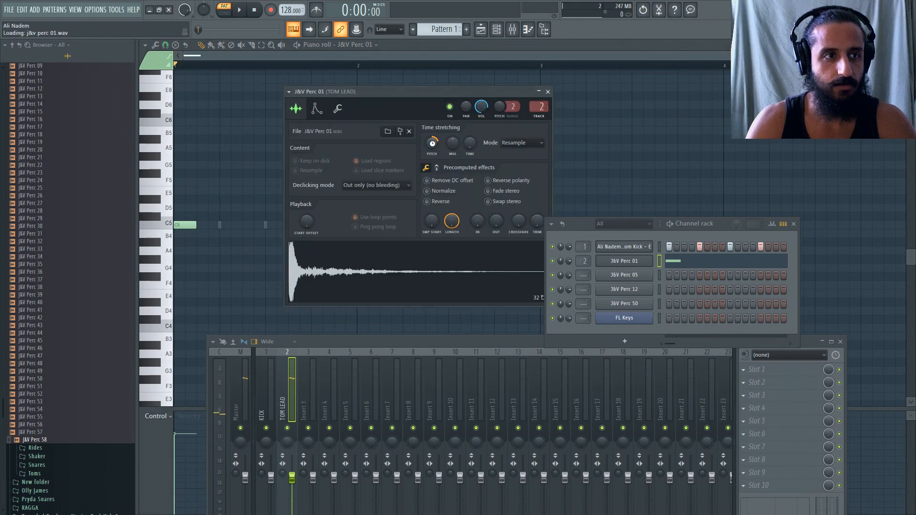
key(space)
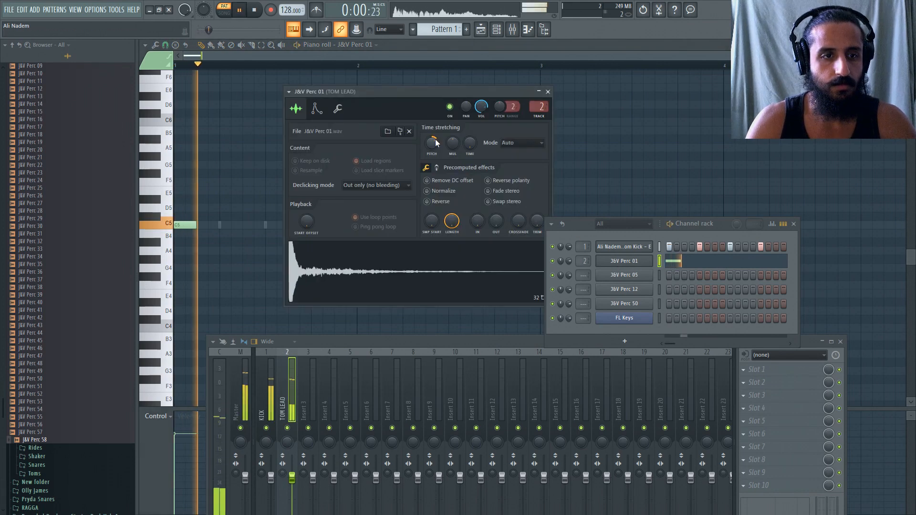
key(space)
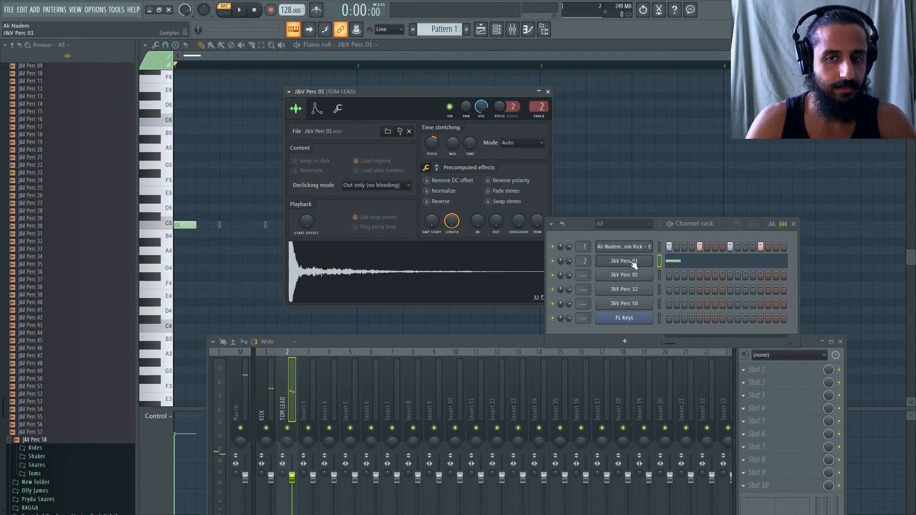
Mute the J&V Perc 05, 12 and 50 channels and show the effect knobs in J&V Perc 01's precomputed effects.
click(552, 275)
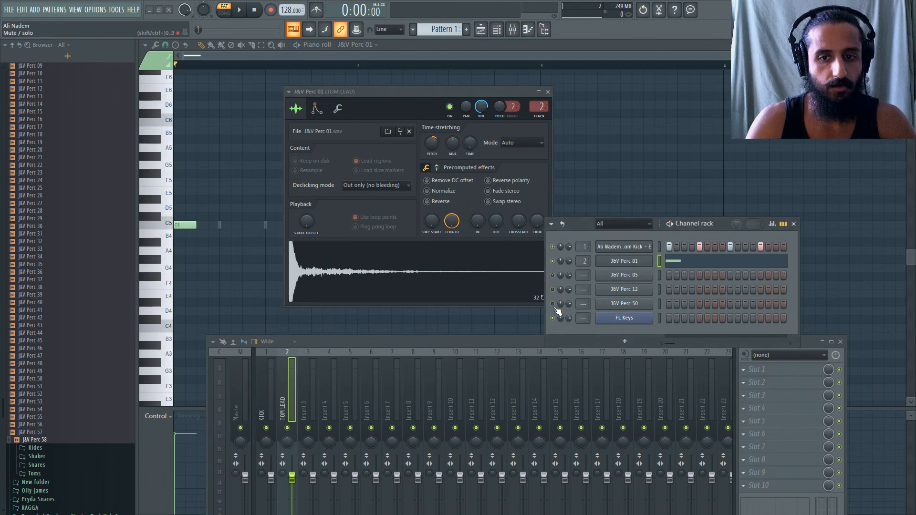
right_click(638, 261)
click(632, 264)
click(630, 265)
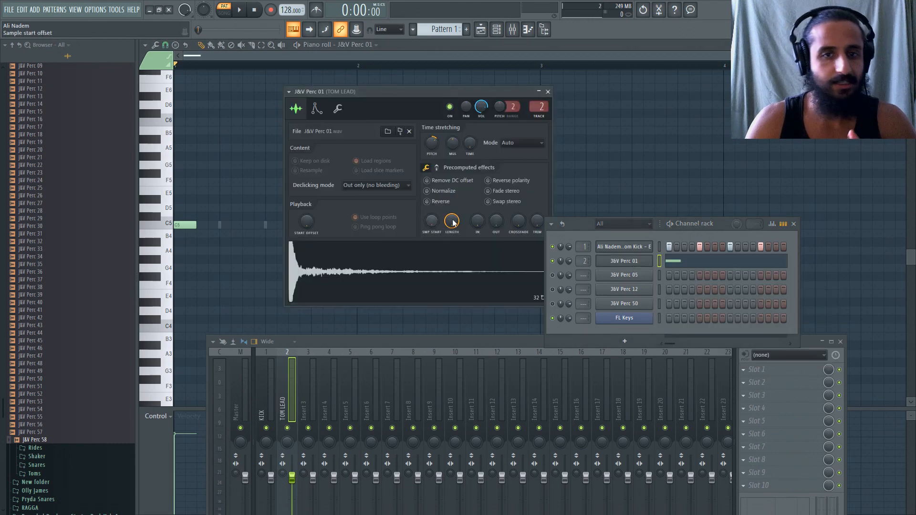
drag(579, 232, 630, 212)
click(436, 168)
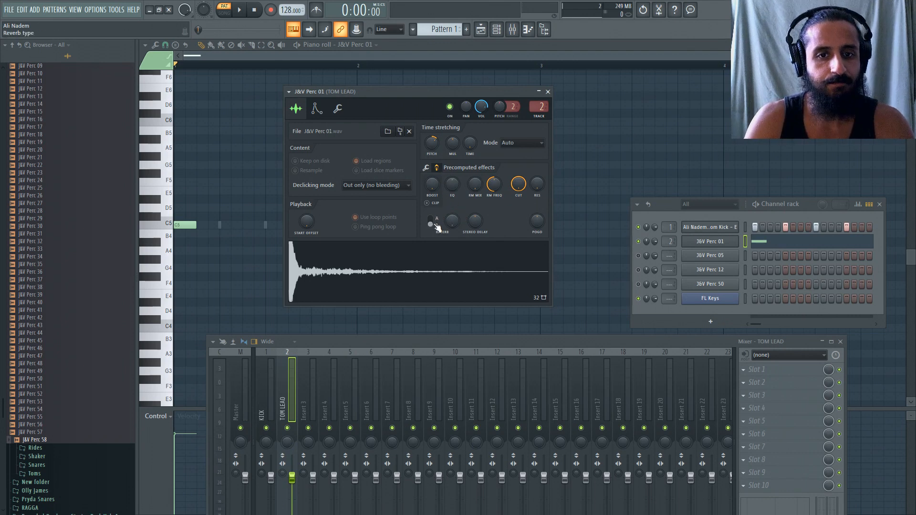
Try reverb types B and A on the J&V Perc 01 sample and bring the reverb amount back to zero.
drag(453, 222, 451, 230)
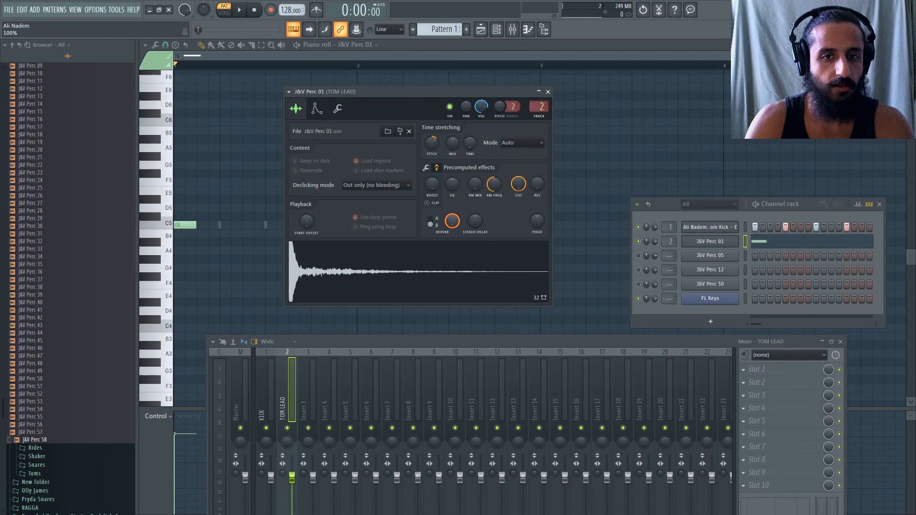
click(432, 222)
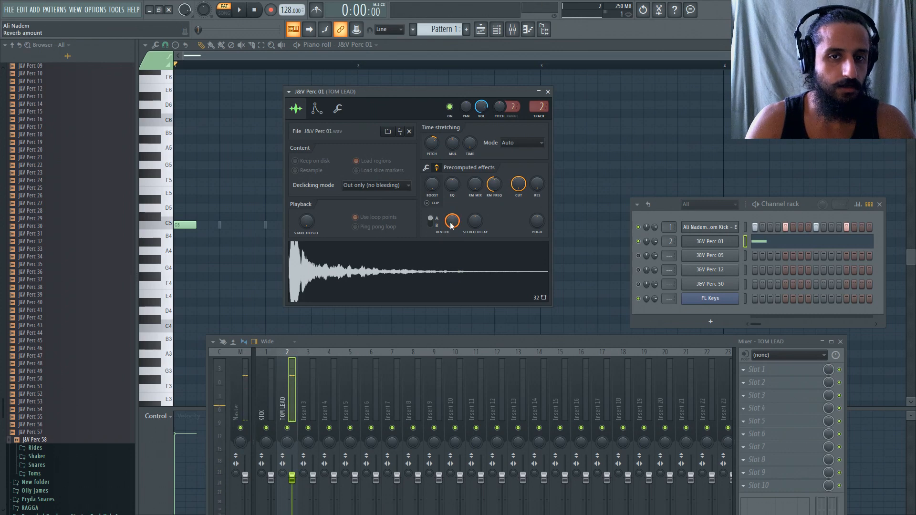
drag(451, 221, 451, 229)
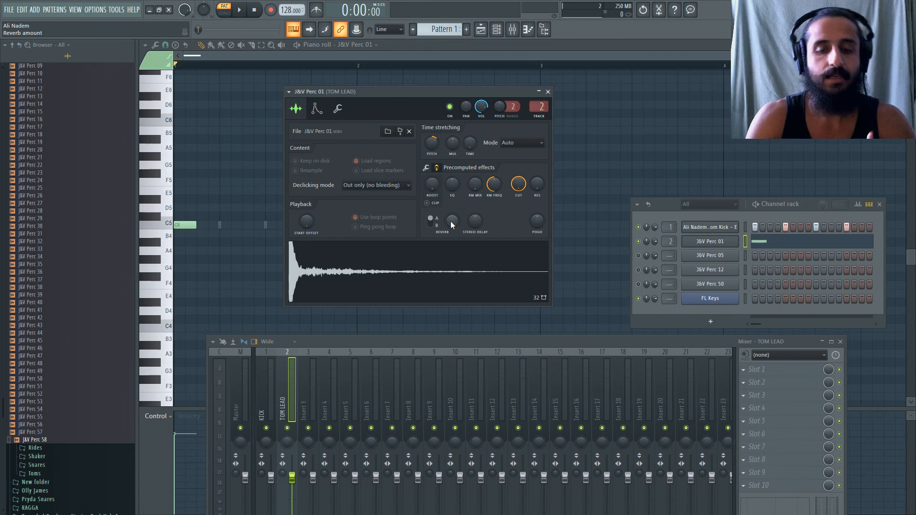
right_click(476, 222)
click(487, 228)
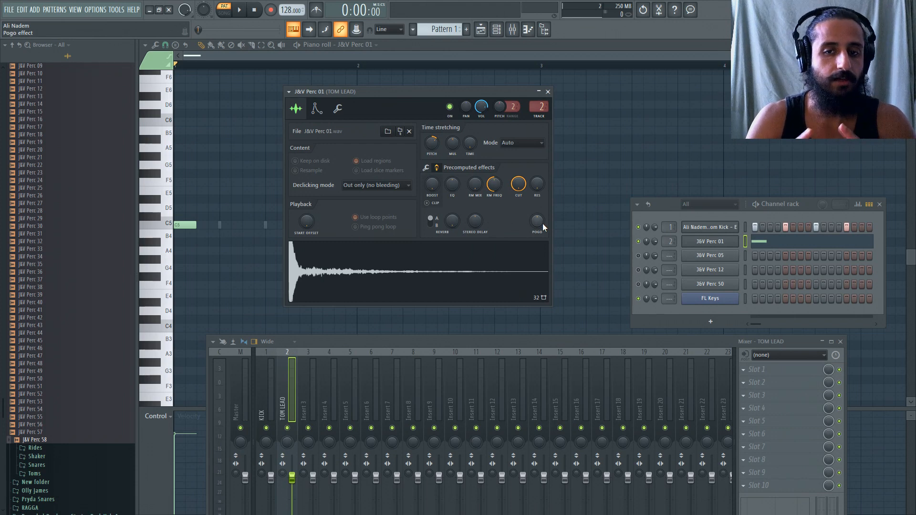
Try a slight Pogo effect on the J&V Perc 01 sample, audition it repeatedly and reset the effect.
mouse_move(542, 227)
mouse_down()
mouse_move(542, 219)
mouse_move(536, 225)
mouse_up()
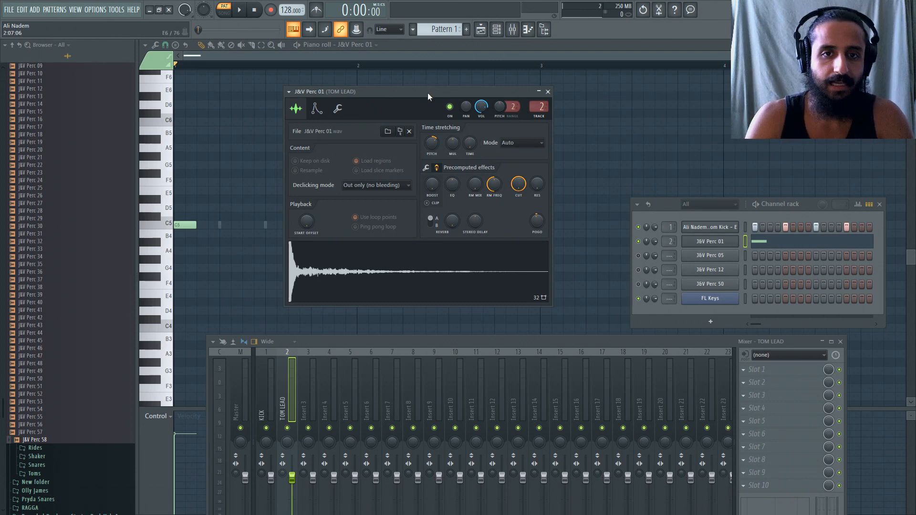
drag(427, 94, 414, 94)
key(q)
key(q)
key(q)
key(q)
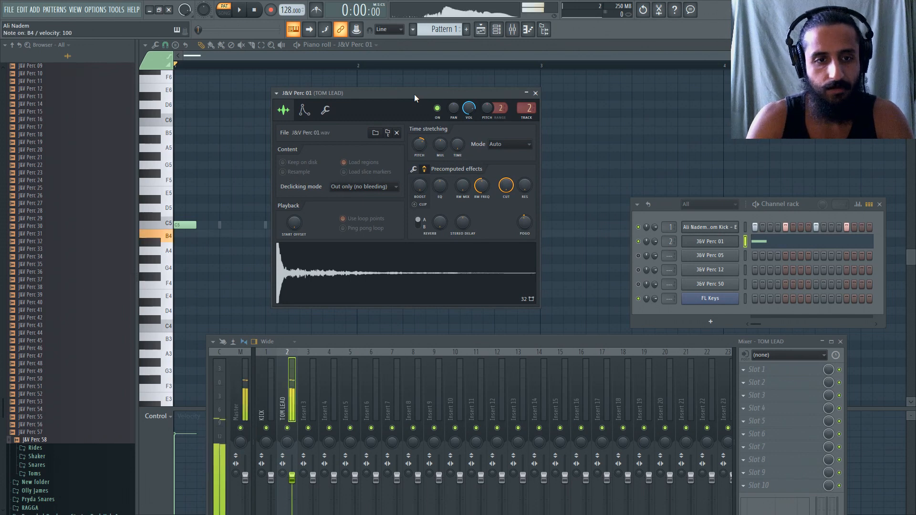
key(q)
key(q)
key(q)
key(q)
right_click(525, 222)
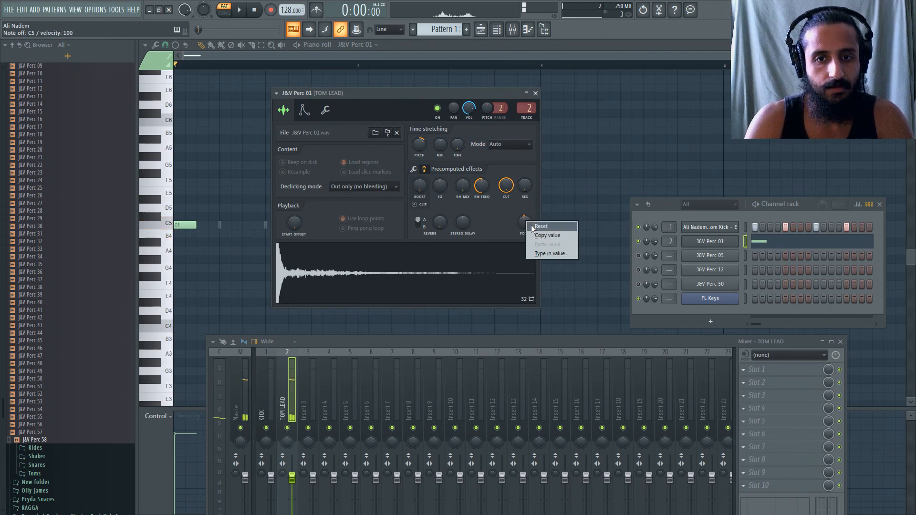
click(529, 225)
Turn the Pogo effect of J&V Perc 01 down below its default and audition the bent sample.
drag(525, 225, 525, 249)
key(q)
key(q)
key(q)
key(q)
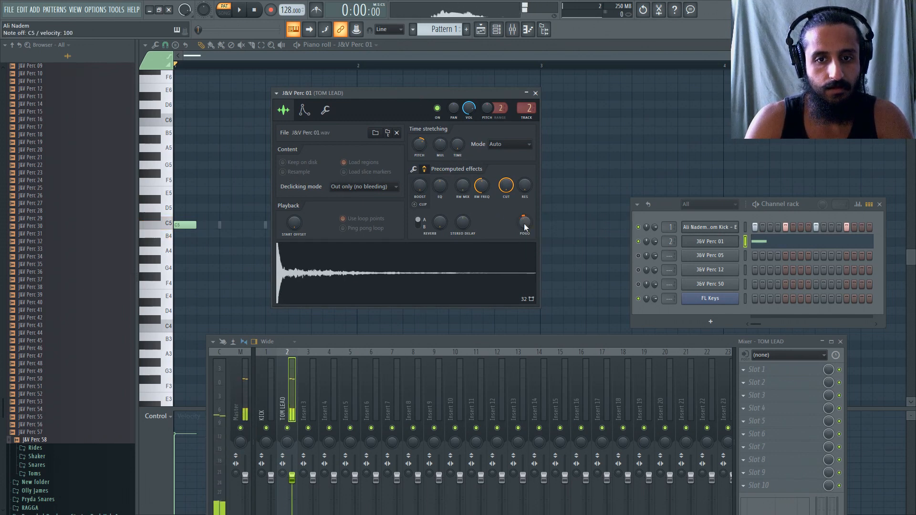
key(q)
key(q)
key(q)
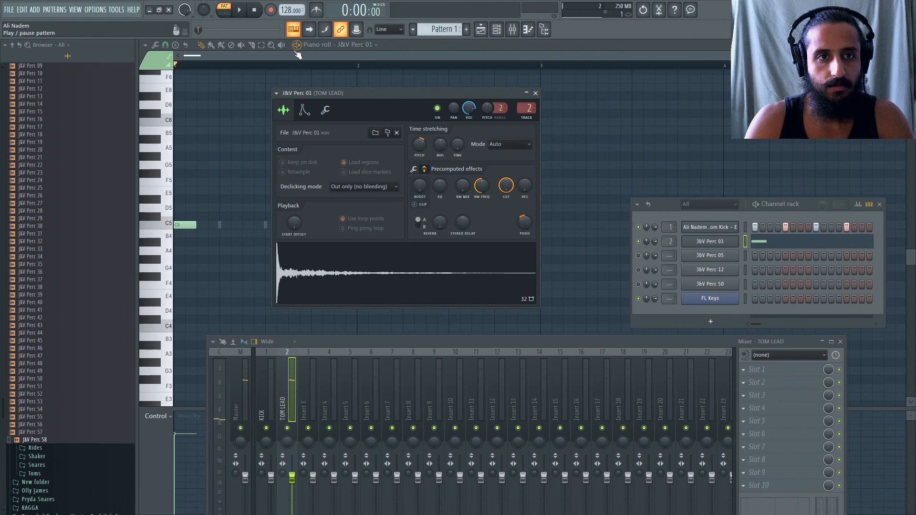
Mute the kick channel and audition the first J&V Perc 01 note on its own.
click(638, 228)
click(350, 60)
key(space)
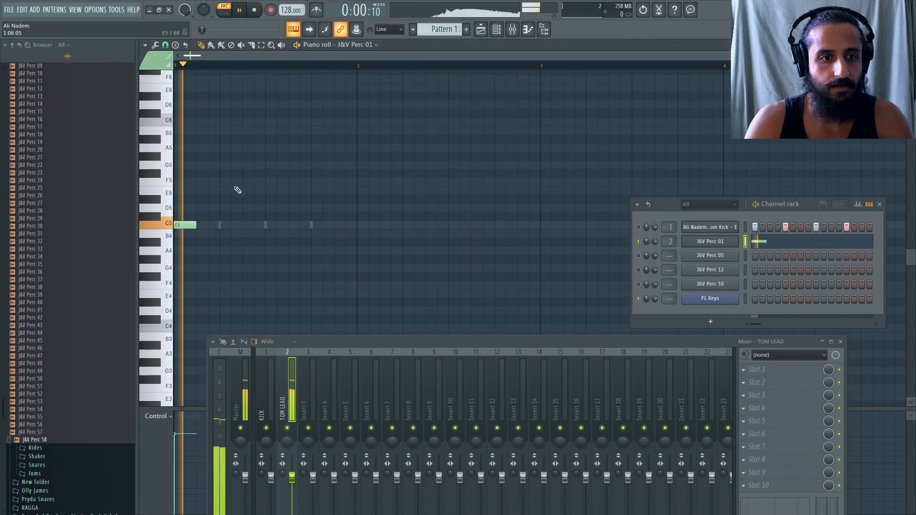
key(space)
key(space)
Add a second C5 note to the J&V Perc 01 melody and shift it later onto the second beat.
click(213, 225)
key(space)
scroll(189, 223, up, 2)
key(space)
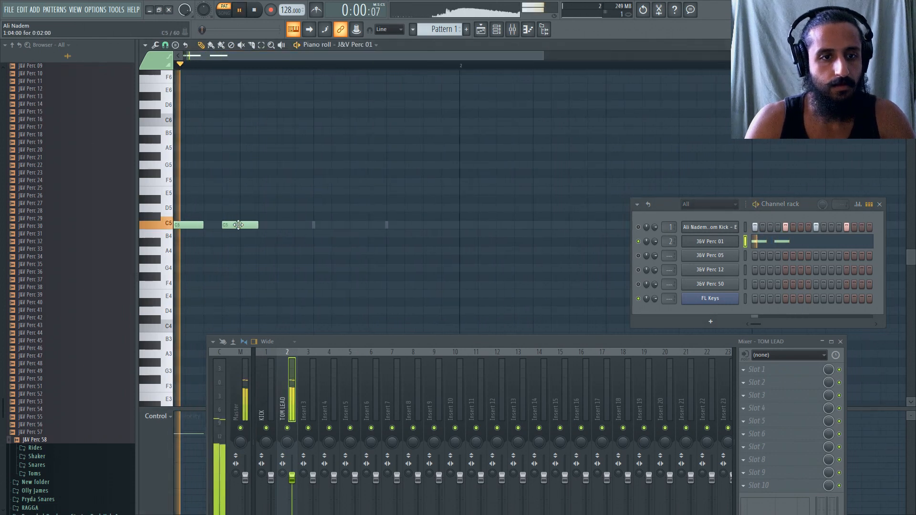
drag(236, 225, 254, 225)
Add two more C5 notes directly after the second note and play back the melody.
click(286, 226)
key(space)
key(space)
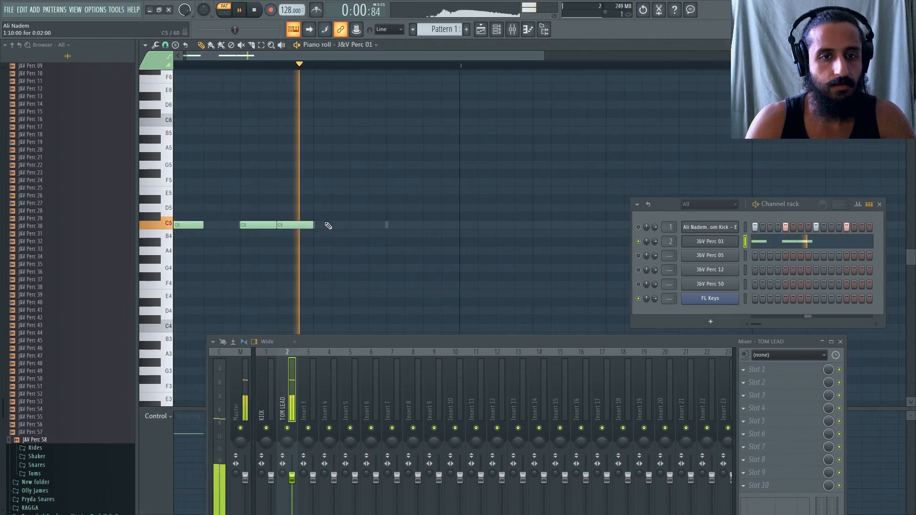
click(329, 225)
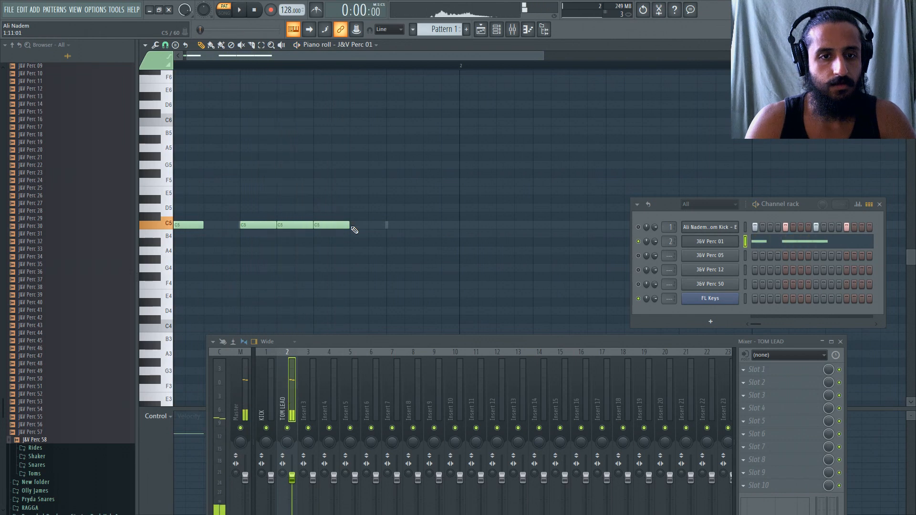
key(space)
Clone the J&V Perc 01 channel and audition the copy.
right_click(733, 240)
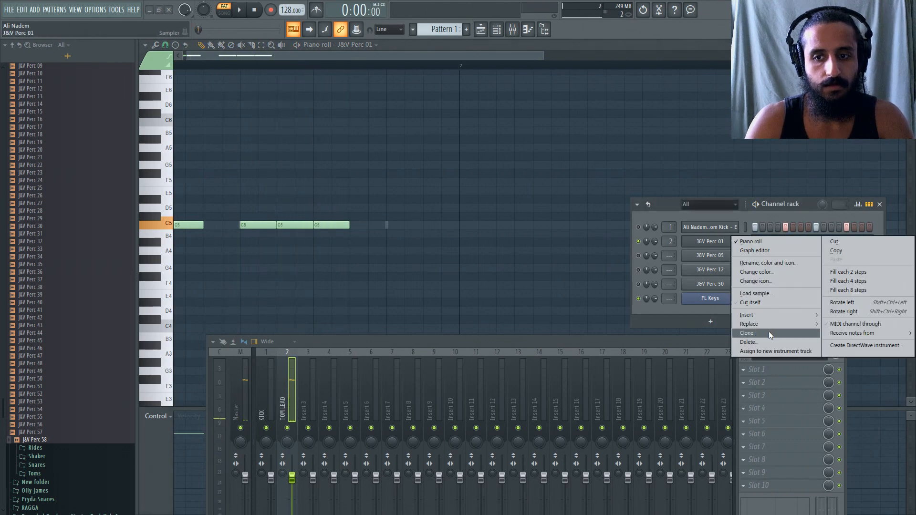
click(768, 332)
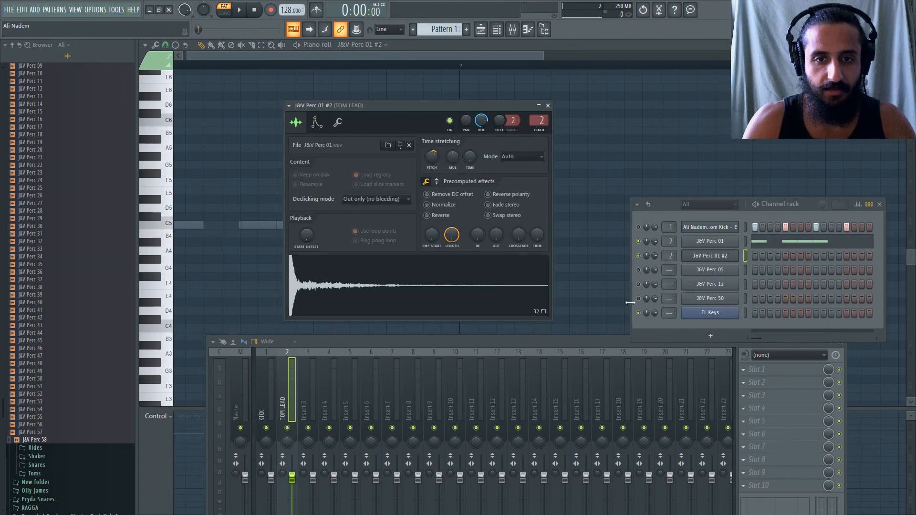
click(524, 291)
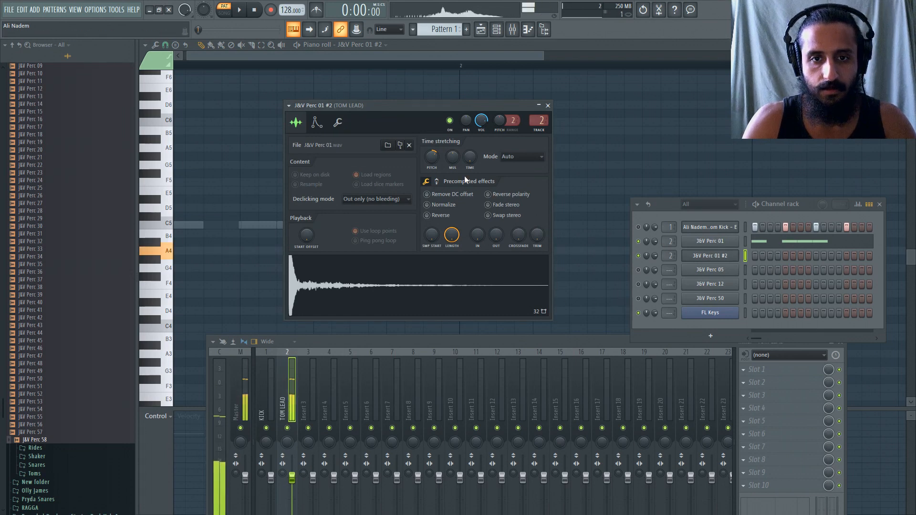
Show the effect knobs of the cloned J&V Perc 01 sample, nudge its Pogo effect and audition it repeatedly.
click(438, 182)
key(n)
mouse_move(540, 238)
mouse_down()
mouse_move(540, 217)
mouse_move(539, 241)
mouse_up()
key(n)
key(n)
key(n)
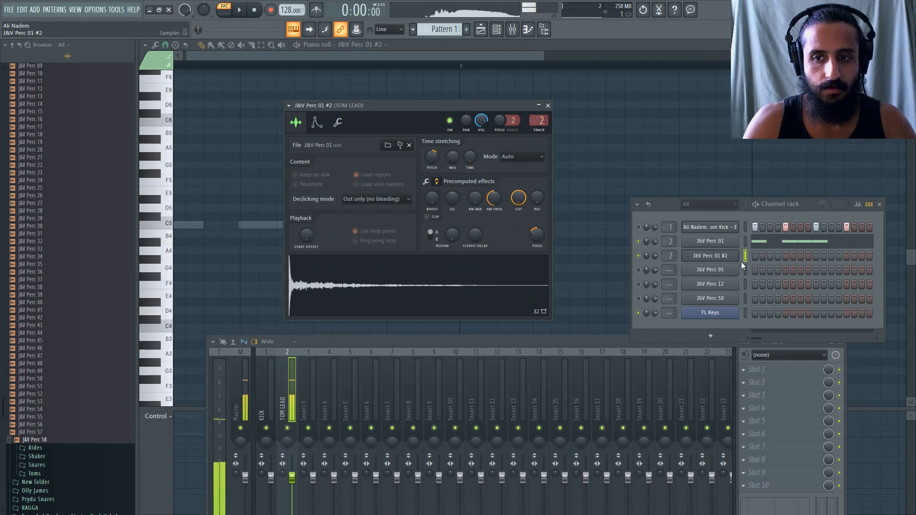
Adjust the time-stretching pitch of the original J&V Perc 01 sample slightly and audition it on different notes.
click(709, 241)
key(n)
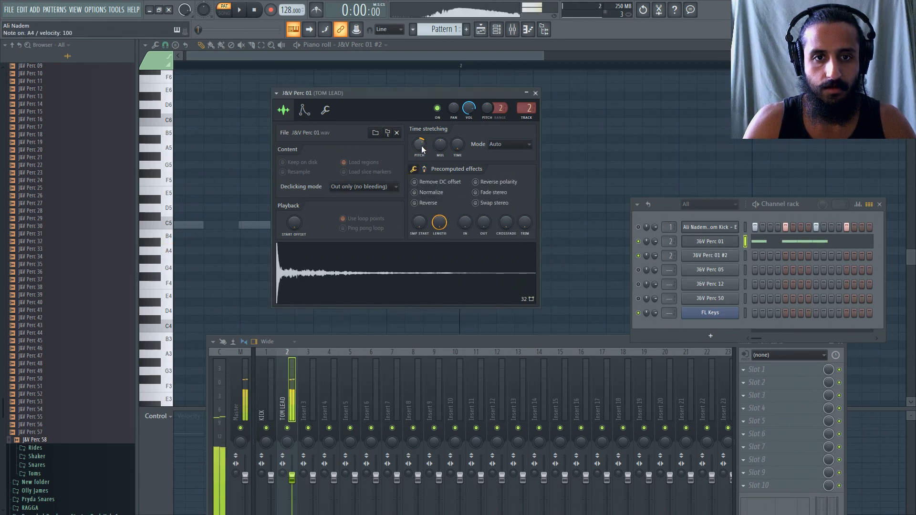
drag(421, 146, 422, 149)
key(n)
key(n)
key(n)
key(w)
key(w)
key(w)
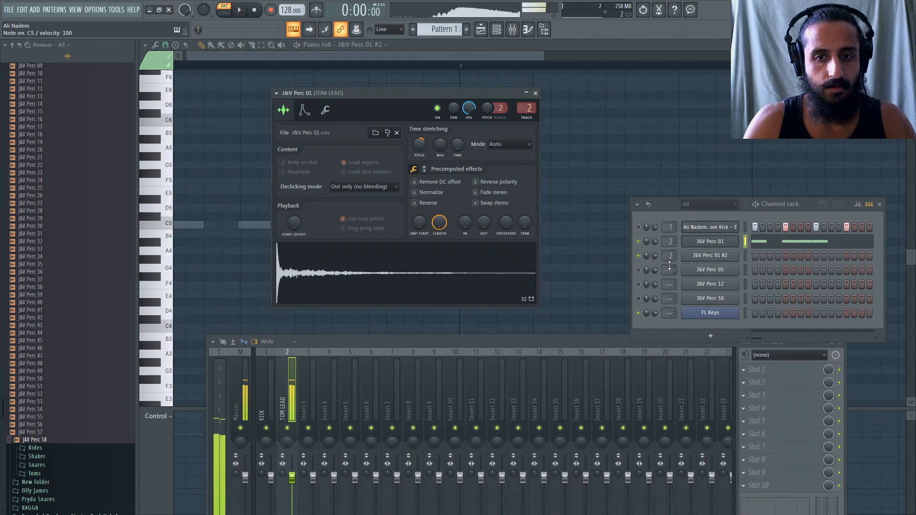
key(w)
key(w)
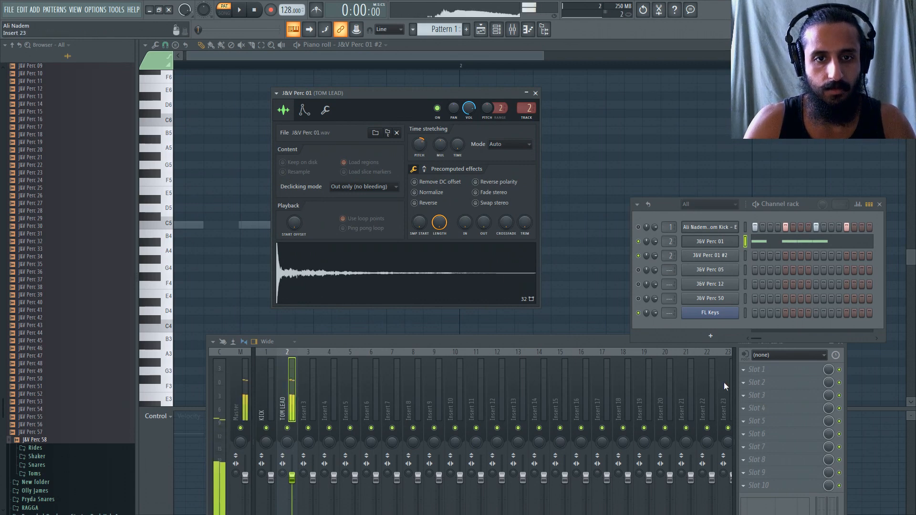
Load Fruity Parametric EQ 2 in slot 2 of TOM LEAD, apply the 20Hz + 18kHz cut preset and raise the low-cut frequency.
click(752, 383)
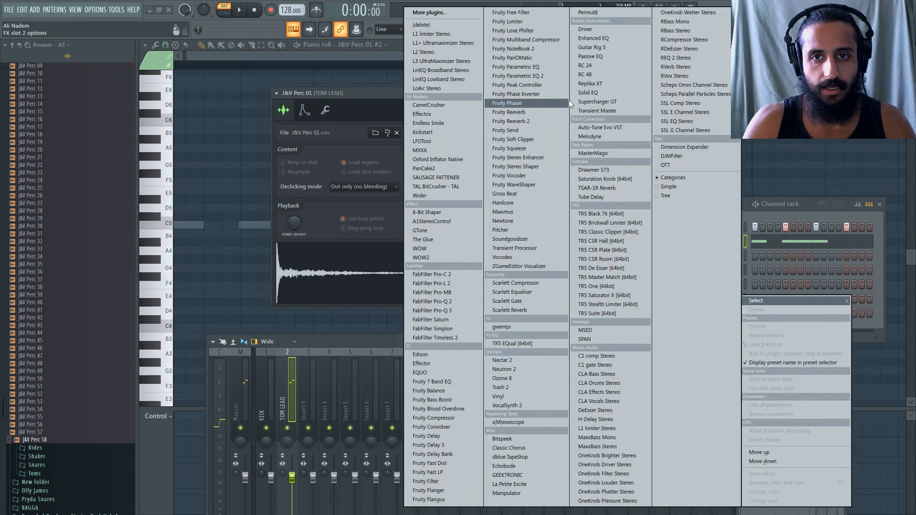
click(519, 78)
click(288, 195)
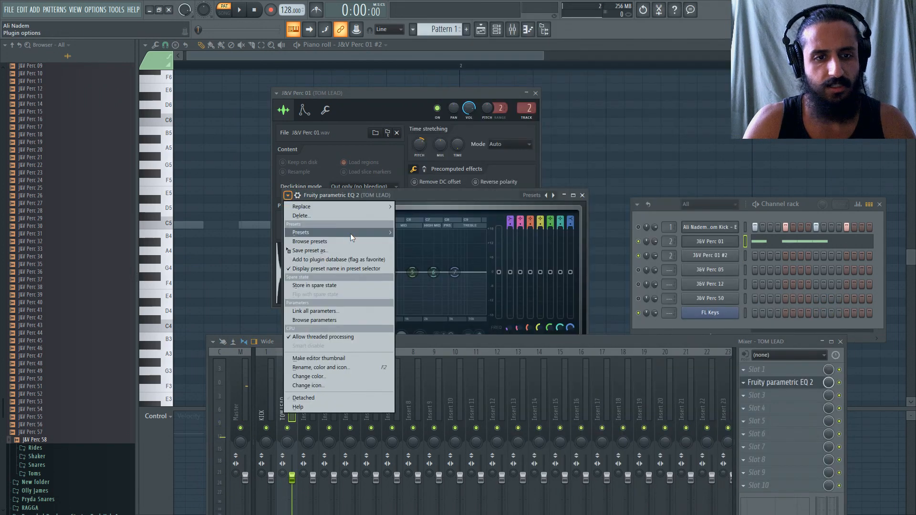
mouse_move(350, 233)
click(434, 268)
drag(297, 274, 342, 272)
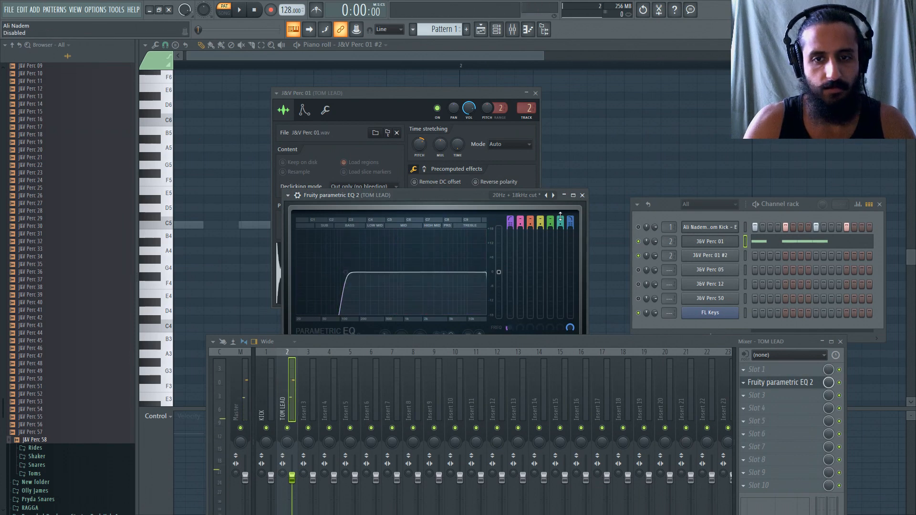
click(582, 195)
Load Soundgoodizer in slot 3 of the TOM LEAD track, audition the sound with mode A and close the plugin.
click(759, 395)
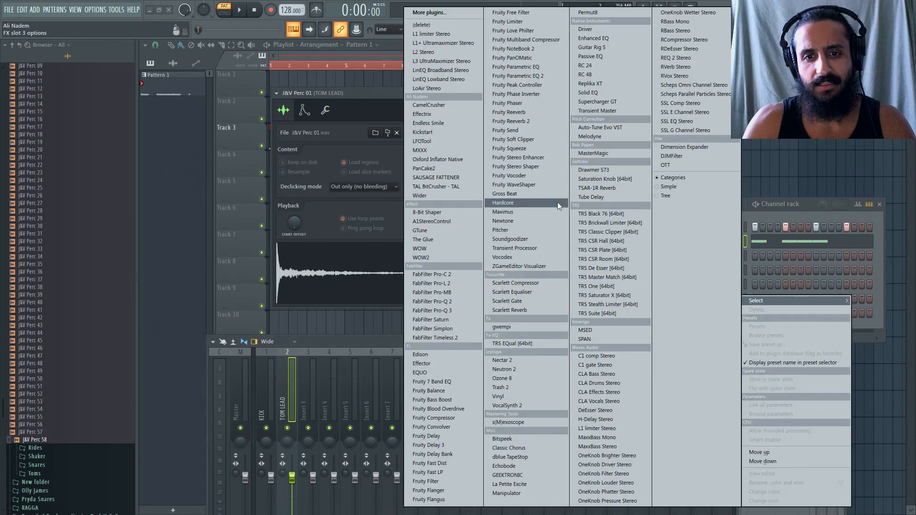
click(543, 238)
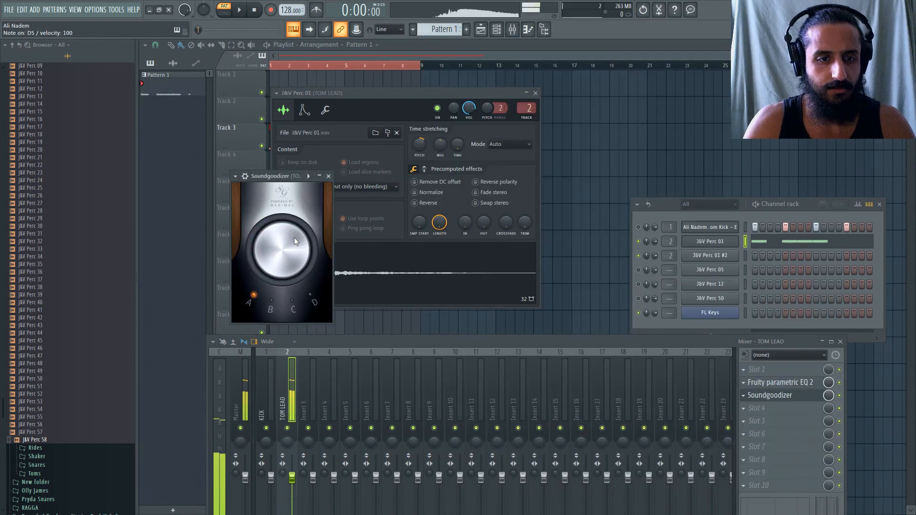
click(329, 177)
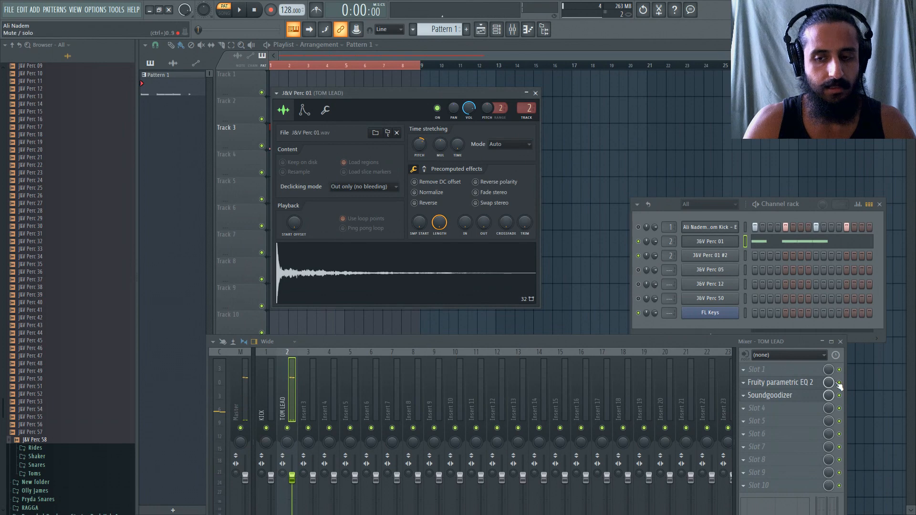
Load Fruity Reeverb in slot 6 of the TOM LEAD track and raise its low cut to 307 Hz.
click(745, 431)
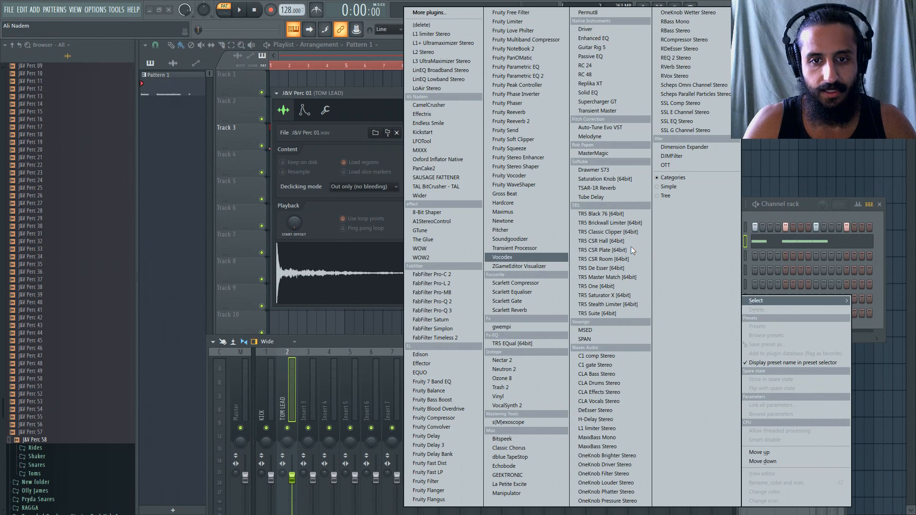
key(v)
key(v)
key(v)
key(v)
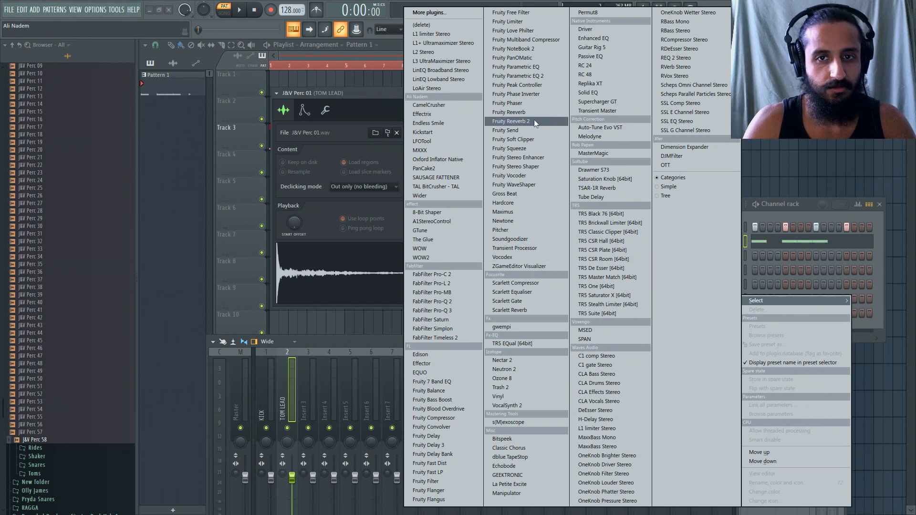
click(521, 109)
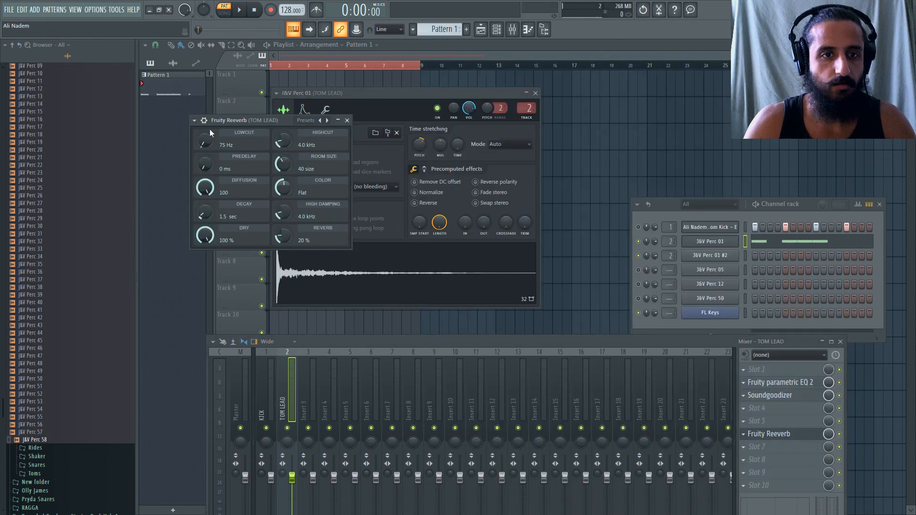
drag(241, 119, 409, 139)
click(461, 262)
click(452, 263)
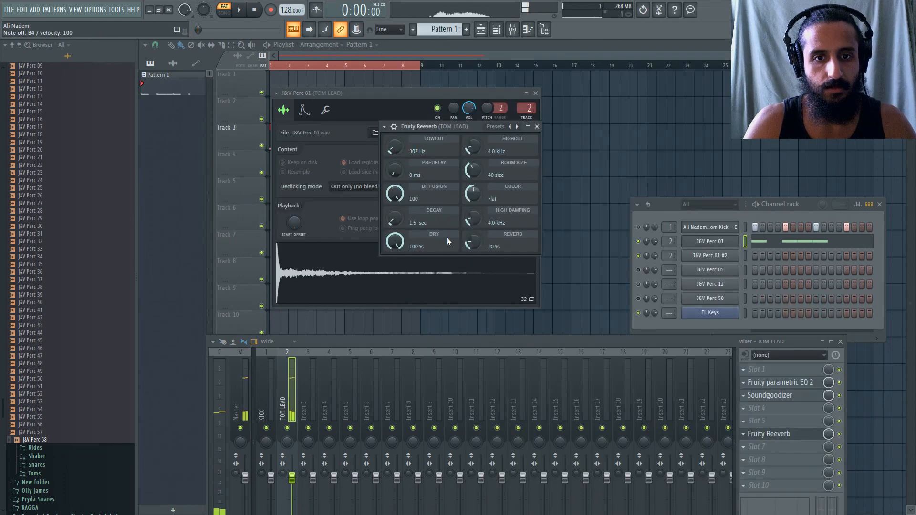
Apply the quintino lead preset to Fruity Reeverb and audition the tom sound.
click(384, 127)
mouse_move(425, 165)
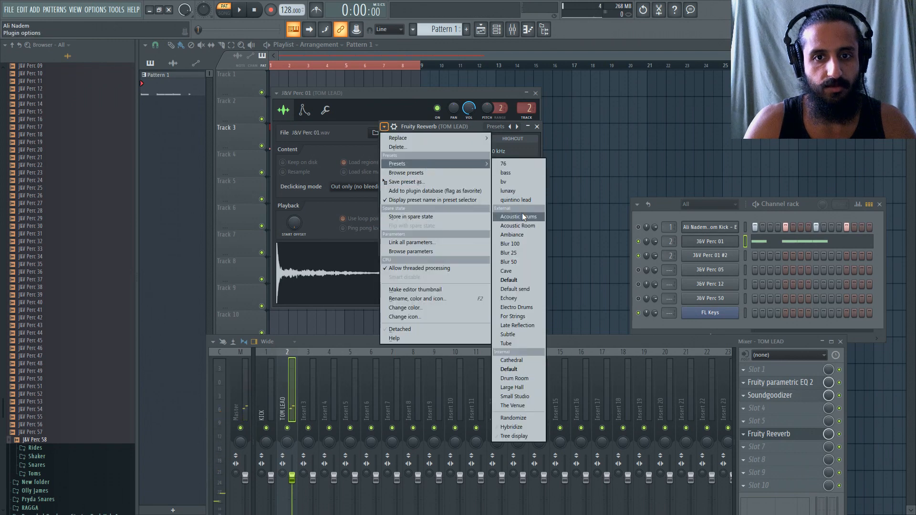
click(526, 200)
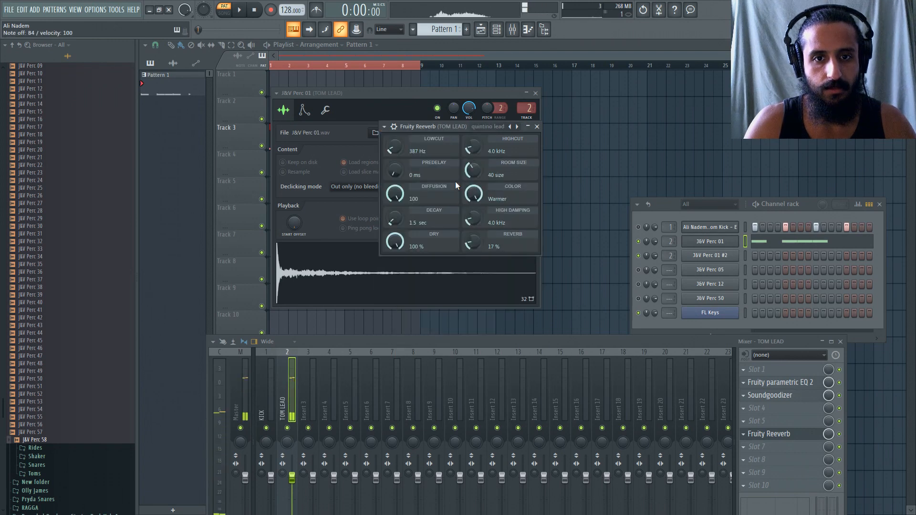
Try a full fade-out on the J&V Perc 01 sample and reduce it to a moderate amount.
click(705, 244)
drag(483, 222, 483, 191)
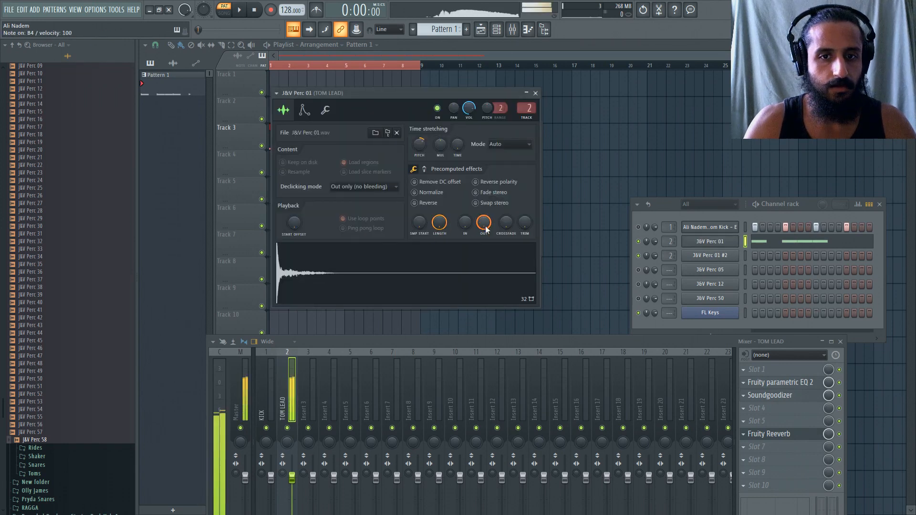
drag(484, 226, 485, 249)
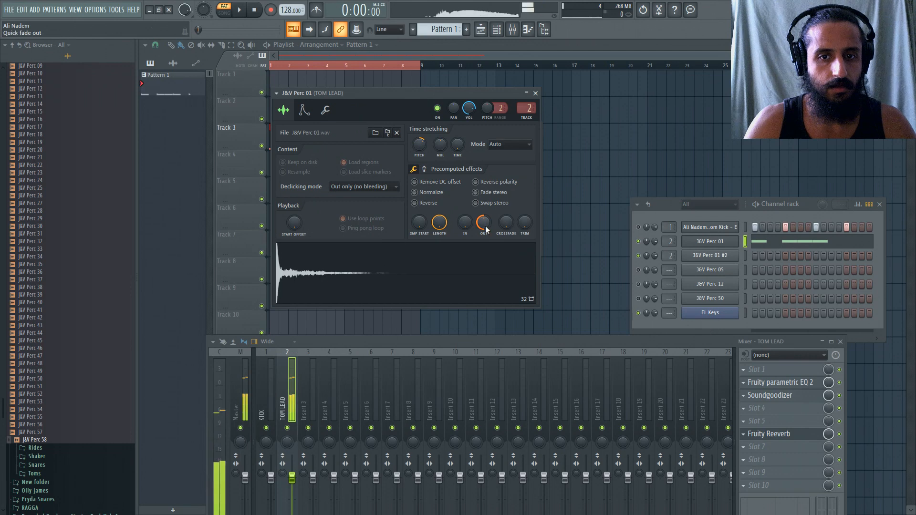
Set the Fruity Reeverb low cut to 290 Hz and audition the tom lead.
click(775, 434)
drag(395, 147, 395, 152)
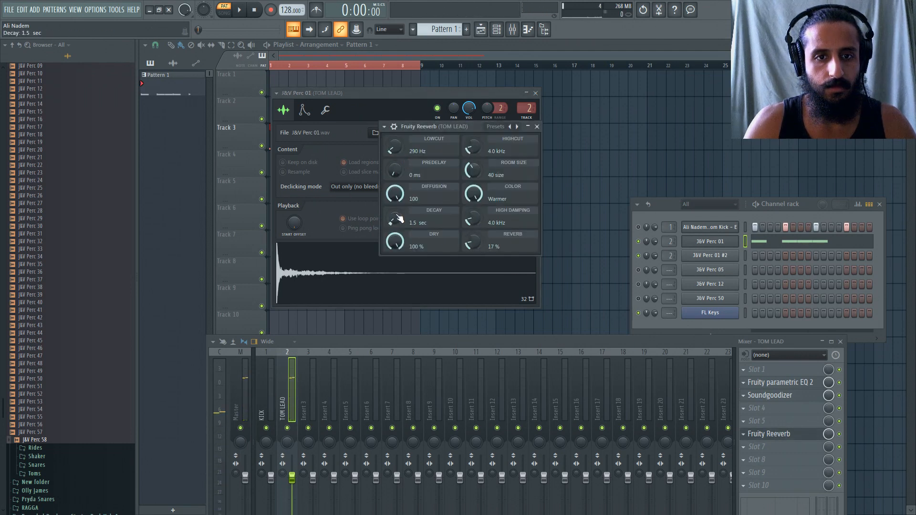
key(space)
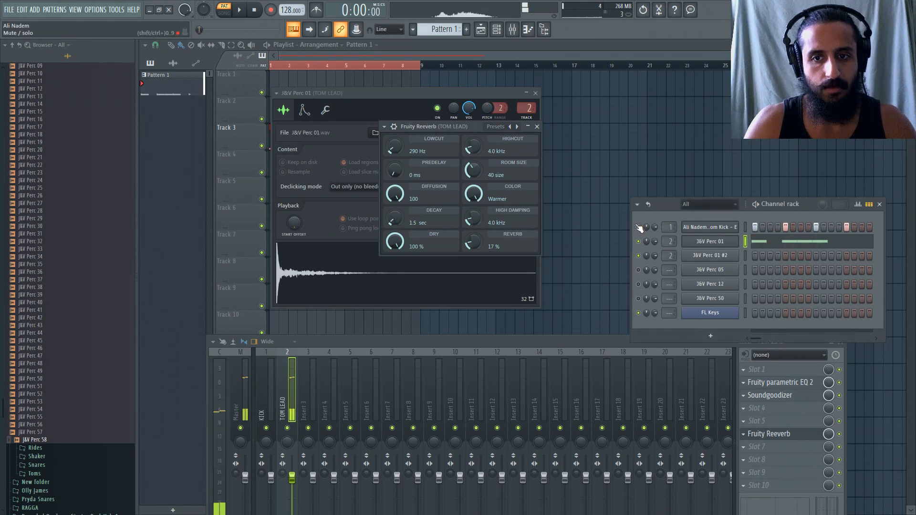
Unmute the kick channel and normalize the J&V Perc 01 sample while the pattern plays.
click(720, 242)
click(720, 242)
click(304, 111)
click(325, 110)
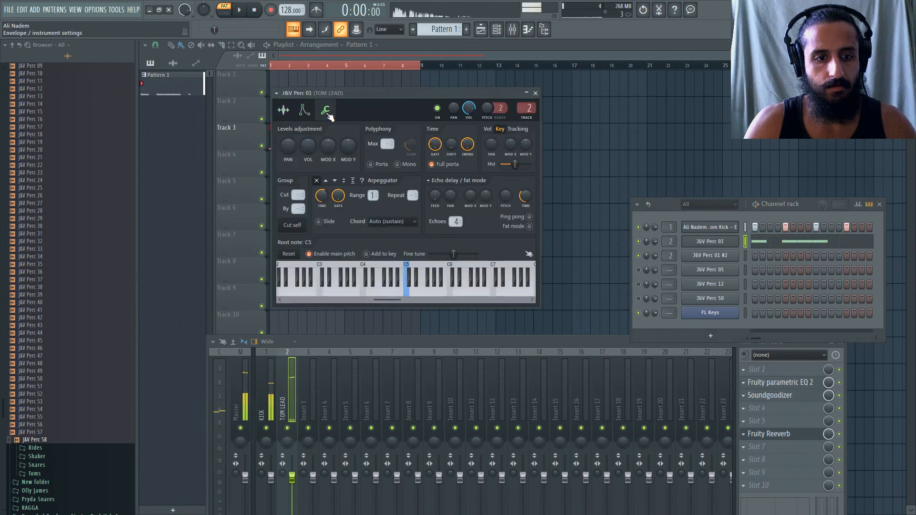
click(294, 115)
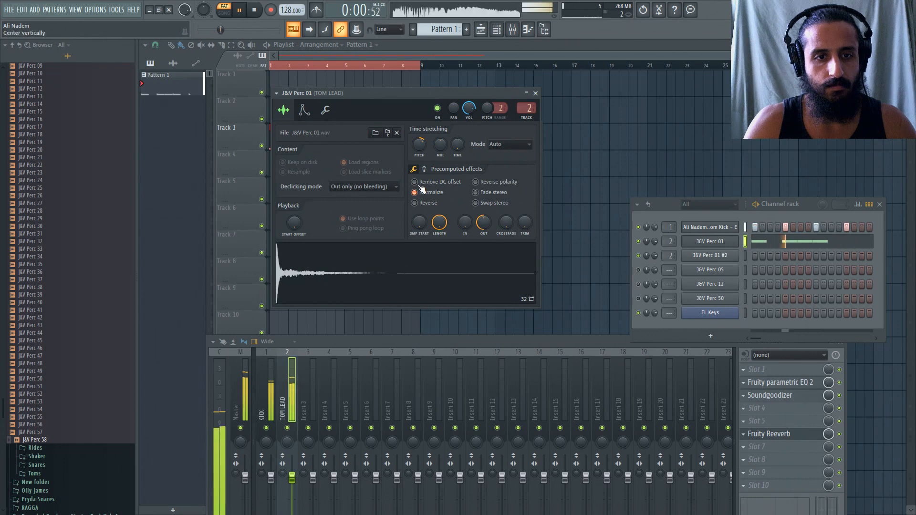
click(326, 111)
click(285, 111)
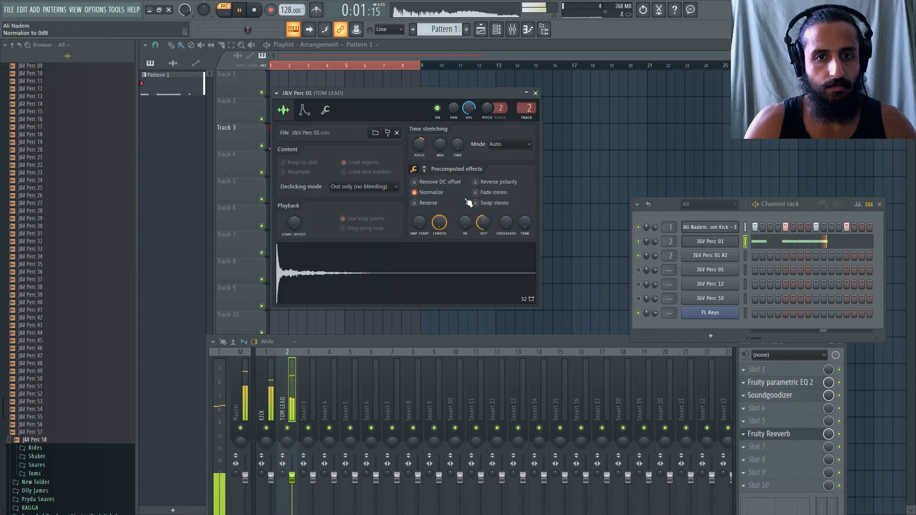
Add a short fade-in to the J&V Perc 01 sample and play the pattern with the kick.
key(space)
click(326, 111)
click(295, 112)
key(space)
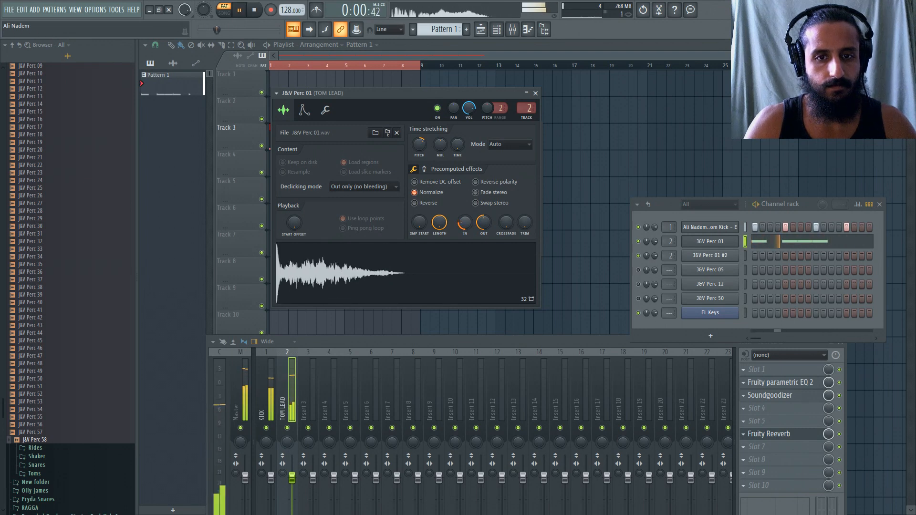
Open the J&V Perc 01 piano roll, load Kickstart in slot 10 of the TOM LEAD track and play the pattern.
click(767, 248)
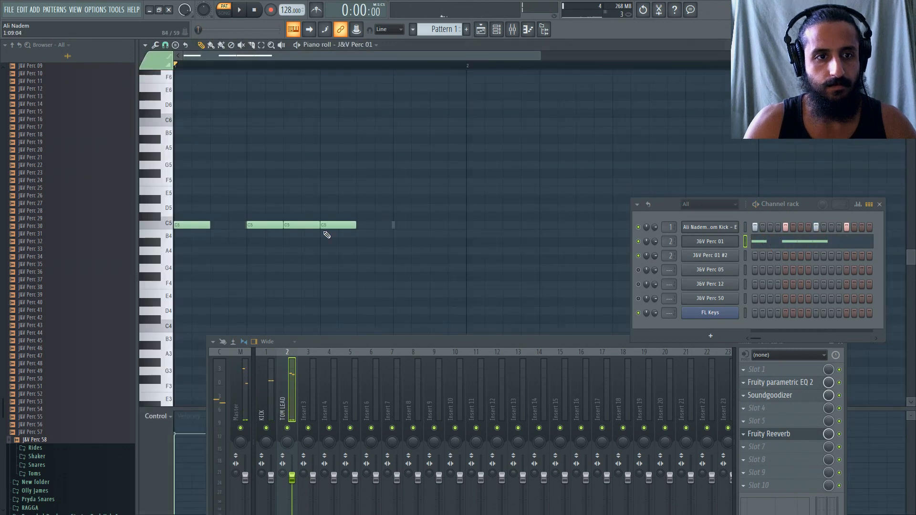
click(740, 486)
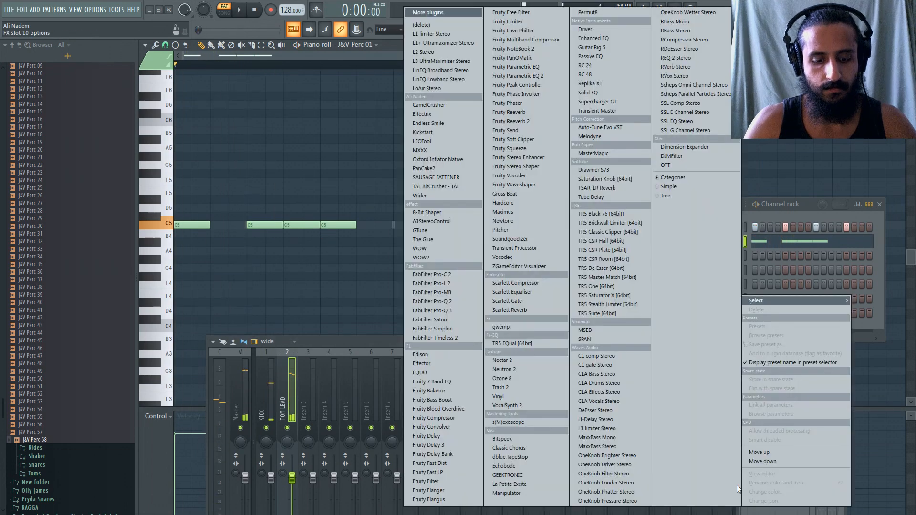
click(513, 361)
key(space)
key(Escape)
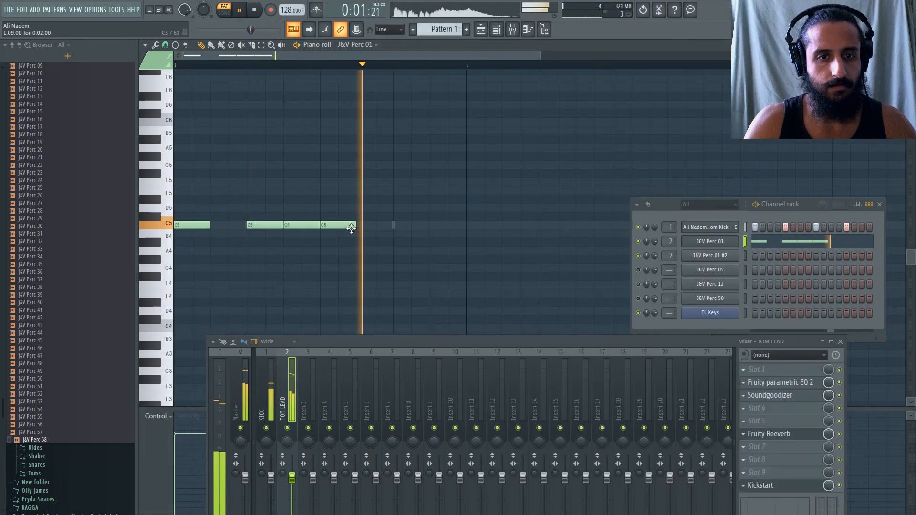
Add a fifth C5 note to the J&V Perc 01 melody, starting one step before the fourth beat.
click(386, 226)
scroll(377, 224, down, 2)
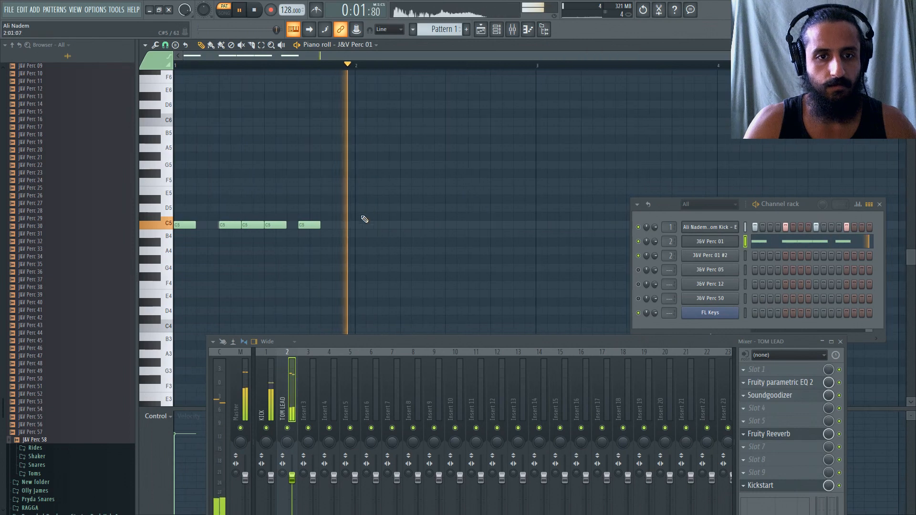
Clone the J&V Perc 01 channel with playback stopped.
right_click(718, 246)
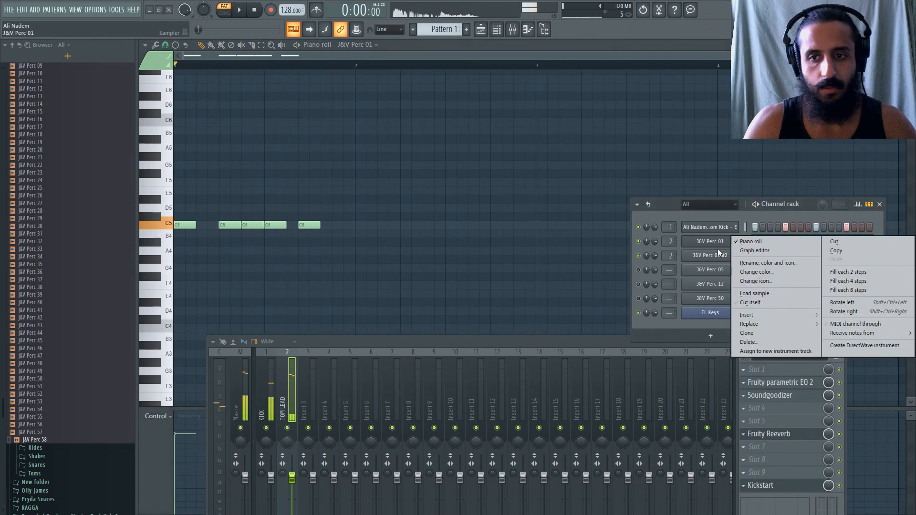
click(762, 333)
click(256, 10)
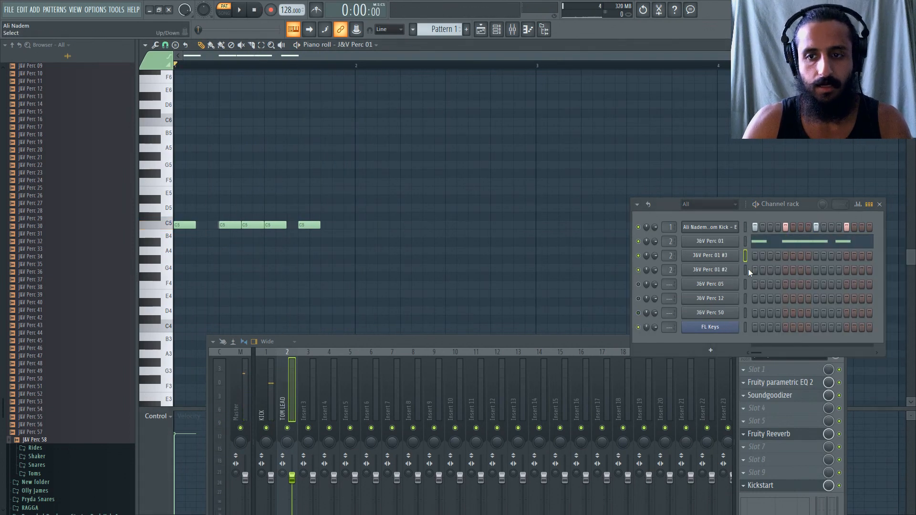
Copy the J&V Perc 01 fade-in value, try a longer fade-in, and paste the 24% value back.
click(718, 244)
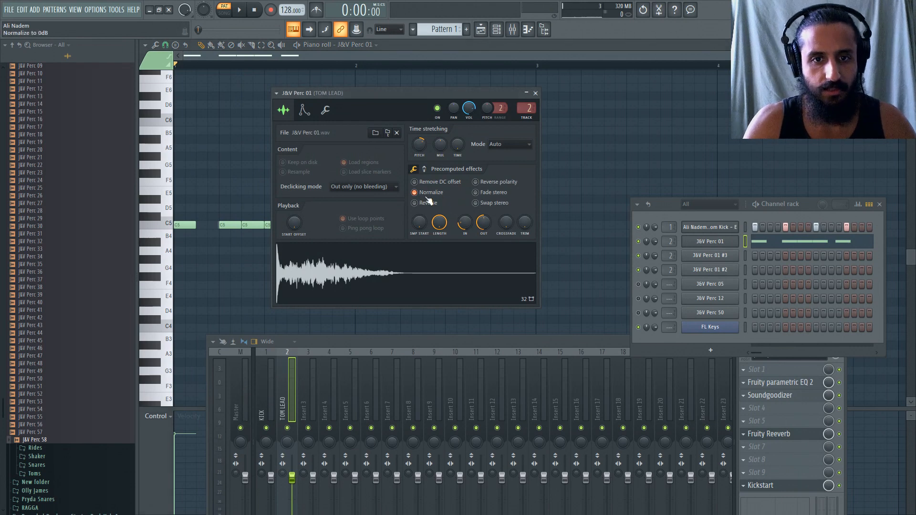
right_click(464, 225)
click(476, 233)
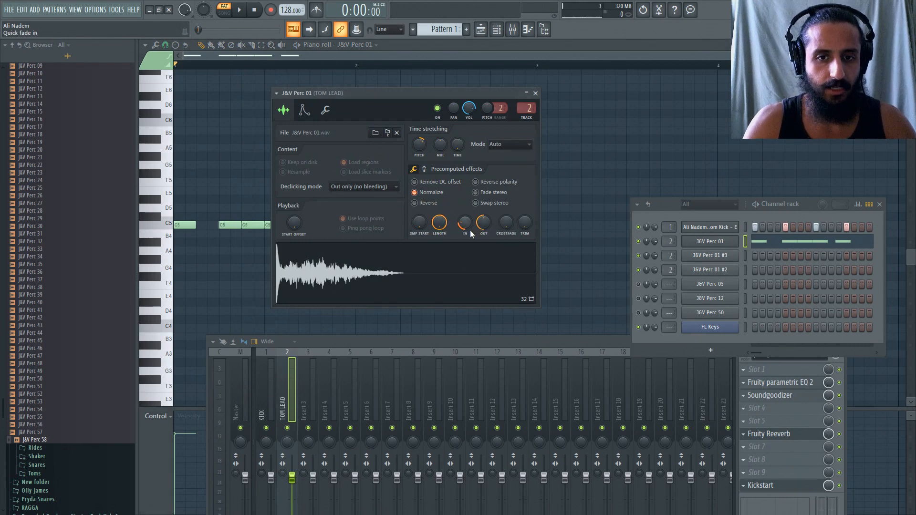
mouse_move(465, 223)
mouse_down()
mouse_move(464, 203)
mouse_move(465, 219)
mouse_move(465, 211)
mouse_up()
click(453, 265)
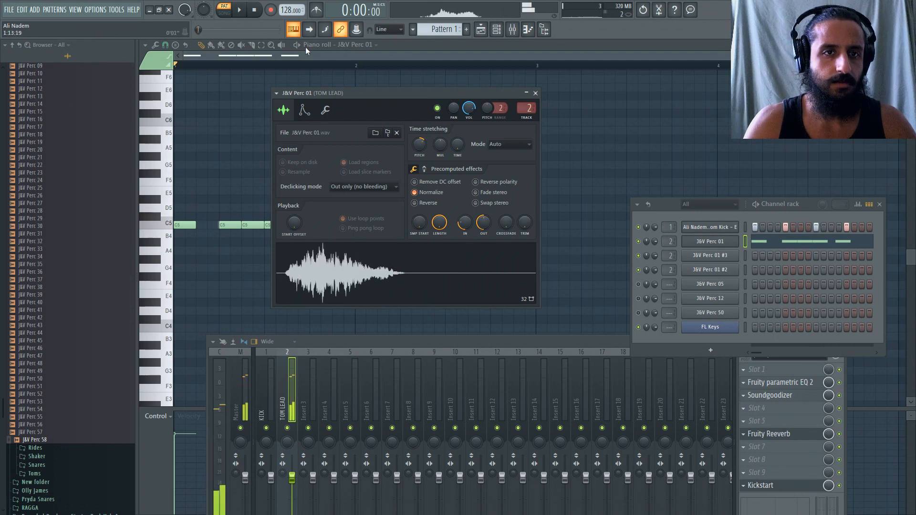
right_click(465, 226)
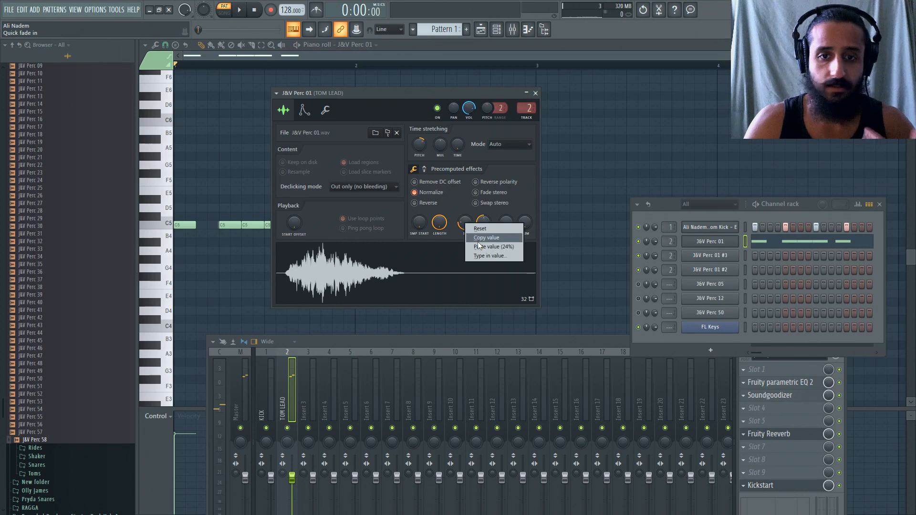
click(477, 243)
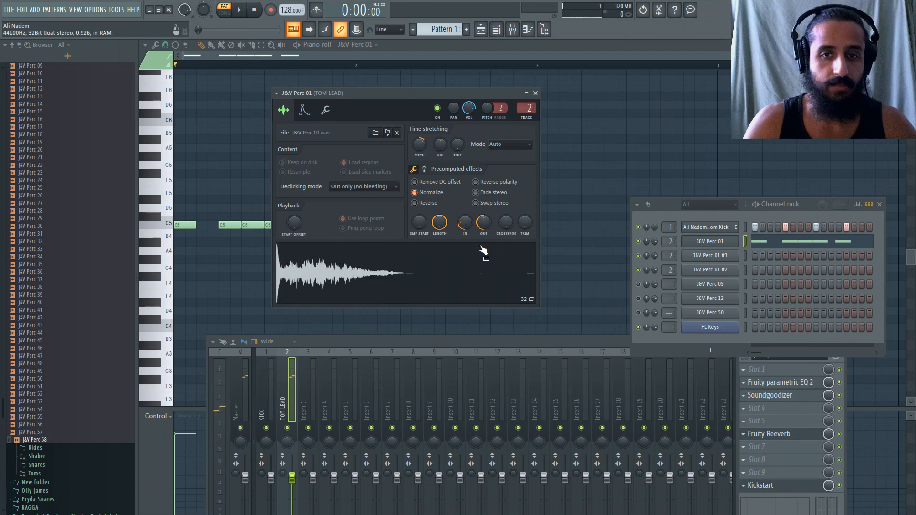
click(535, 93)
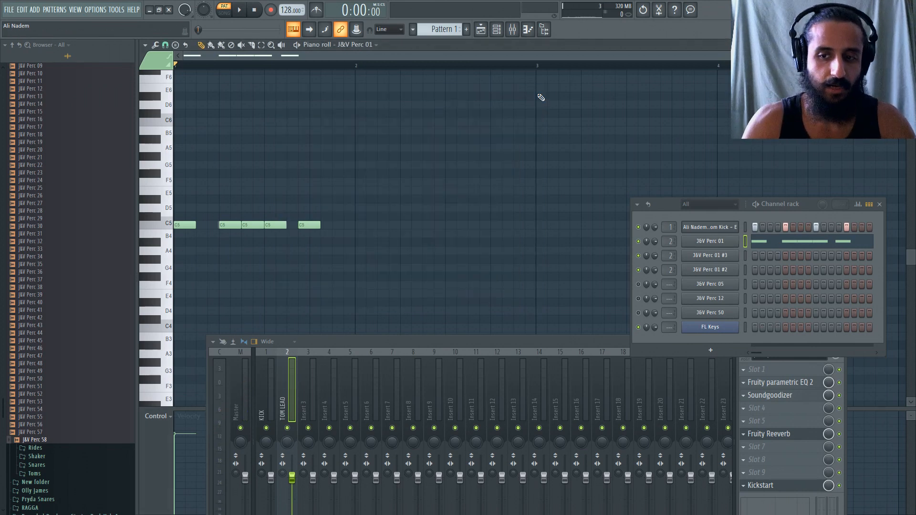
Play the pattern, lower the time-stretching pitch of the J&V Perc 01 #3 sample and audition it with B4 and C5 notes.
key(space)
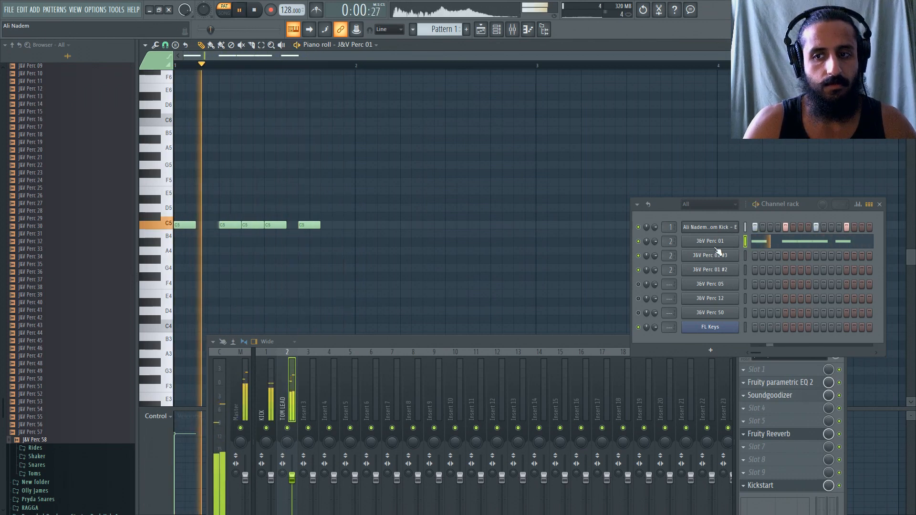
key(space)
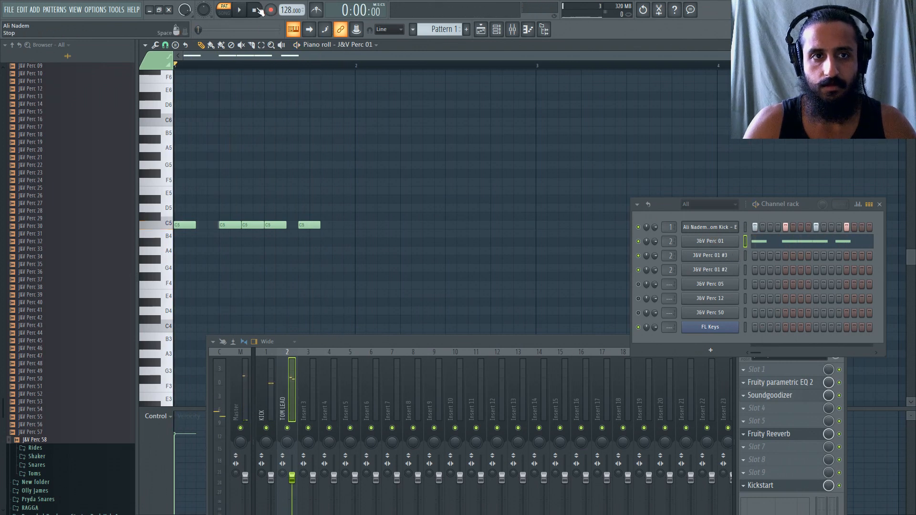
click(708, 256)
click(712, 256)
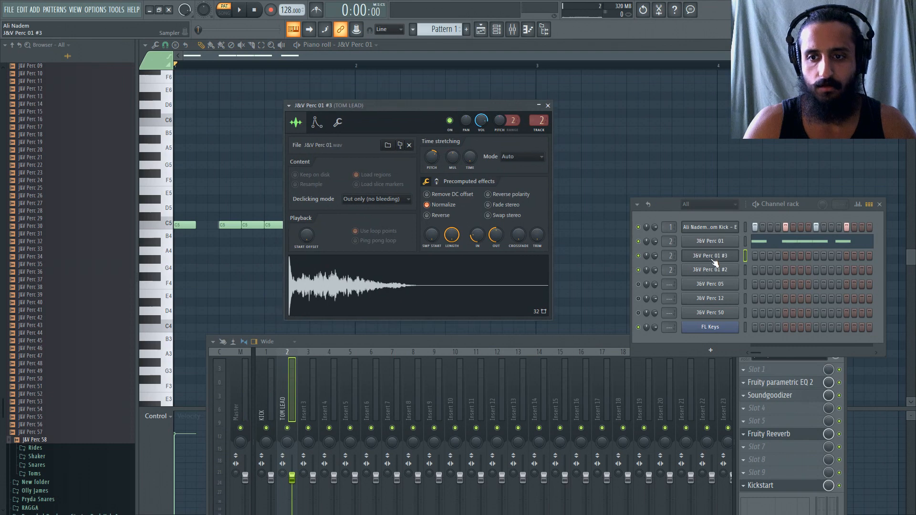
click(436, 182)
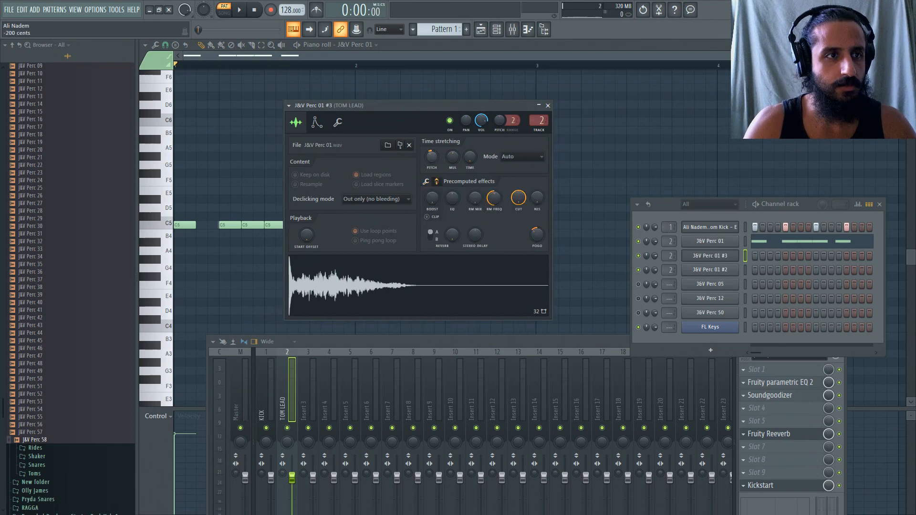
key(m)
key(m)
key(m)
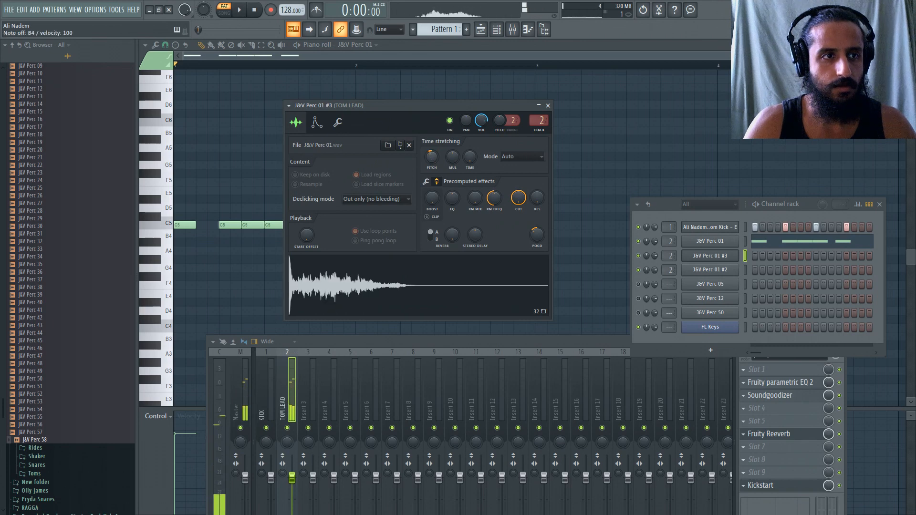
click(420, 288)
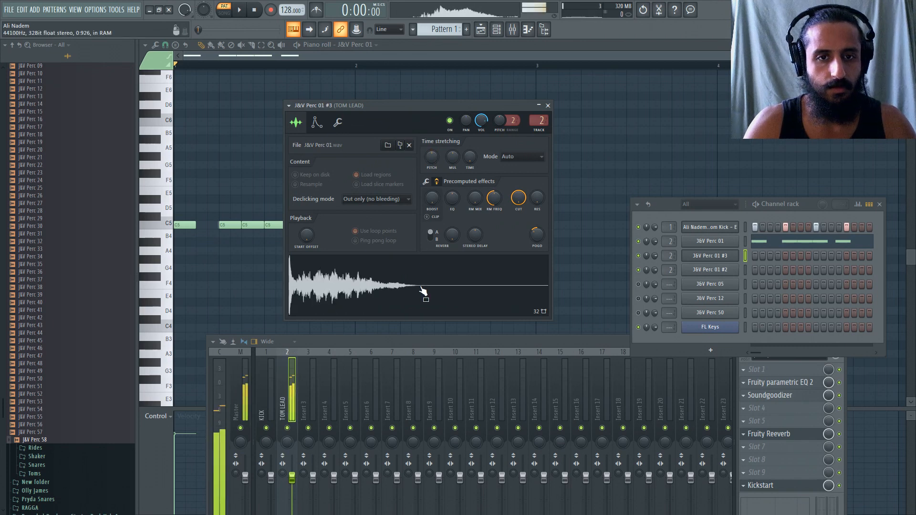
drag(429, 154, 428, 156)
key(comma)
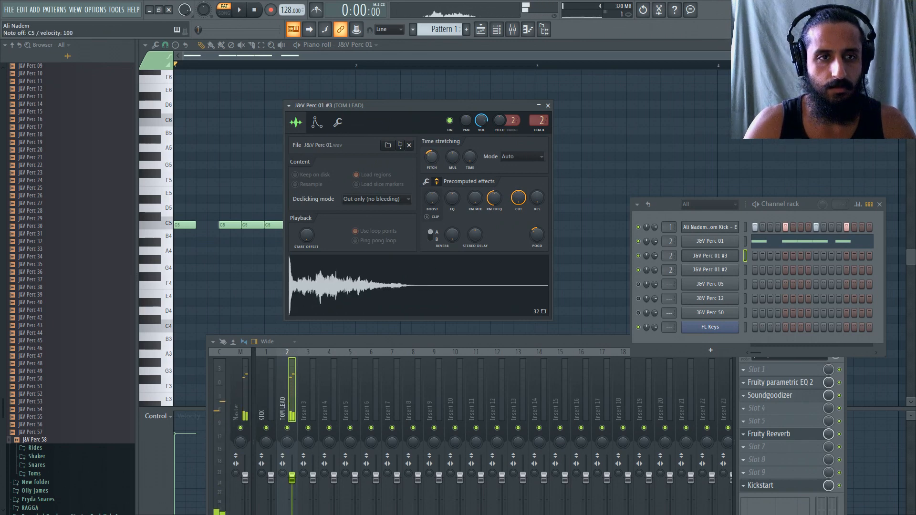
Add a C5 note at step 11 in the J&V Perc 01 #3 piano roll while the pattern plays.
key(space)
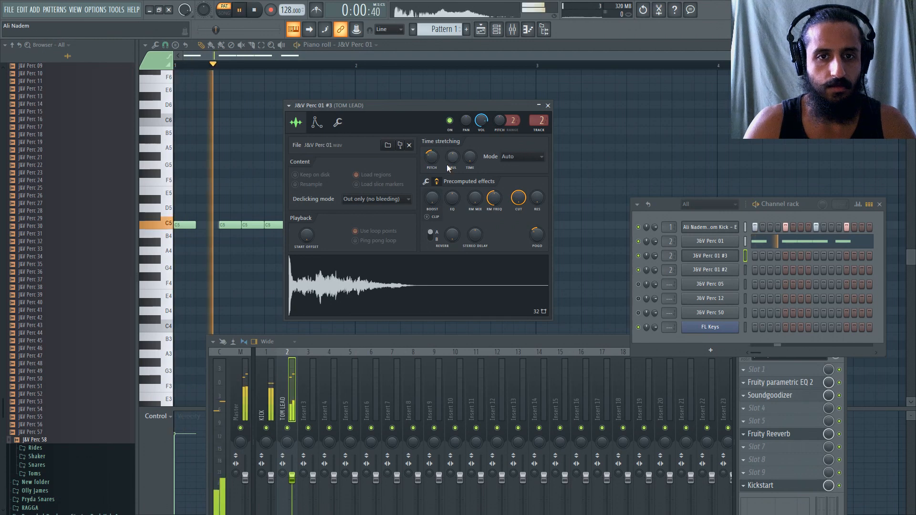
right_click(723, 258)
click(748, 260)
key(space)
key(space)
click(291, 225)
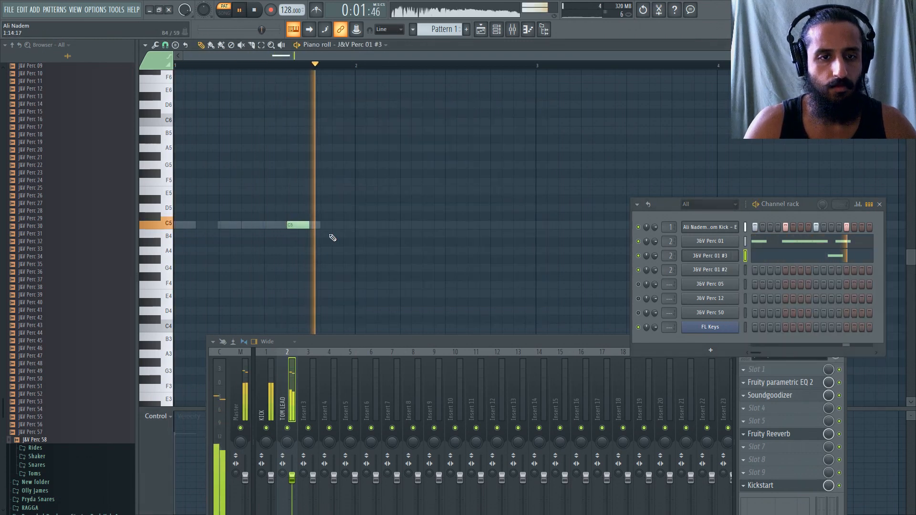
Move the last J&V Perc 01 note to step 15 and listen to the pattern.
click(765, 244)
drag(310, 225, 343, 225)
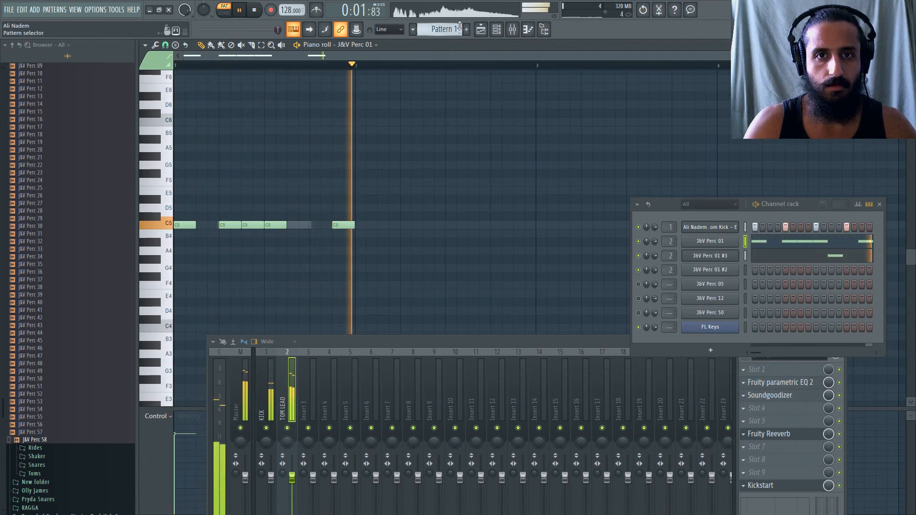
key(space)
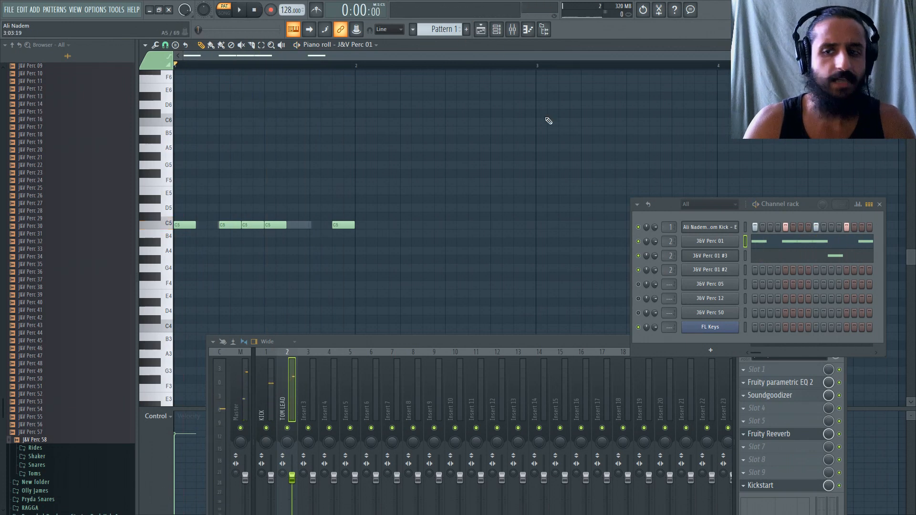
Delete the unused J&V Perc 01 #2, J&V Perc 05, J&V Perc 12 and J&V Perc 50 channels.
right_click(721, 278)
click(754, 369)
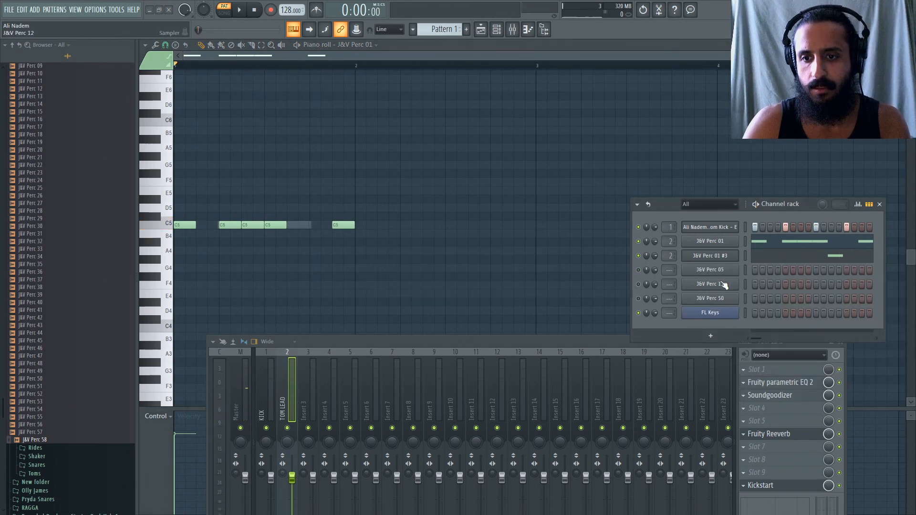
right_click(721, 278)
click(747, 370)
key(Return)
right_click(711, 274)
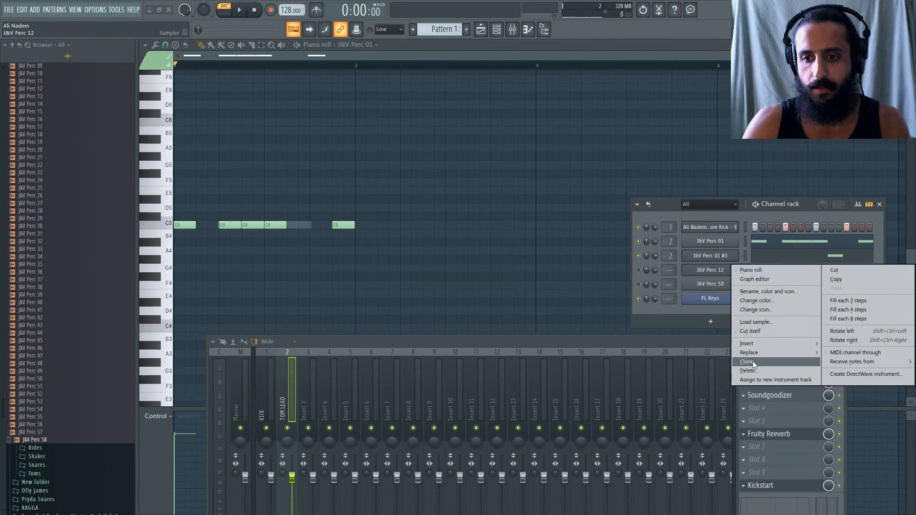
click(748, 371)
key(Return)
right_click(718, 273)
click(747, 362)
key(Return)
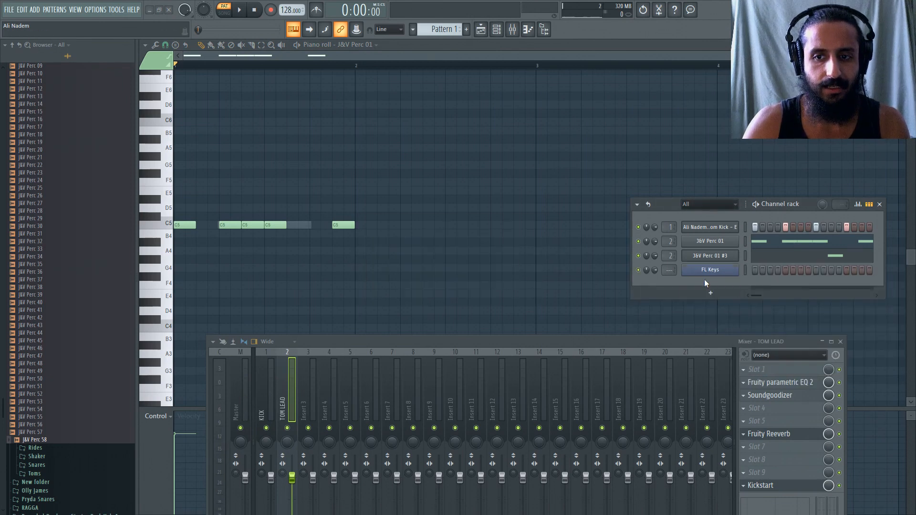
right_click(706, 272)
click(720, 263)
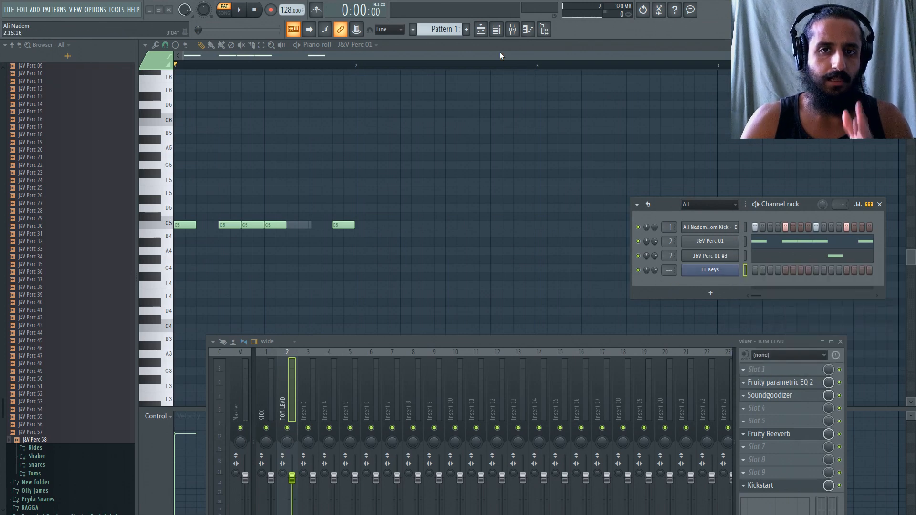
Open the playlist and move the kick steps from Pattern 1 into a new pattern named KICK].
scroll(438, 161, down, 2)
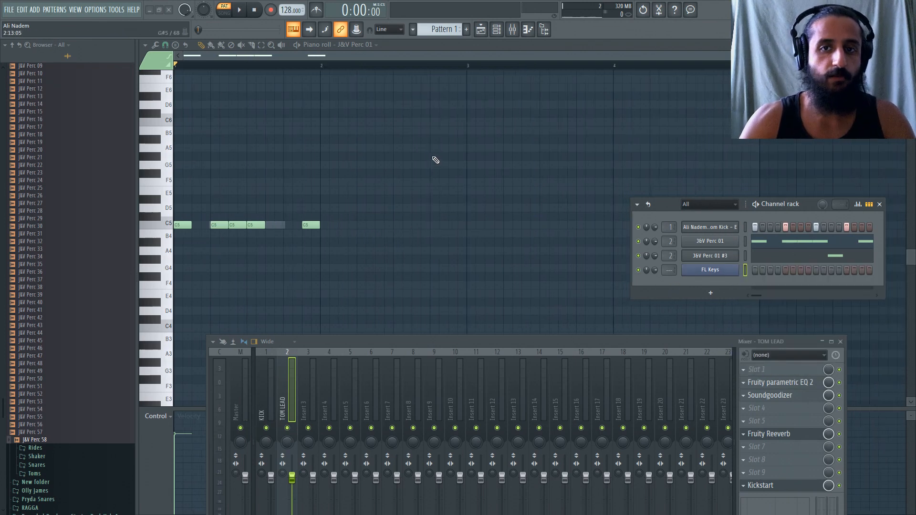
click(481, 30)
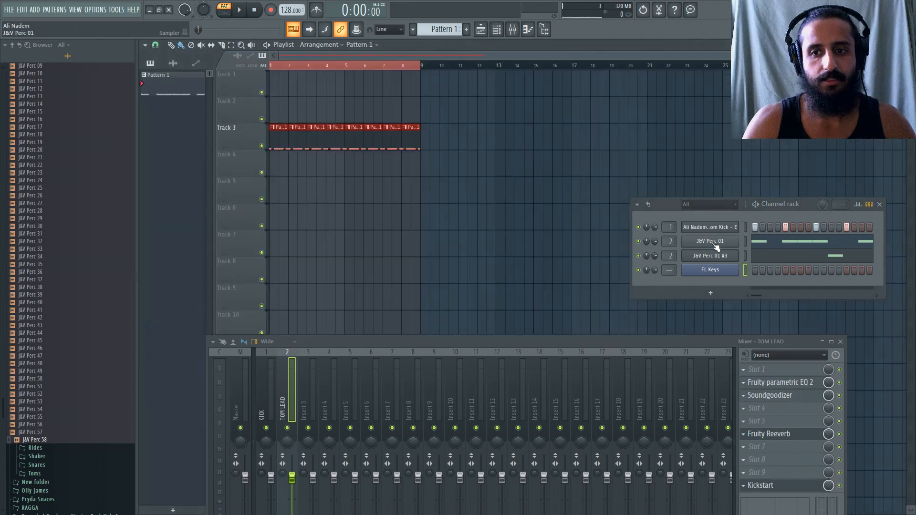
right_click(731, 225)
click(838, 227)
click(466, 30)
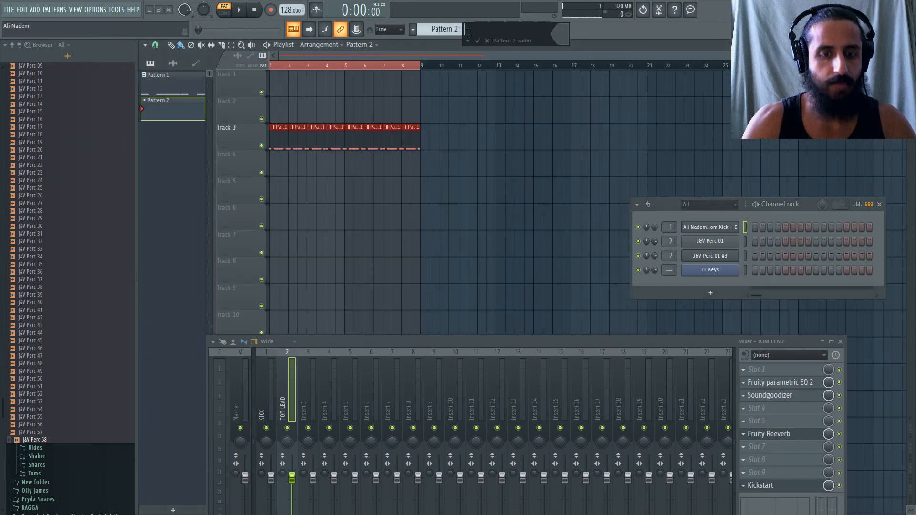
text(KICK])
key(Return)
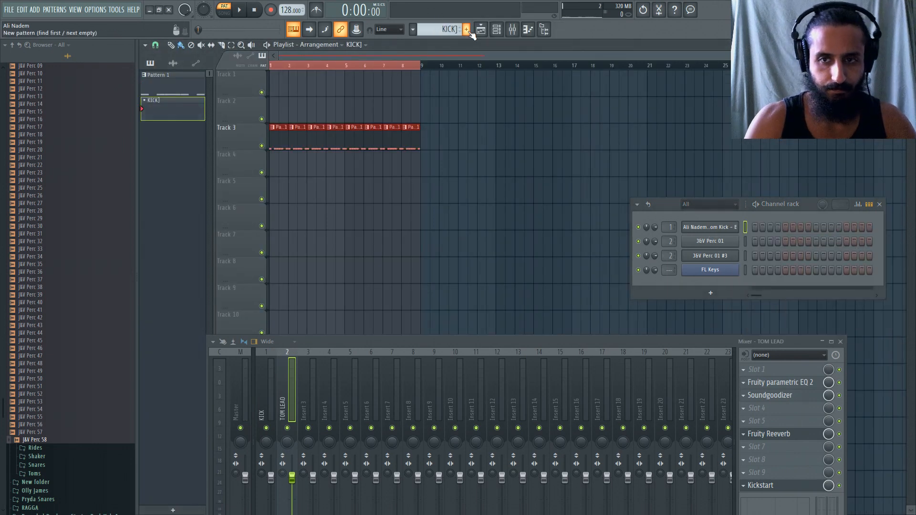
right_click(715, 227)
click(840, 245)
Fill bars 1 to 8 of Track 2 with KICK] clips and replace the Track 3 clips with four-bar Pattern 1 clips.
click(406, 102)
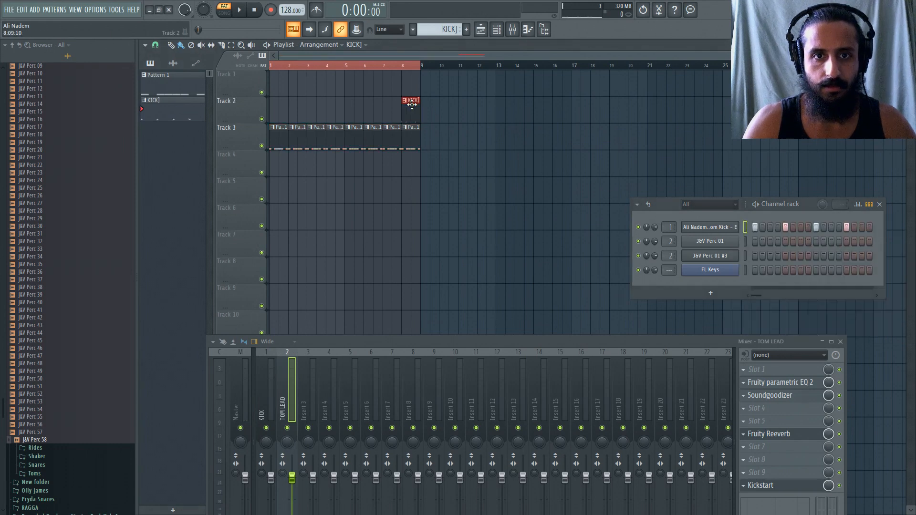
mouse_move(406, 102)
mouse_down()
mouse_move(285, 104)
mouse_move(403, 111)
mouse_move(301, 141)
mouse_move(347, 140)
mouse_up()
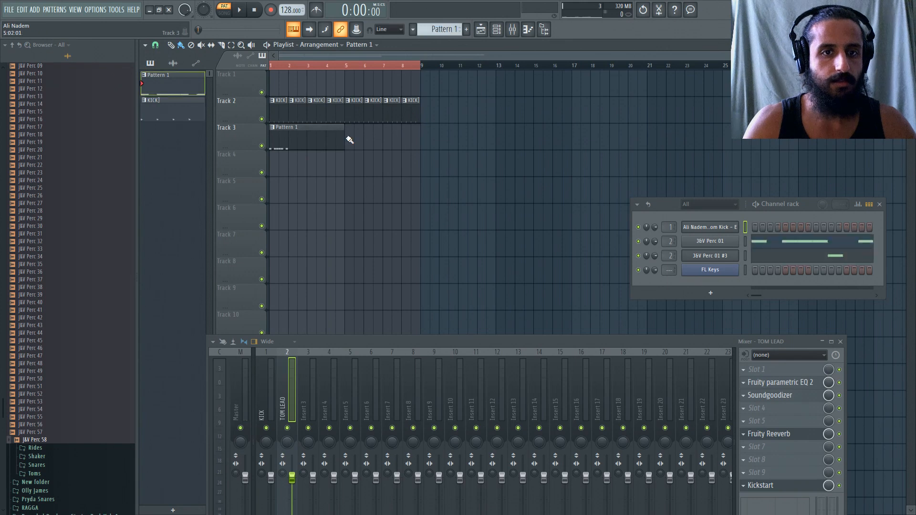
click(360, 139)
Open the FL Keys piano roll, create Pattern 3 and add an E5 note at its start.
click(735, 244)
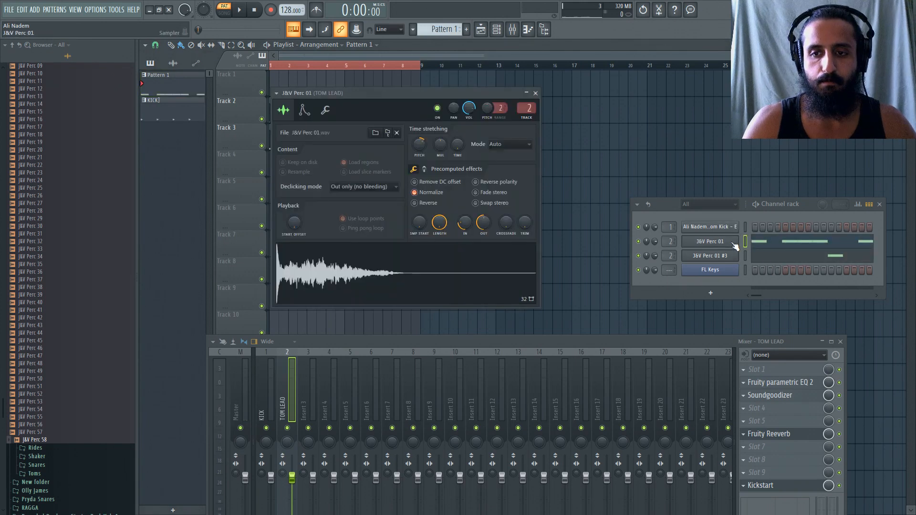
right_click(717, 272)
click(751, 270)
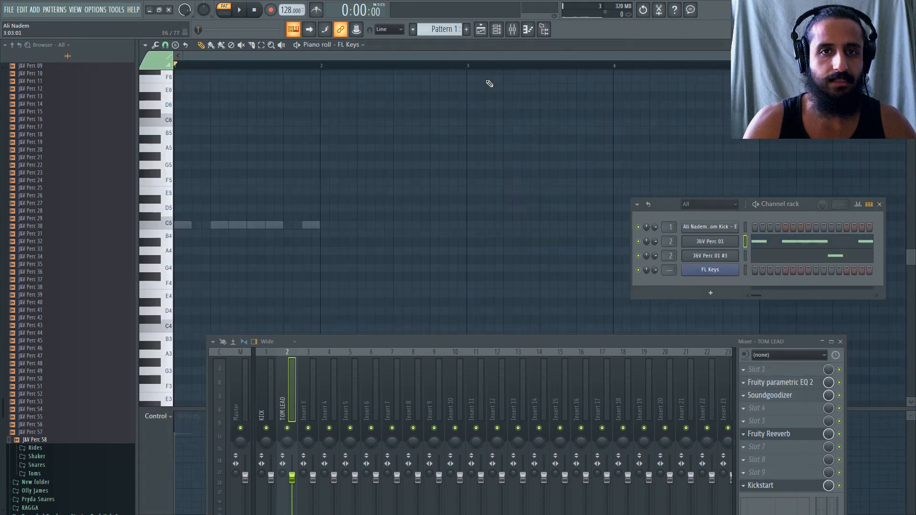
scroll(439, 26, down, 2)
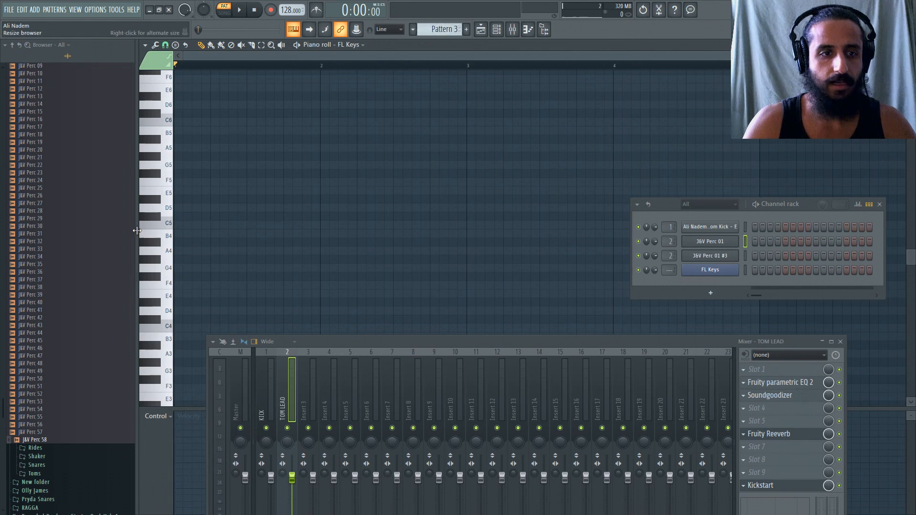
click(184, 191)
scroll(180, 127, up, 3)
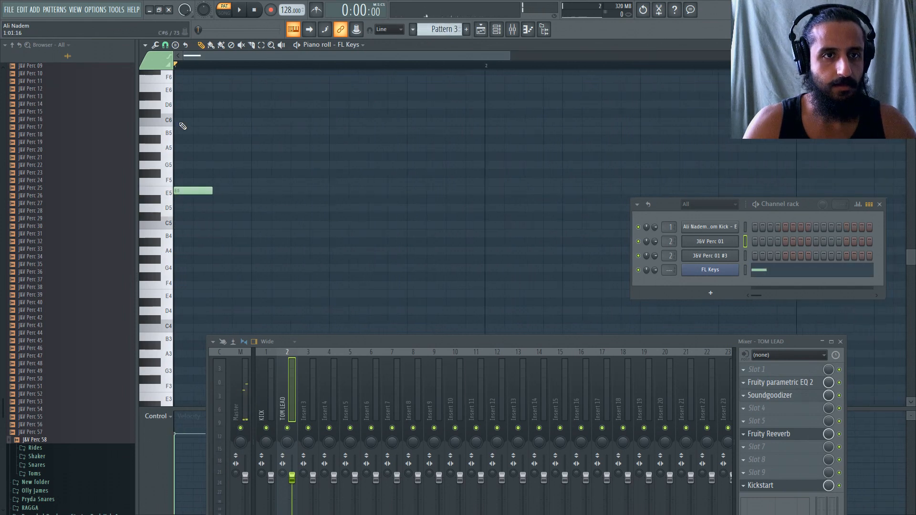
Play Pattern 3 and add E5 notes at steps 5, 7 and 9 and an A4 note at step 11 for FL Keys.
key(space)
click(263, 191)
drag(307, 198, 307, 191)
click(337, 225)
drag(337, 225, 376, 250)
scroll(395, 244, down, 3)
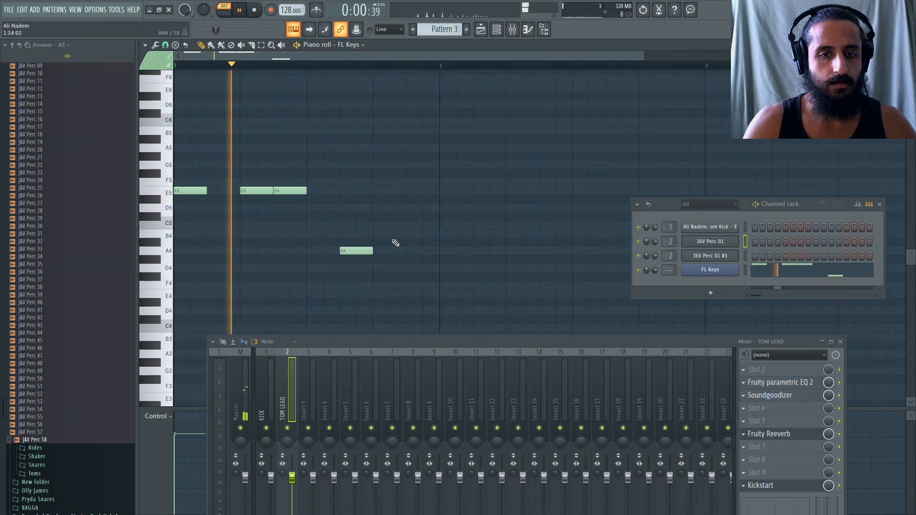
click(281, 190)
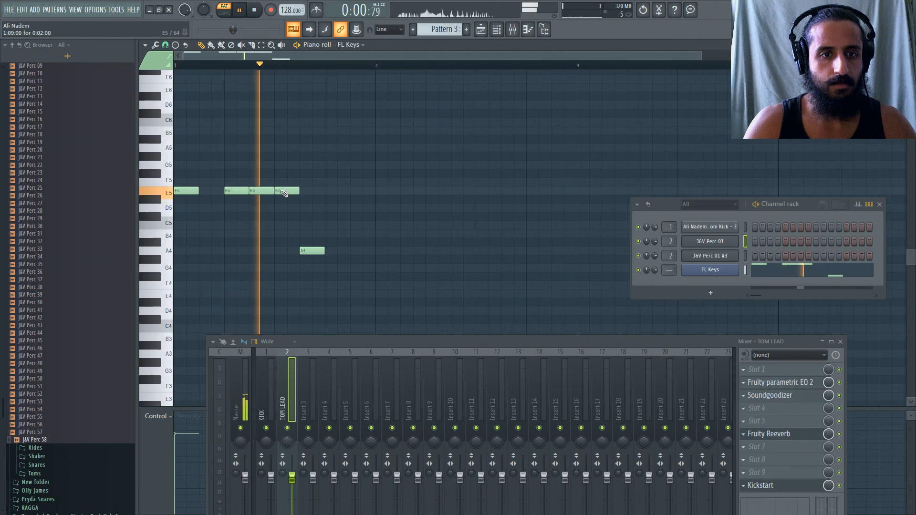
Add an A4 note at step 15 of bar 1 and C5 notes at steps 1, 5, 7 and 9 of bar 2 for FL Keys.
click(357, 251)
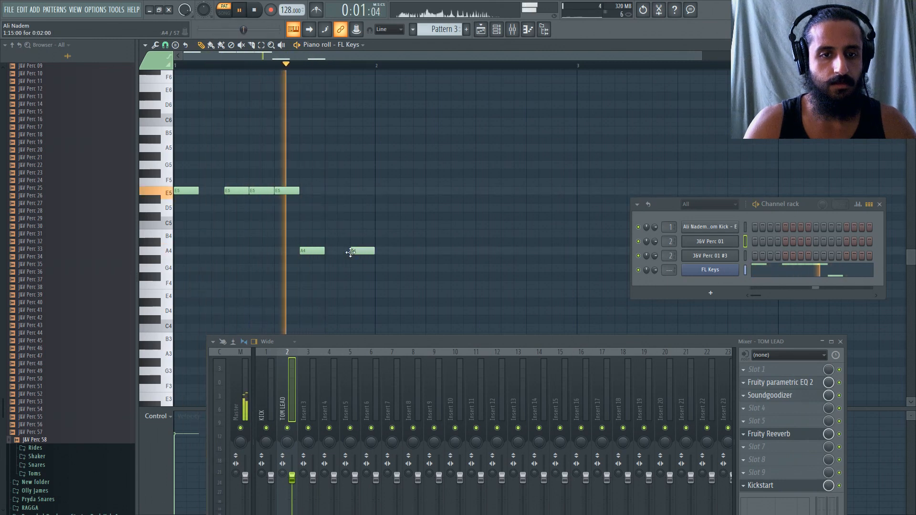
click(379, 235)
drag(378, 236, 378, 227)
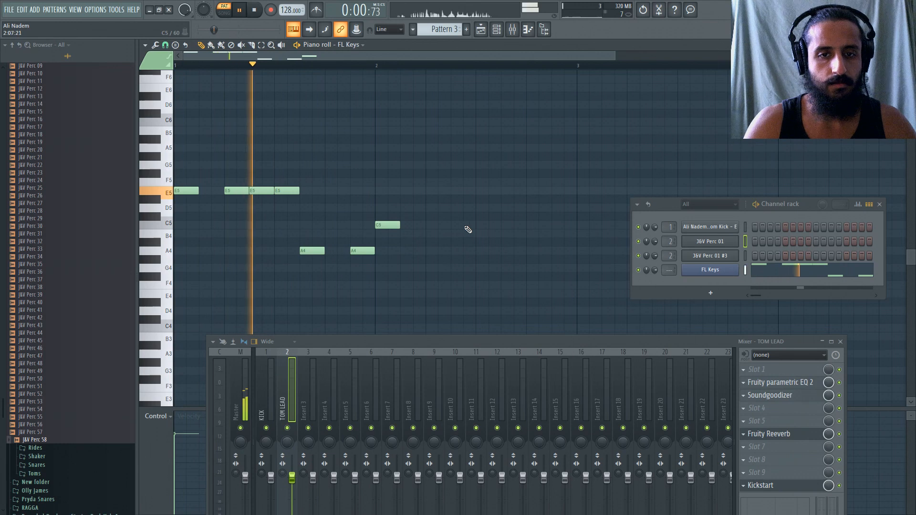
click(430, 225)
click(473, 225)
drag(476, 225, 464, 225)
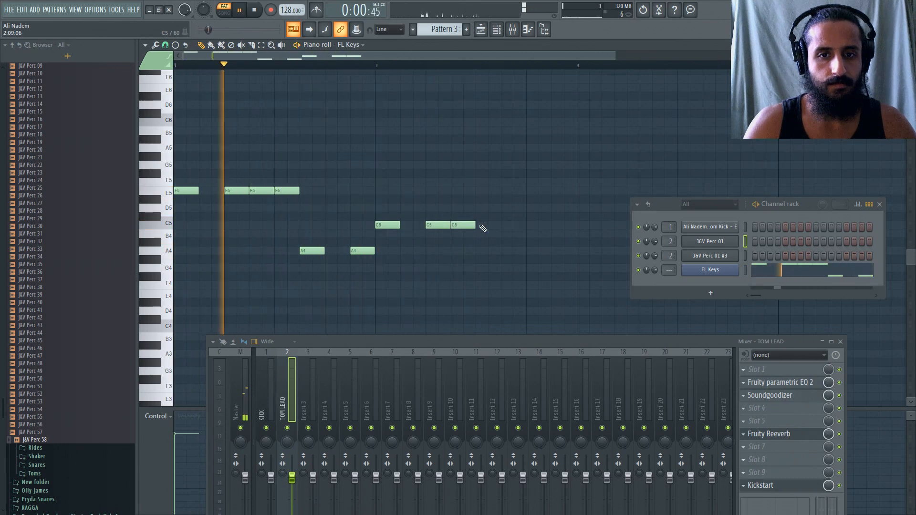
click(481, 226)
Add D5 notes at steps 11 and 15 of bar 2 in the FL Keys melody.
scroll(491, 228, down, 1)
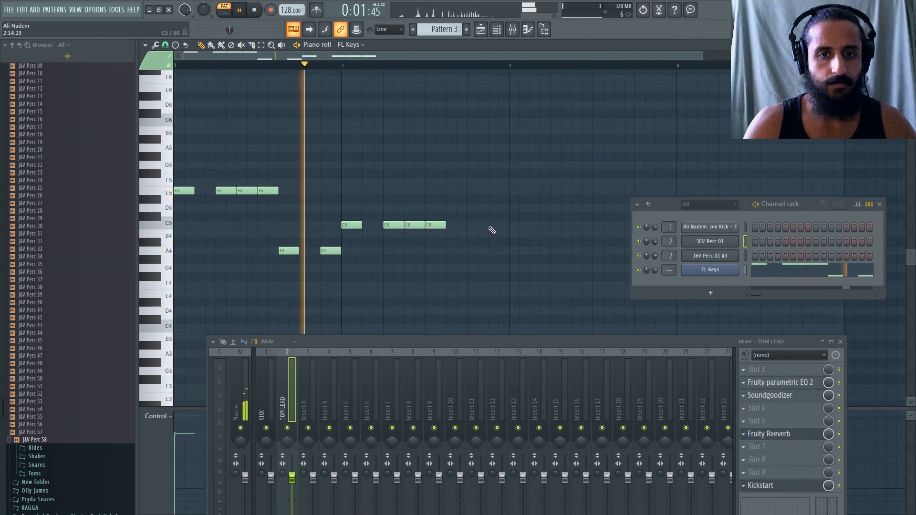
click(456, 200)
key(space)
mouse_move(455, 205)
mouse_down()
mouse_move(467, 213)
mouse_move(444, 205)
mouse_up()
key(space)
click(481, 217)
right_click(477, 208)
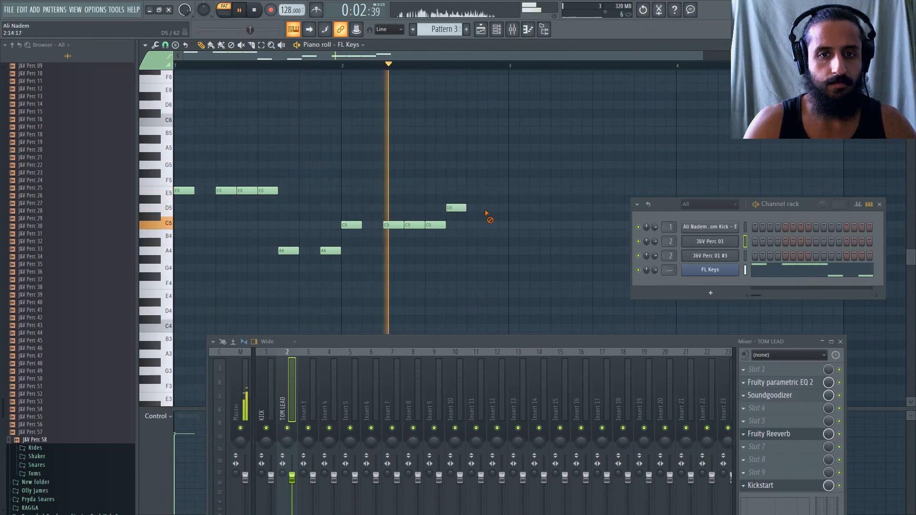
click(488, 207)
scroll(283, 205, down, 2)
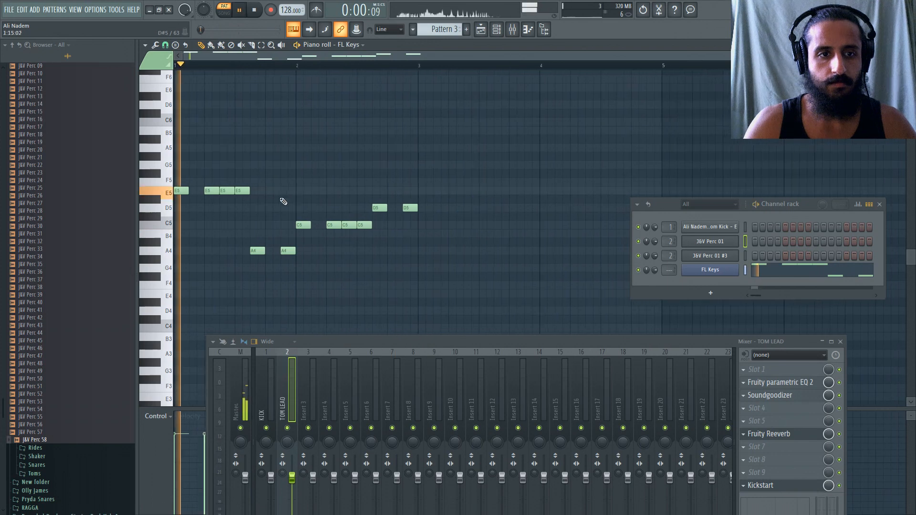
Duplicate the two-bar FL Keys melody into bars 3 and 4 and clear the time selection.
key(ctrl+a)
drag(248, 192, 487, 199)
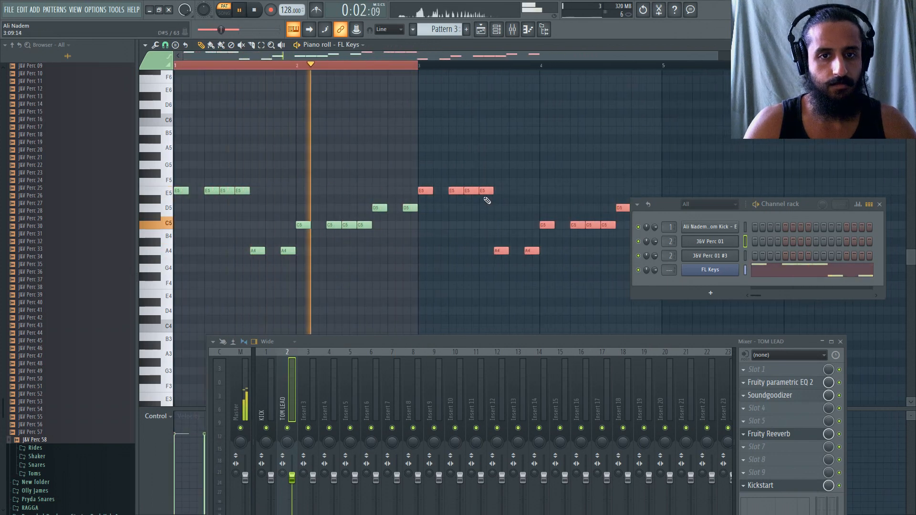
scroll(479, 205, down, 1)
click(469, 184)
right_click(470, 184)
scroll(436, 202, up, 2)
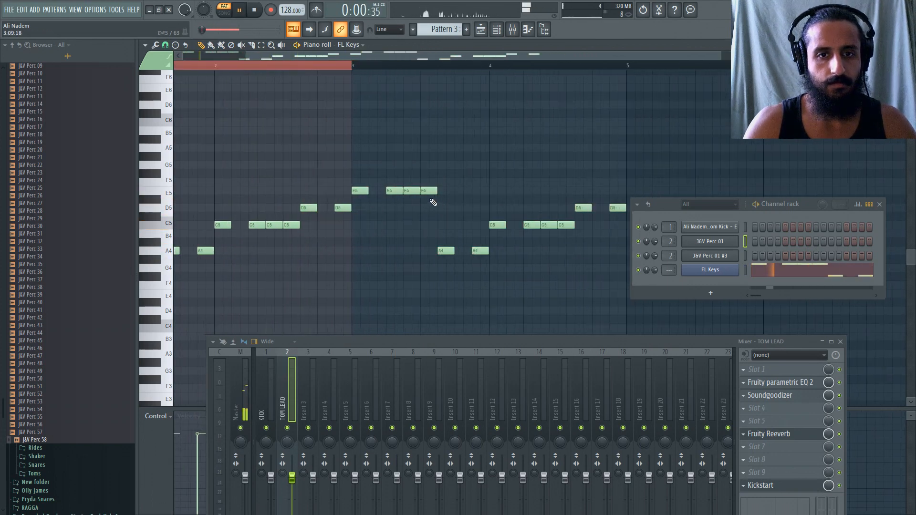
double_click(319, 66)
Raise the E5 note at step 9 of bar 3 to A5, listen to the melody and stop playback.
click(421, 164)
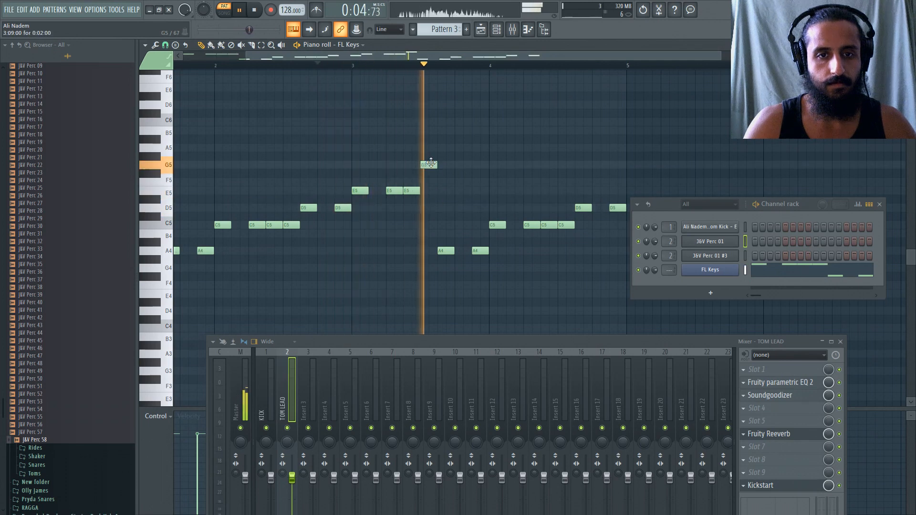
scroll(494, 194, down, 2)
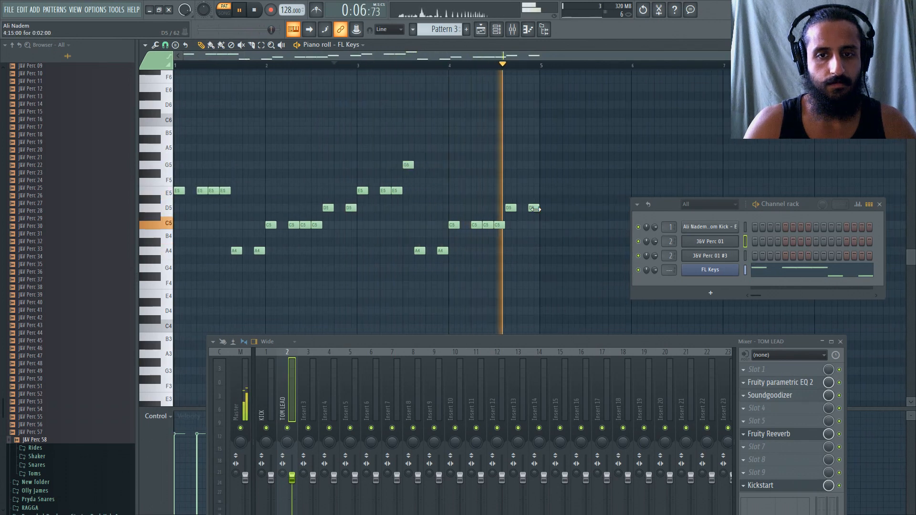
drag(408, 165, 409, 148)
scroll(401, 161, up, 2)
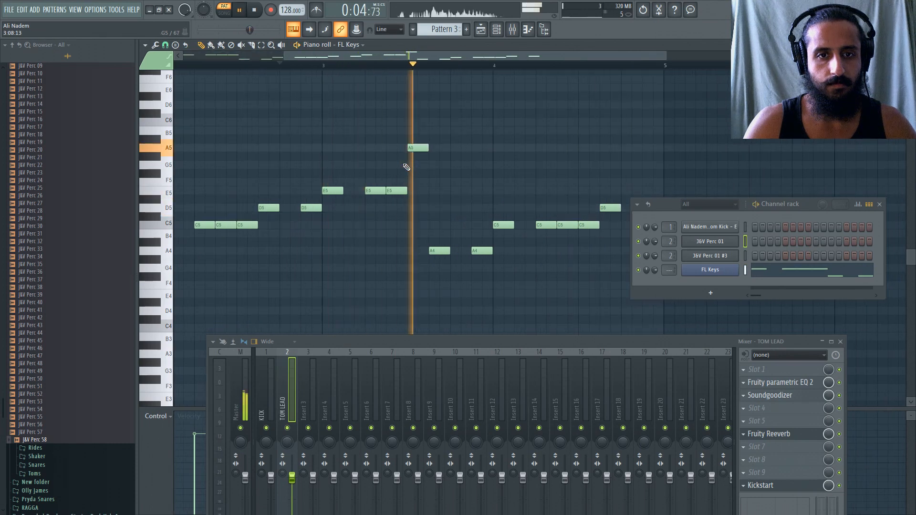
scroll(405, 154, down, 2)
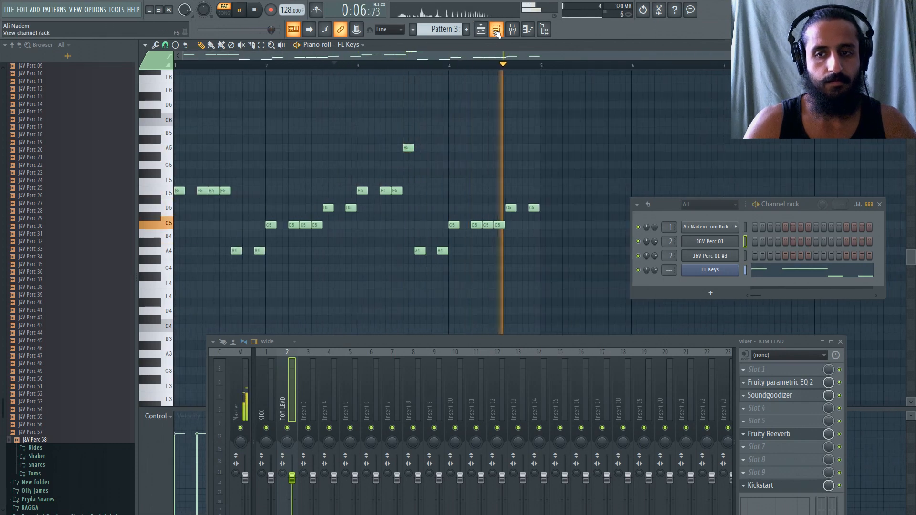
key(space)
Audition the J&V Perc 01 and J&V Perc 01 #3 samples in turn to compare their pitches.
click(715, 242)
click(374, 268)
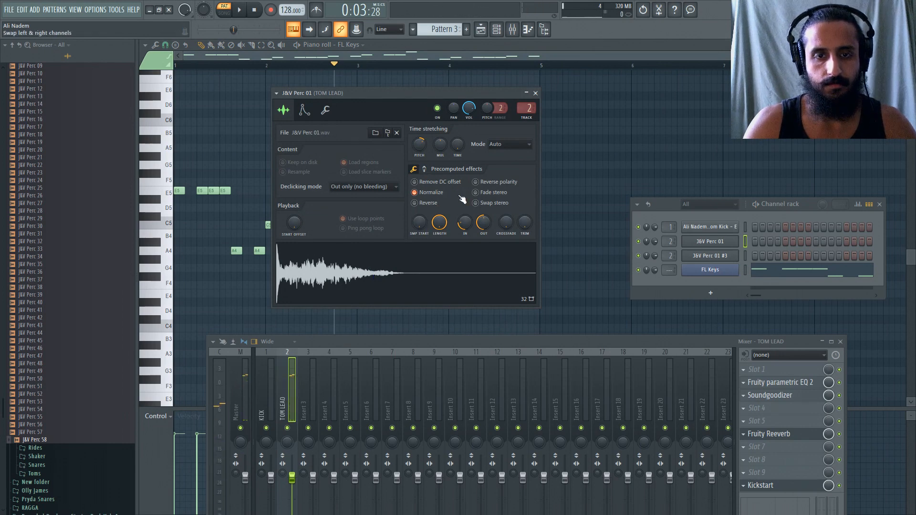
click(710, 257)
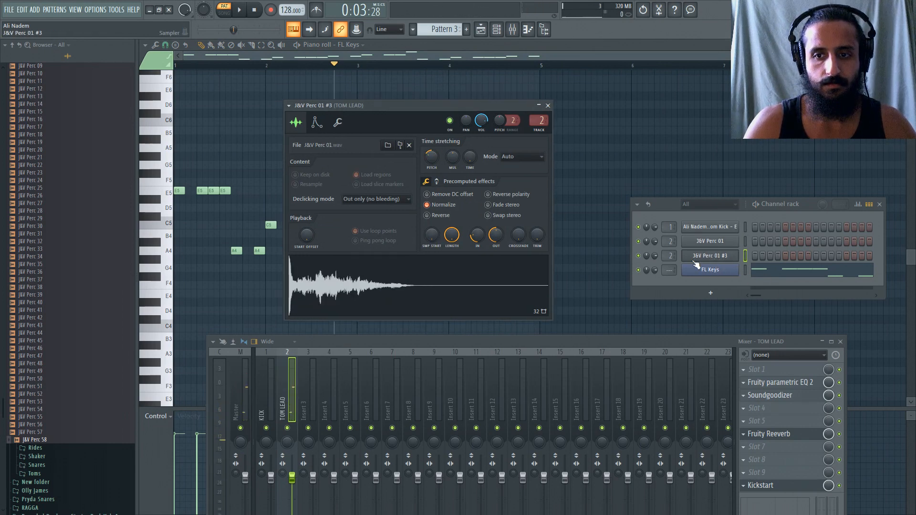
click(414, 282)
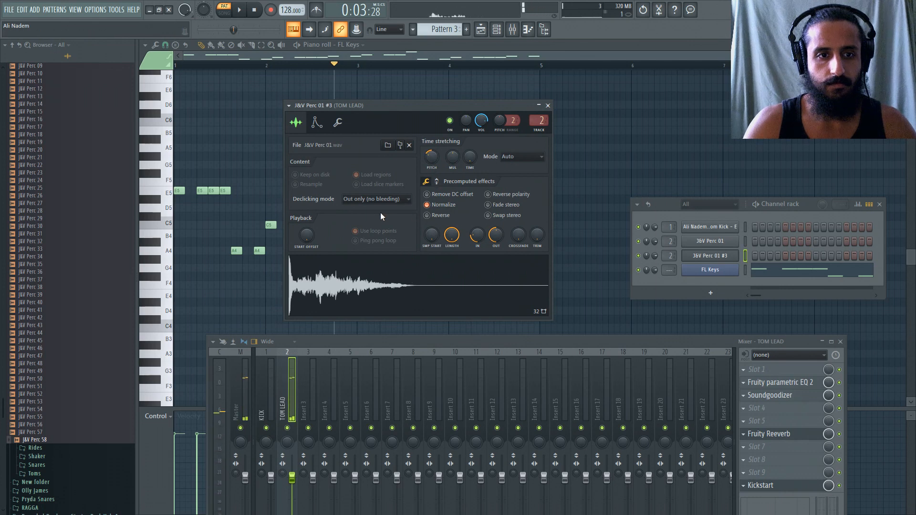
click(409, 282)
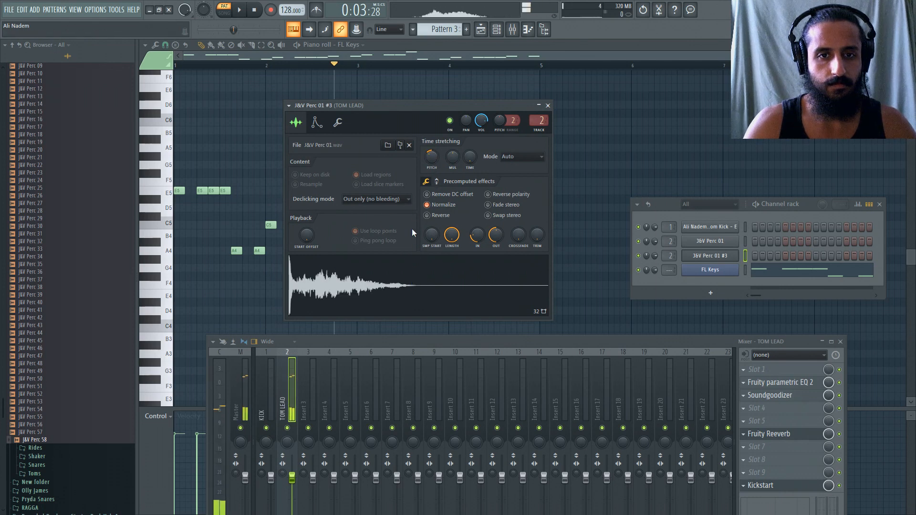
click(710, 241)
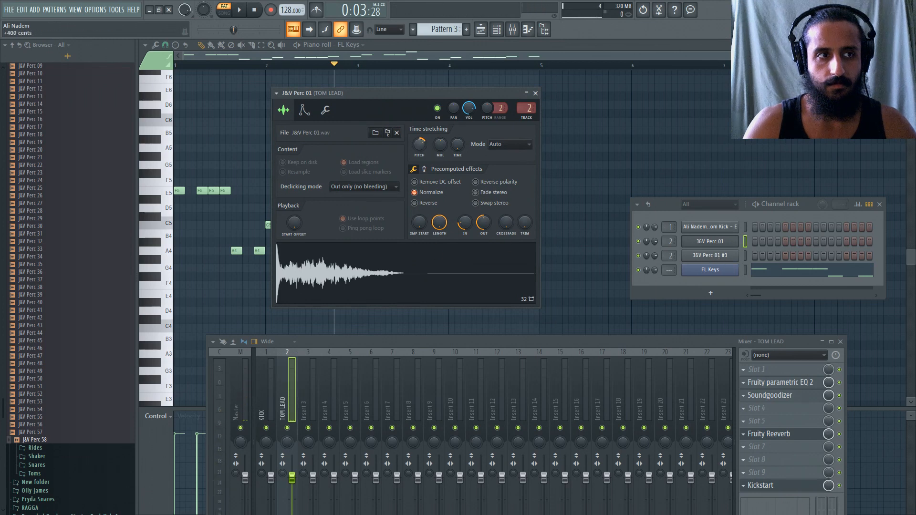
click(400, 280)
click(710, 256)
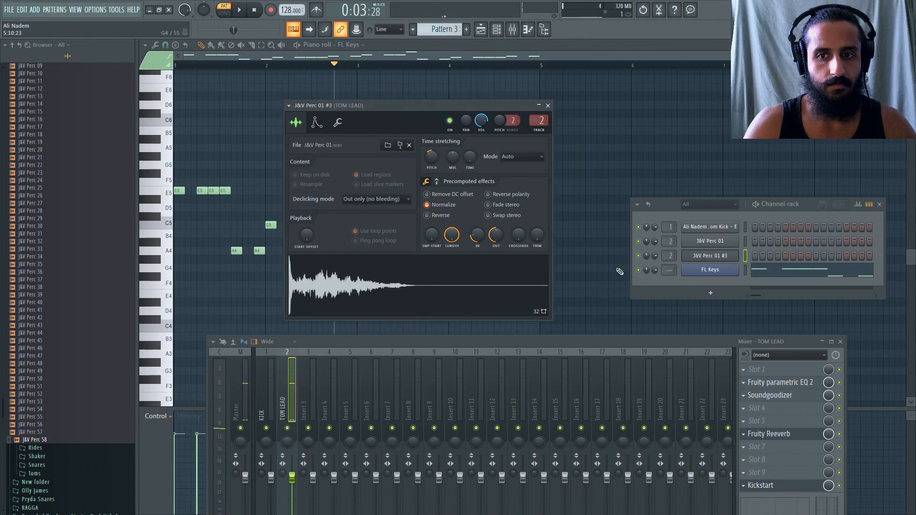
click(462, 310)
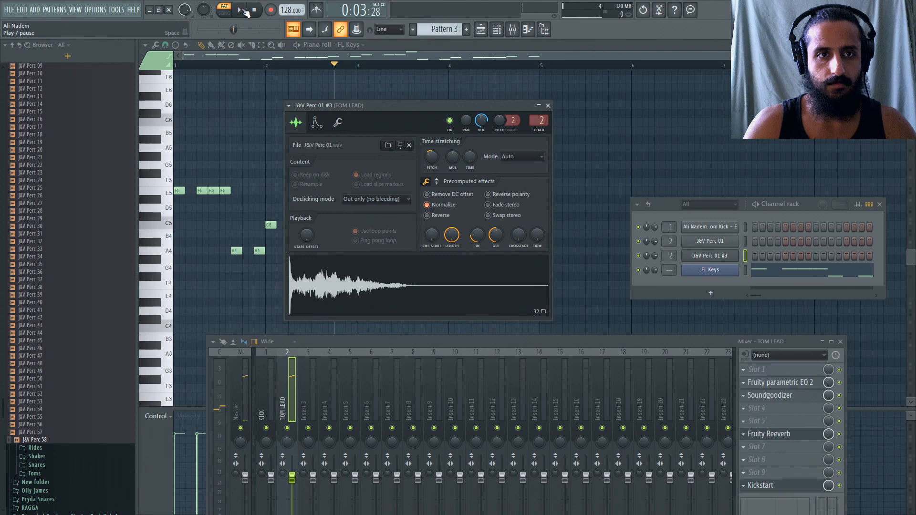
key(Escape)
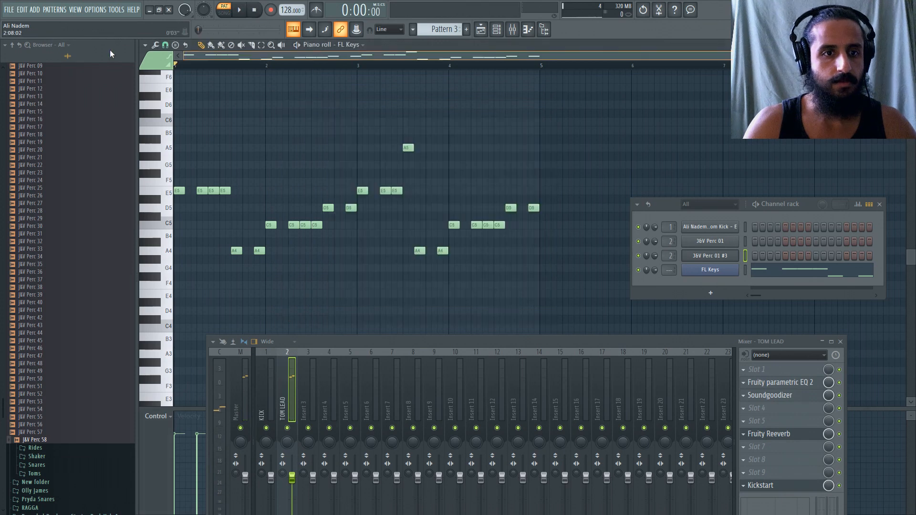
Clone the J&V Perc 01 #3 channel, raise the clone's time-stretching pitch to tune it to C, and audition it.
right_click(710, 258)
click(766, 349)
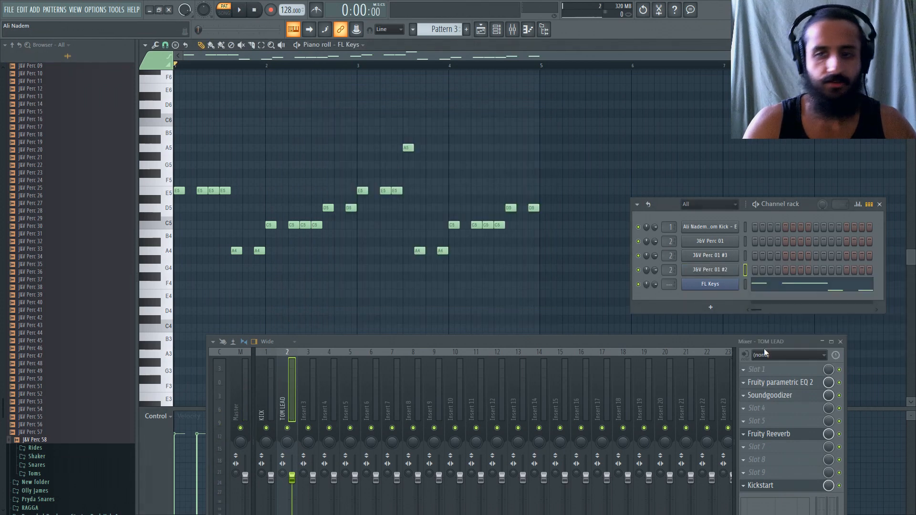
click(720, 273)
drag(379, 118, 474, 89)
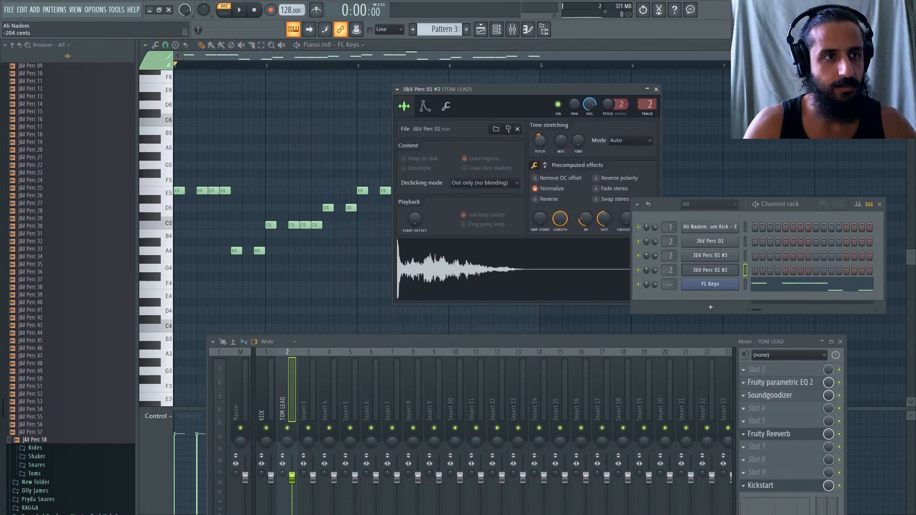
drag(540, 141, 539, 140)
click(509, 272)
click(528, 262)
click(509, 271)
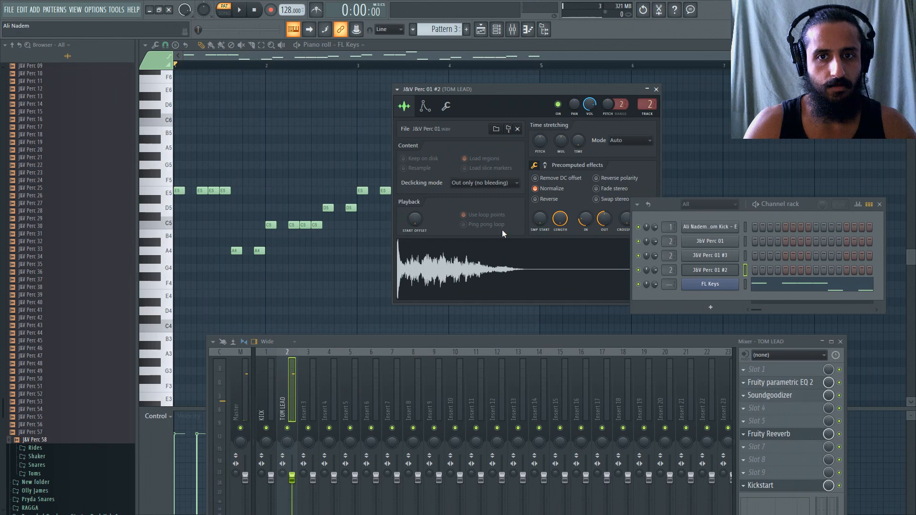
Rename the J&V Perc 01 channel as E.
right_click(715, 243)
click(763, 264)
text(R)
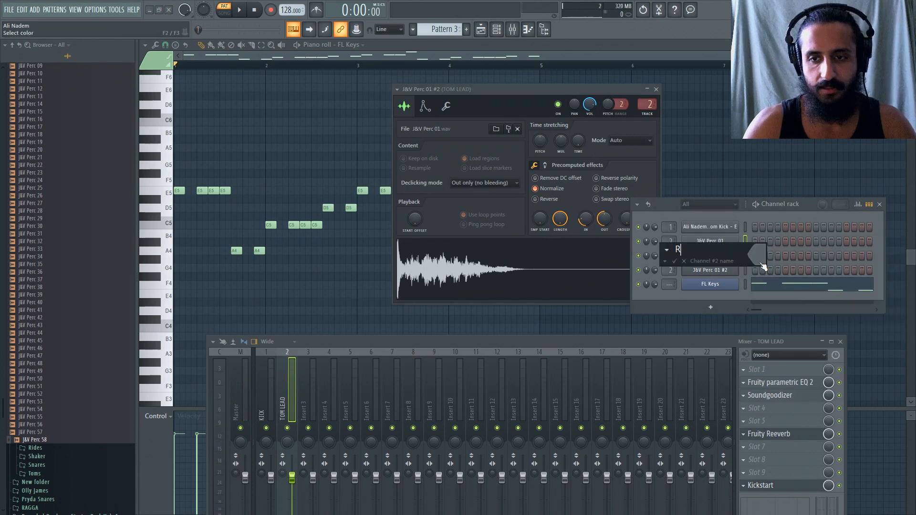
key(Return)
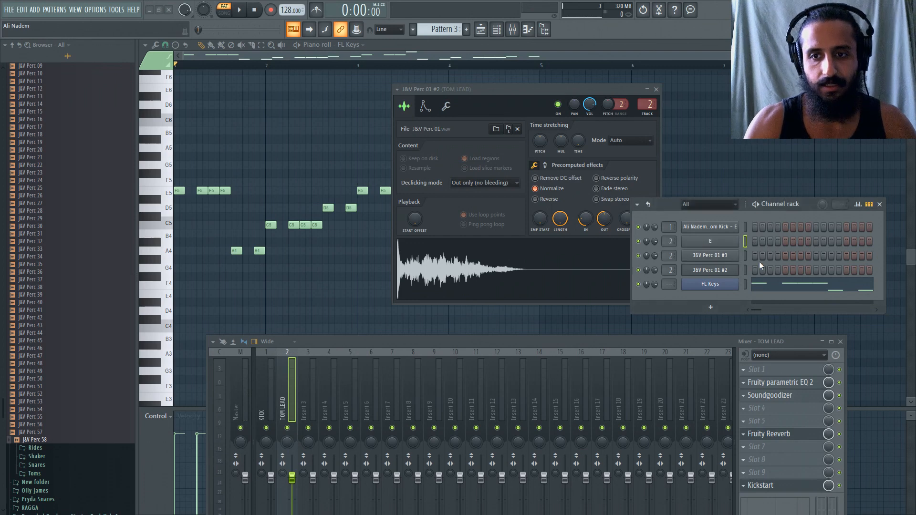
Rename the J&V Perc 01 #3 channel as A LO.
right_click(715, 256)
click(753, 281)
text(A)
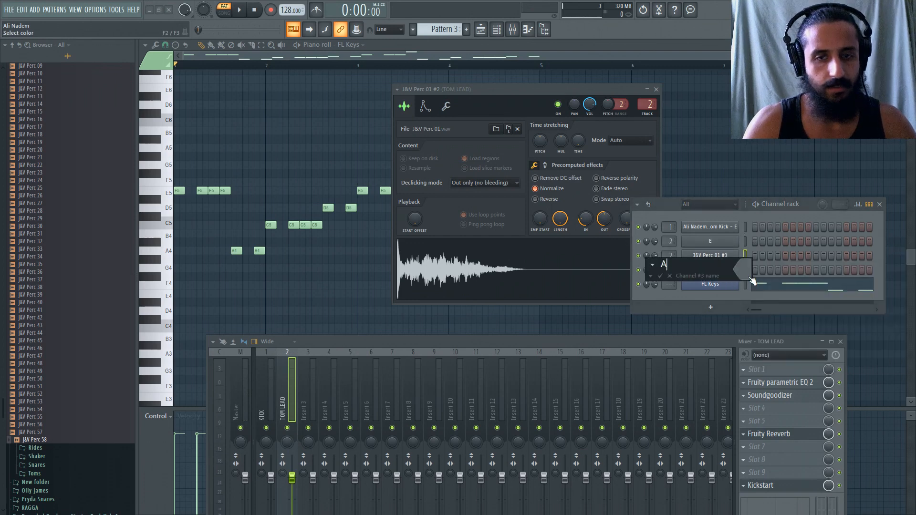
text( L)
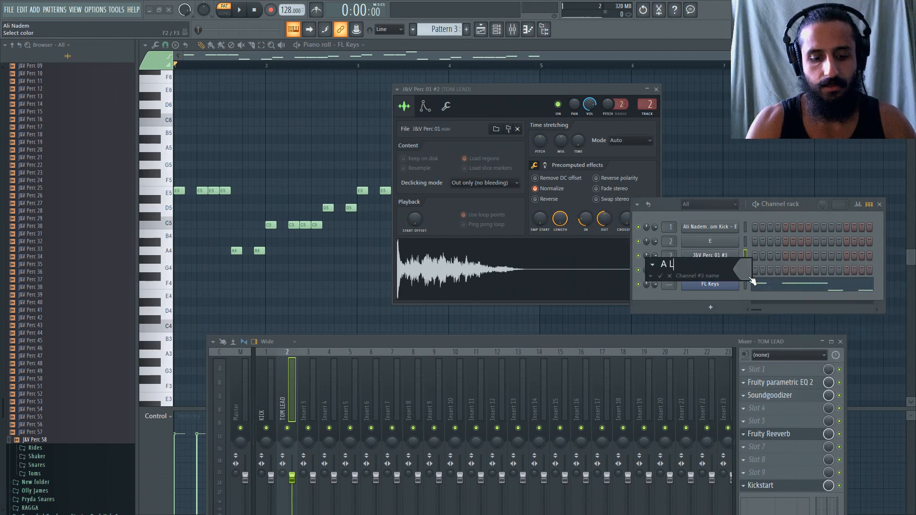
text(O)
key(Return)
Rename the J&V Perc 01 #2 channel as C.
right_click(718, 271)
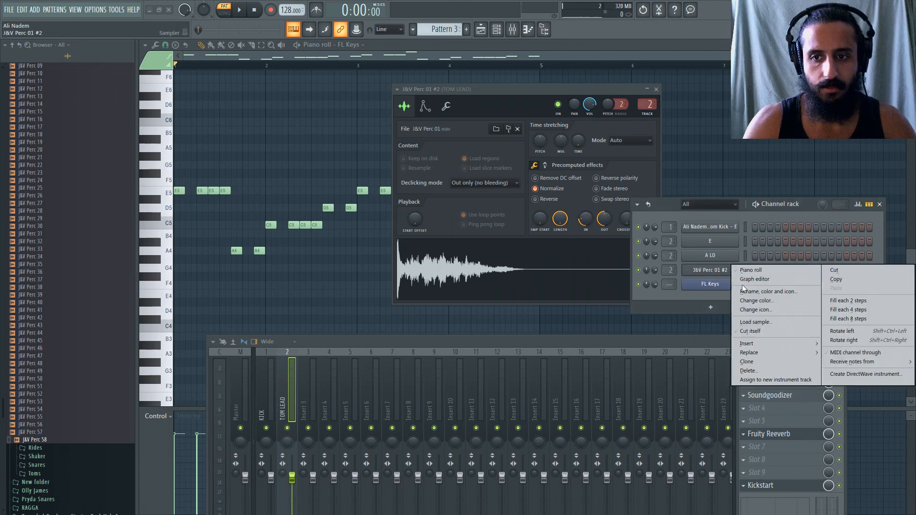
click(742, 292)
text(C)
key(Return)
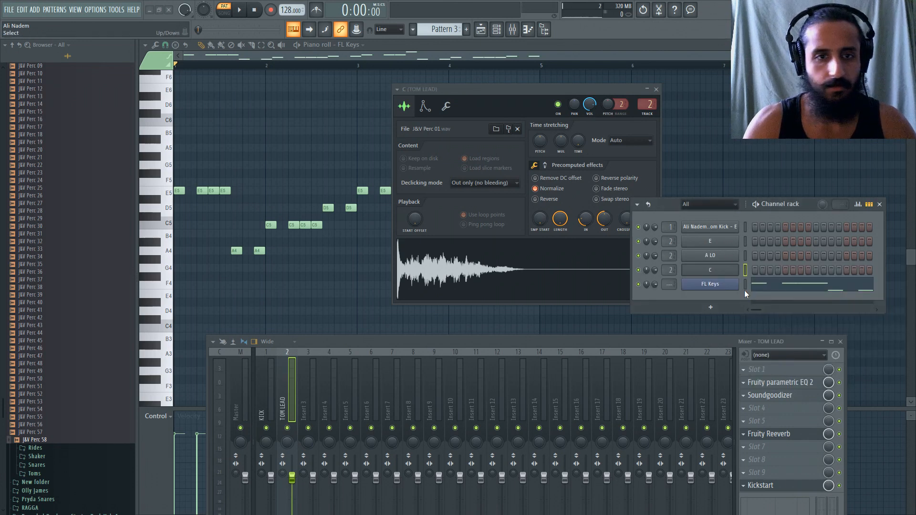
Clone the C channel, raise the clone's time-stretching pitch to tune it to D, and audition it.
right_click(711, 272)
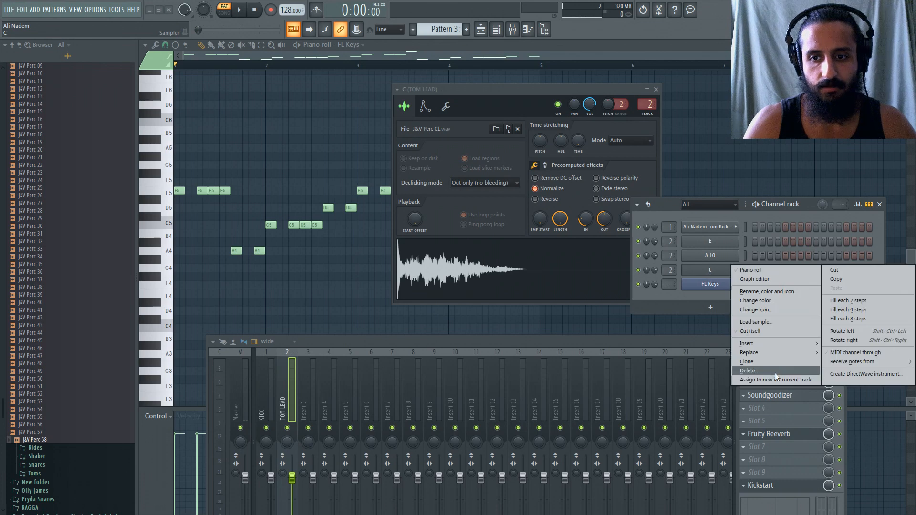
click(770, 362)
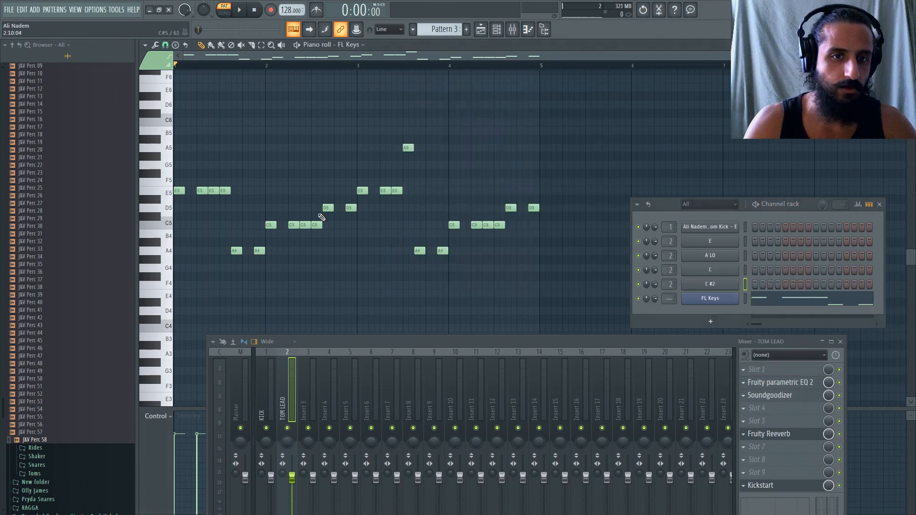
click(709, 284)
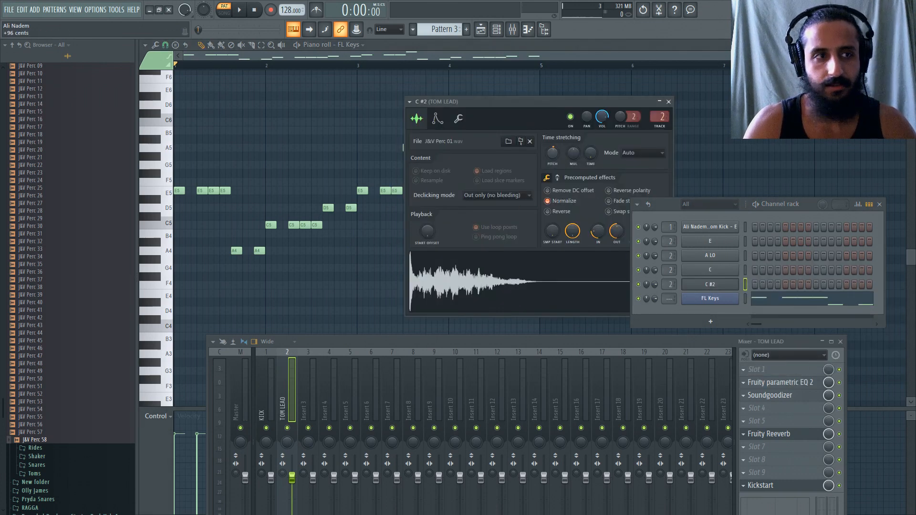
drag(552, 153, 552, 151)
click(528, 272)
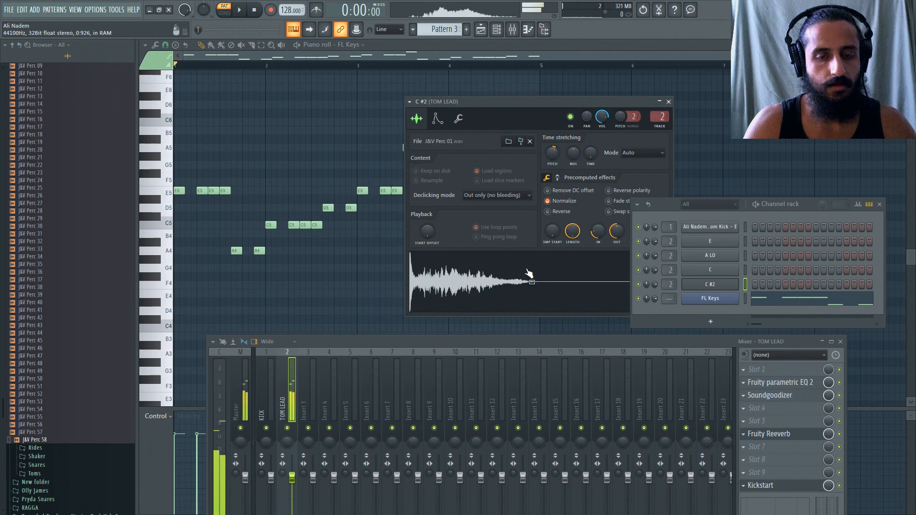
click(161, 212)
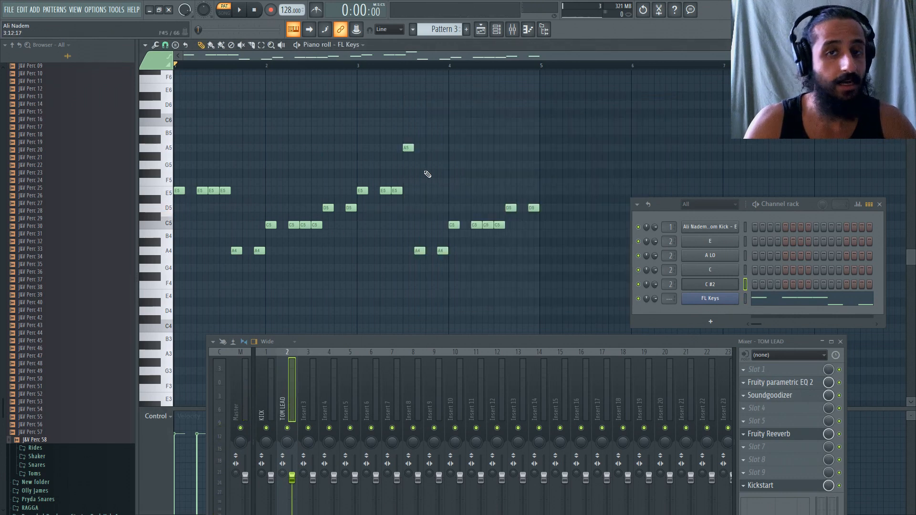
Rename the cloned C #2 channel as D.
right_click(729, 281)
click(758, 304)
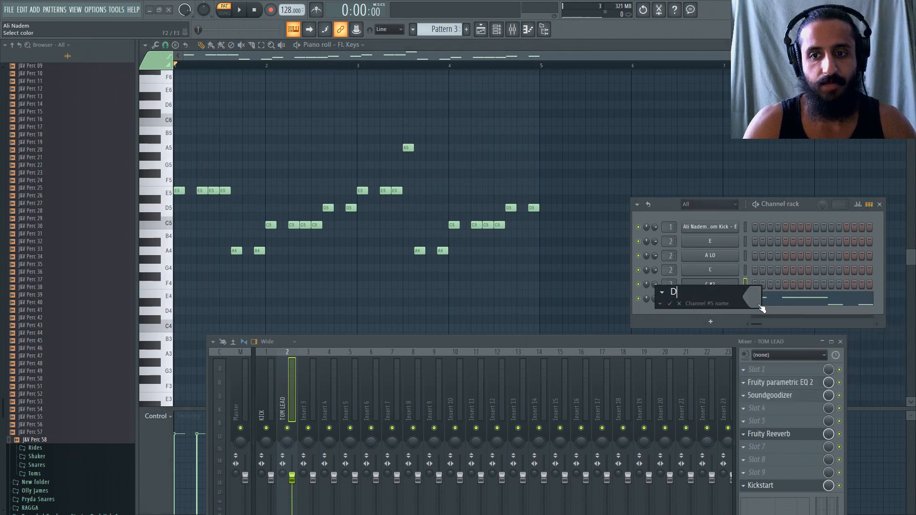
text(D)
key(Return)
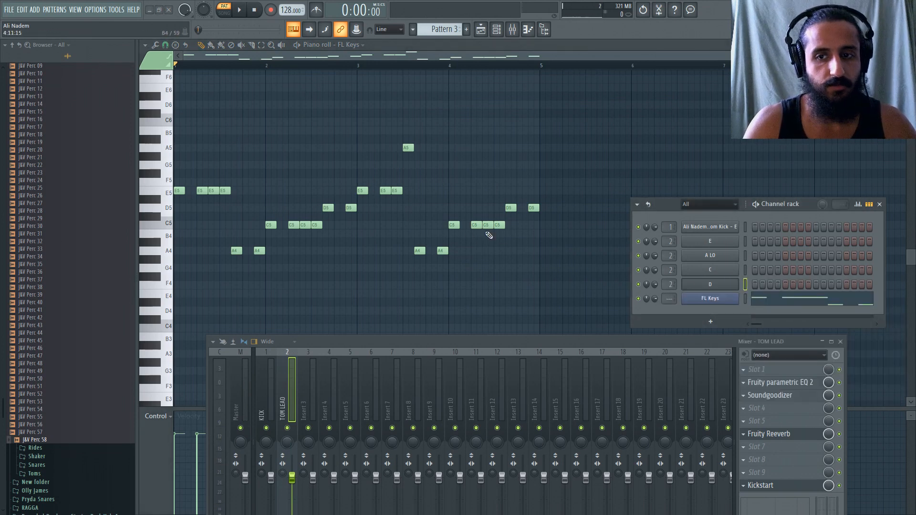
Clone the D channel, raise the clone's time-stretching pitch to tune it to the high A, and audition it.
right_click(711, 287)
right_click(715, 240)
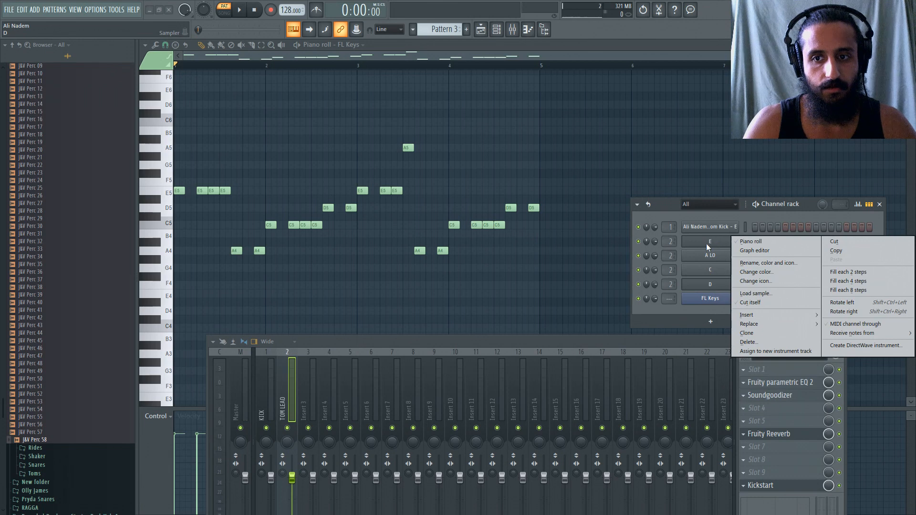
right_click(702, 285)
click(754, 376)
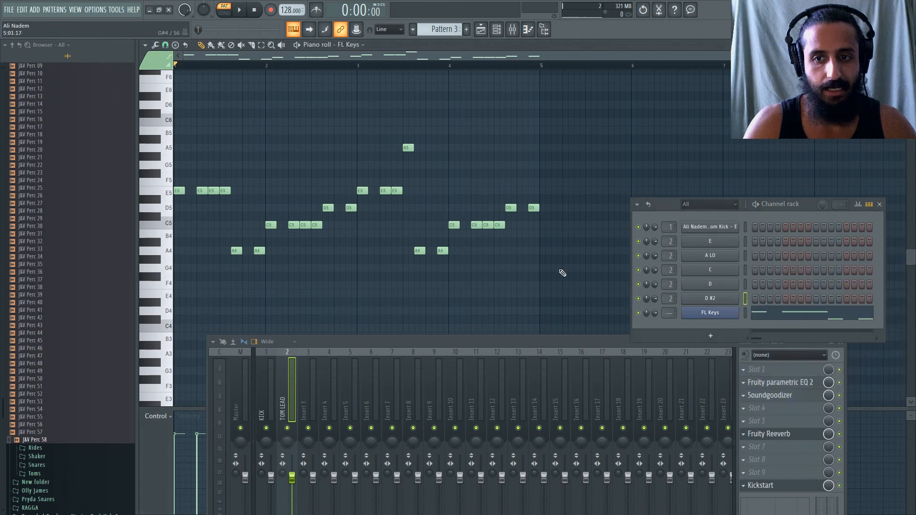
click(727, 261)
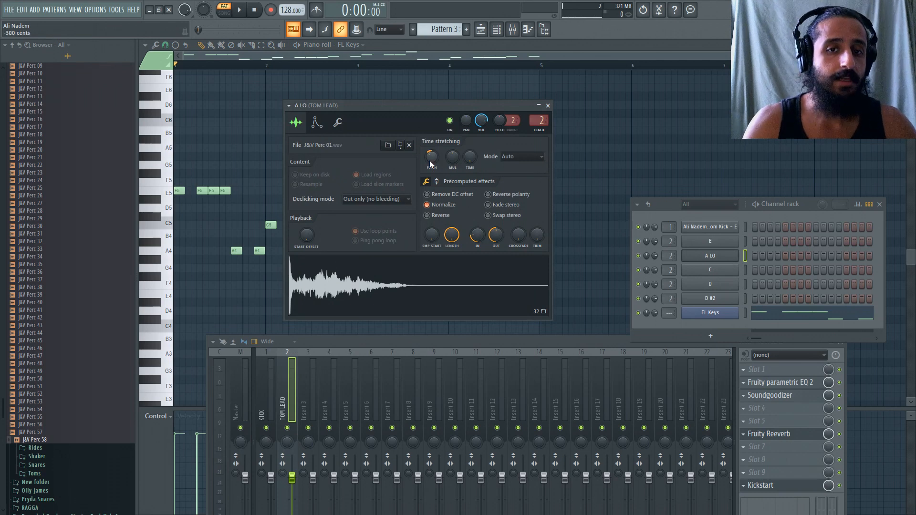
click(705, 297)
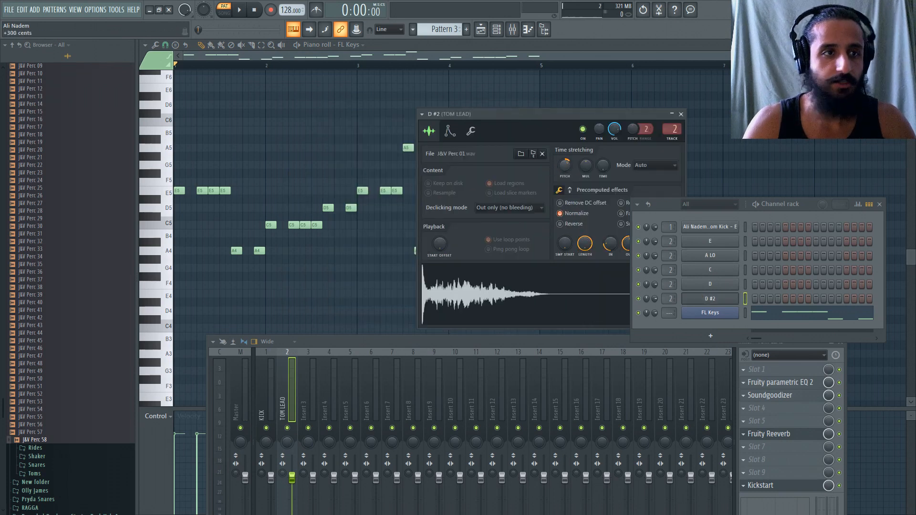
click(542, 307)
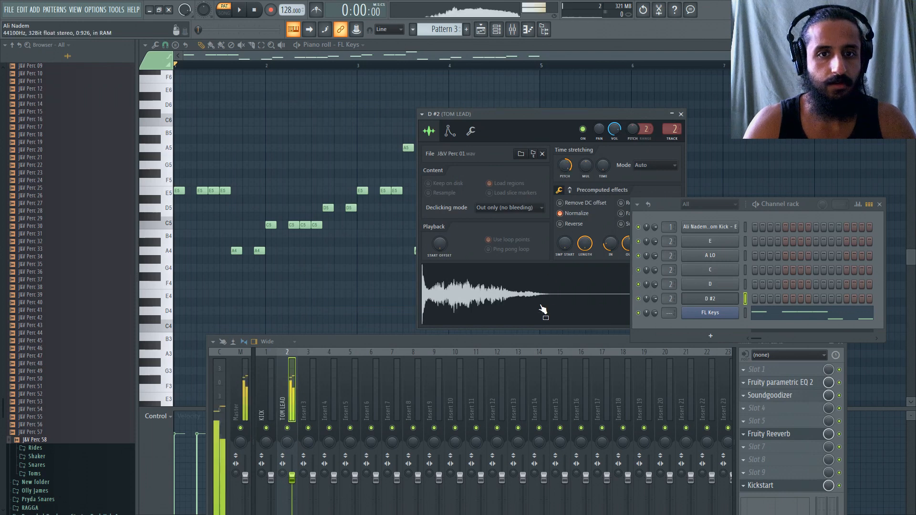
click(168, 159)
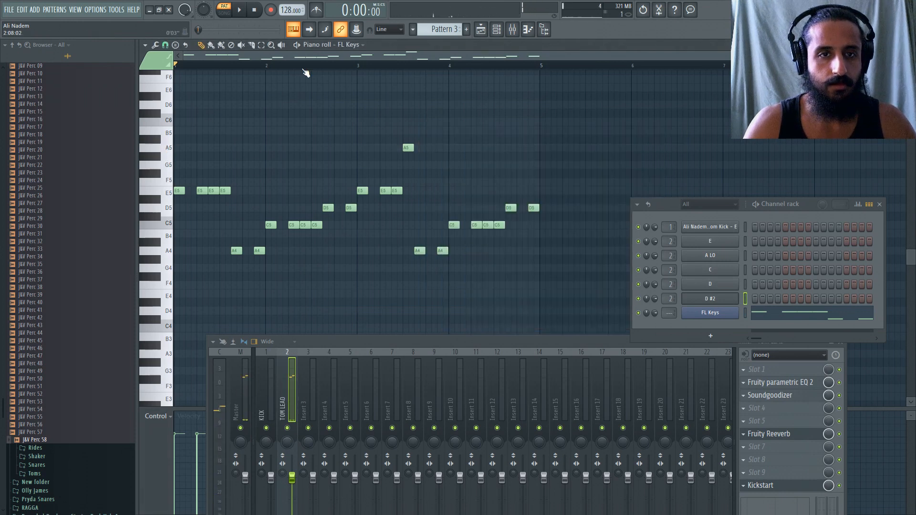
Rename the D #2 channel as A HI.
right_click(712, 299)
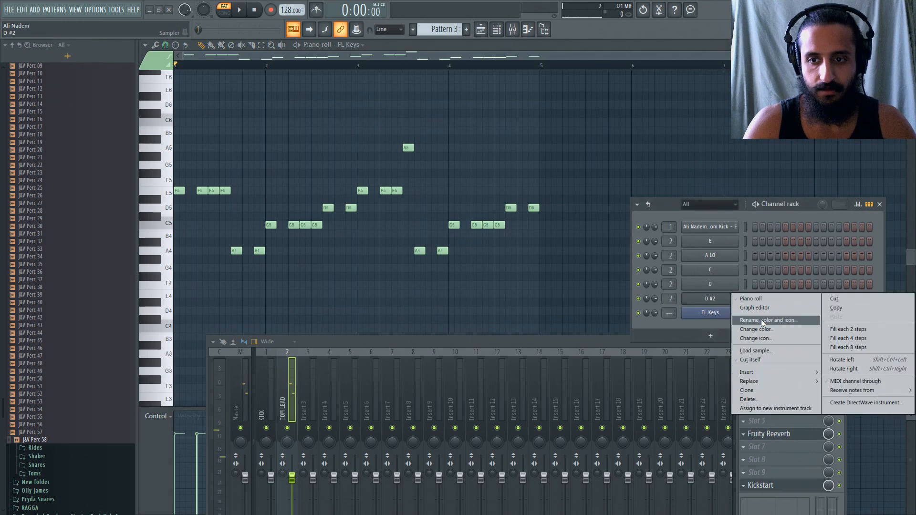
click(760, 319)
text(A H)
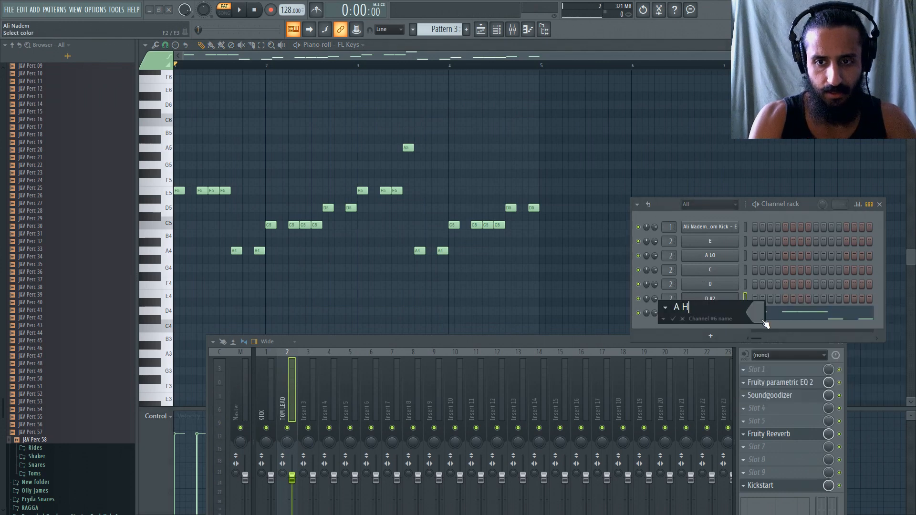
text(I)
key(Return)
Mute FL Keys and place four C5 notes in the E channel's piano roll at steps 1, 5, 7 and 9 of bar 1.
right_click(733, 319)
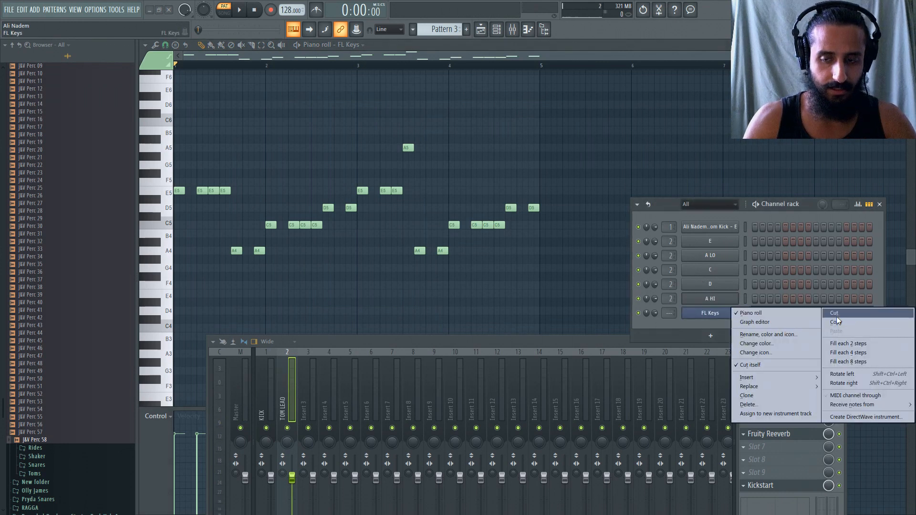
click(714, 325)
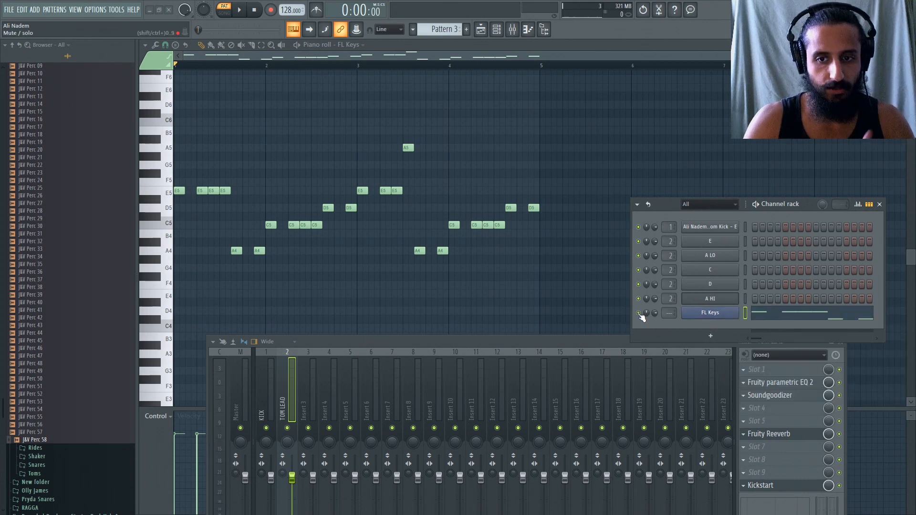
right_click(726, 242)
click(739, 242)
scroll(180, 193, up, 4)
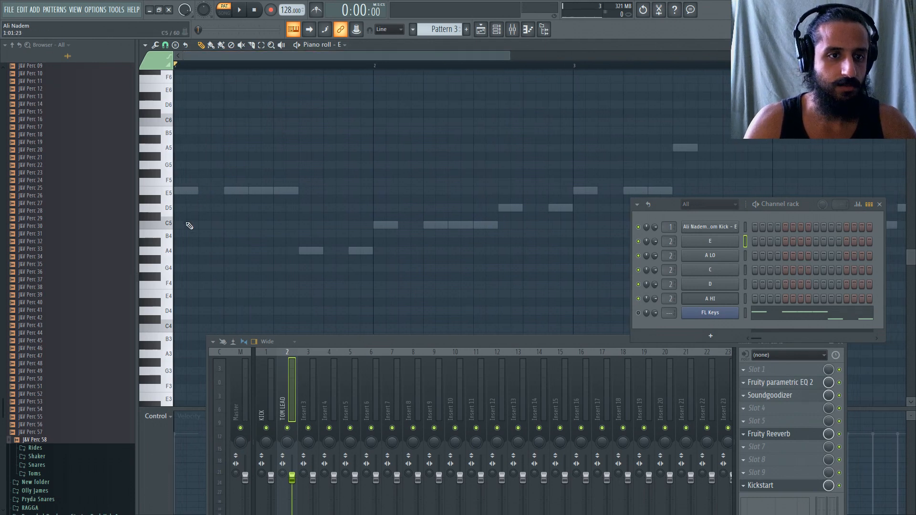
click(189, 224)
click(236, 225)
click(263, 225)
click(276, 224)
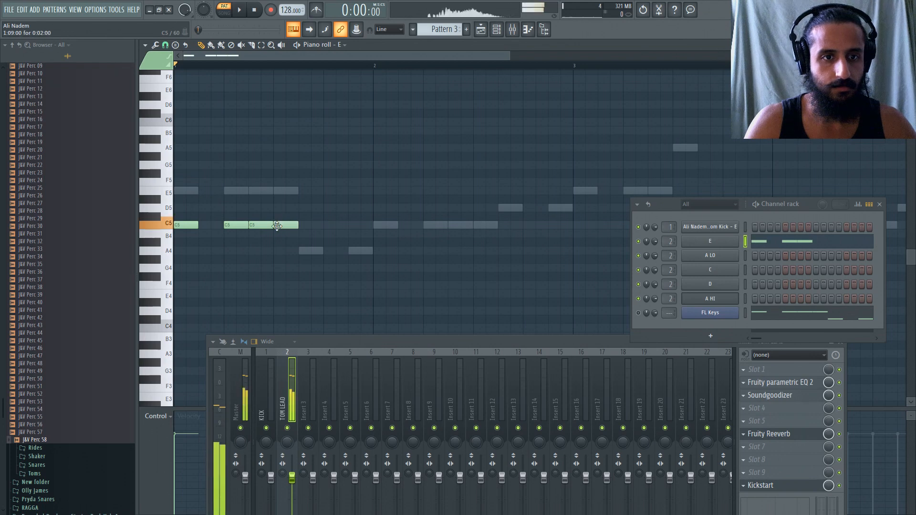
Place a C5 note in the A LO channel's piano roll under the melody's first A4, at step 11 of bar 1.
right_click(725, 262)
click(774, 262)
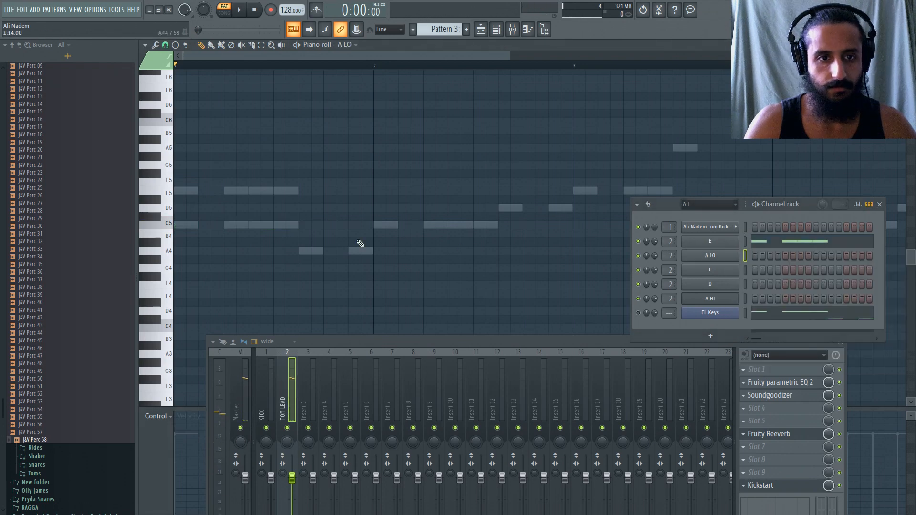
click(308, 225)
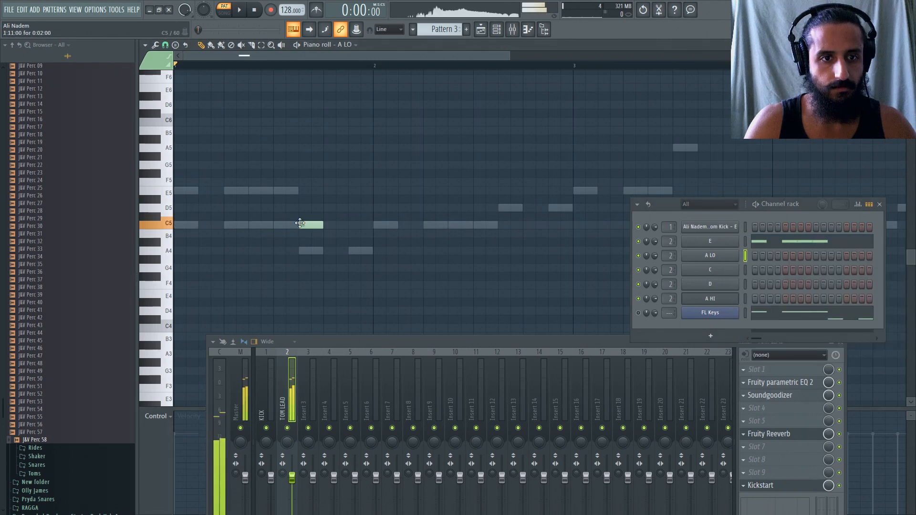
right_click(717, 271)
click(787, 268)
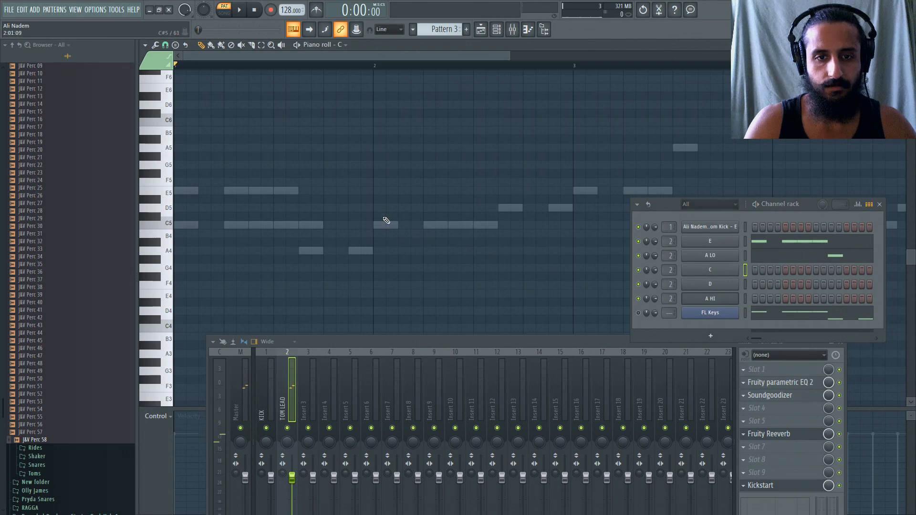
scroll(387, 220, down, 5)
scroll(367, 206, up, 2)
click(792, 320)
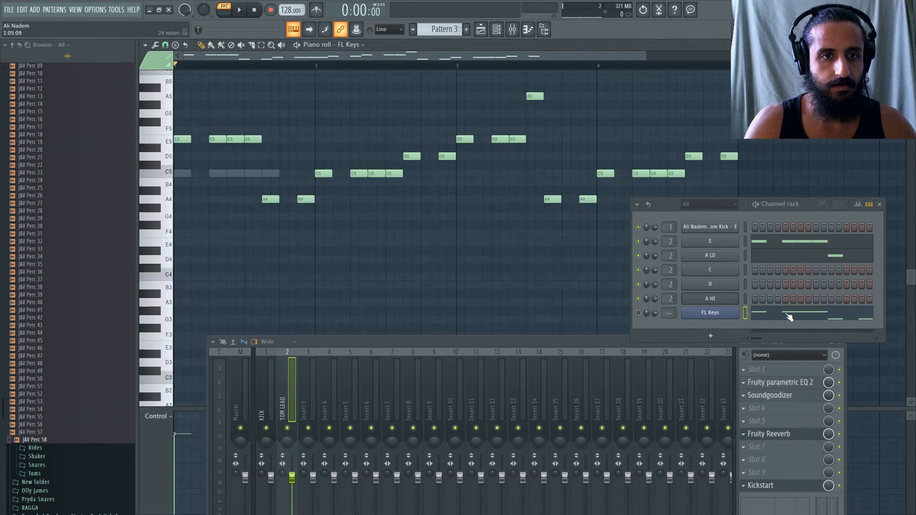
click(757, 247)
click(325, 174)
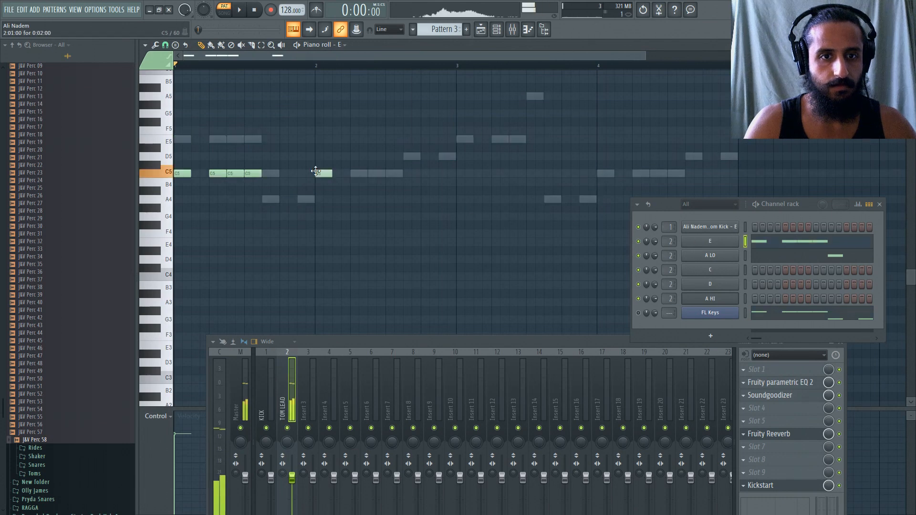
Place four C5 notes in the C channel's piano roll at steps 1, 5, 7 and 9 of bar 2.
right_click(723, 271)
click(750, 270)
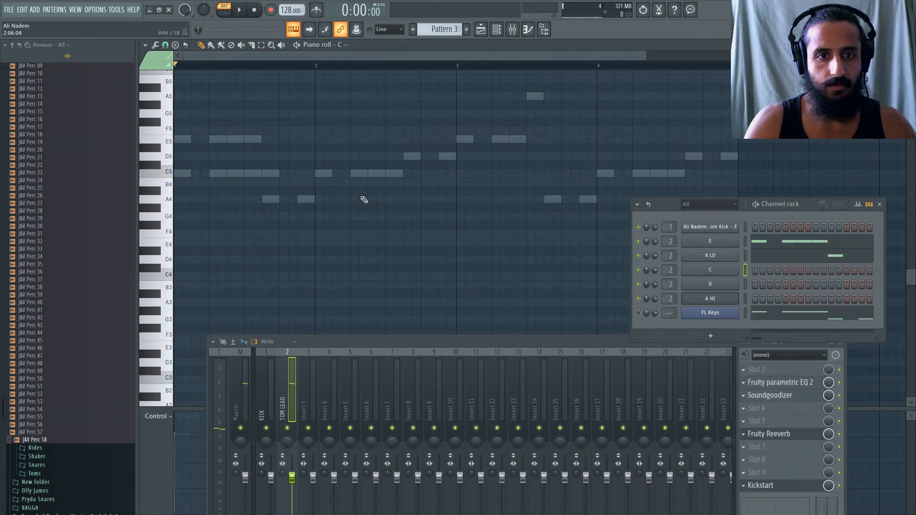
click(323, 174)
click(354, 173)
click(372, 172)
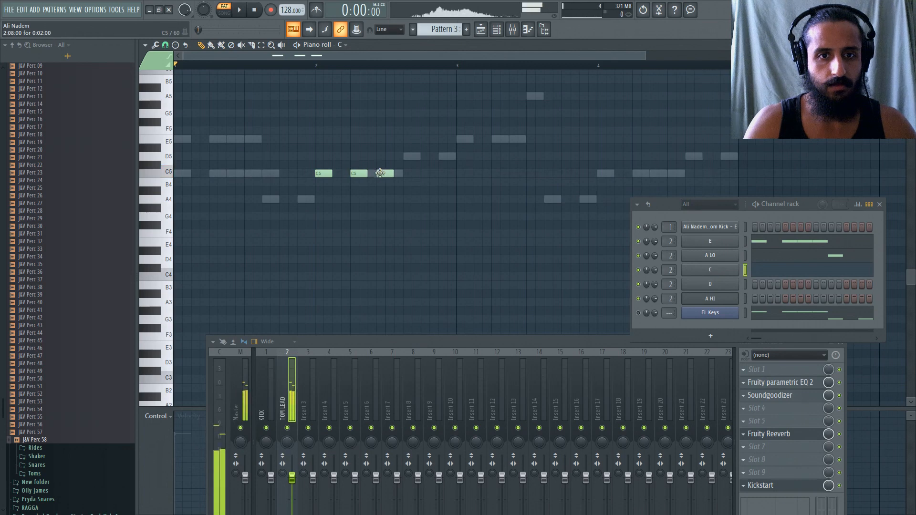
click(390, 173)
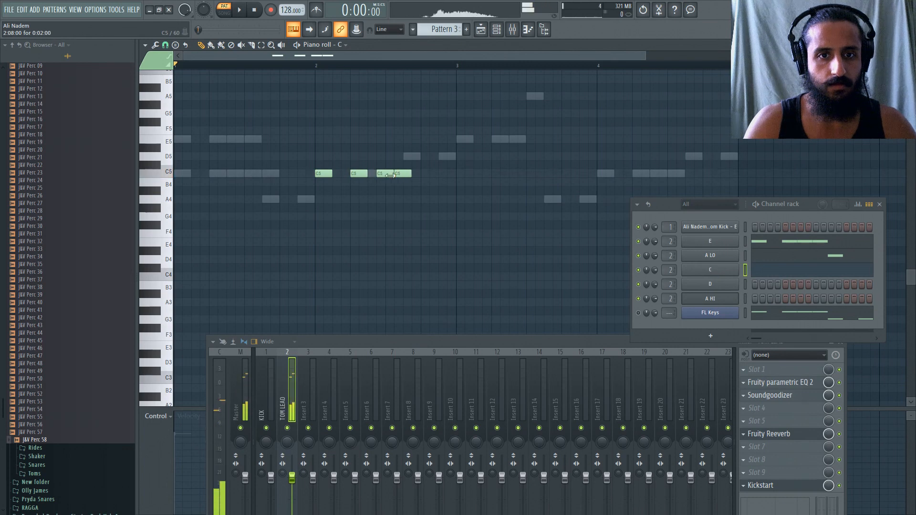
Place two C5 notes in the D channel's piano roll, aligned with the melody's two D5 notes in bar 2.
right_click(710, 284)
click(763, 286)
click(411, 157)
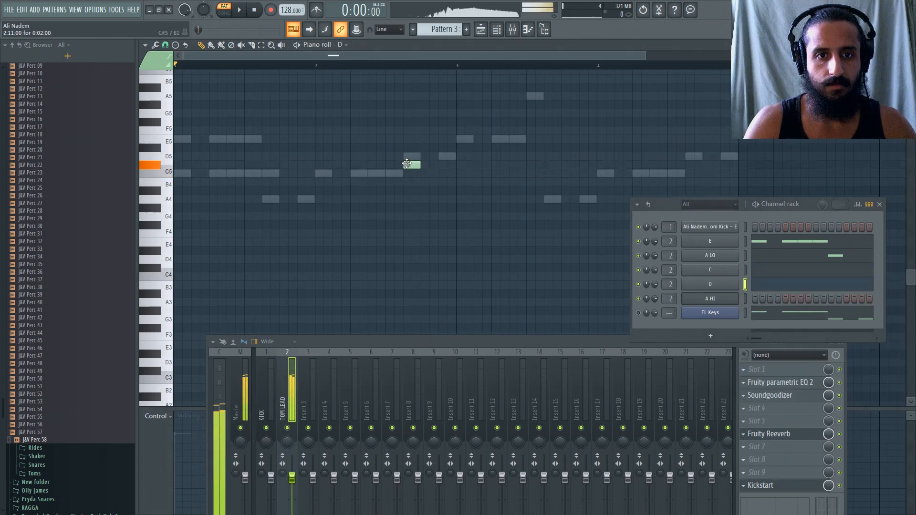
drag(411, 156, 412, 174)
click(439, 173)
Check the FL Keys melody and add three C5 notes to the E channel, aligned with its E5 notes in bar 3.
scroll(439, 174, down, 1)
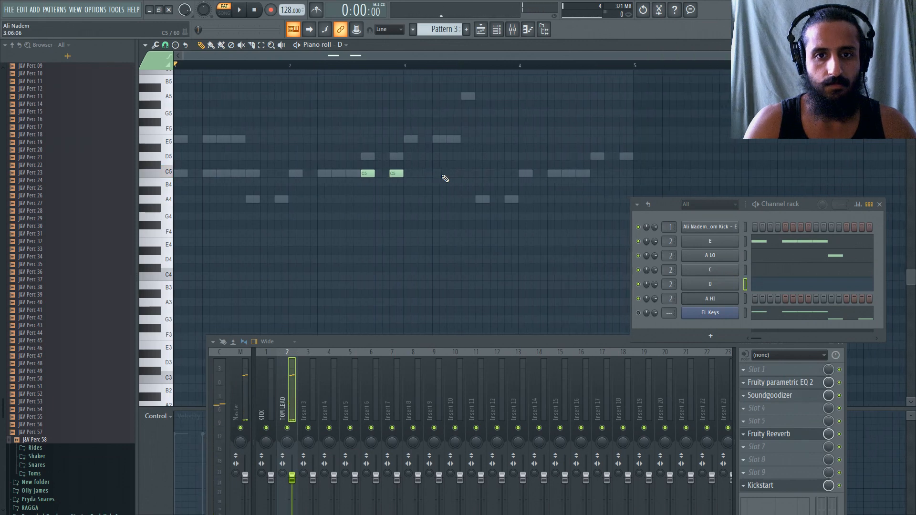
click(785, 321)
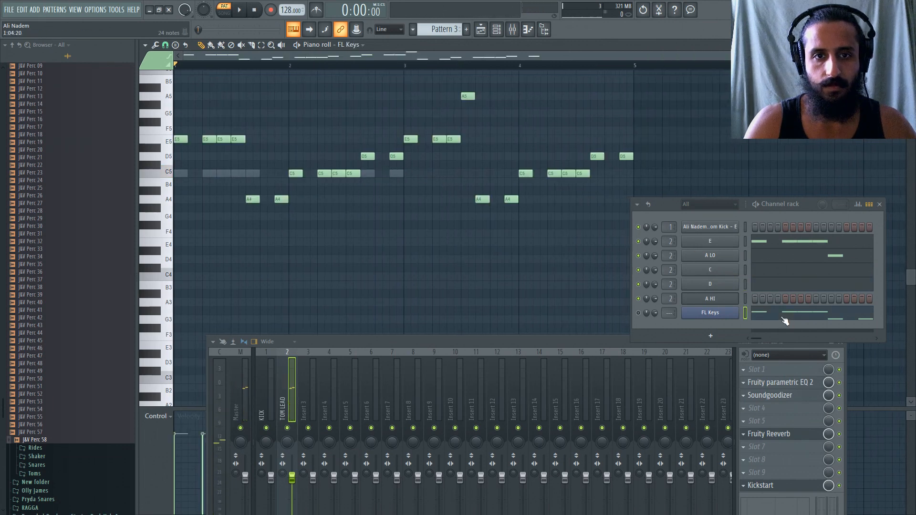
scroll(434, 218, up, 2)
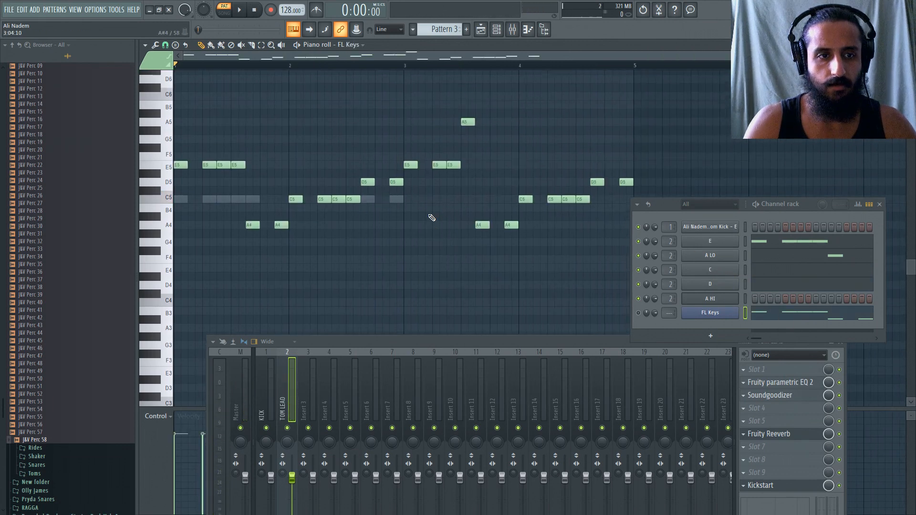
click(745, 241)
click(411, 199)
click(439, 199)
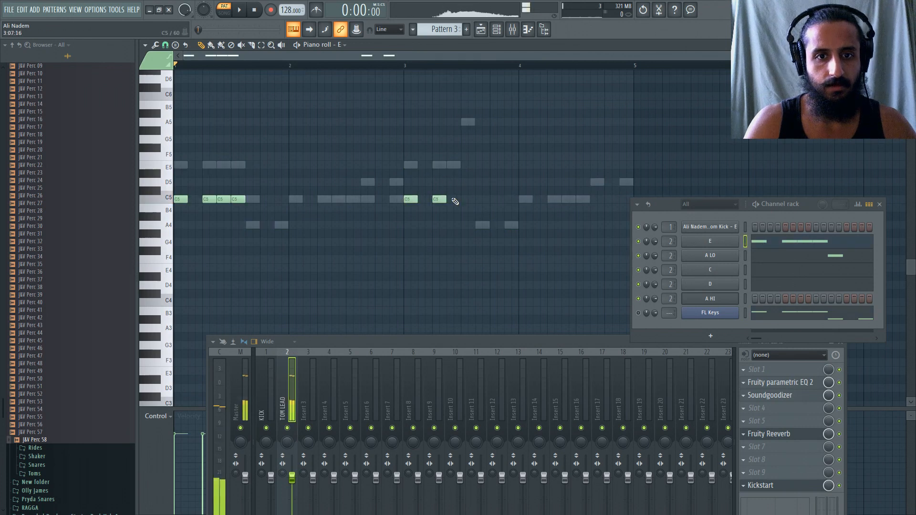
click(453, 199)
Place a C5 note in the A HI channel's piano roll under the melody's A5 in bar 3, and play the pattern.
click(769, 313)
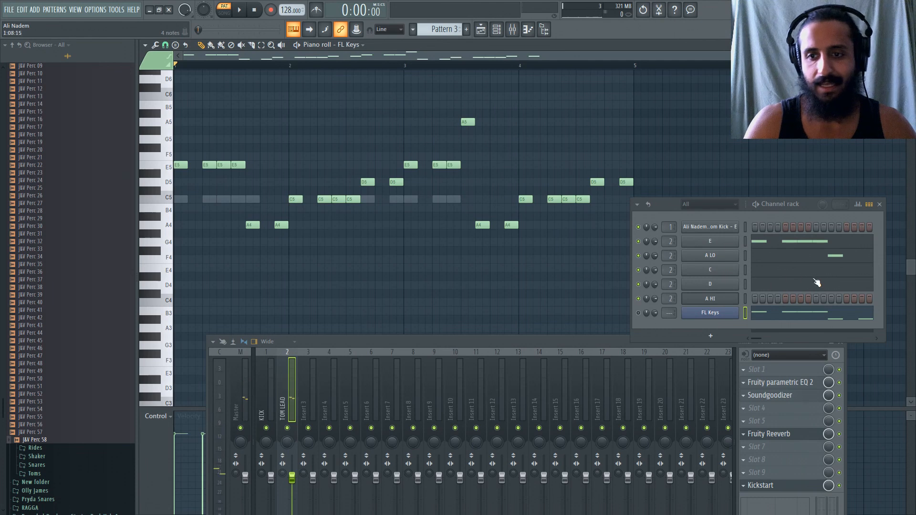
right_click(732, 296)
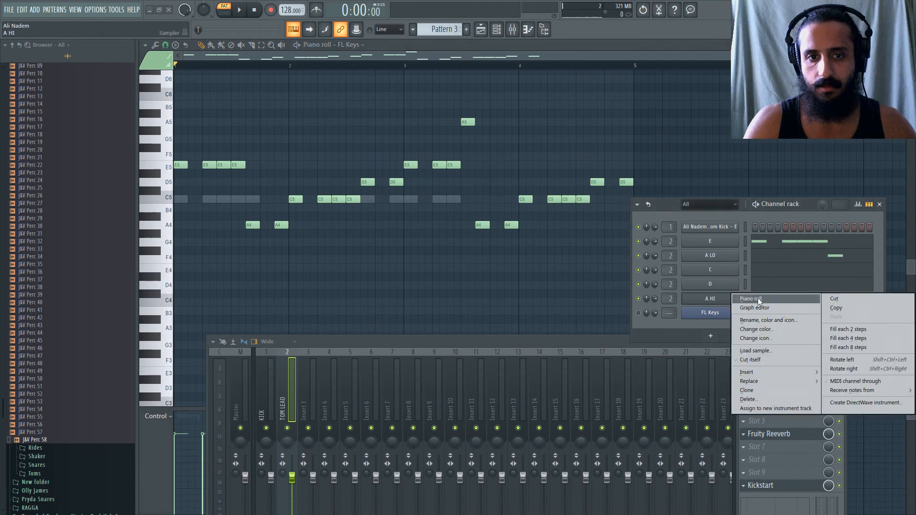
click(759, 299)
click(460, 199)
key(space)
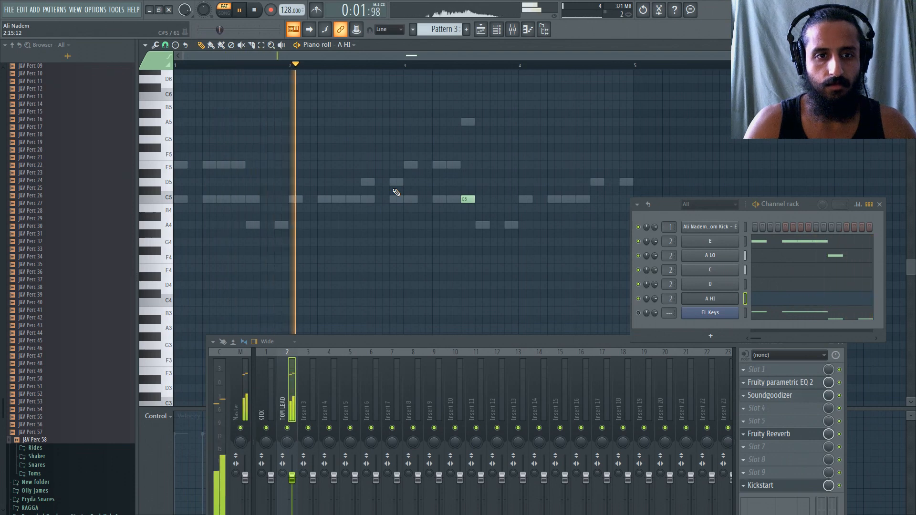
key(space)
Add a second C5 note to the A LO channel, aligned with the melody's last A4 in bar 1, during playback.
click(775, 259)
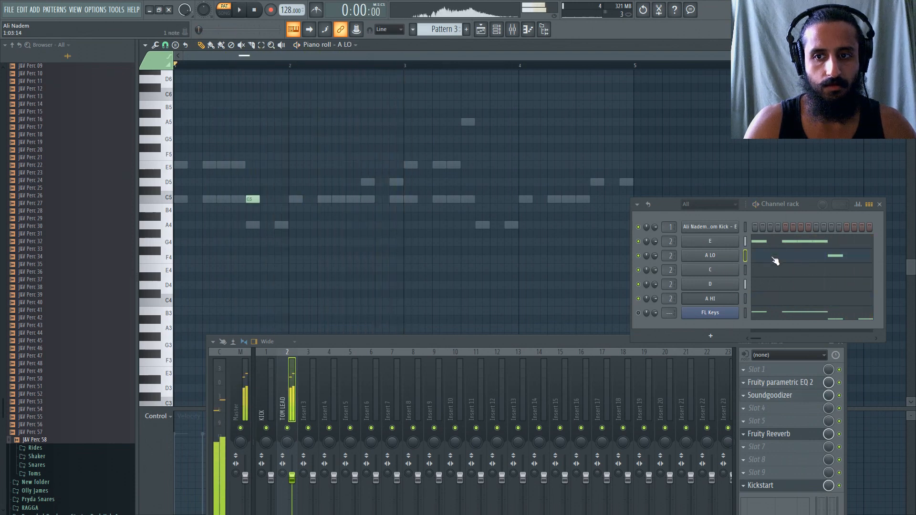
key(space)
click(271, 199)
drag(270, 199, 278, 198)
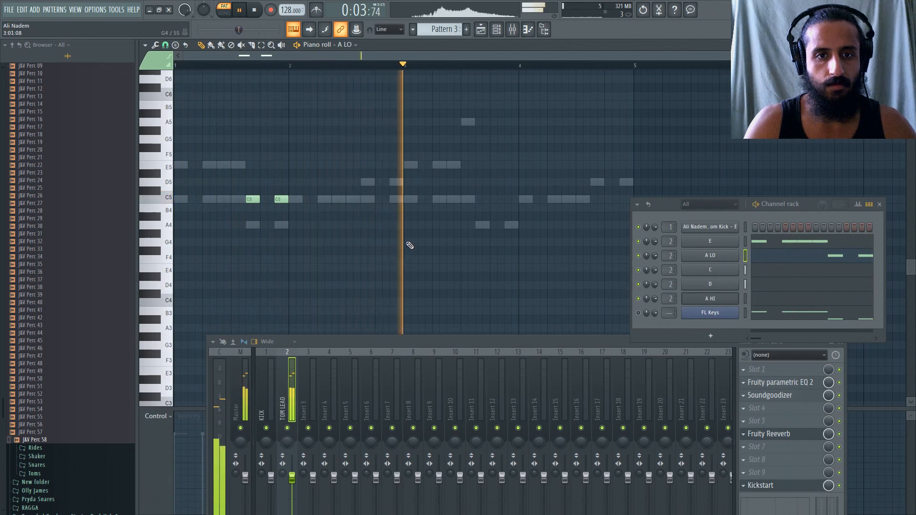
Replay the pattern from just before bar 3, stop playback, and reopen the FL Keys piano roll for comparison.
click(401, 65)
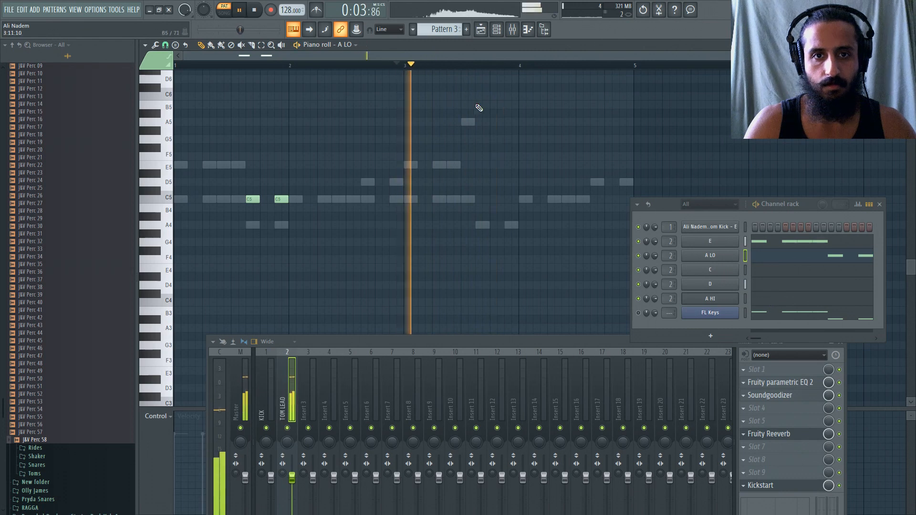
key(space)
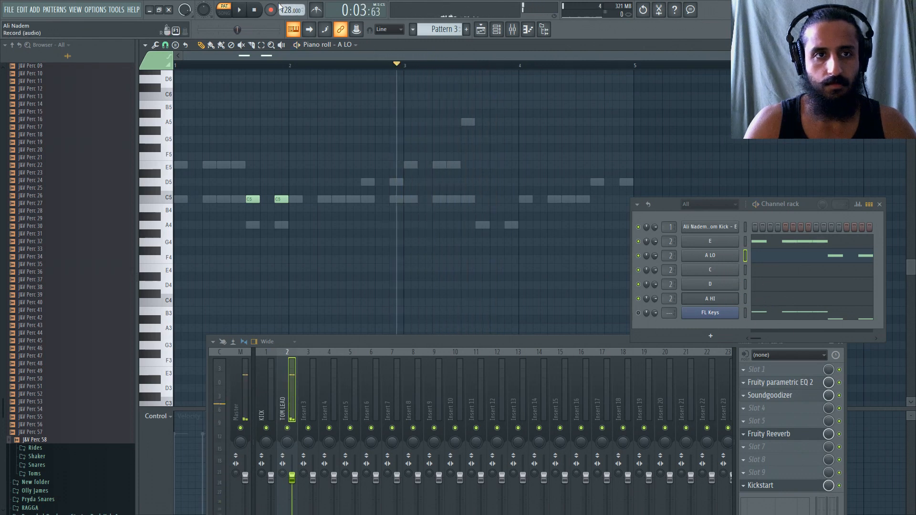
click(254, 9)
click(804, 317)
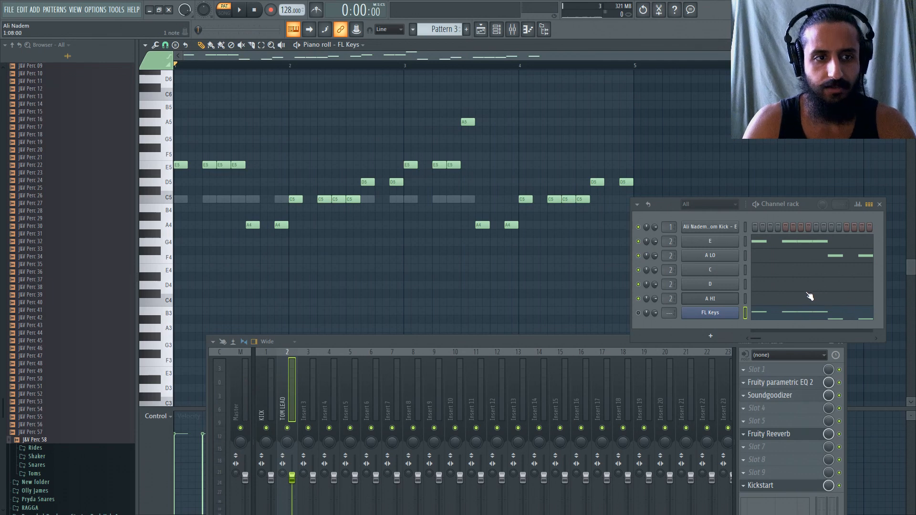
Add two C5 notes to the A LO channel, aligned with the melody's two A4 notes at the end of bar 3.
click(765, 259)
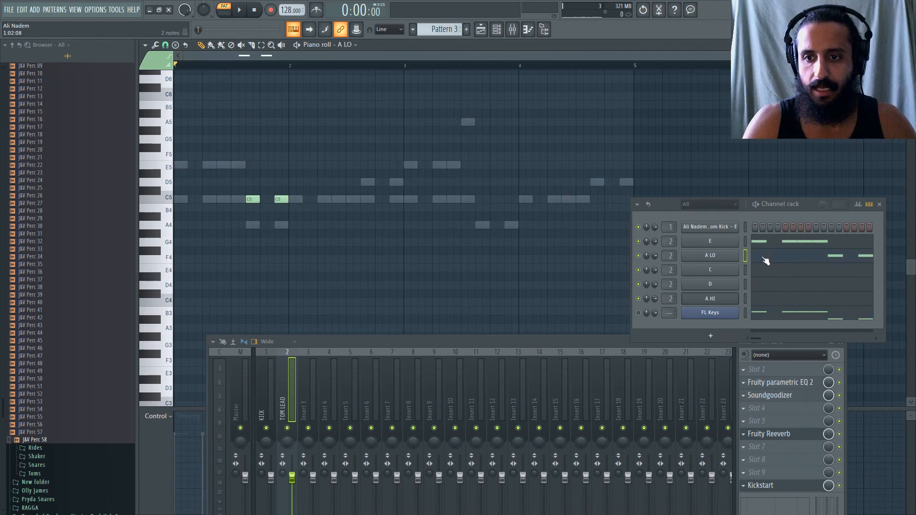
click(479, 200)
click(507, 200)
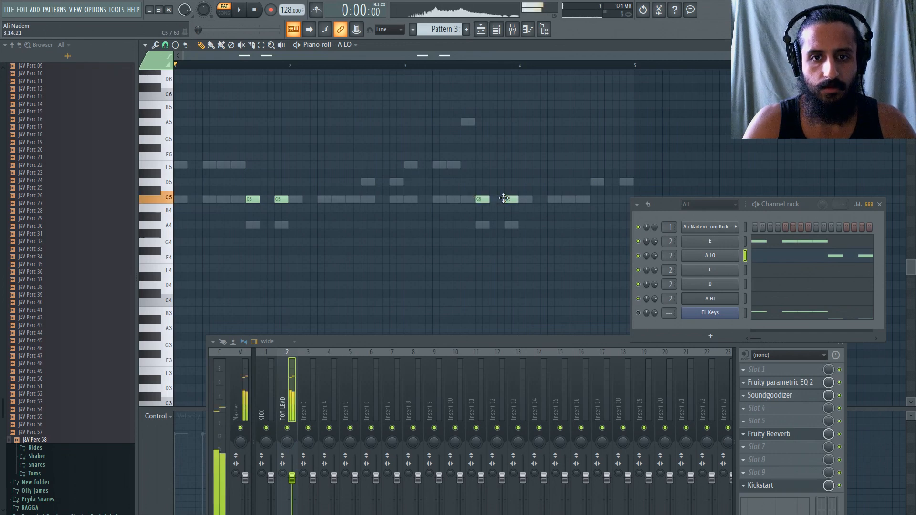
Add four C5 notes to the C channel in bar 4, aligned with the melody's four C5 notes.
click(770, 272)
click(526, 200)
click(554, 199)
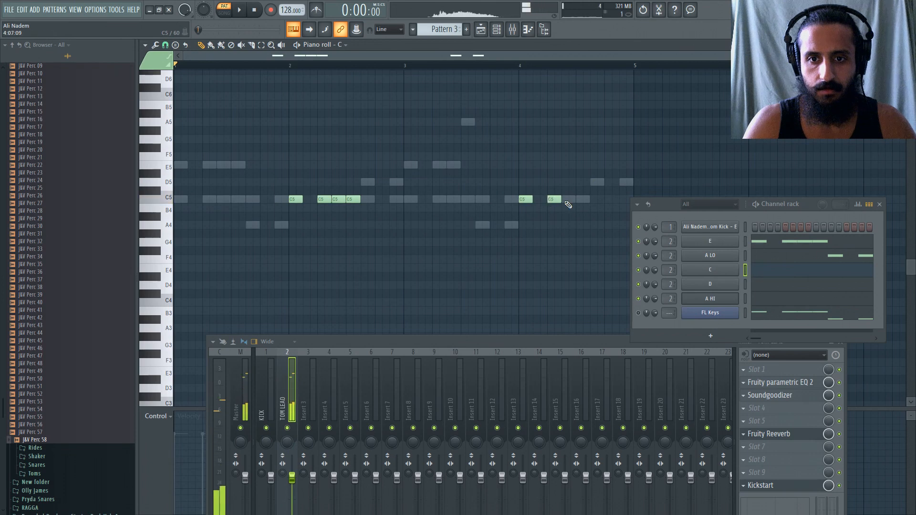
click(565, 200)
click(579, 200)
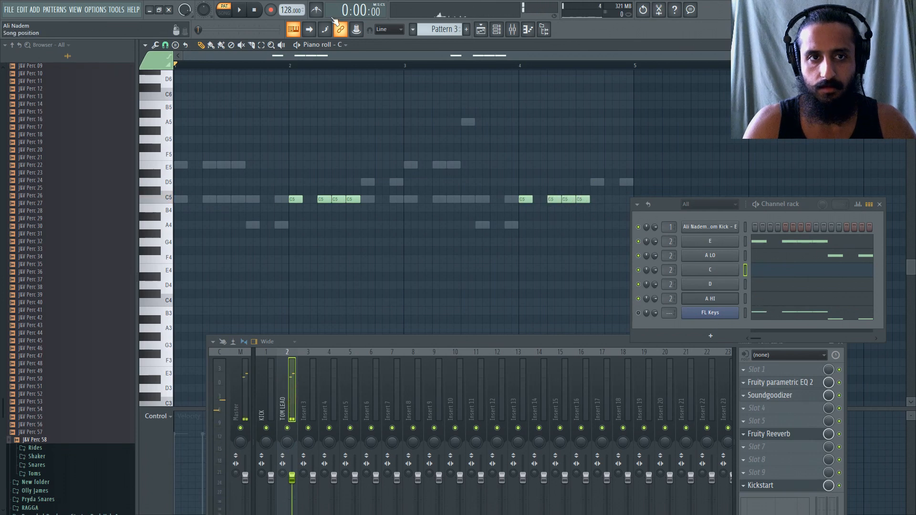
Check the FL Keys melody and add two C5 notes to the D channel, aligned with the D5 notes in bar 4.
click(798, 317)
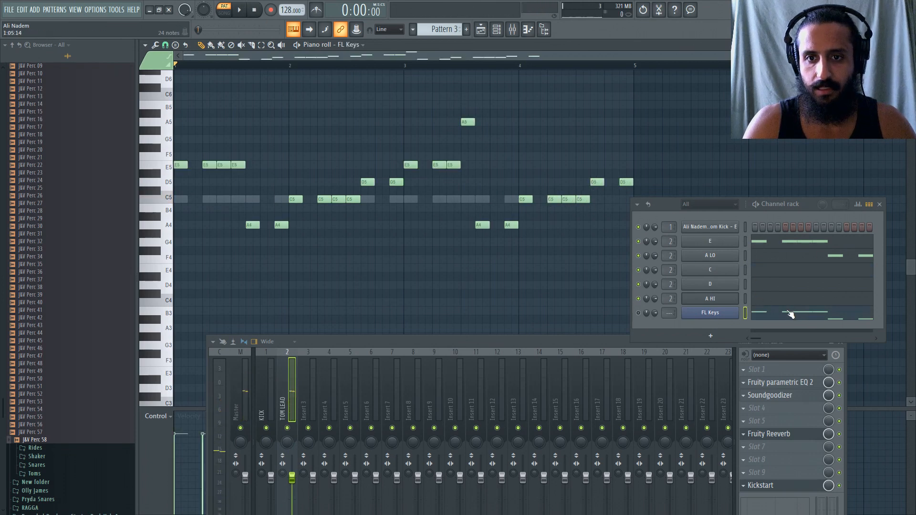
click(765, 285)
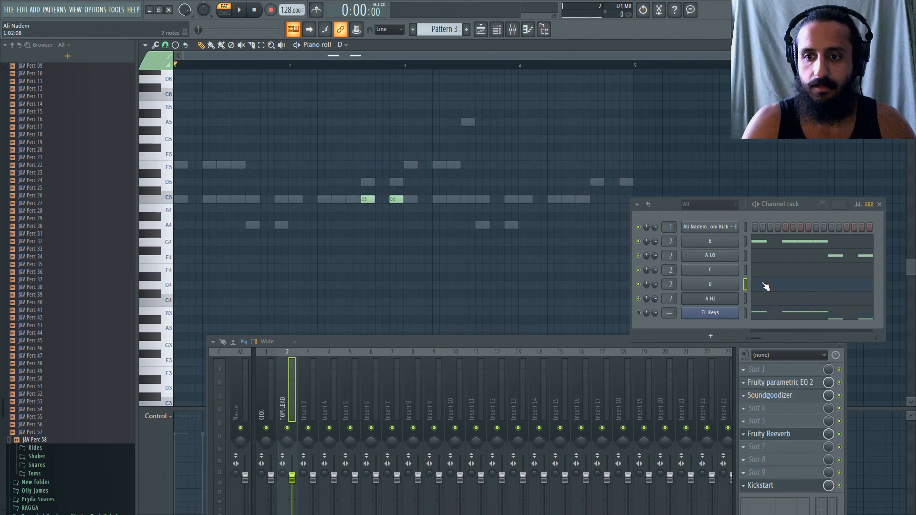
click(596, 200)
click(625, 200)
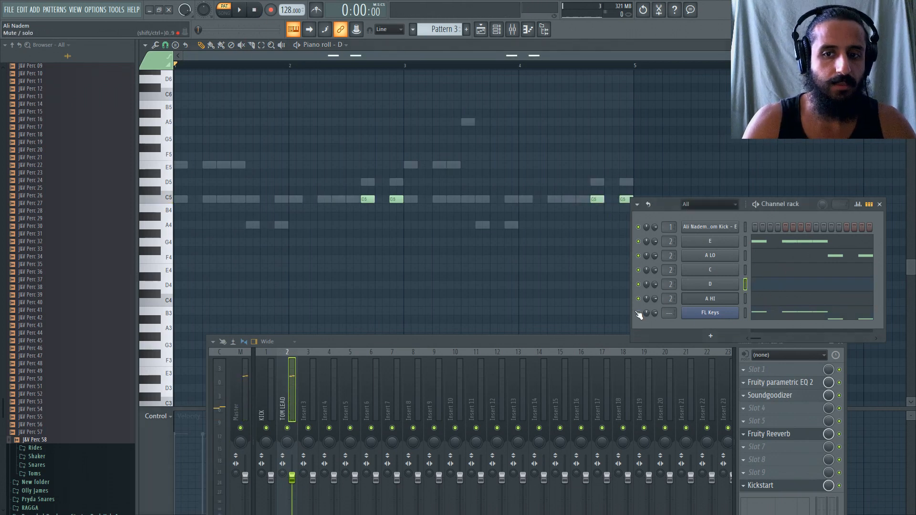
Unmute FL Keys, select all its melody notes, and play the pattern to compare the percussion with the melody.
click(768, 316)
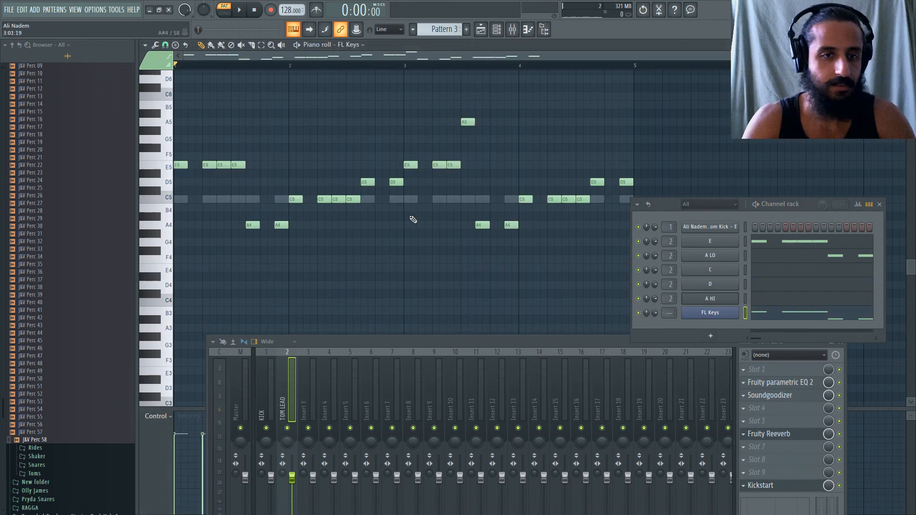
key(ctrl+a)
key(space)
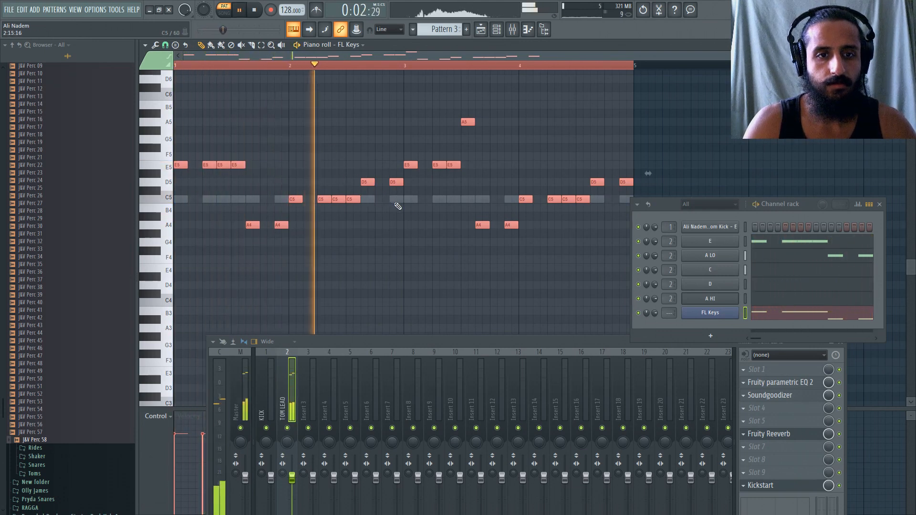
scroll(425, 214, down, 1)
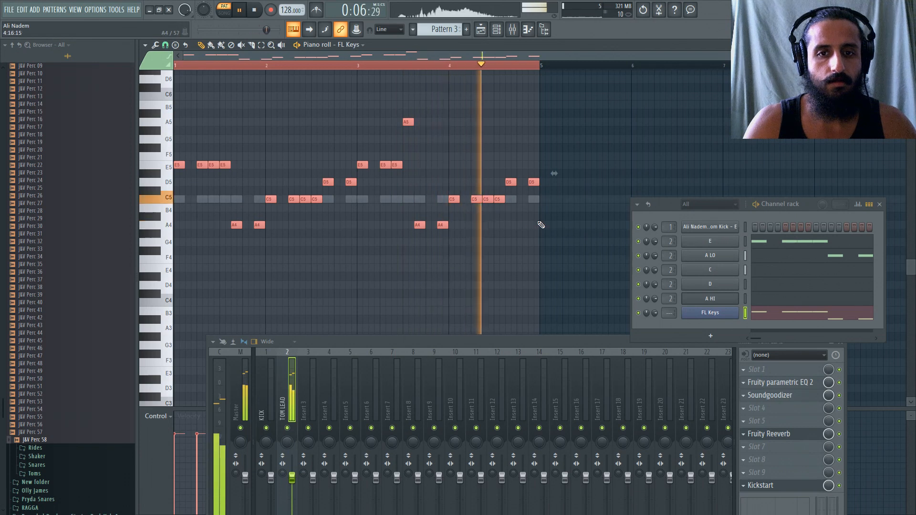
key(space)
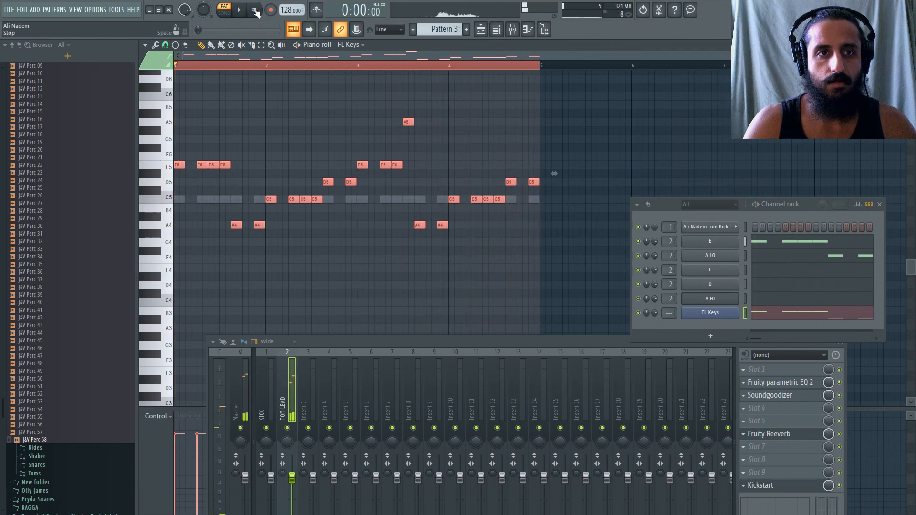
Set the cut and cut-by groups of the E and A LO channels to 3.
click(718, 241)
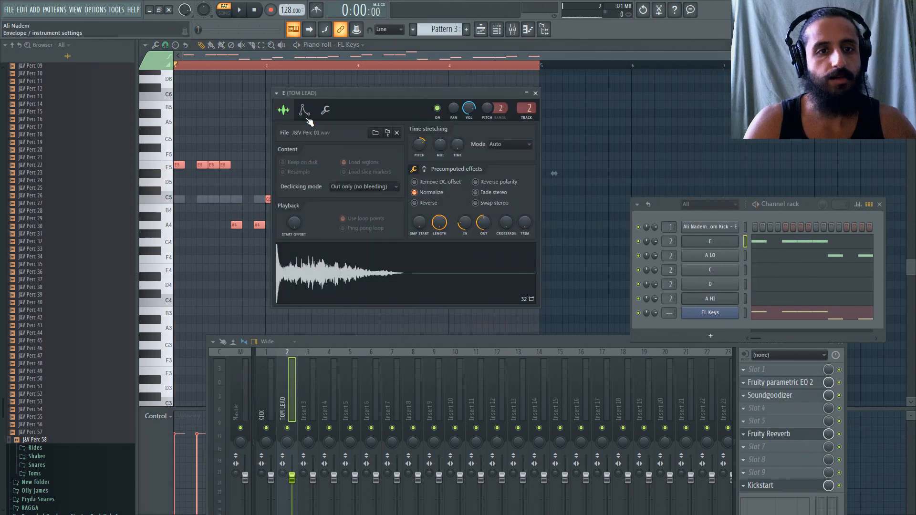
click(327, 111)
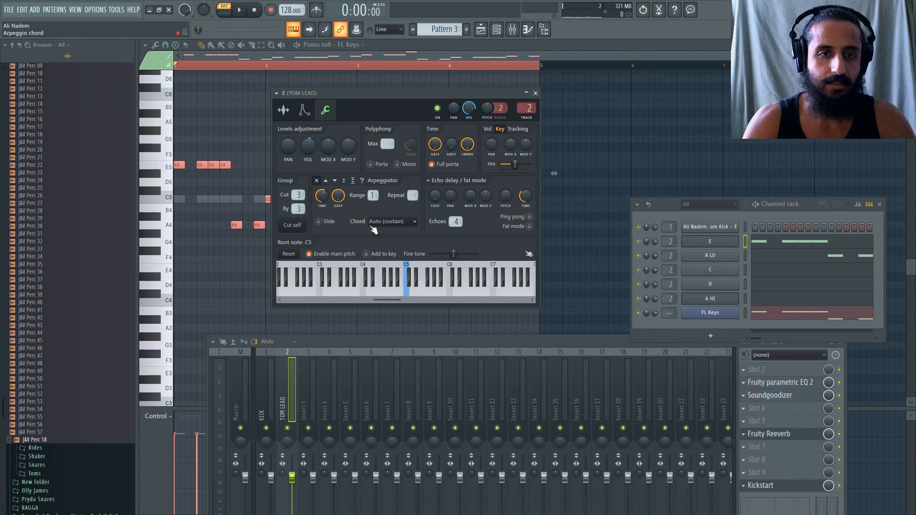
click(721, 259)
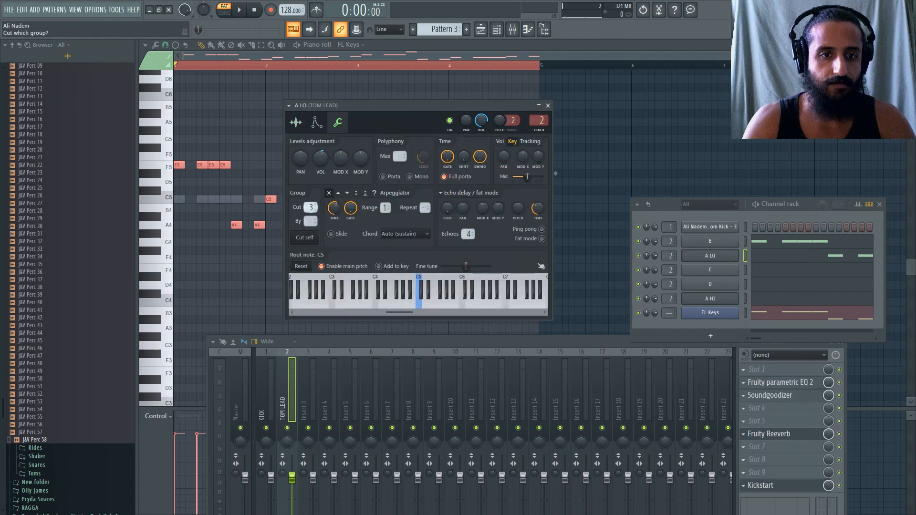
drag(311, 221, 310, 218)
Set the cut and cut-by groups of the C, D and A HI channels to 3.
click(710, 270)
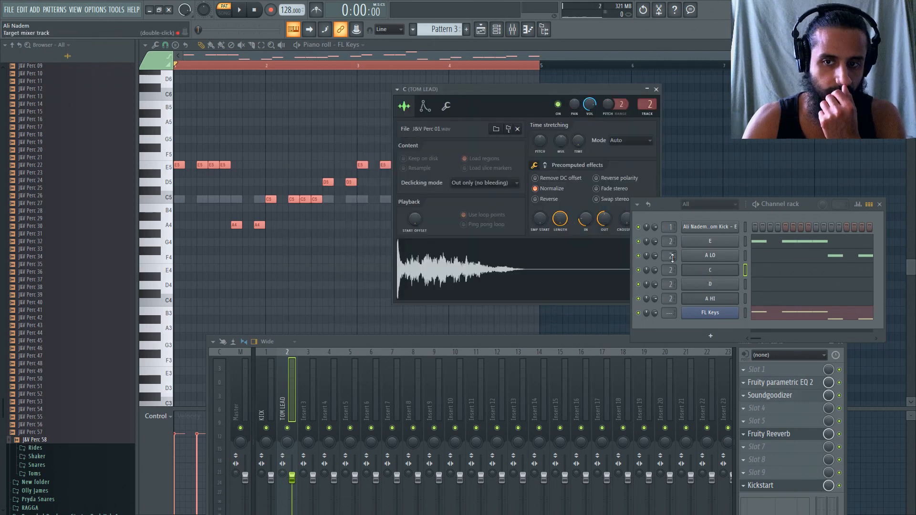
click(446, 106)
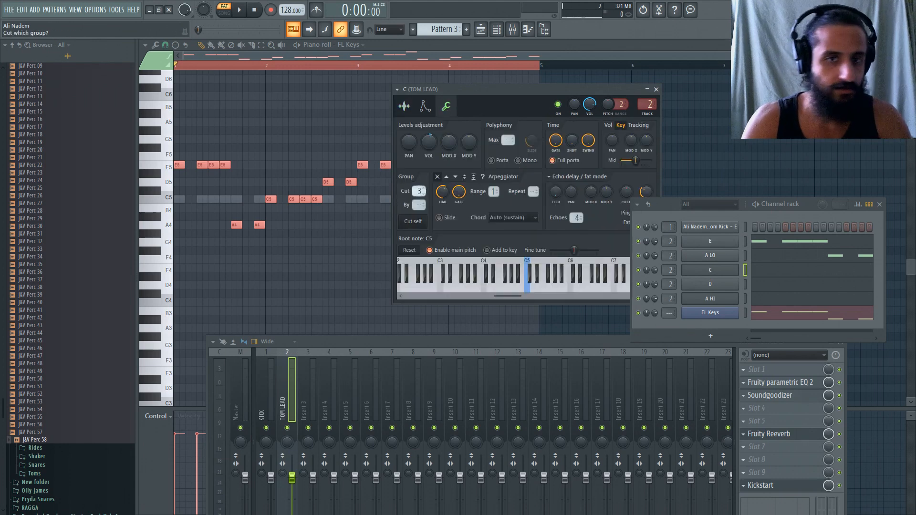
click(709, 284)
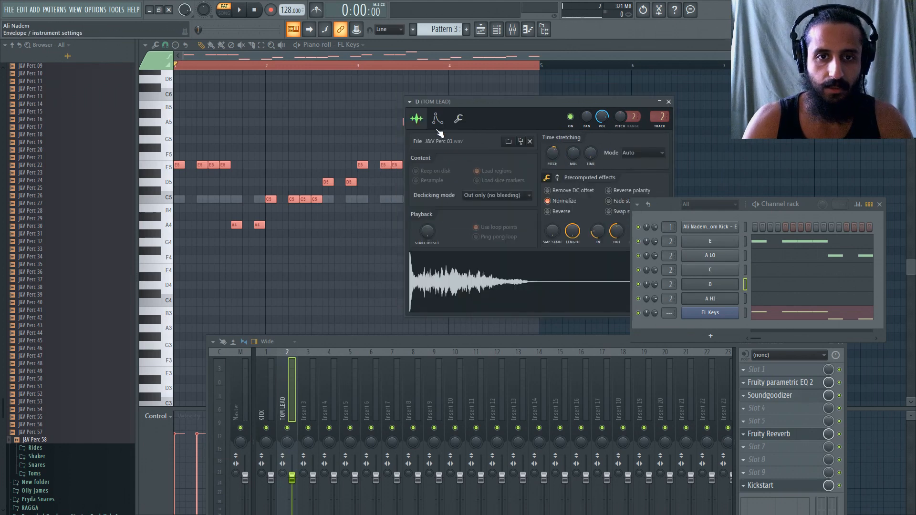
click(459, 118)
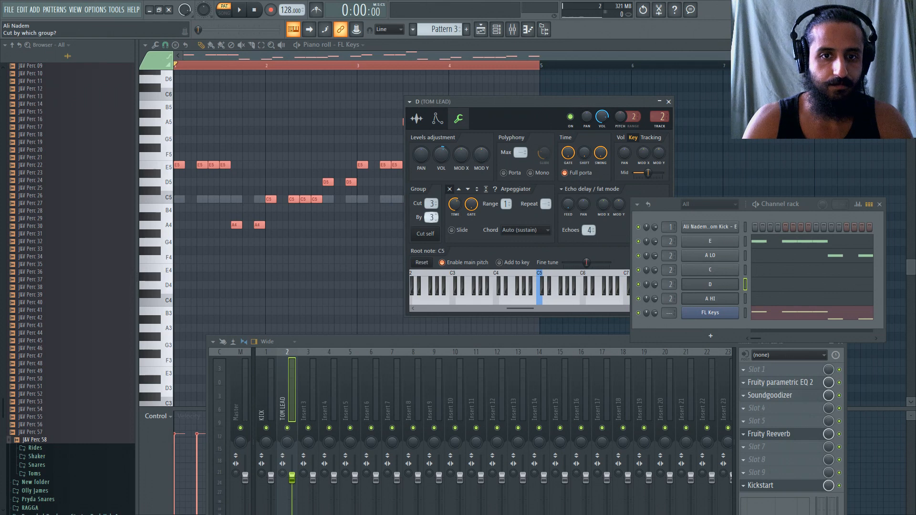
click(728, 302)
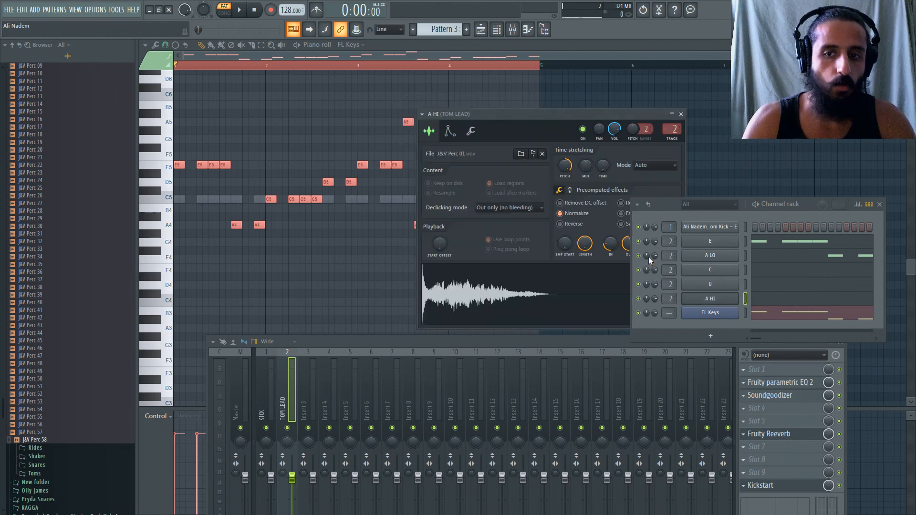
click(471, 131)
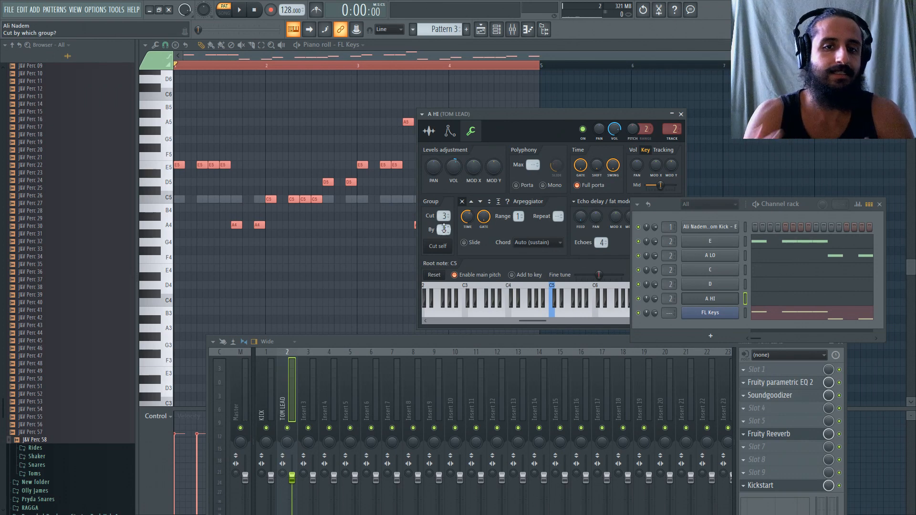
Play the pattern, mute FL Keys, and reposition the mixer to reveal more of the TOM LEAD track's controls.
key(space)
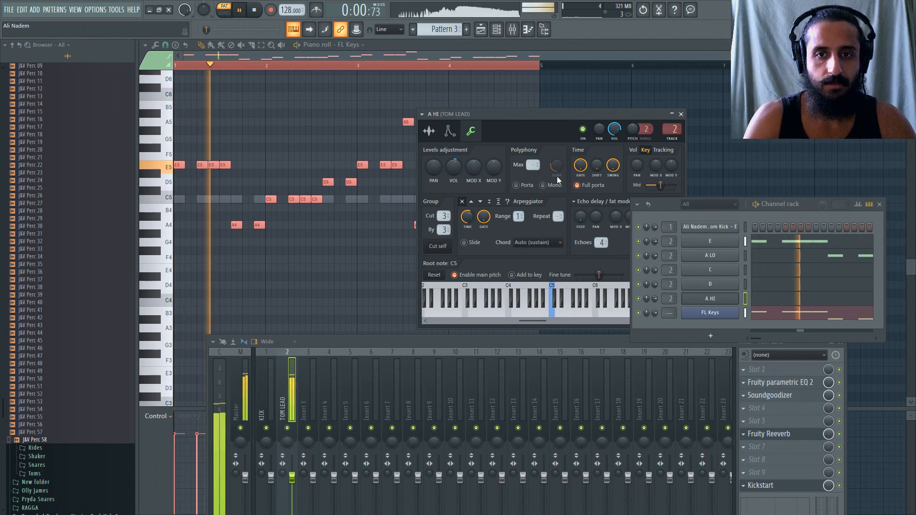
click(639, 313)
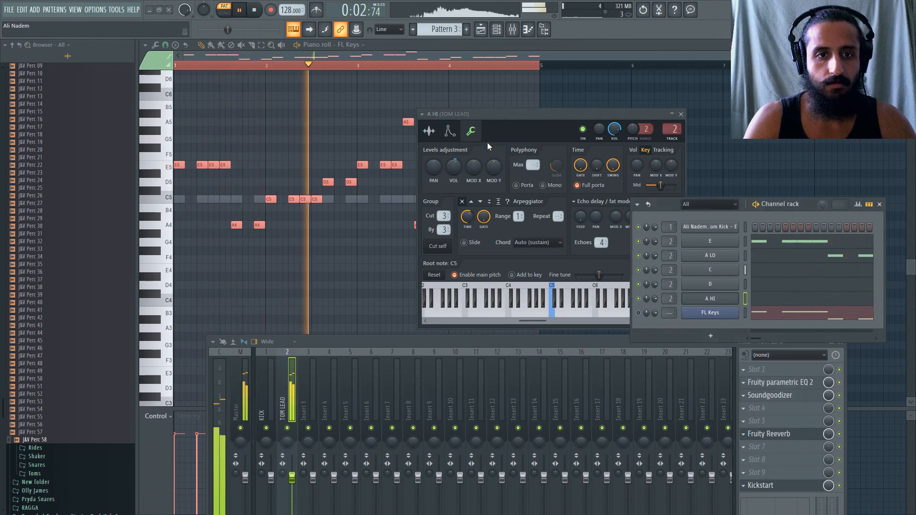
drag(463, 341, 449, 306)
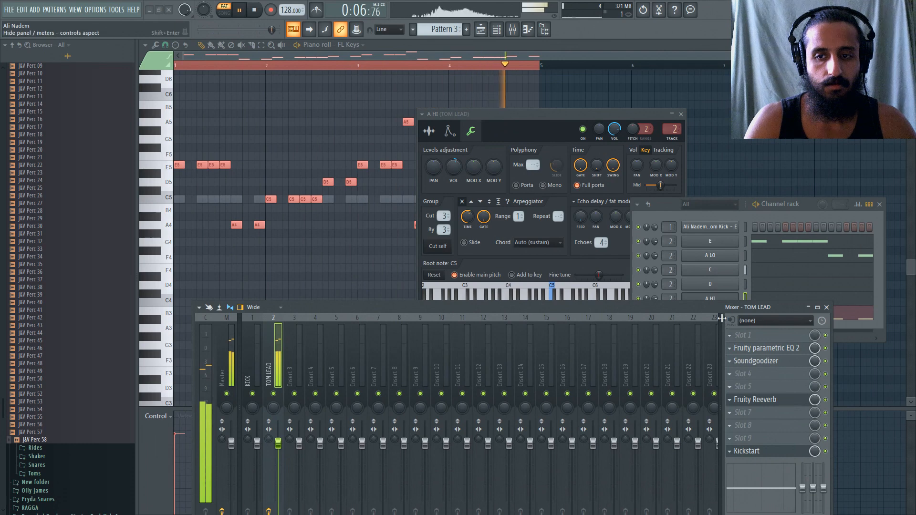
drag(719, 314, 720, 324)
key(space)
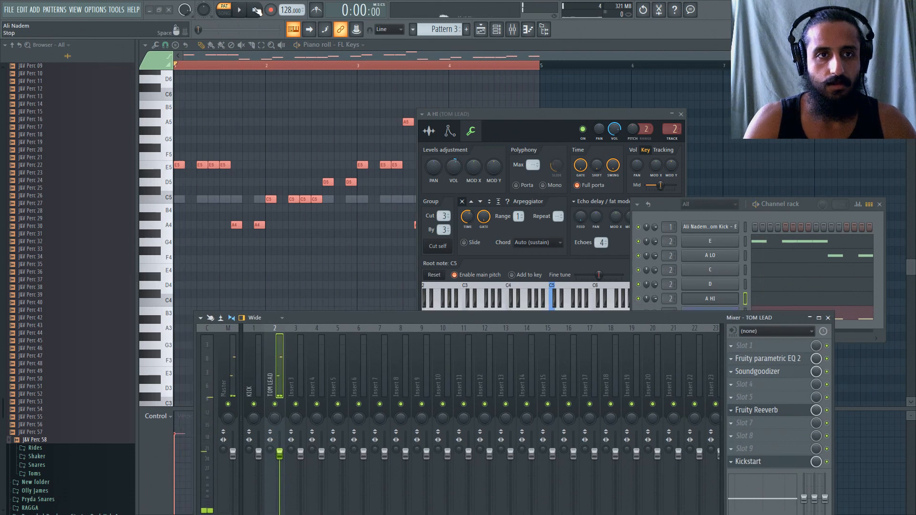
Load Fruity Fast Dist into slot 1 of the TOM LEAD track and raise its threshold while the pattern plays.
click(742, 345)
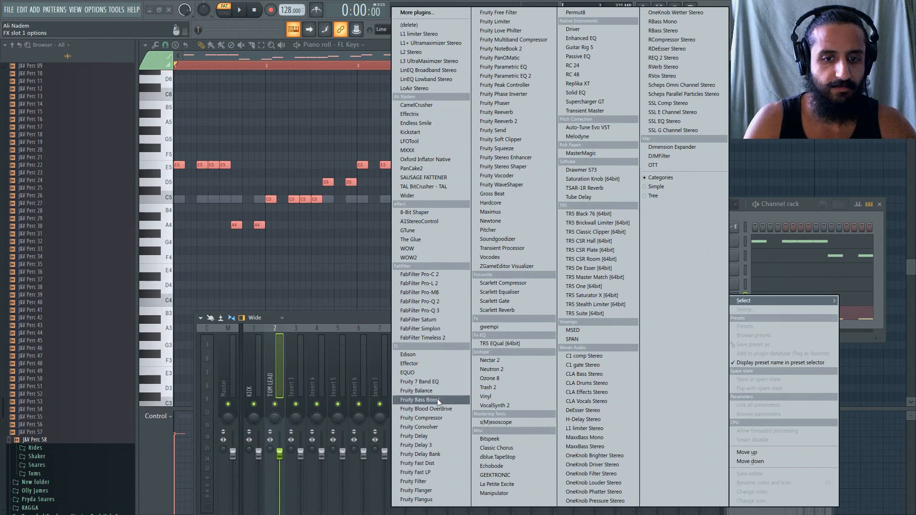
click(438, 464)
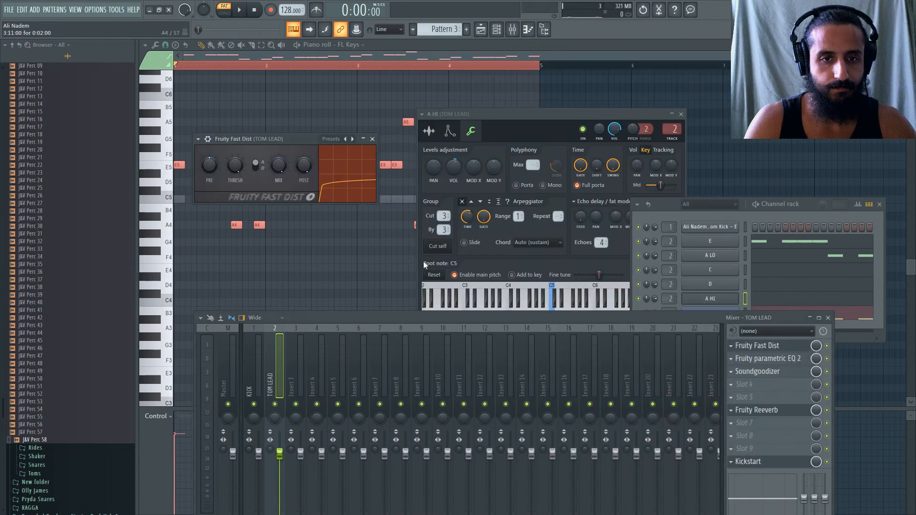
key(space)
drag(237, 173, 237, 155)
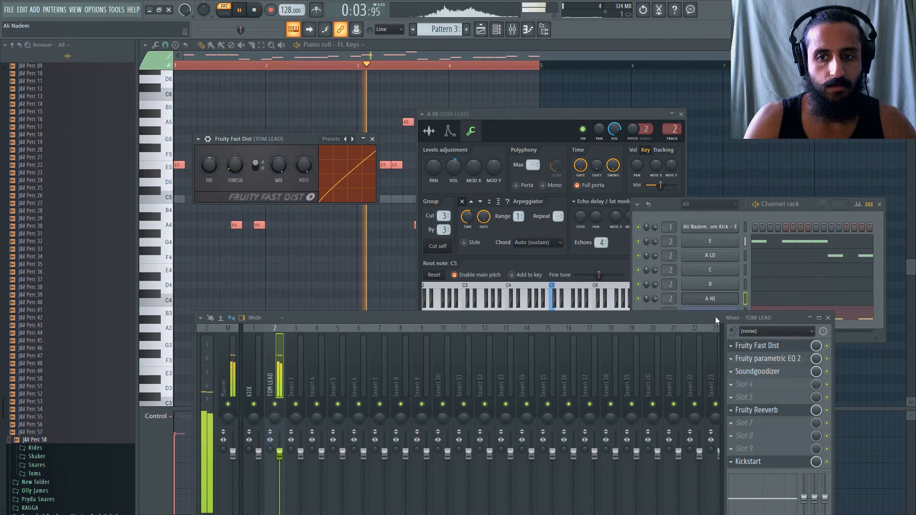
drag(715, 319, 731, 371)
key(space)
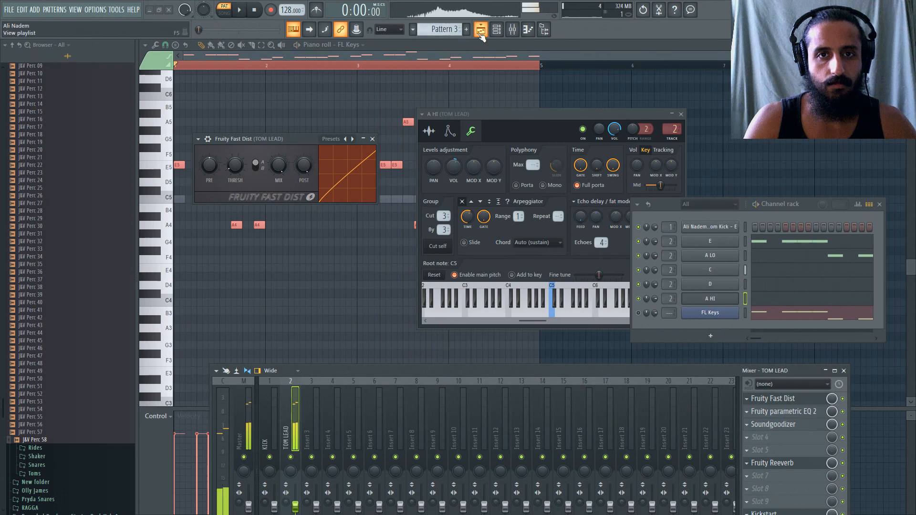
Replace the two Pattern 1 clips on Track 3 of the playlist with Pattern 3 clips starting at bars 1 and 5.
key(F5)
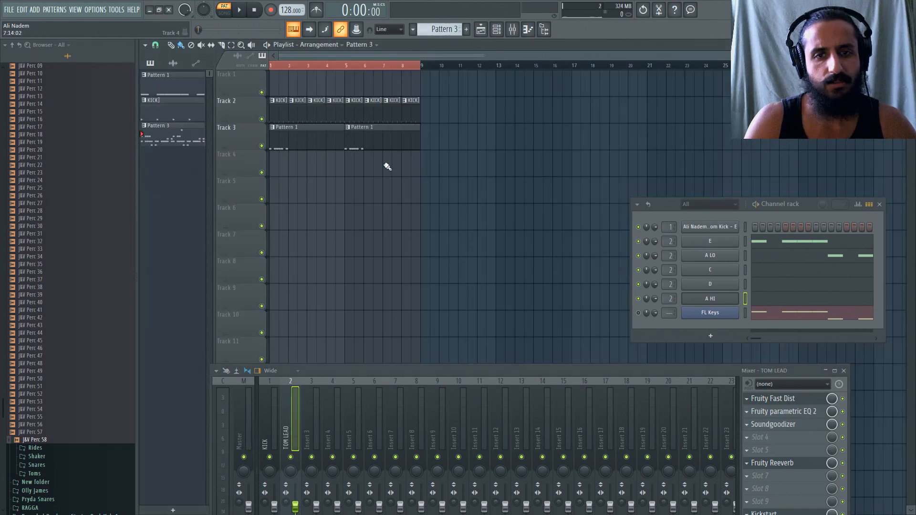
drag(435, 200, 234, 169)
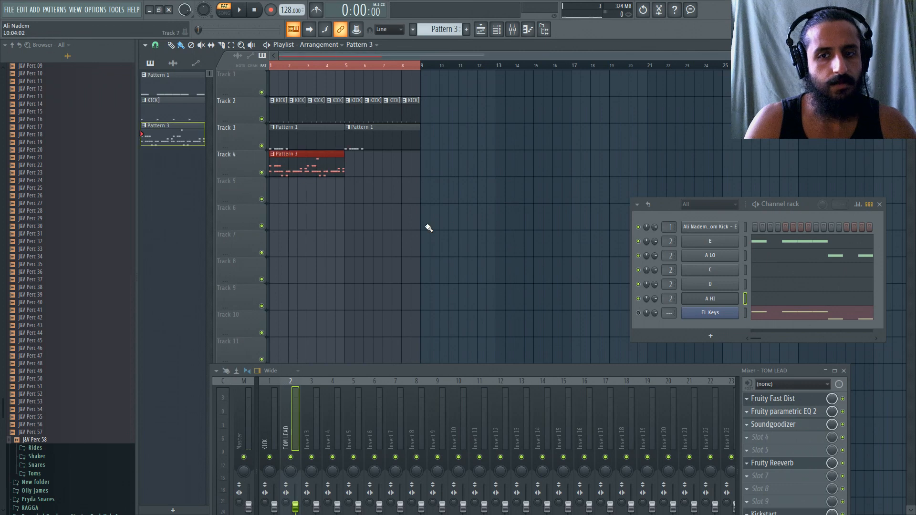
right_click(328, 143)
right_click(368, 147)
drag(328, 162, 337, 134)
click(367, 137)
drag(396, 139, 381, 136)
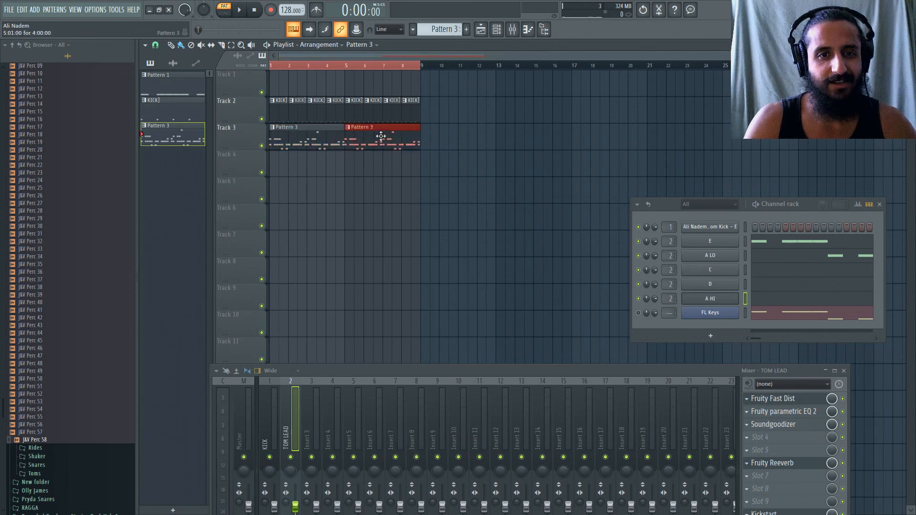
Play the arrangement in song mode and set the TOM LEAD track's Fruity Reeverb level to 17%.
key(l)
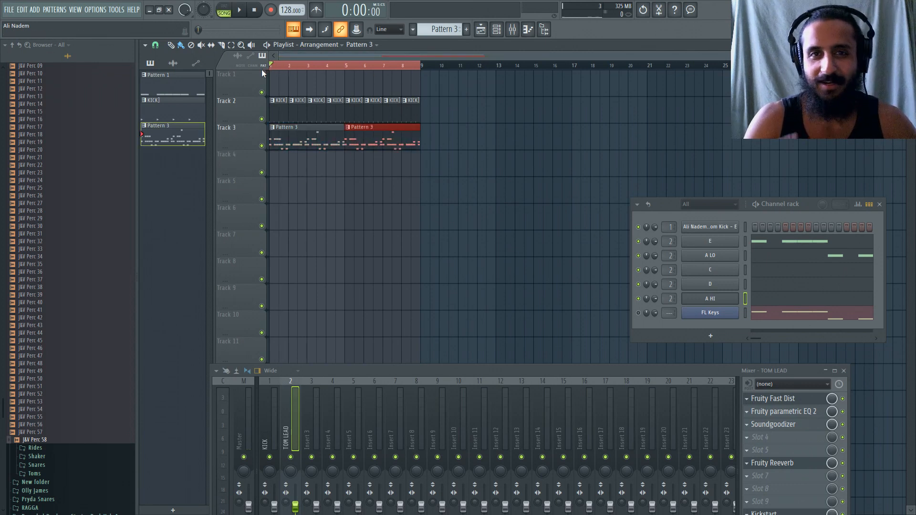
key(space)
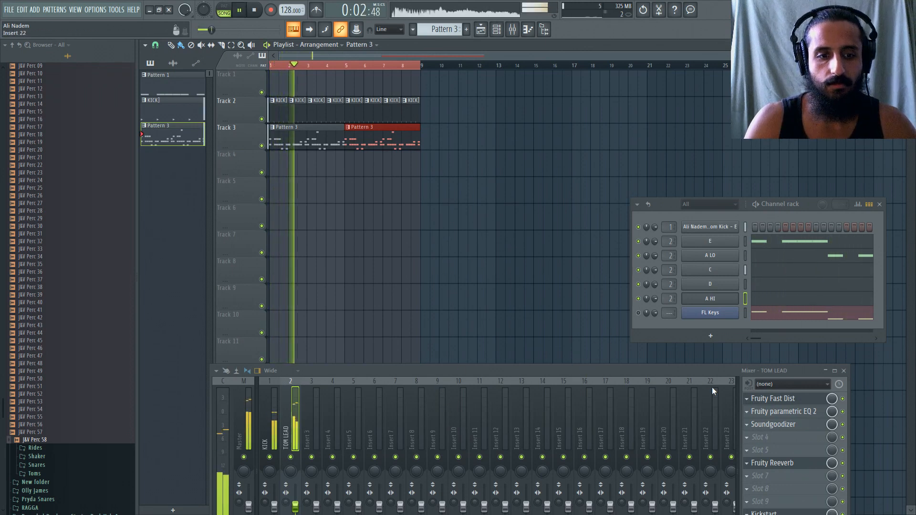
click(772, 463)
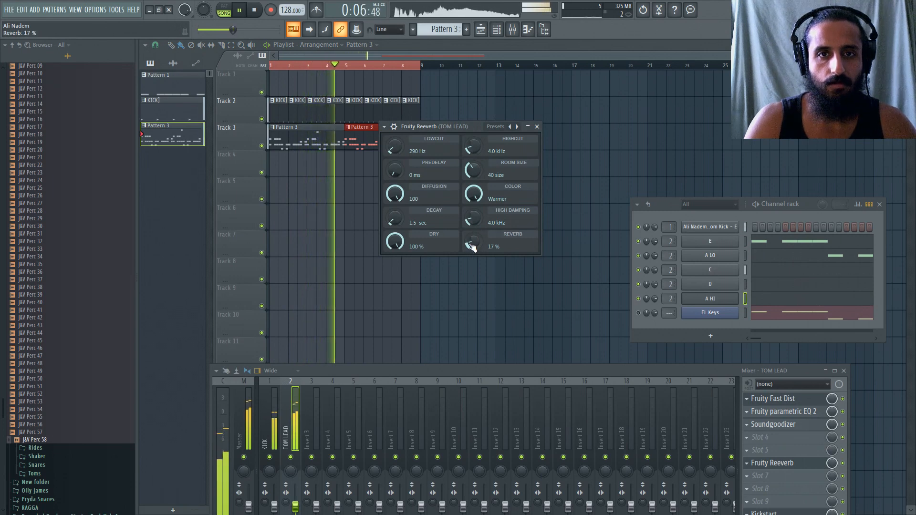
key(space)
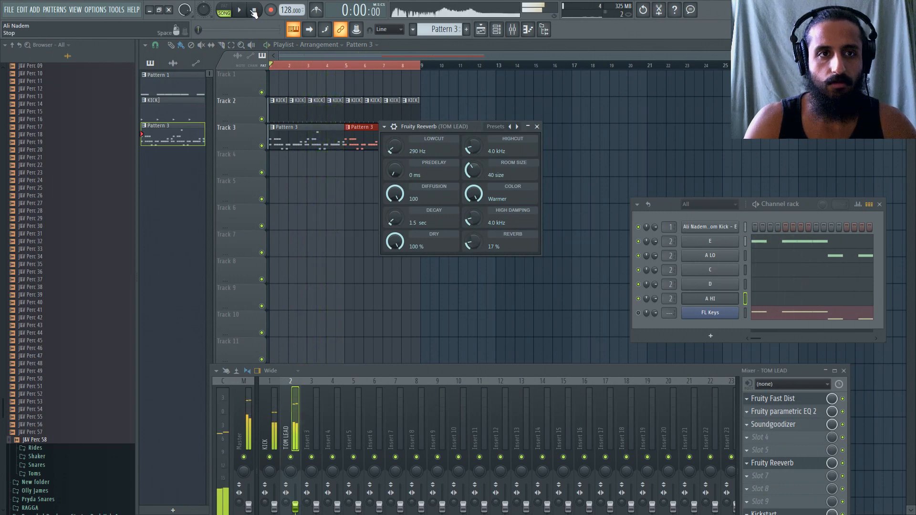
Load Fruity Peak Controller into slot 4 of the TOM LEAD track and place its window beside Fruity Reeverb.
click(749, 439)
text(peak)
click(536, 194)
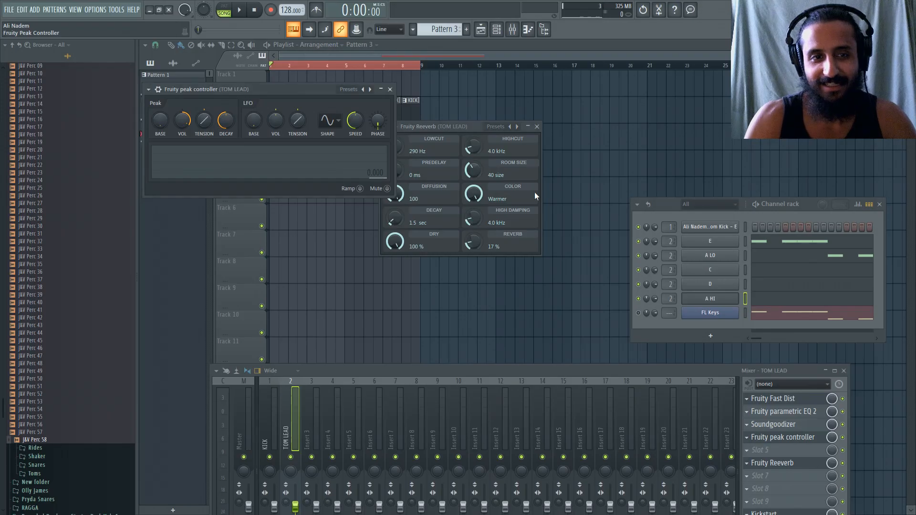
drag(460, 127, 477, 130)
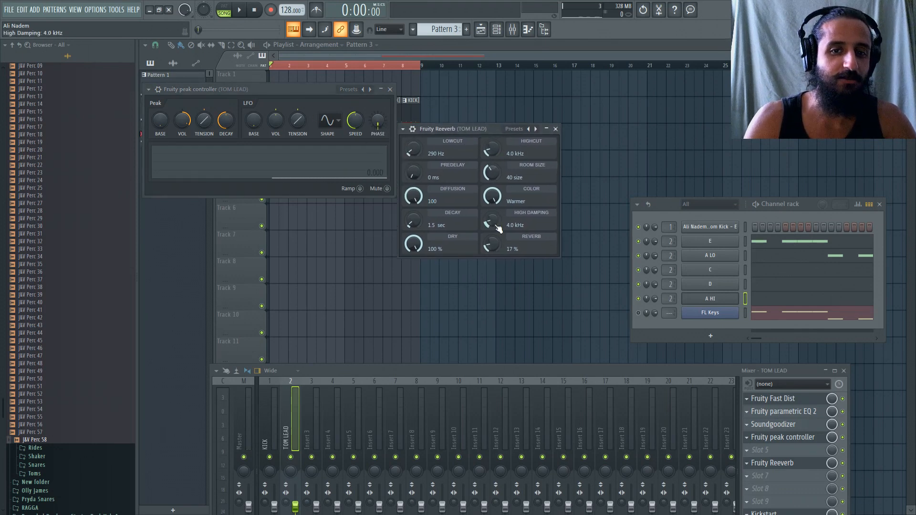
right_click(492, 244)
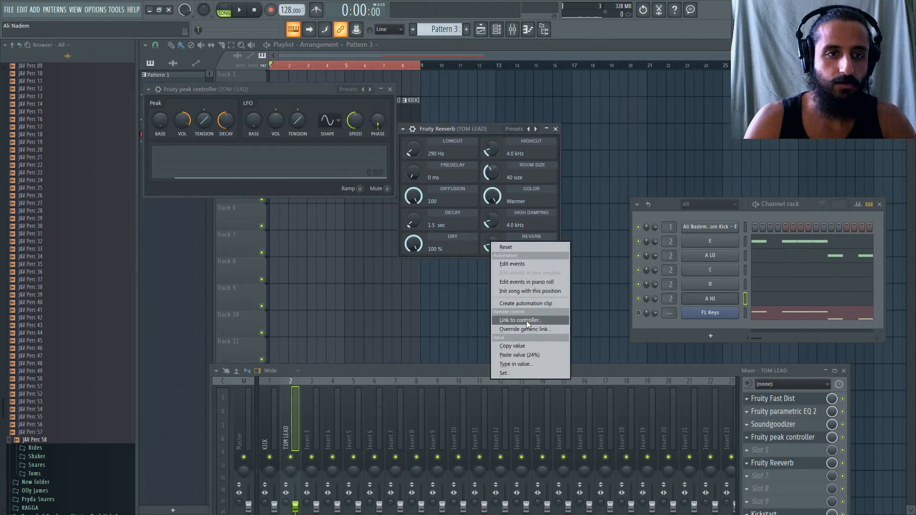
click(388, 98)
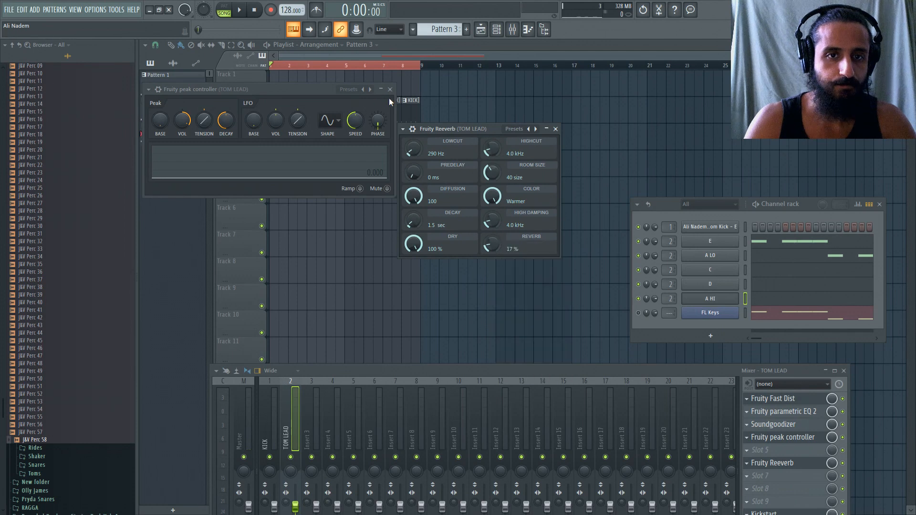
drag(315, 87, 480, 139)
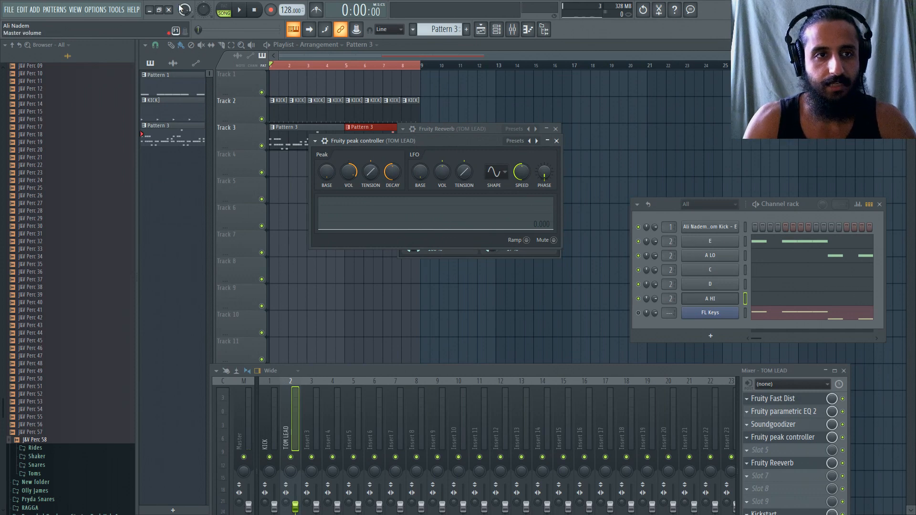
Play the arrangement at a lower master volume and separate the Peak Controller and Fruity Reeverb windows so both are fully accessible.
drag(184, 10, 184, 29)
key(space)
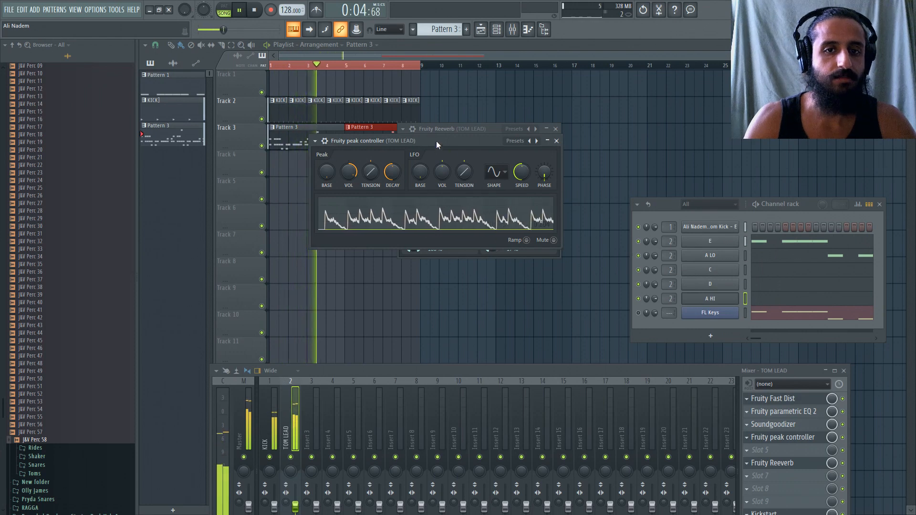
drag(436, 141, 439, 262)
drag(445, 128, 431, 84)
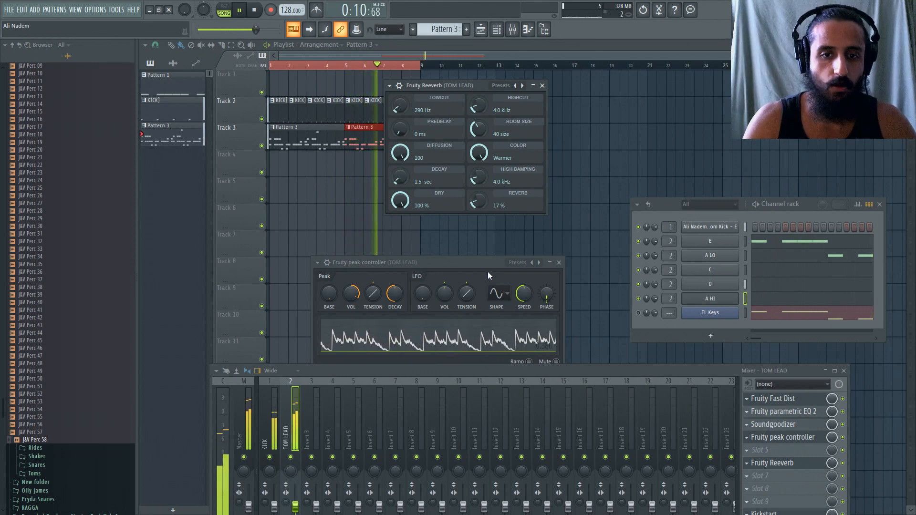
drag(480, 266, 469, 231)
key(space)
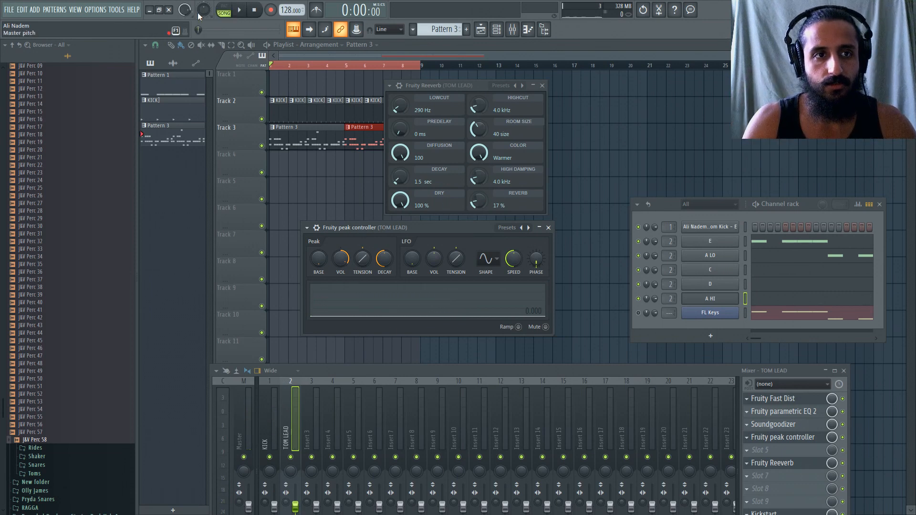
Link Fruity Reeverb's reverb level to the Peak ctrl - Peak internal controller with the Inverted mapping formula.
right_click(482, 206)
click(514, 285)
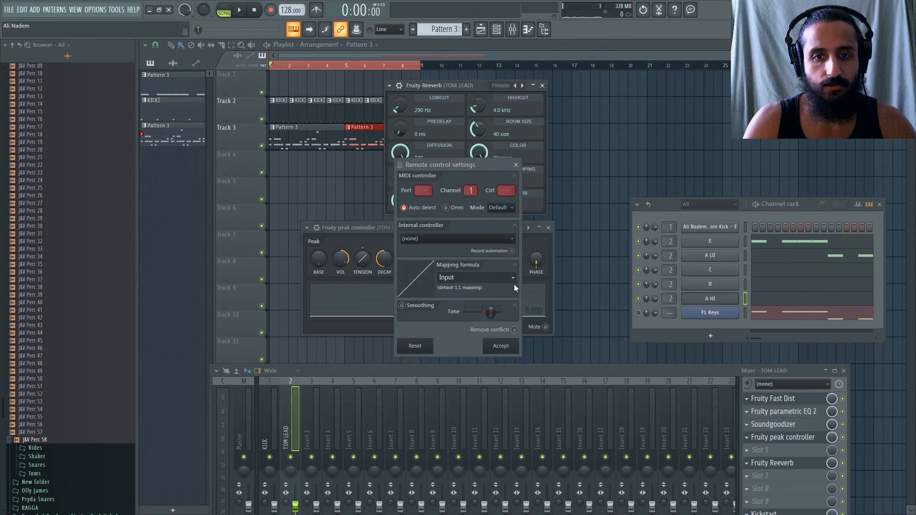
click(479, 239)
click(456, 282)
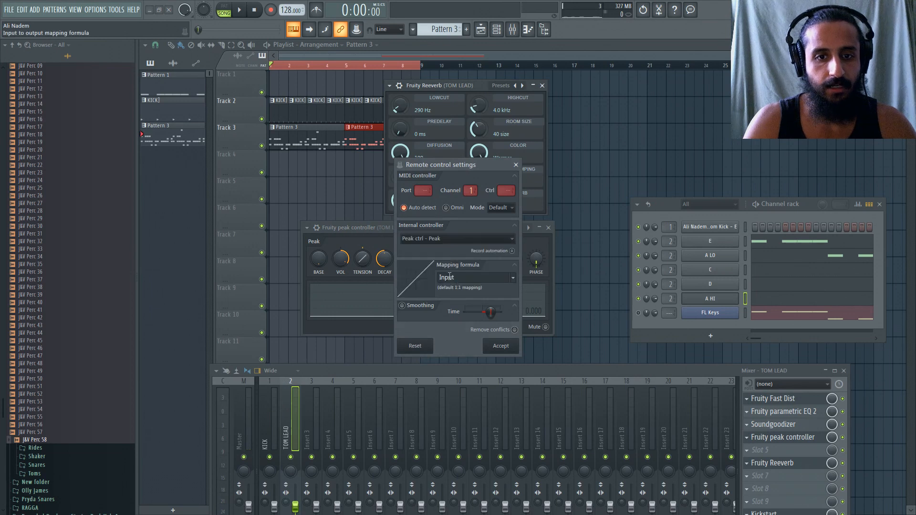
click(511, 281)
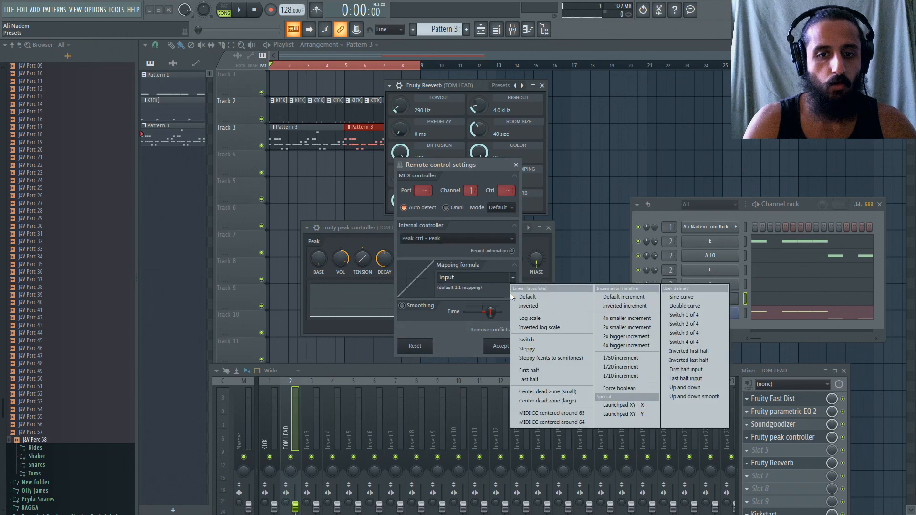
click(534, 308)
click(511, 349)
Play the arrangement and raise the Peak Controller's peak tension to 100%.
key(space)
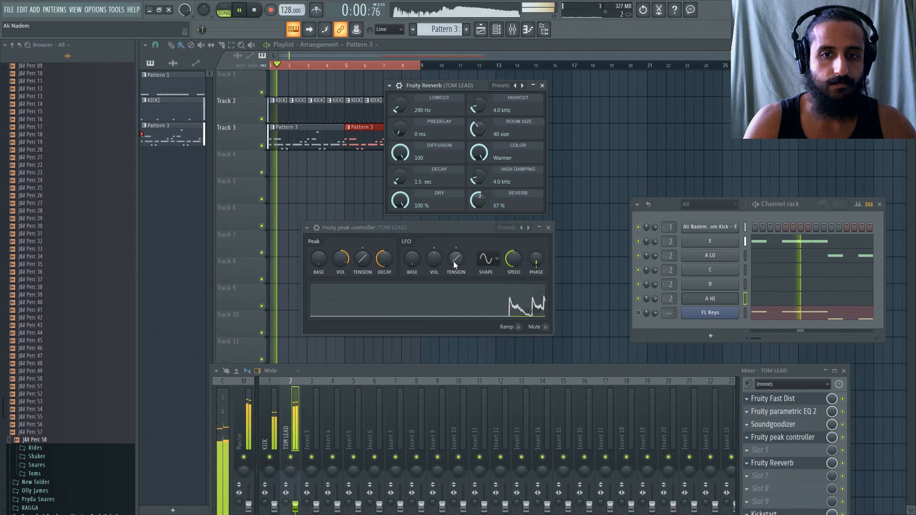
drag(364, 260, 363, 215)
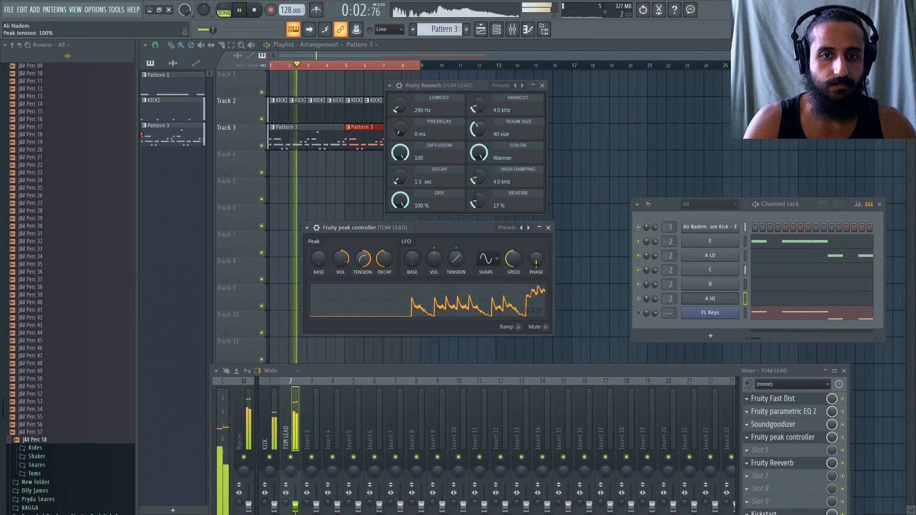
key(space)
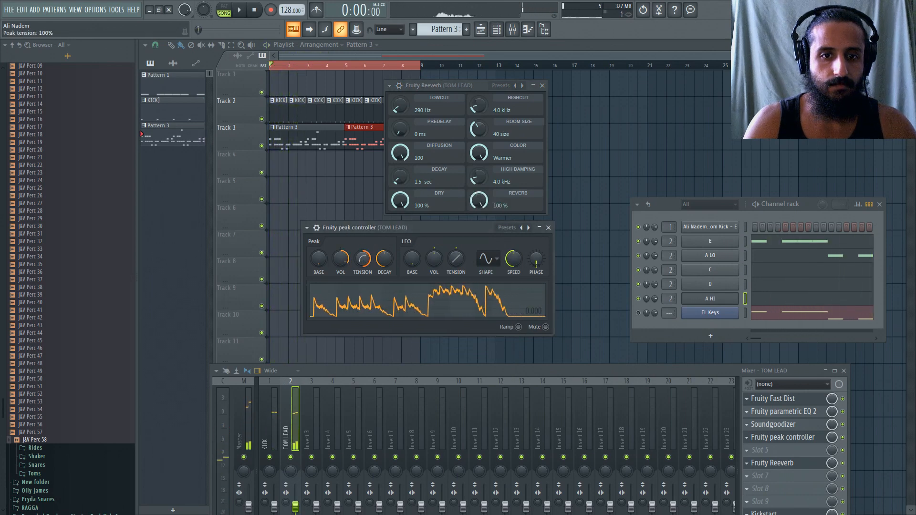
Try peak base levels of 83% and 6% on the Peak Controller during playback, and adjust its peak volume amount.
drag(318, 258, 318, 250)
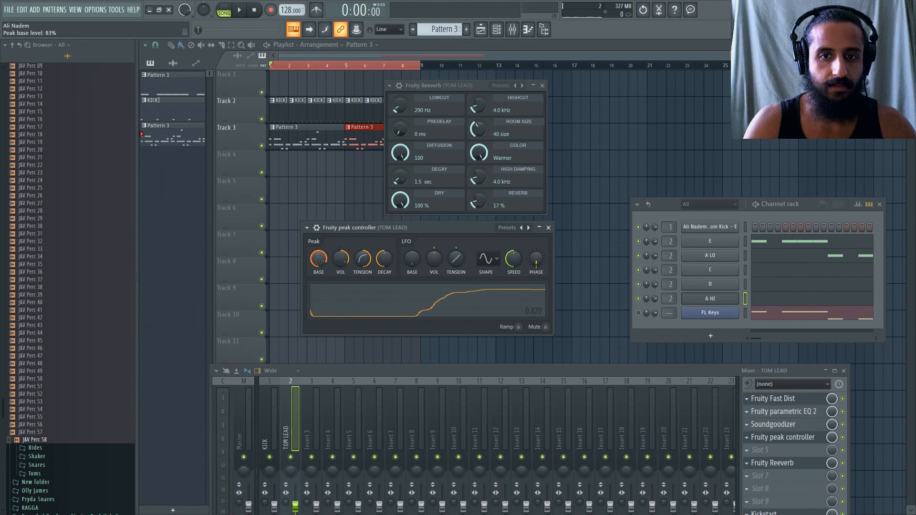
key(space)
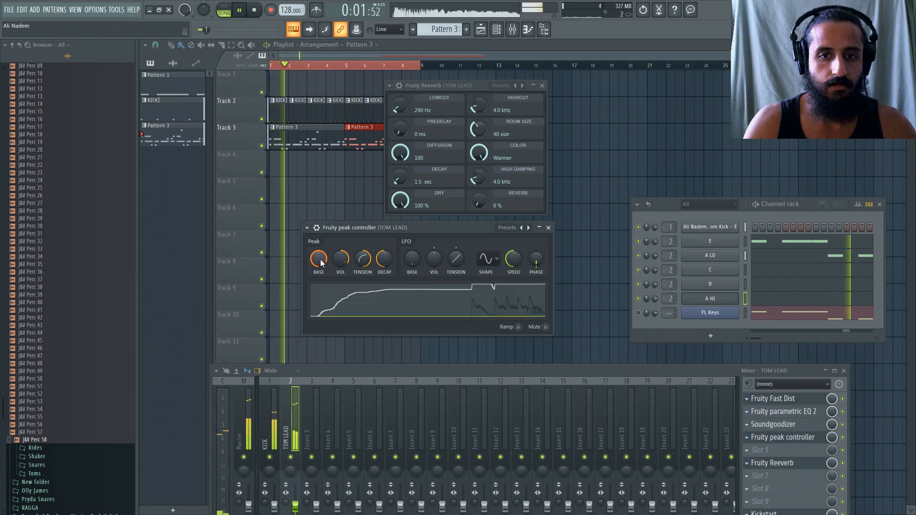
drag(321, 263, 320, 306)
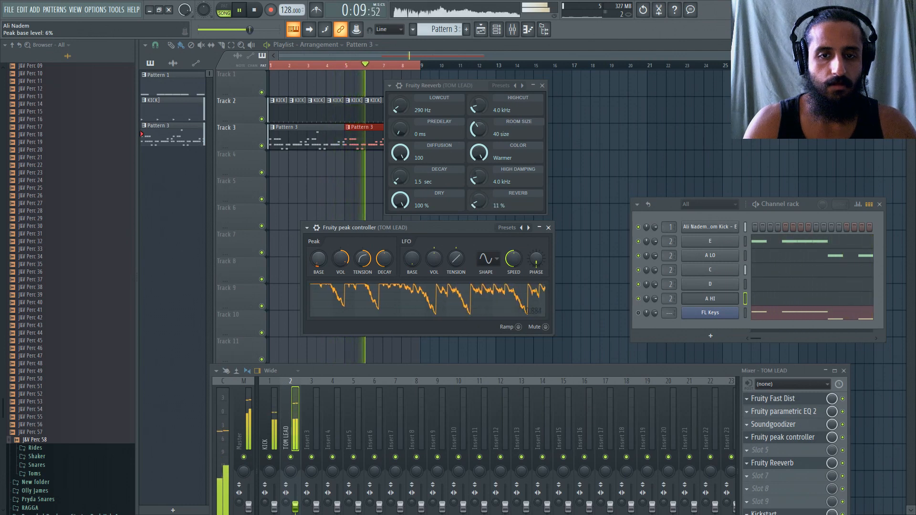
mouse_move(320, 259)
mouse_down()
mouse_move(321, 248)
mouse_move(321, 256)
mouse_up()
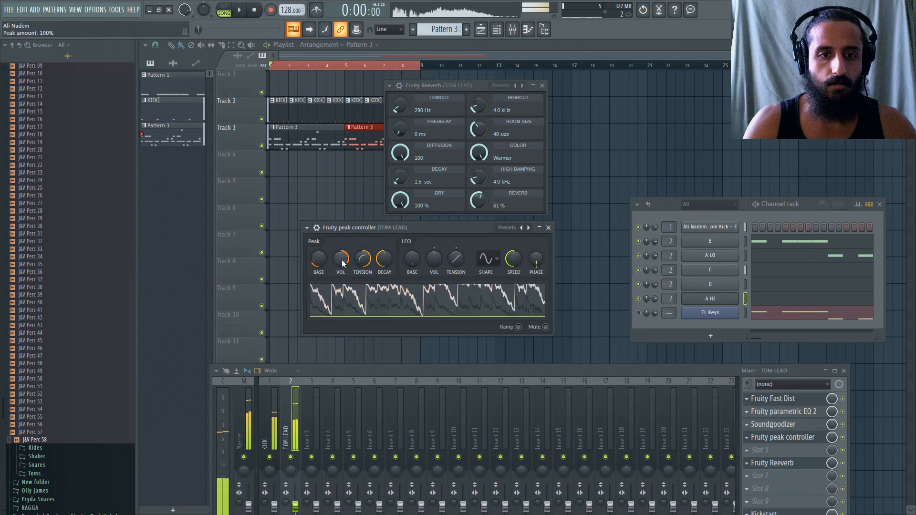
key(space)
drag(342, 263, 342, 269)
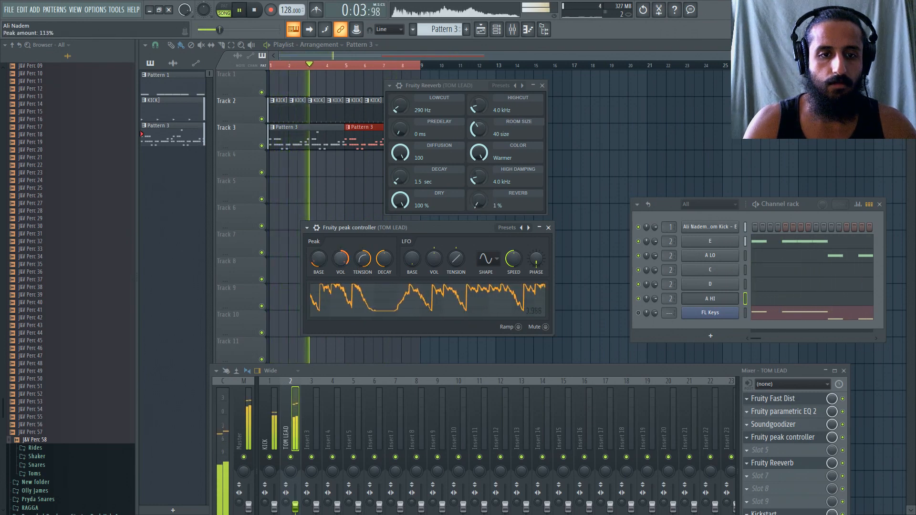
Stop playback and remove Fruity Peak Controller from slot 4 of the TOM LEAD track.
click(255, 10)
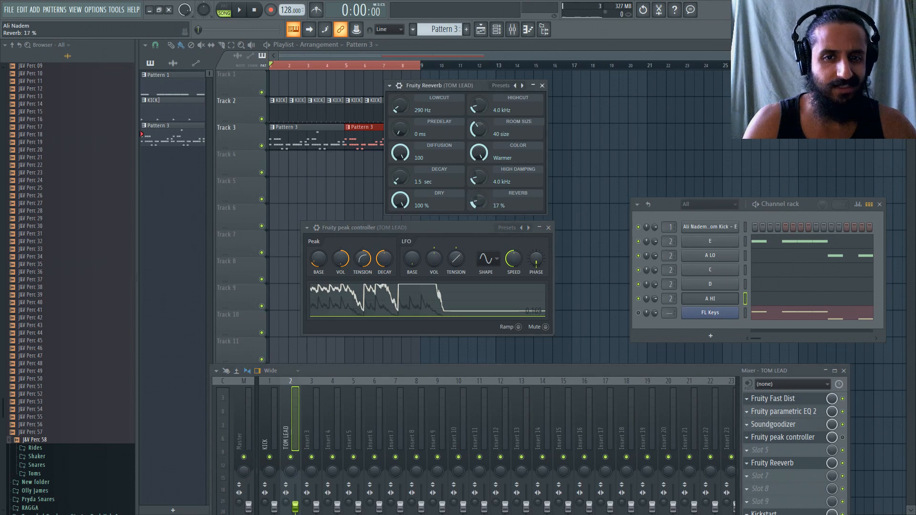
click(755, 447)
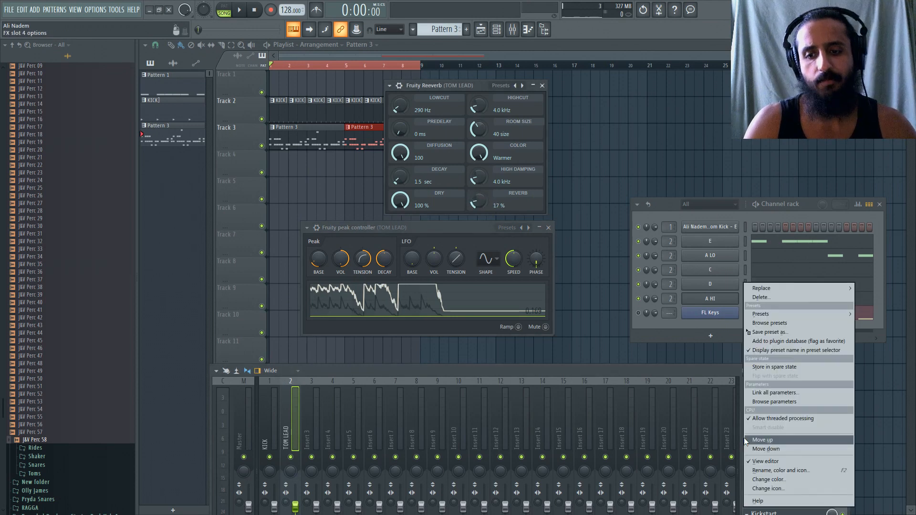
mouse_move(768, 288)
click(431, 25)
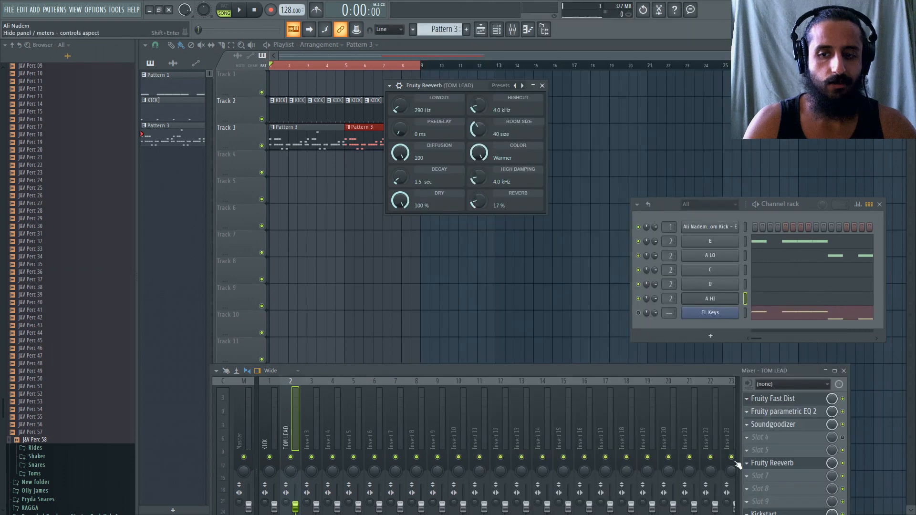
Move Fruity Reeverb up to slot 4 and bypass it in favour of Fruity Reeverb 2 loaded into slot 5.
drag(747, 463, 755, 440)
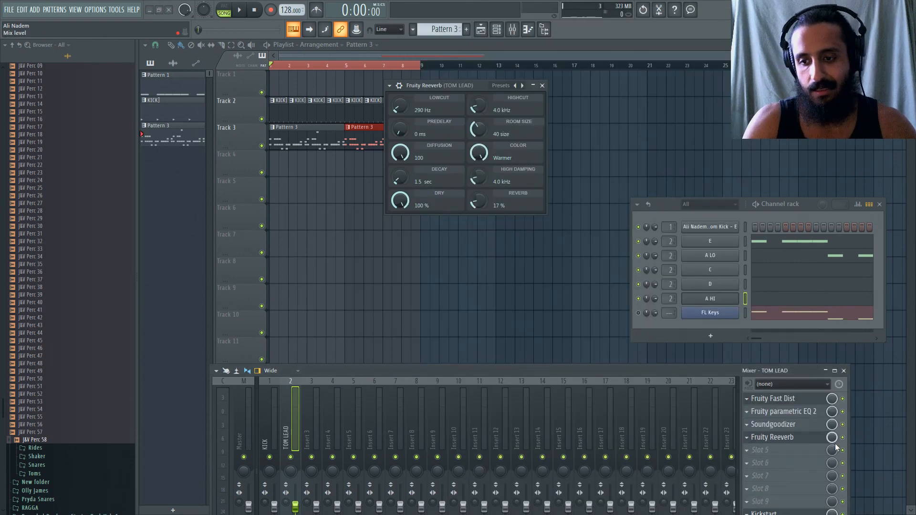
click(758, 452)
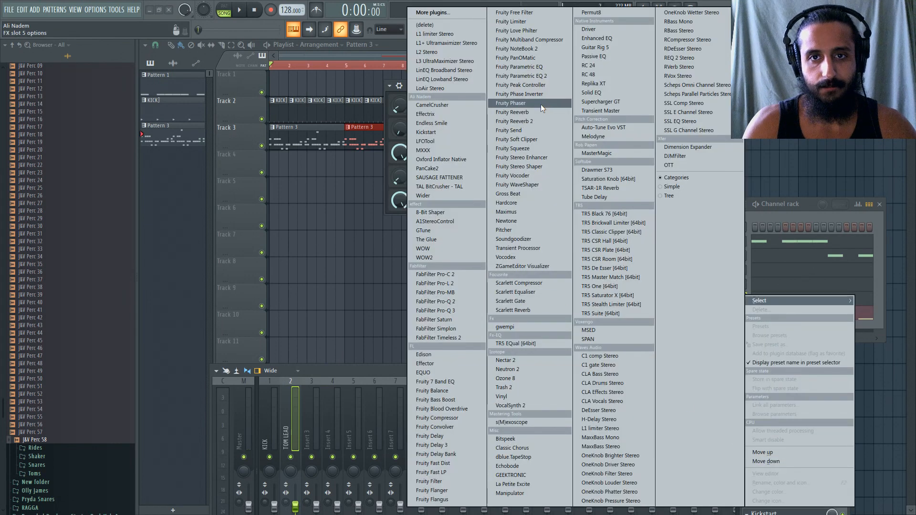
click(536, 120)
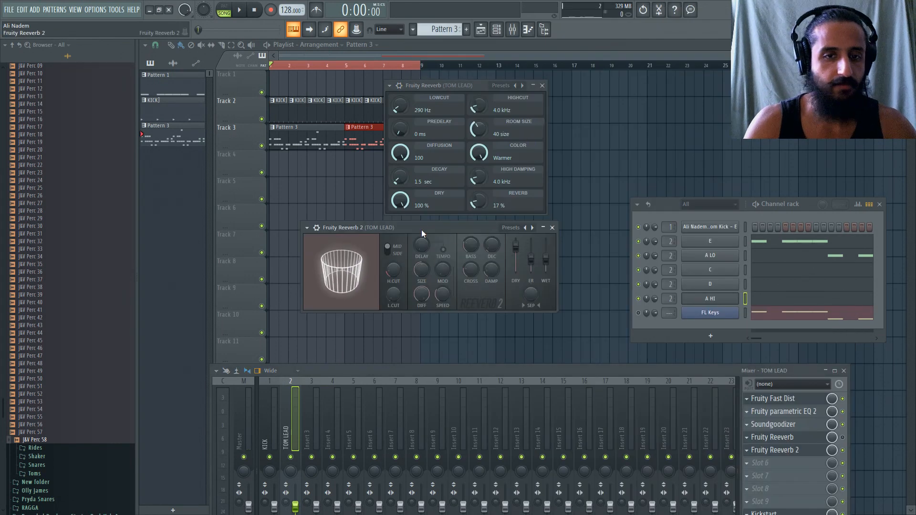
Play the arrangement, set Fruity Reeverb 2's low cut to 334 Hz, and raise its wet level.
key(space)
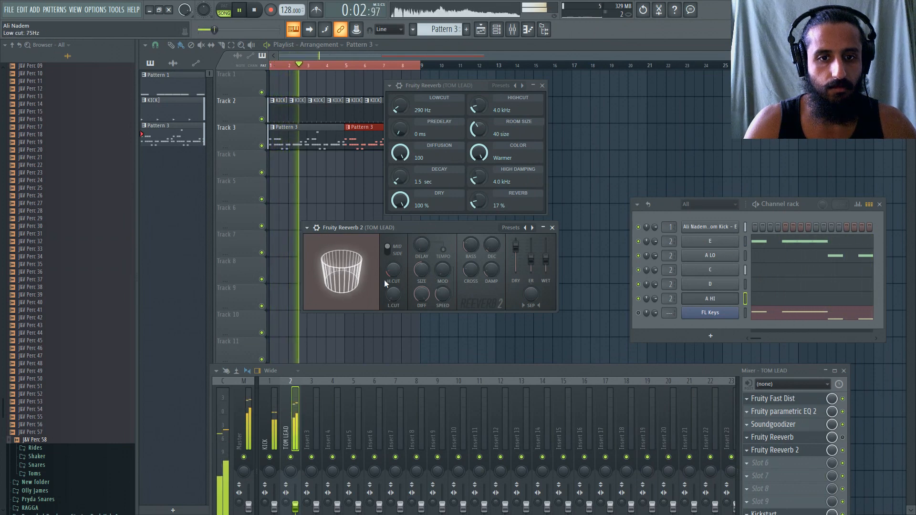
drag(393, 294, 393, 287)
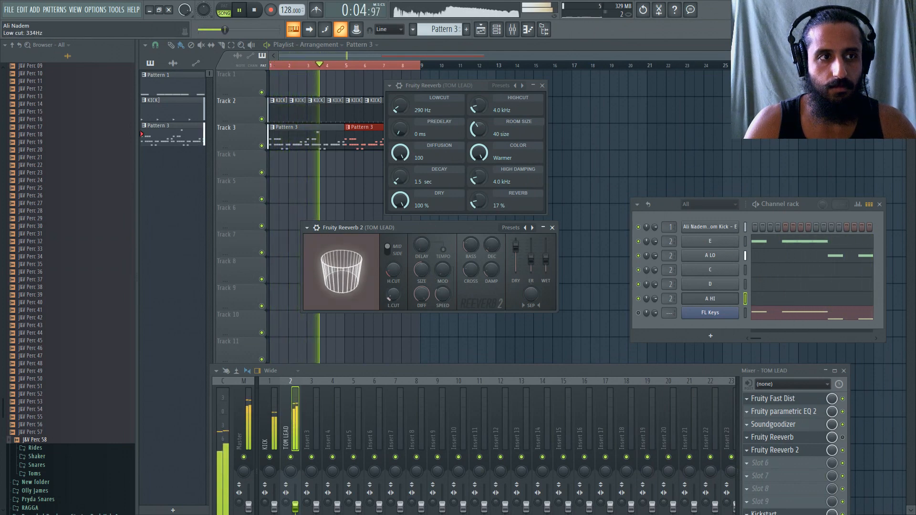
drag(546, 258, 546, 250)
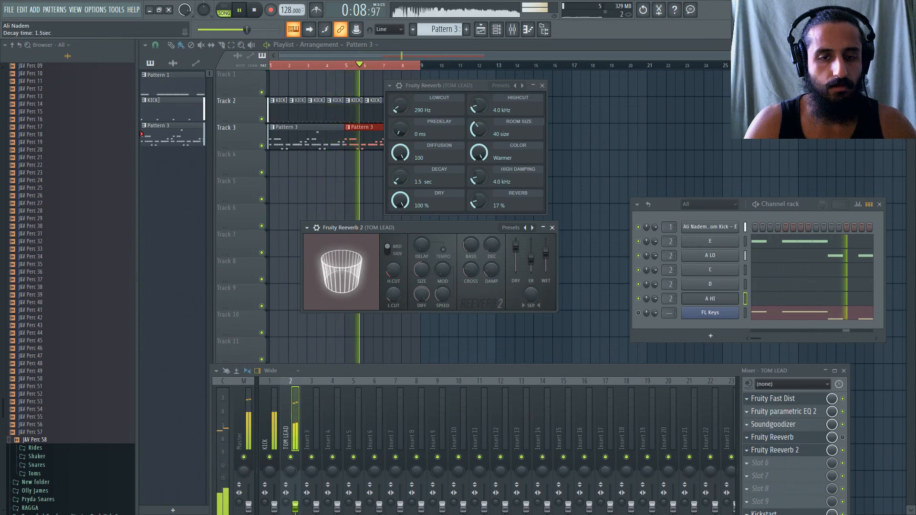
Tune Fruity Reeverb 2's room size and decay time during playback, trying a size of 100 before settling on a moderately larger room.
drag(421, 271, 421, 241)
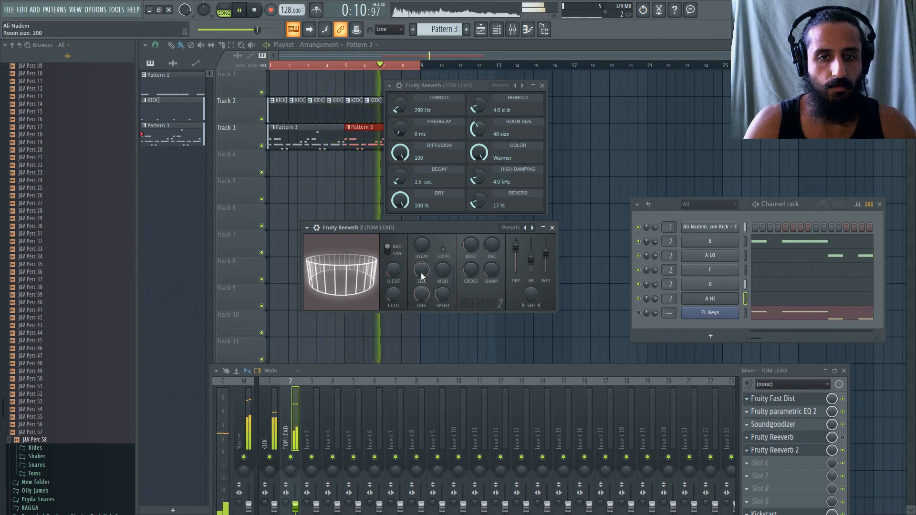
key(space)
key(space)
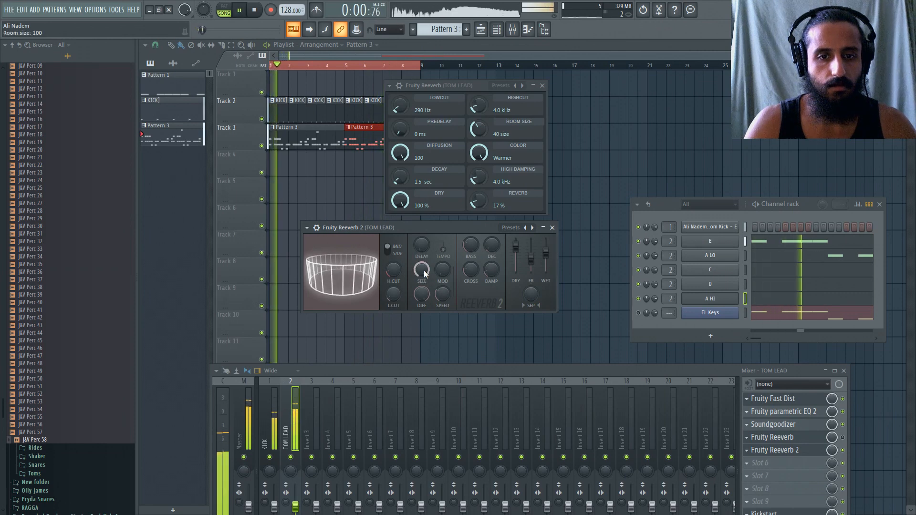
drag(424, 270, 424, 315)
scroll(421, 276, up, 9)
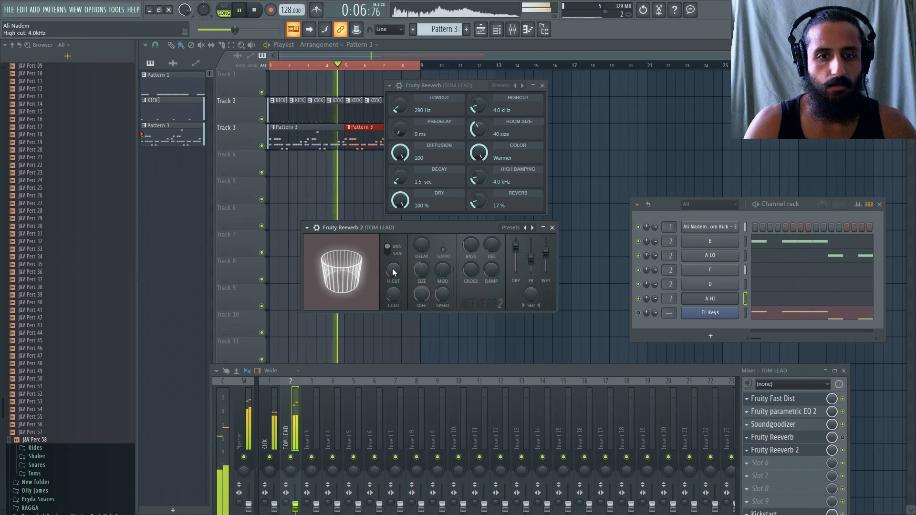
drag(422, 270, 421, 260)
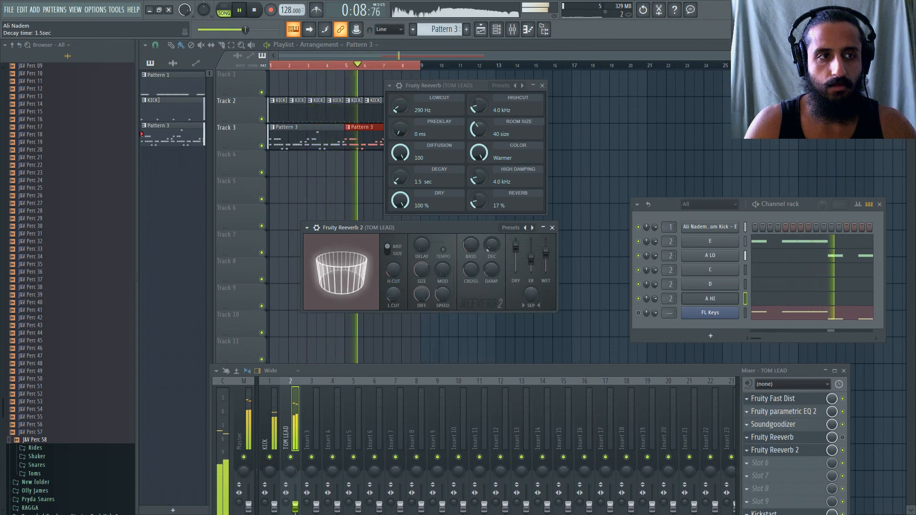
drag(491, 245, 491, 241)
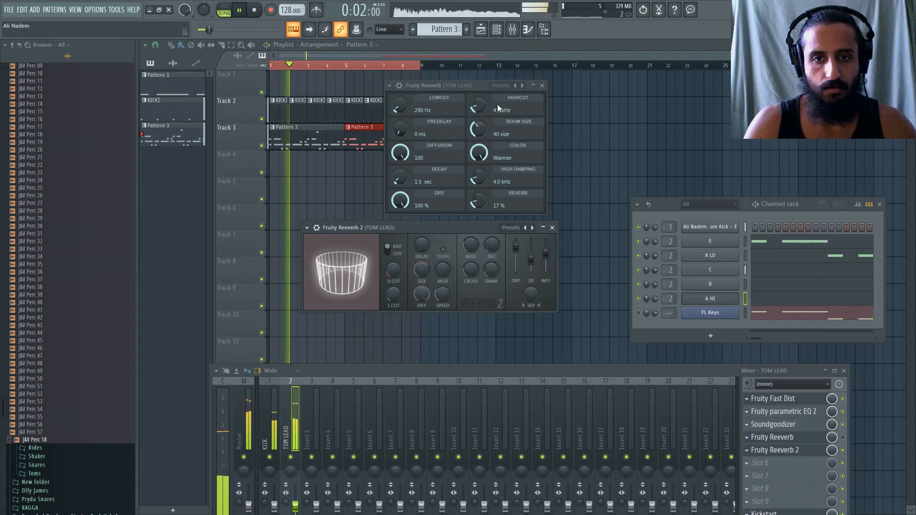
Close the old Fruity Reeverb window, stop playback, and select the TOM LEAD mixer track.
click(543, 86)
key(space)
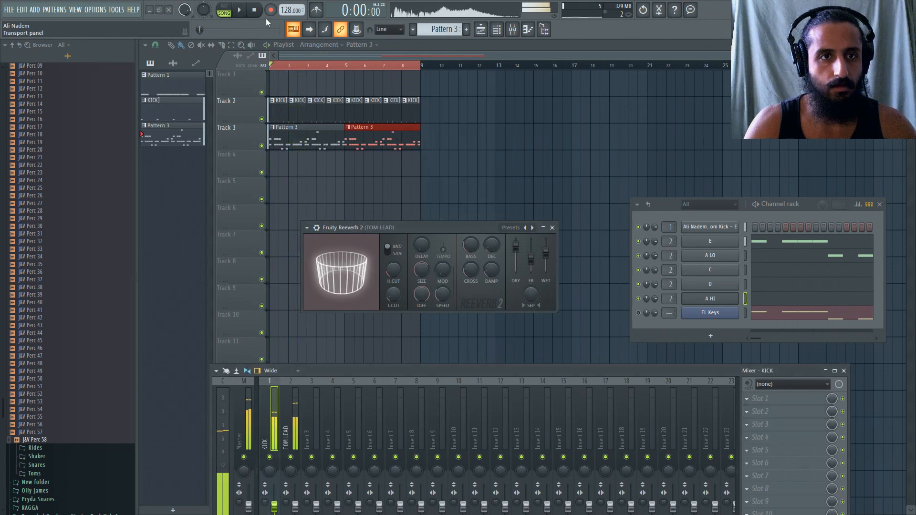
click(295, 416)
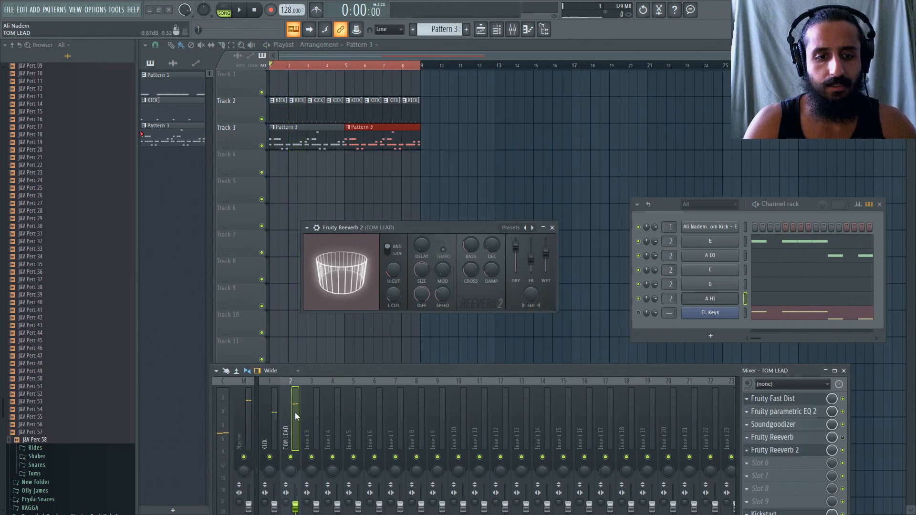
Play the arrangement and compare Fruity Reeverb with Fruity Reeverb 2 on TOM LEAD by switching their bypass, keeping Fruity Reeverb 2 active.
key(space)
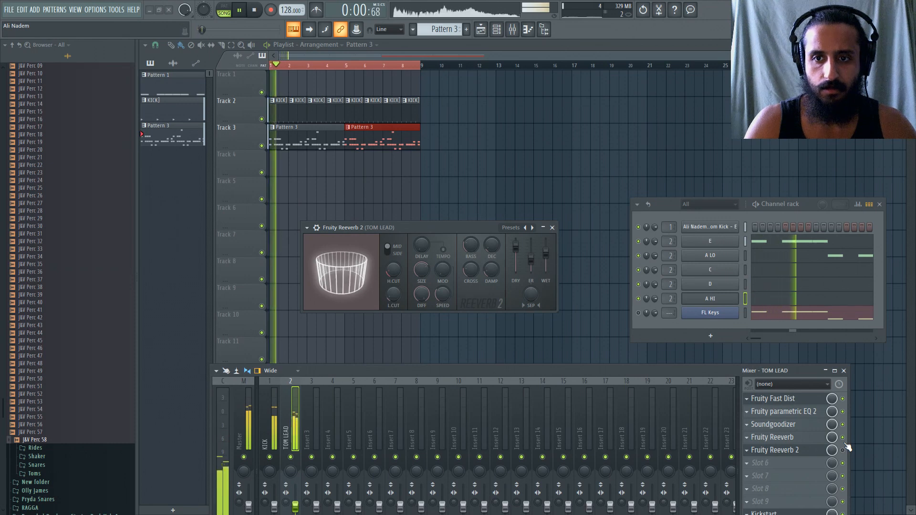
click(842, 438)
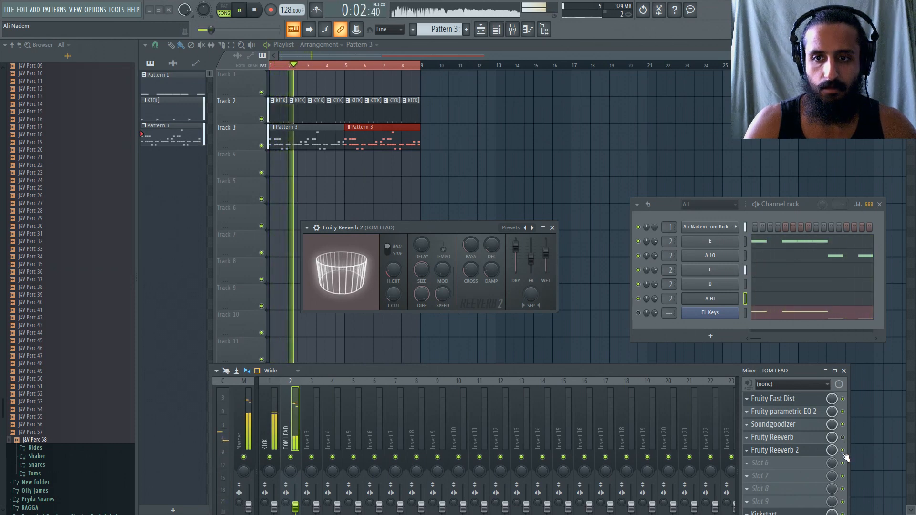
click(253, 19)
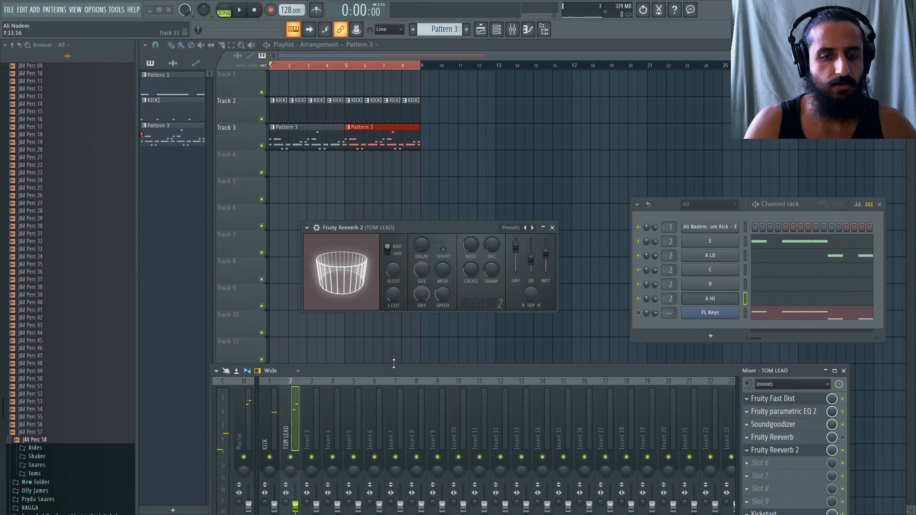
click(277, 411)
click(747, 399)
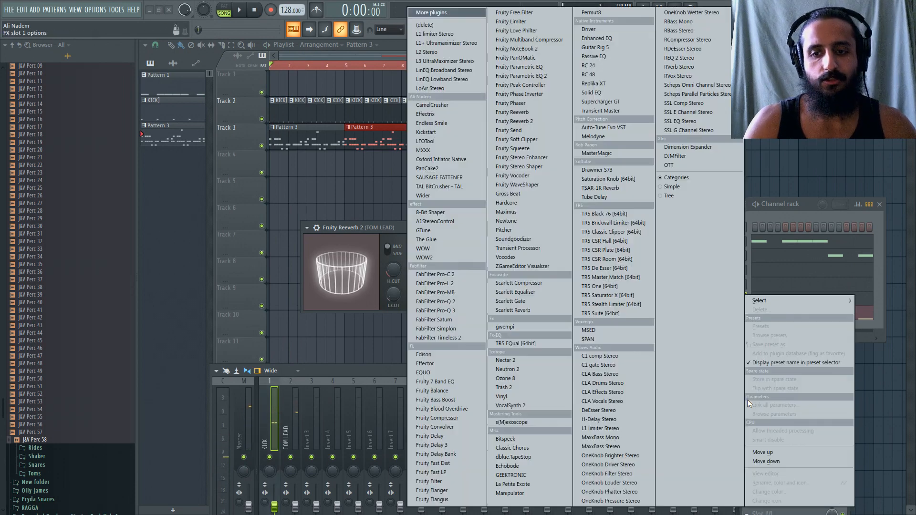
click(337, 373)
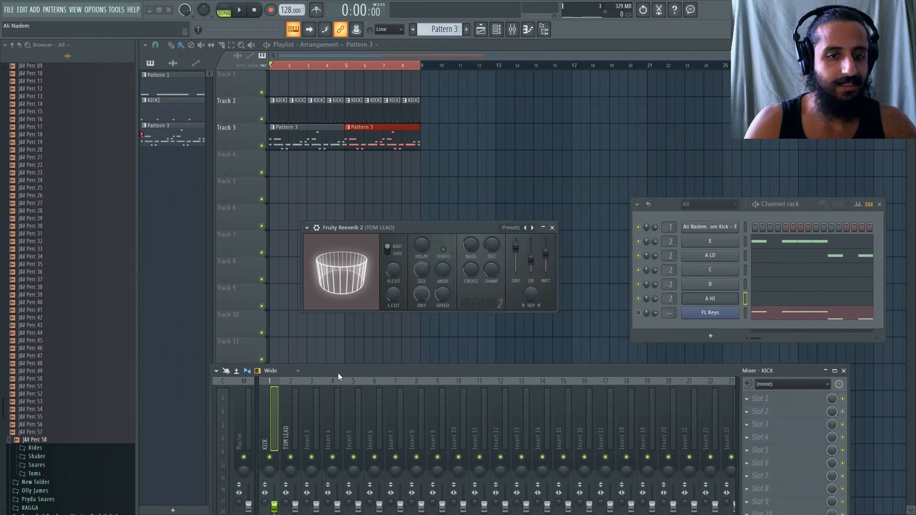
Turn the master volume all the way down, play the arrangement, and compare the level meters of the KICK and TOM LEAD tracks.
drag(185, 10, 185, 57)
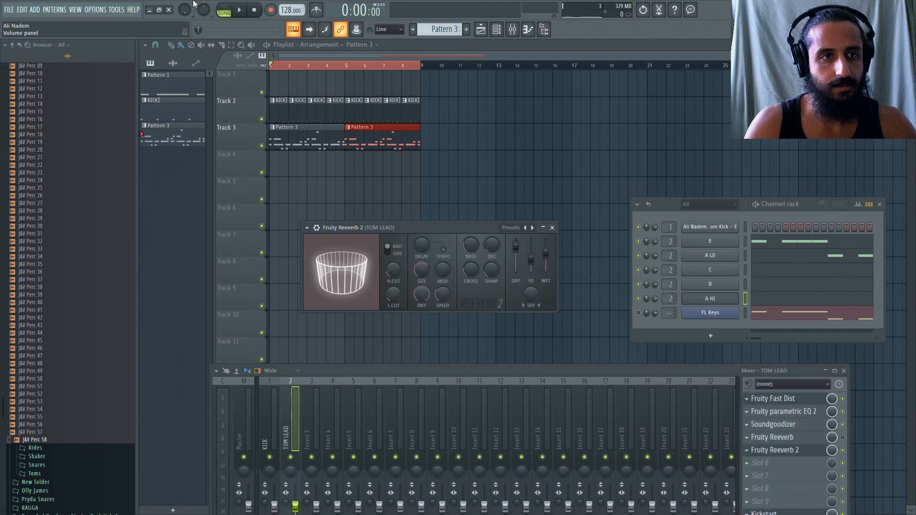
key(space)
click(275, 418)
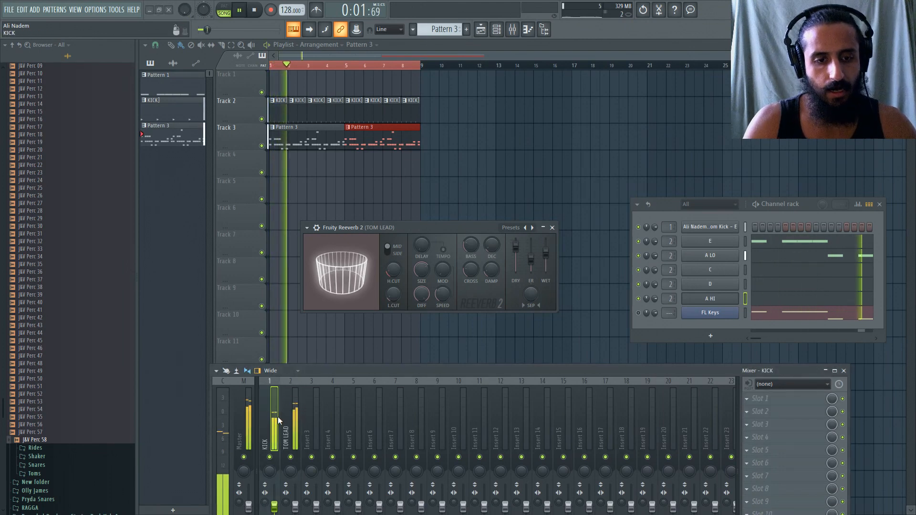
click(292, 418)
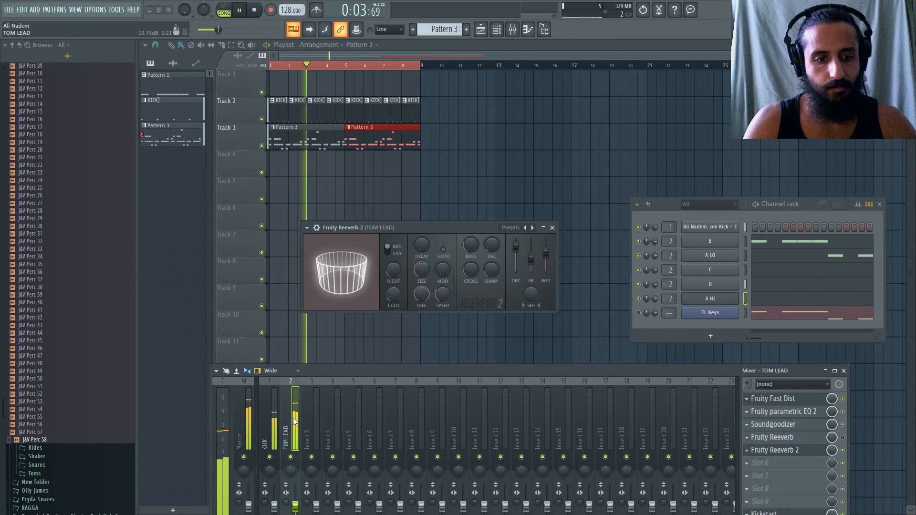
click(268, 416)
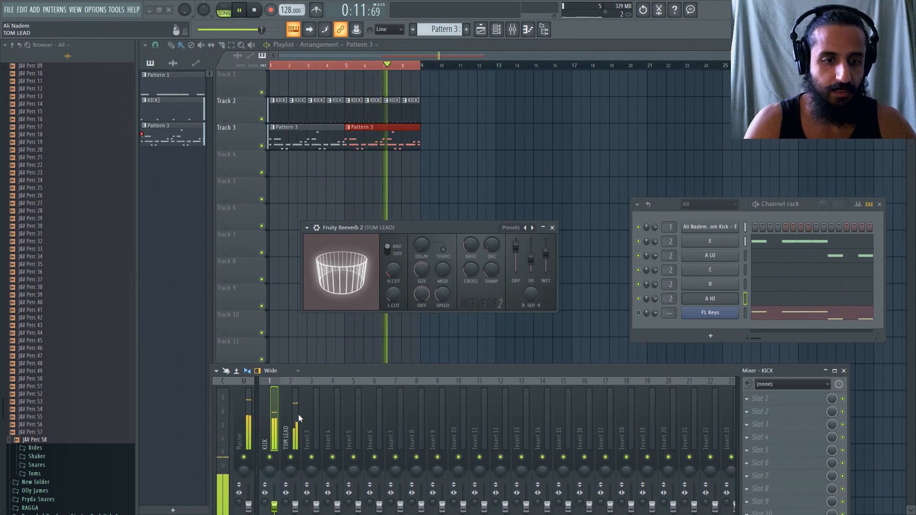
Load CamelCrusher into slot 4 of the KICK mixer track, reset the master volume, and play the arrangement.
click(748, 438)
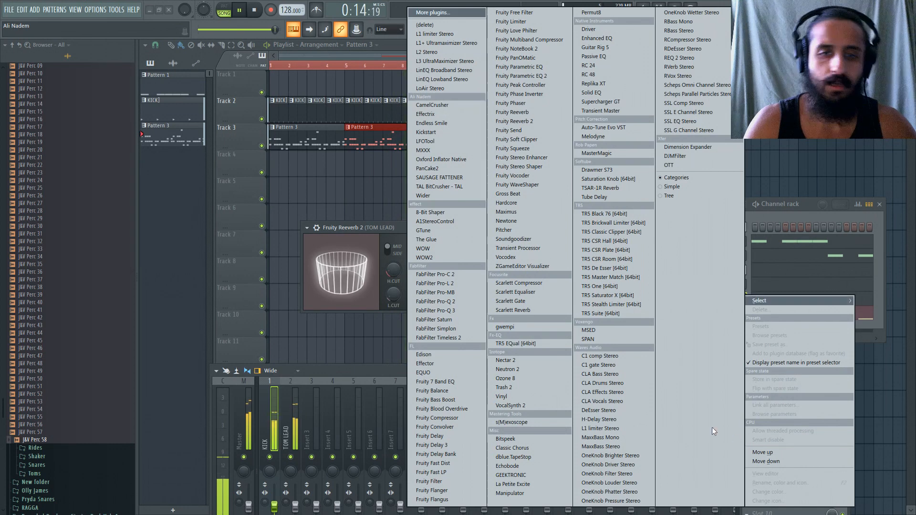
click(445, 104)
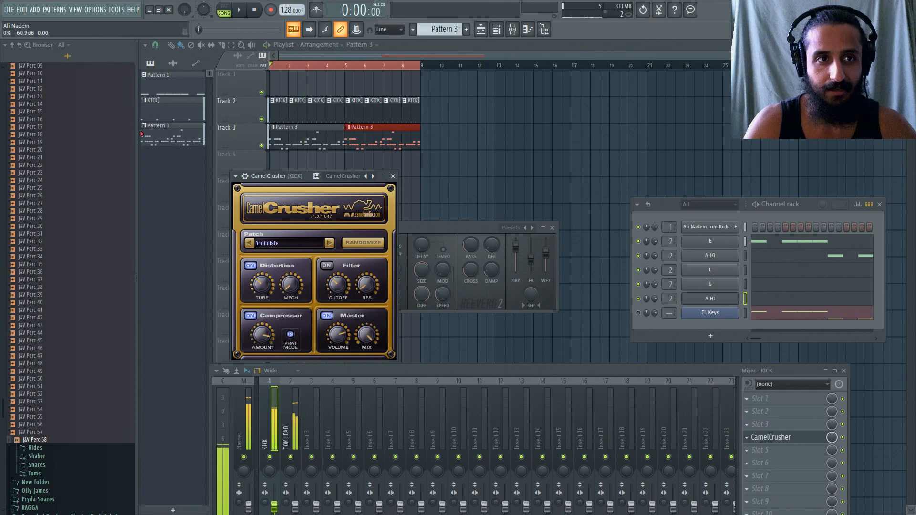
right_click(184, 10)
click(195, 15)
key(space)
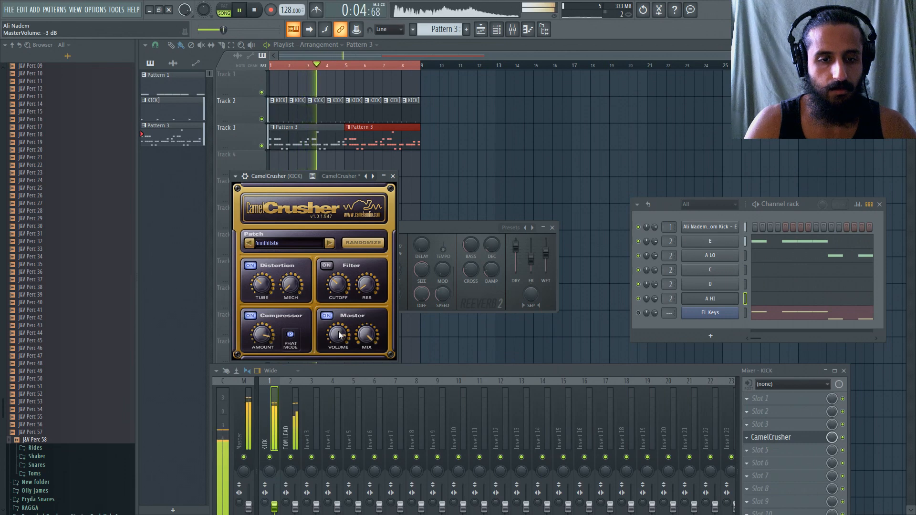
Load the Filter preset in CamelCrusher on the KICK track, shift its window aside, and audition the kick during playback.
click(235, 177)
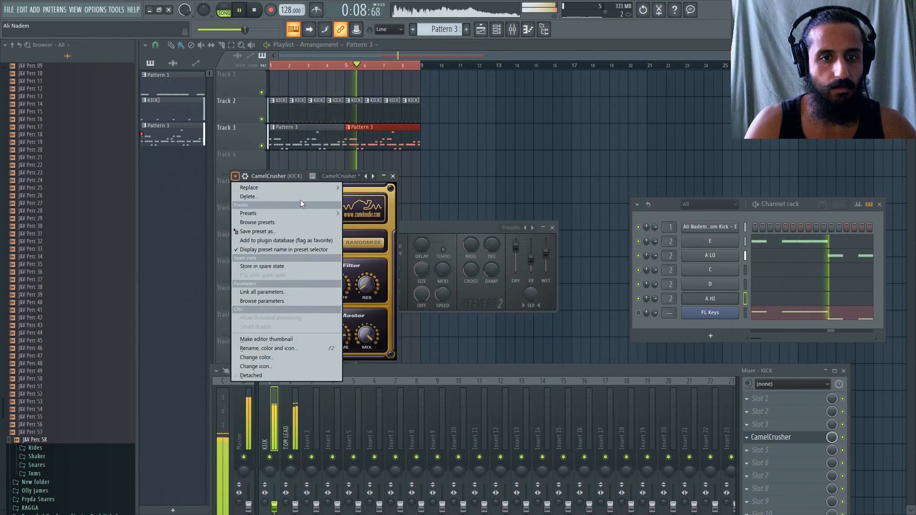
mouse_move(309, 214)
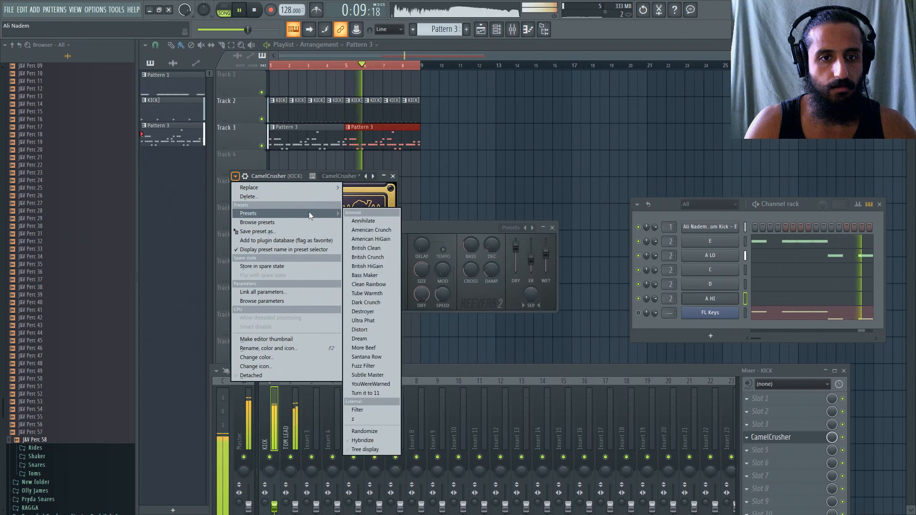
click(365, 408)
drag(270, 176, 283, 166)
key(space)
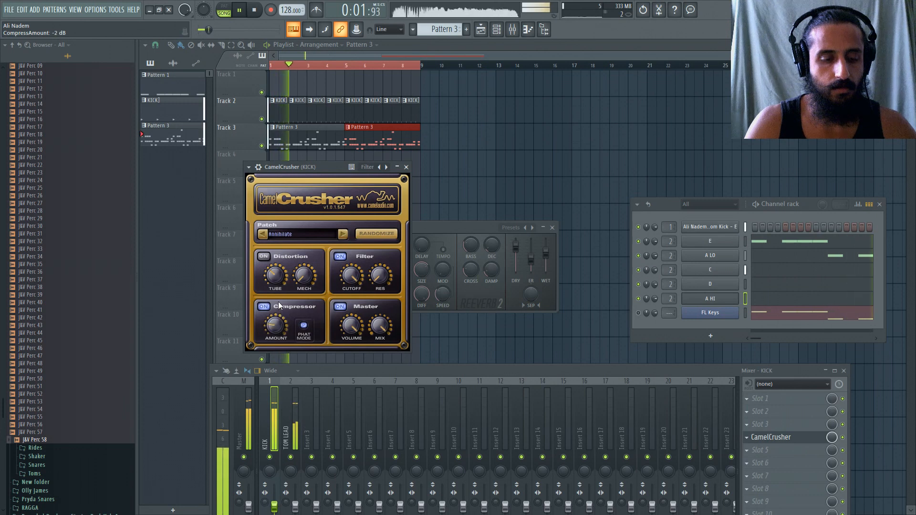
drag(279, 290, 280, 280)
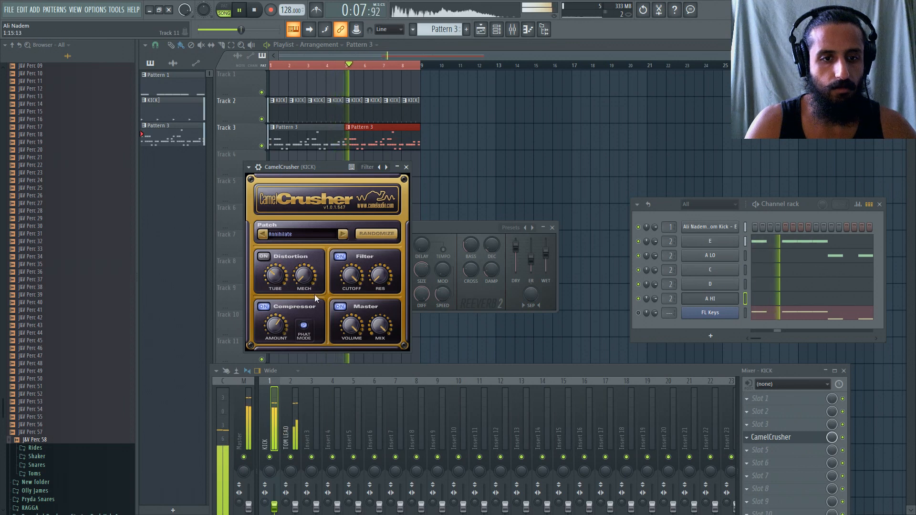
Move the mixer up to show all effect slots, stop playback, and close the KICK track's CamelCrusher window.
click(295, 397)
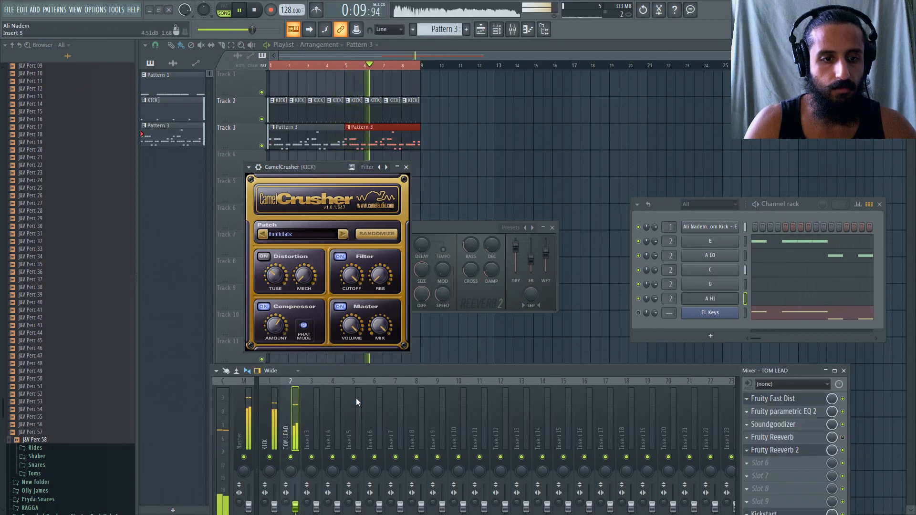
drag(374, 371, 379, 351)
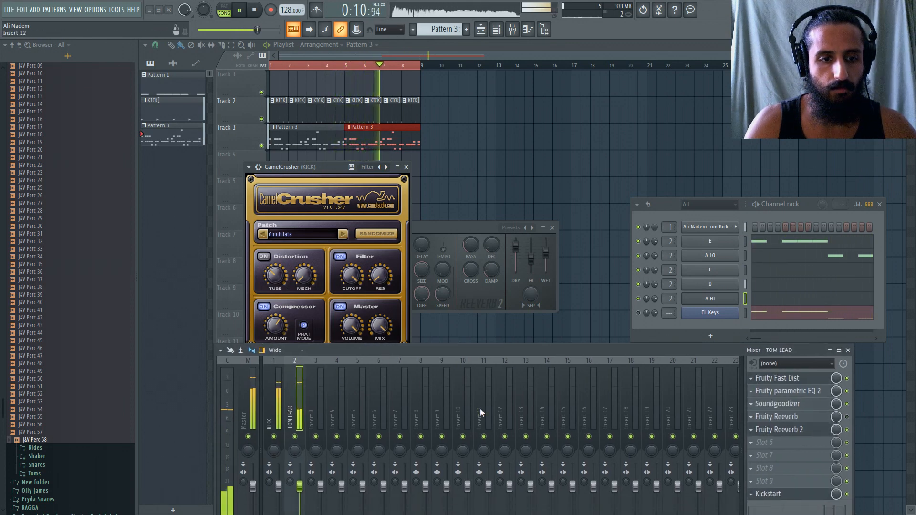
click(756, 444)
click(367, 352)
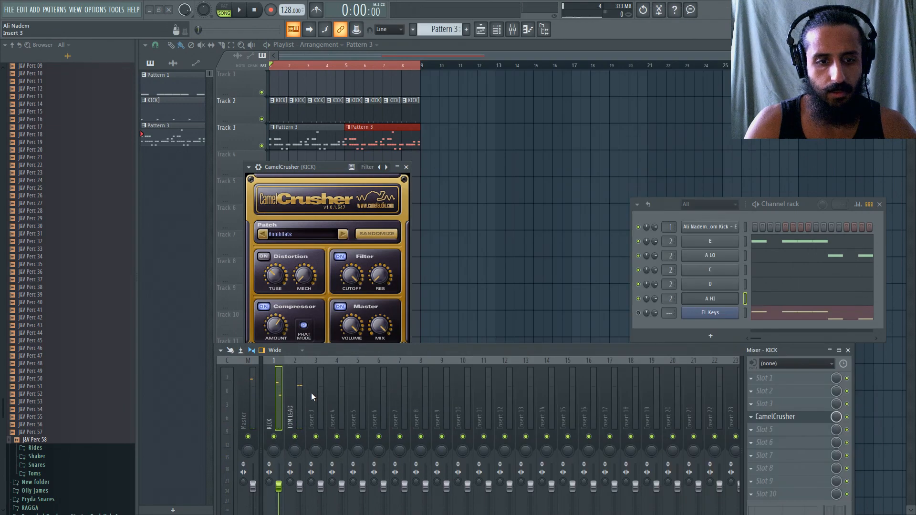
click(801, 416)
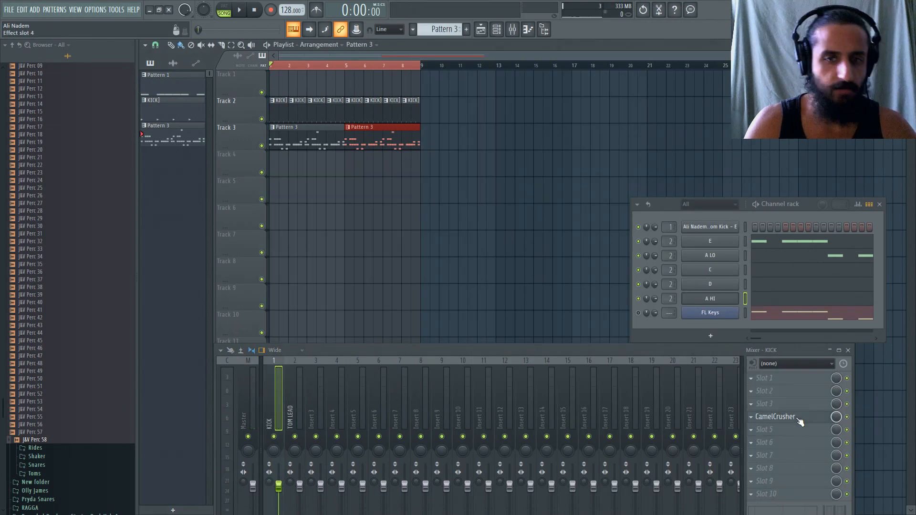
Open the Fruity Reeverb settings in slot 4 of the TOM LEAD mixer track.
click(296, 403)
click(796, 418)
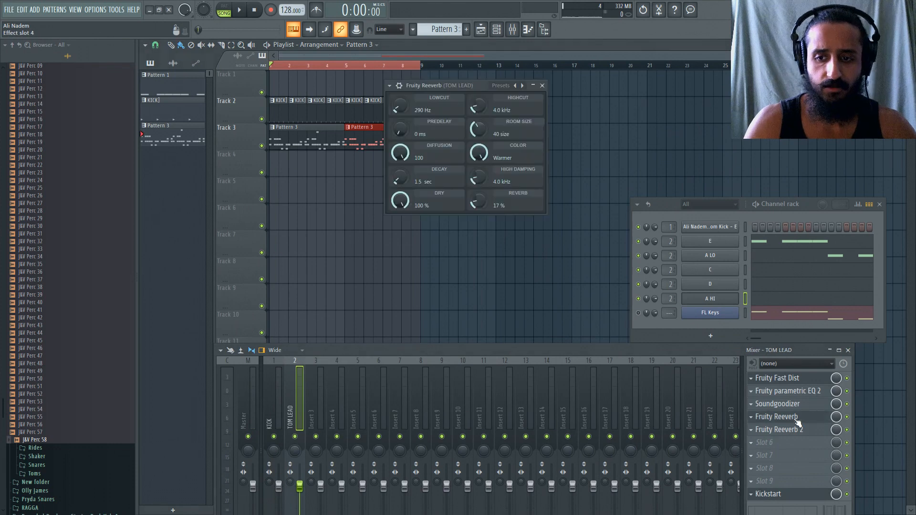
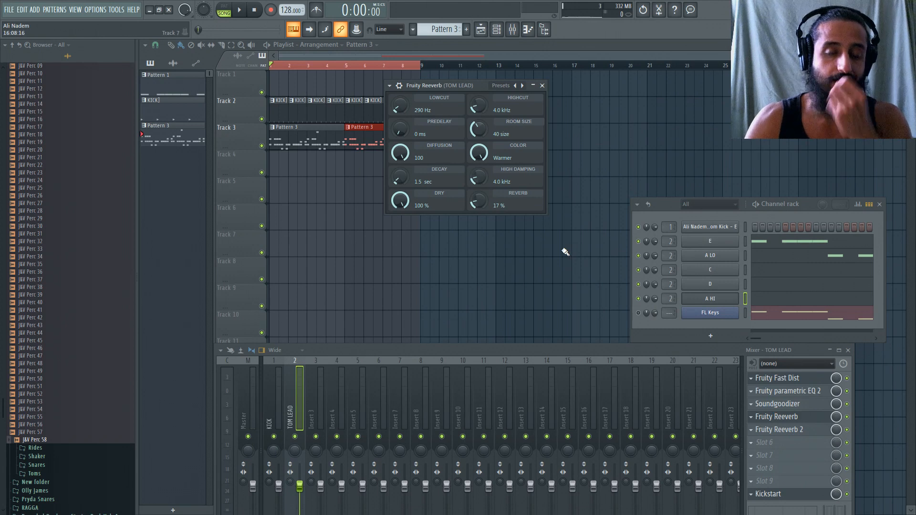
Lower the TOM LEAD Fruity Reeverb's reverb level to 13% during playback, close its window, and move the mixer up.
key(space)
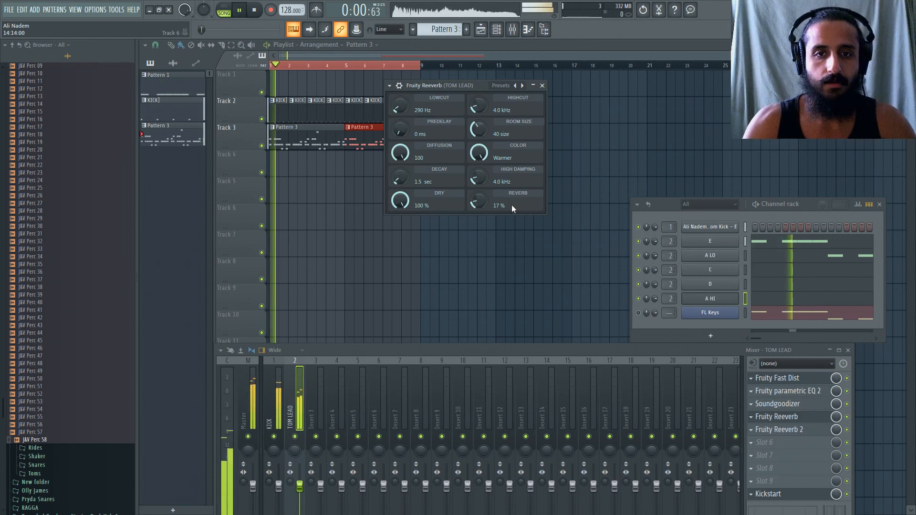
mouse_move(480, 199)
mouse_down()
mouse_move(481, 215)
mouse_move(481, 202)
mouse_up()
drag(620, 350, 581, 247)
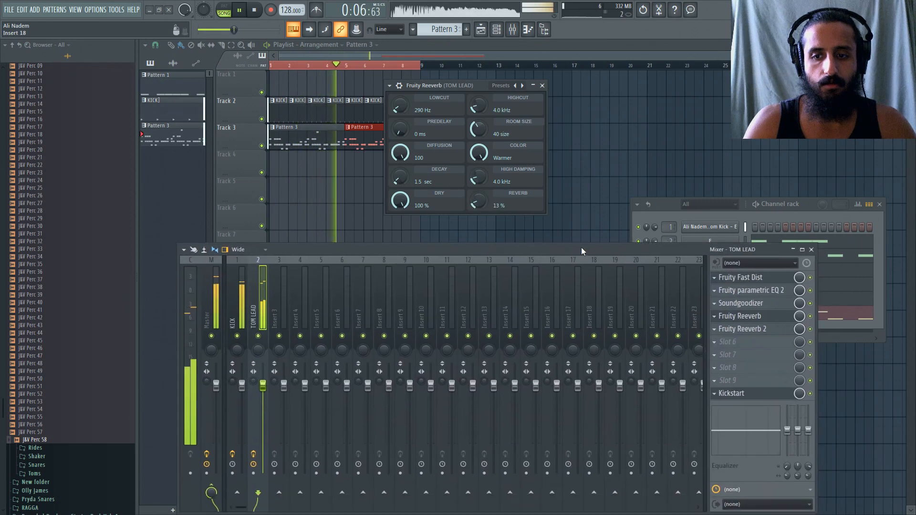
click(542, 86)
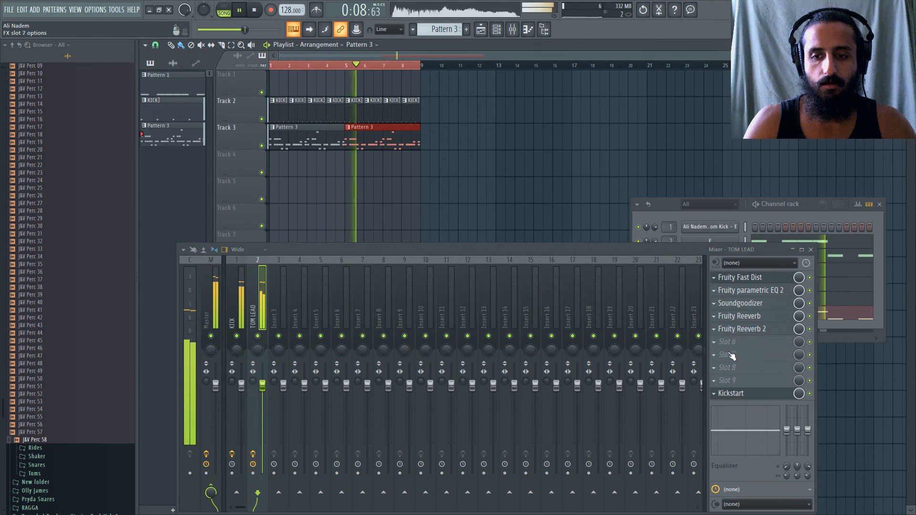
Open the sample settings of the E channel and rearrange the channel rack and mixer clear of them.
click(728, 341)
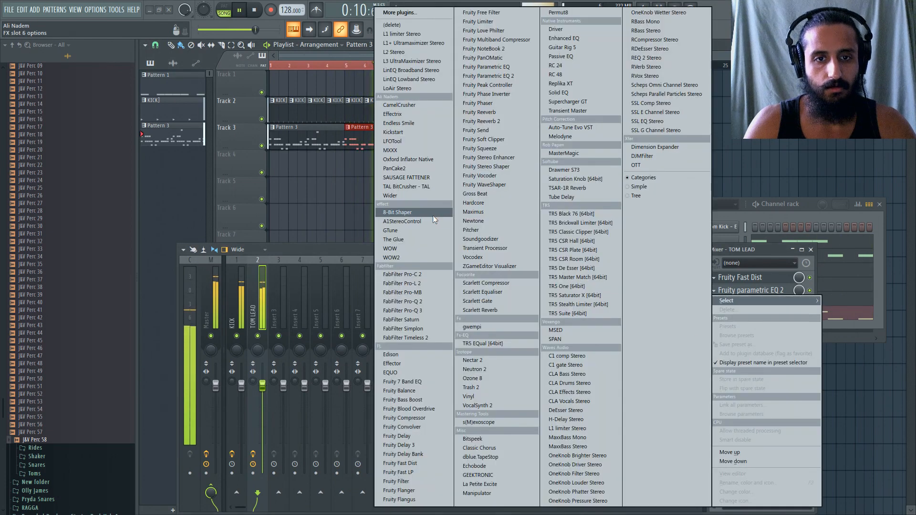
click(753, 213)
drag(753, 213, 585, 119)
click(544, 151)
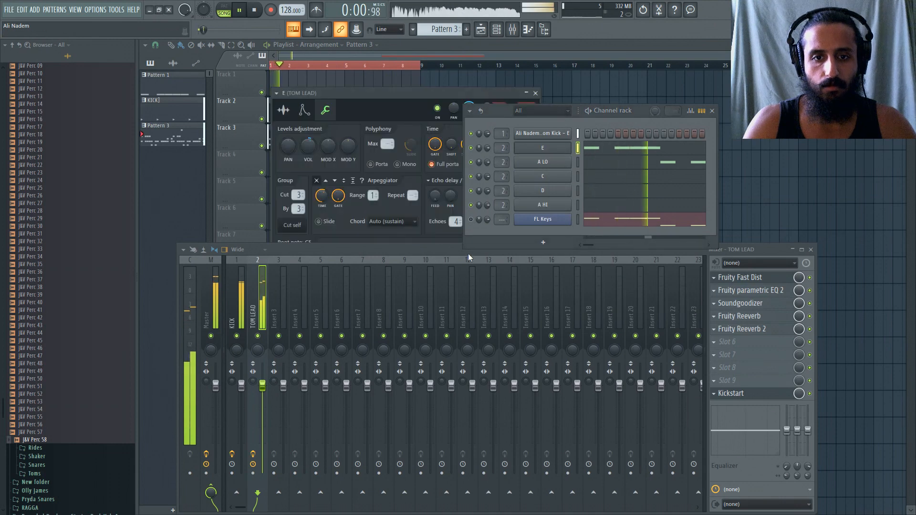
drag(468, 254, 460, 350)
click(284, 110)
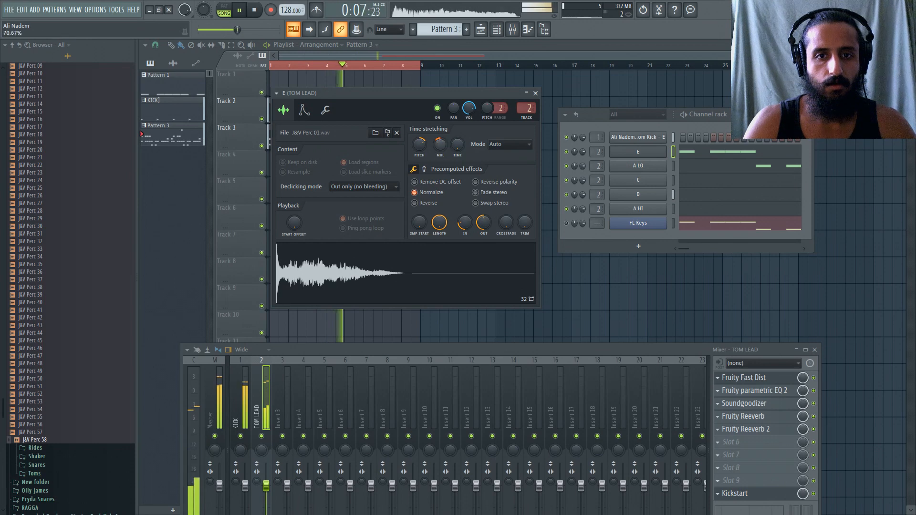
Try different time-stretch multiplier amounts on the E sample during playback, and reset the multiplier.
drag(440, 146, 439, 157)
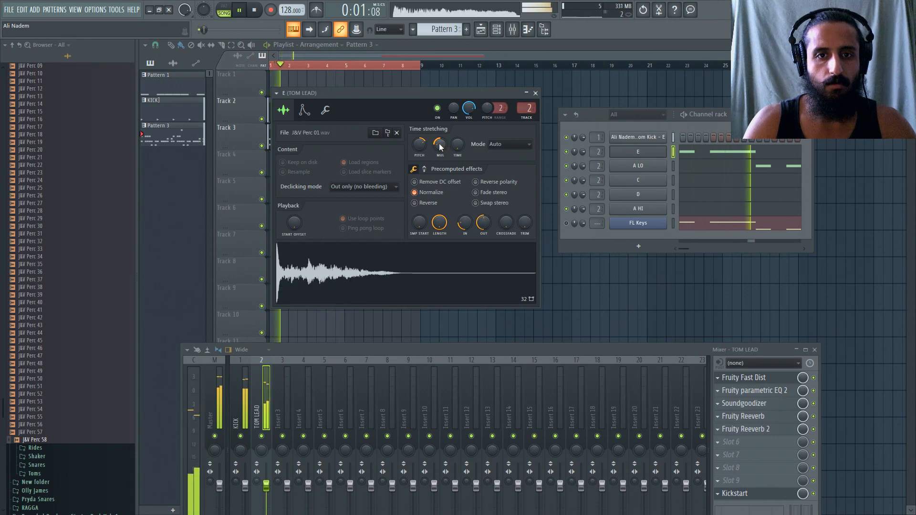
key(space)
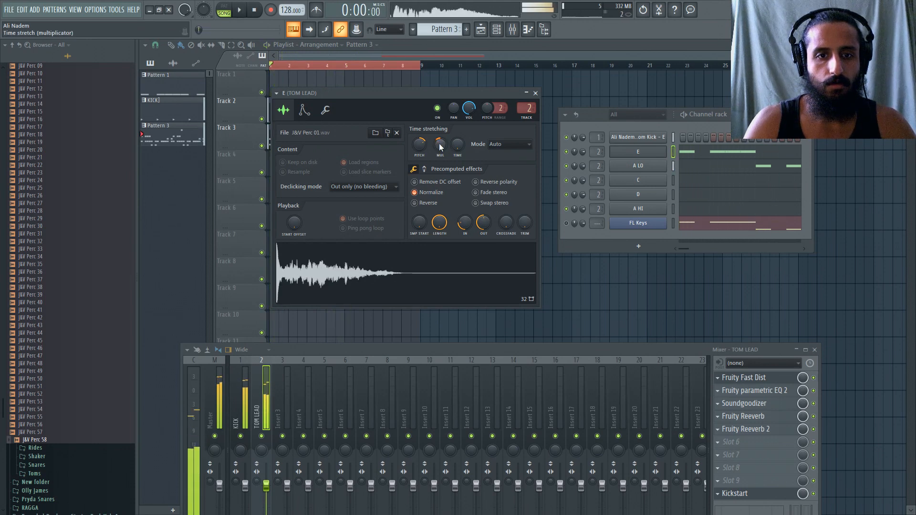
key(space)
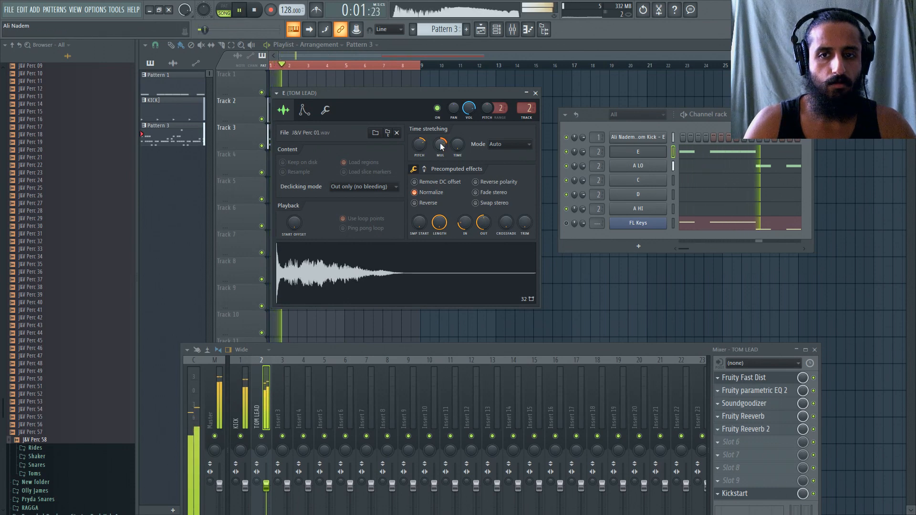
right_click(440, 143)
click(449, 148)
key(space)
key(space)
click(425, 169)
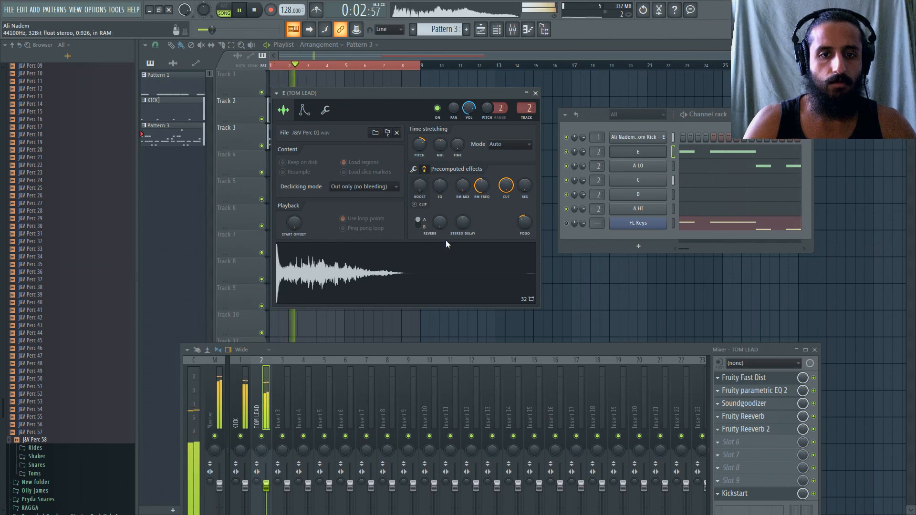
Load Fruity Delay 3 into slot 6 of the TOM LEAD track and move it up to slot 4, before Fruity Reeverb.
click(755, 389)
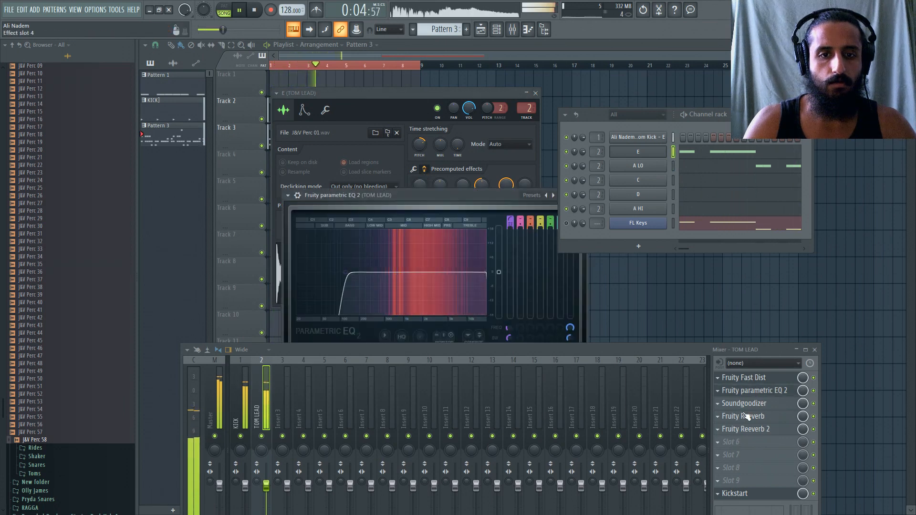
click(723, 446)
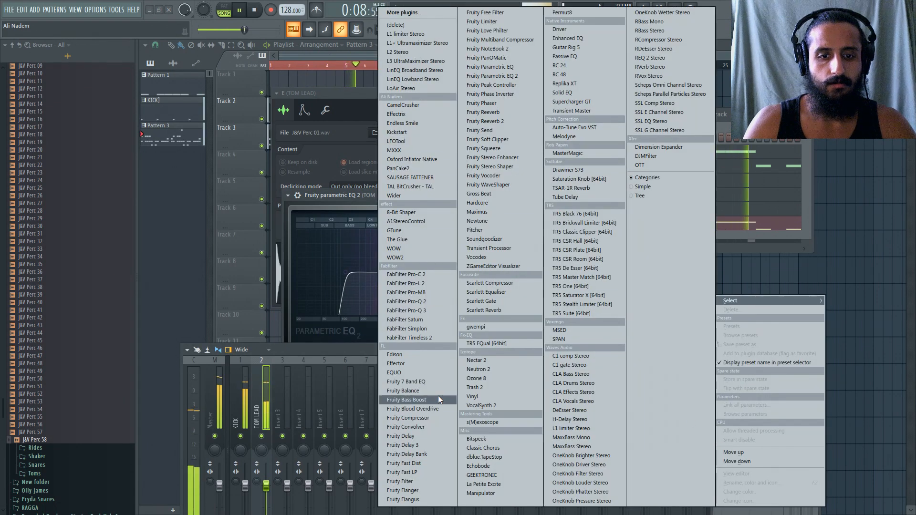
click(402, 445)
key(space)
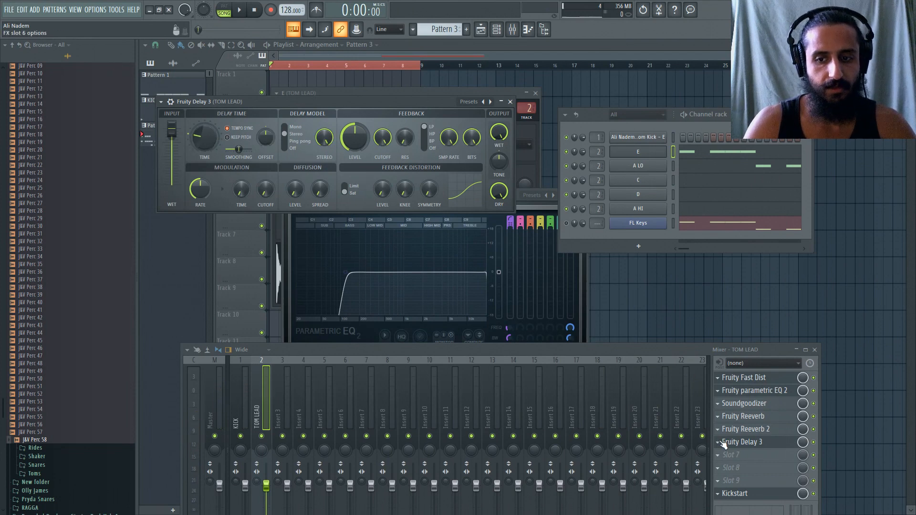
drag(724, 443, 723, 418)
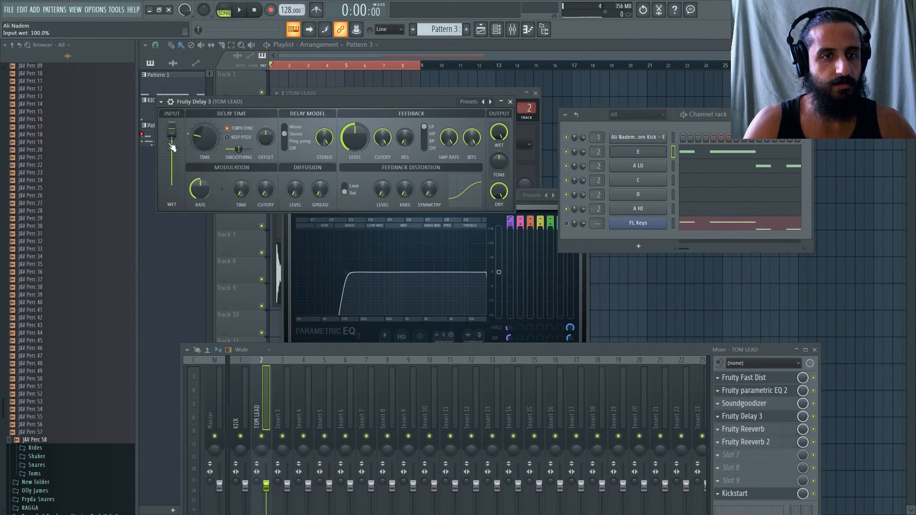
Set Fruity Delay 3 to the Ping pong model, adjust its delay time, and set its output wet level to 53.1% during playback.
key(space)
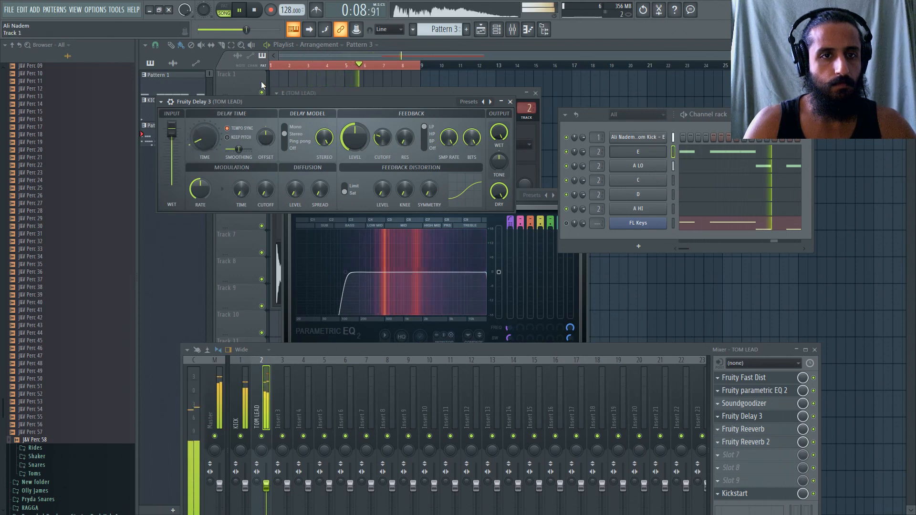
drag(267, 99, 269, 99)
key(space)
key(space)
drag(501, 132, 501, 167)
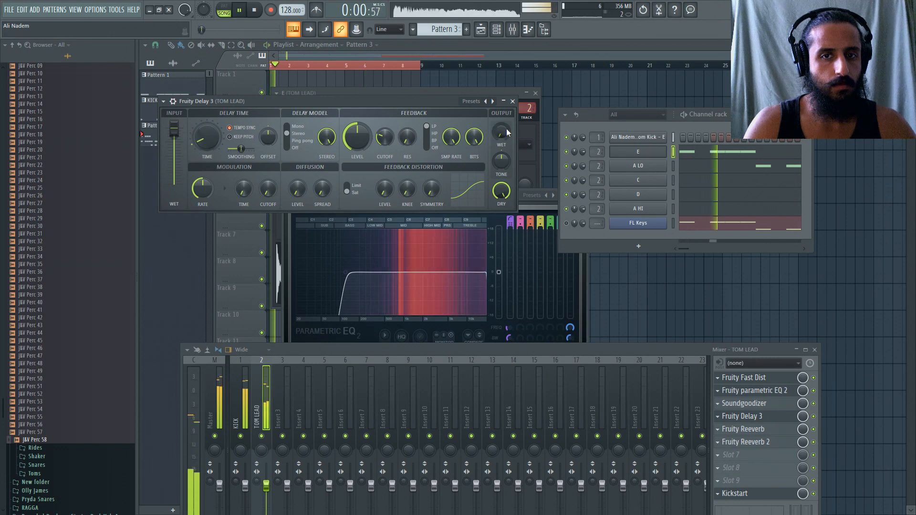
drag(206, 137, 207, 134)
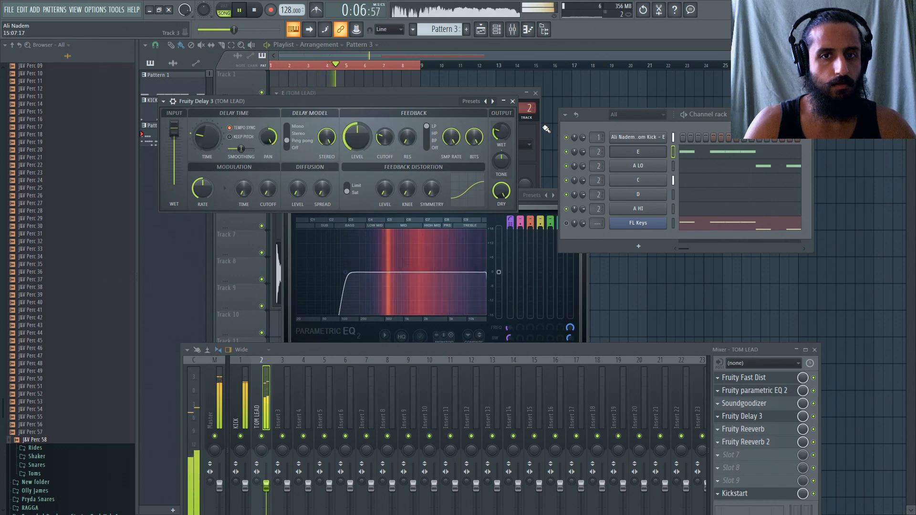
drag(501, 131, 502, 128)
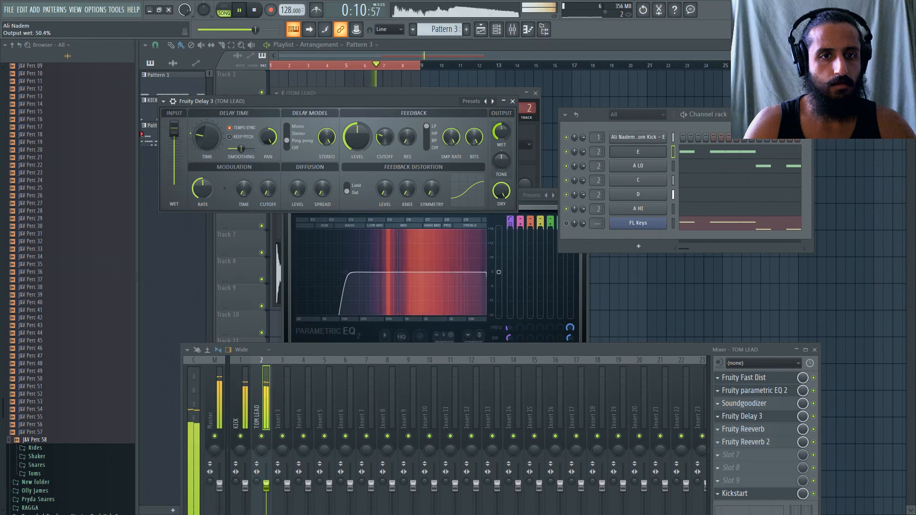
drag(501, 128, 501, 127)
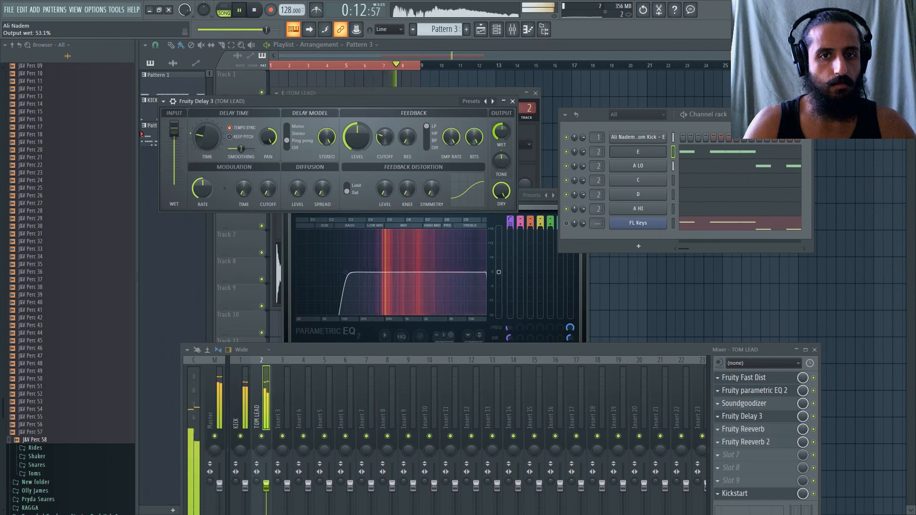
drag(440, 108, 443, 107)
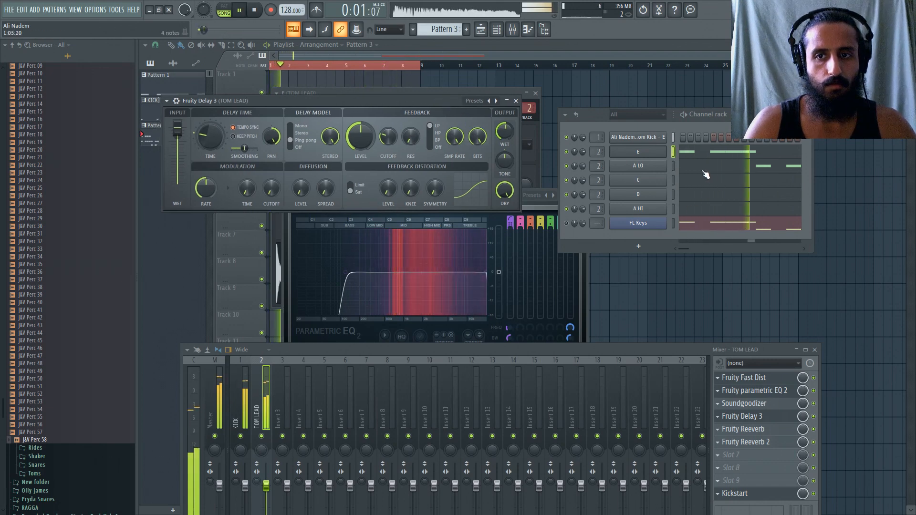
Try adding a three-step slide note at C4 beneath the end of the first C5 group in the E channel's piano roll.
click(700, 152)
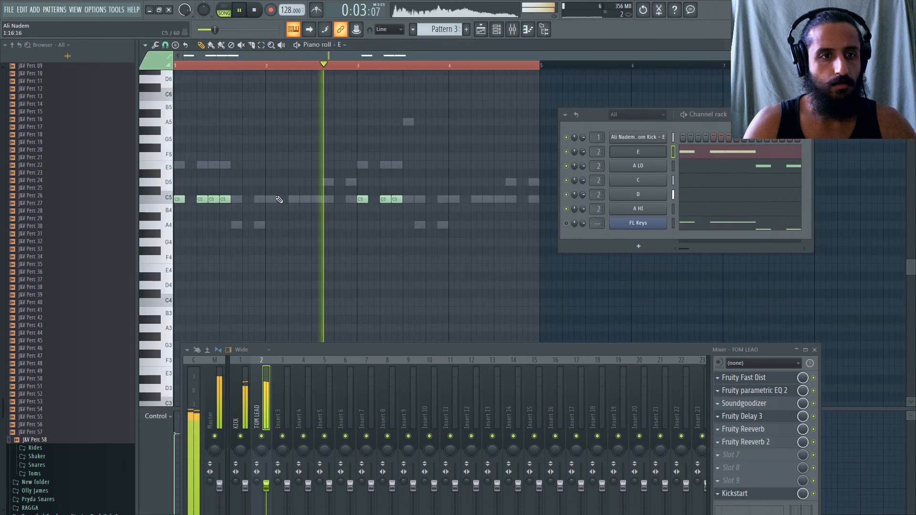
key(space)
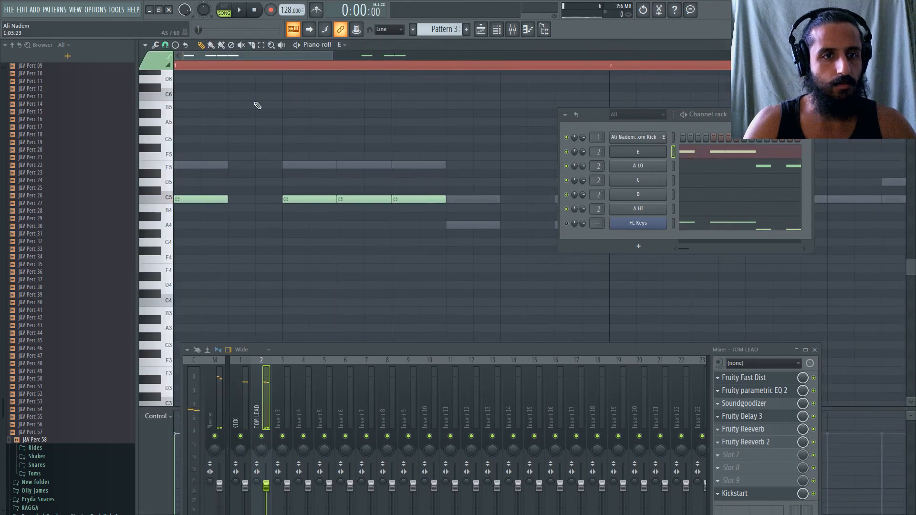
scroll(239, 162, down, 4)
click(221, 223)
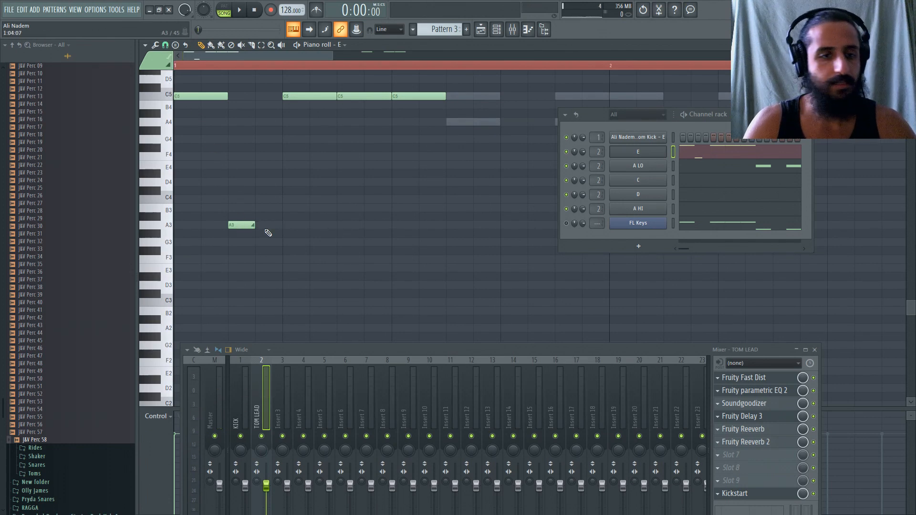
click(204, 303)
key(space)
key(space)
drag(206, 302, 459, 199)
key(space)
Try the slide note at A4 with its length shortened to one step during playback.
scroll(324, 216, down, 1)
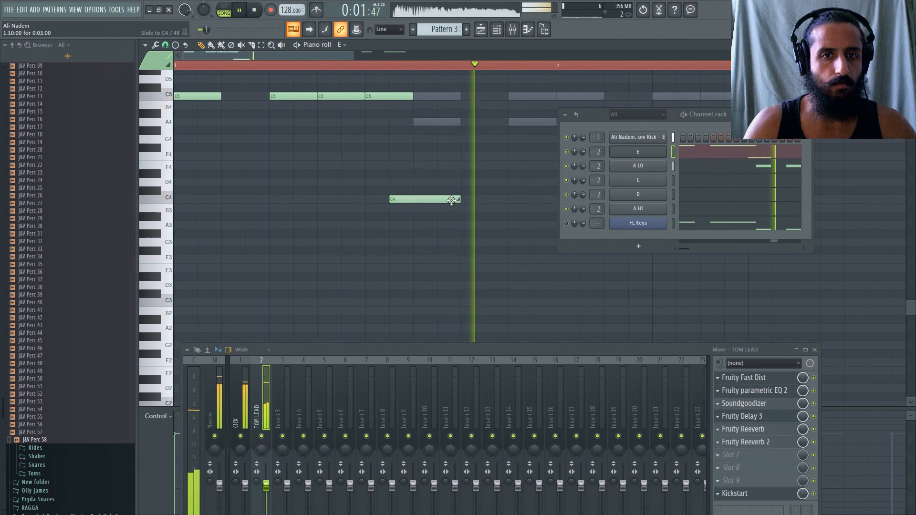
scroll(400, 205, down, 1)
scroll(398, 208, up, 3)
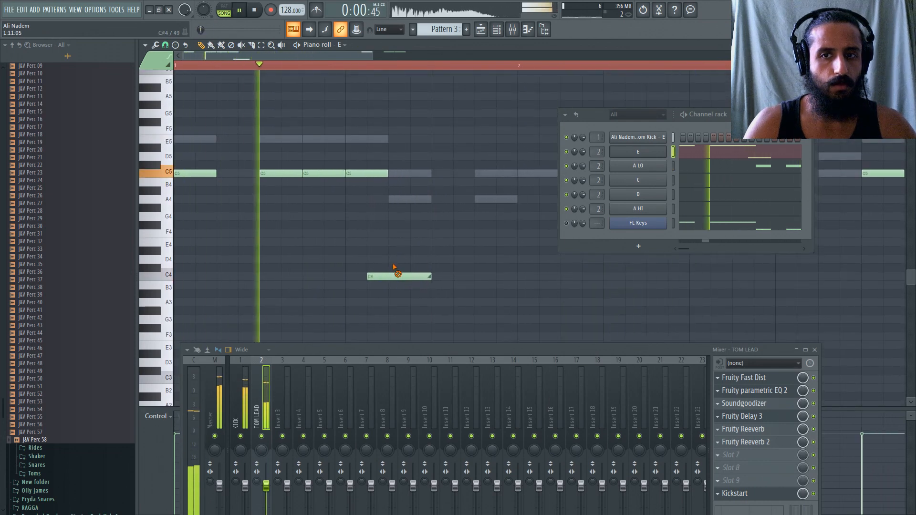
drag(429, 276, 388, 199)
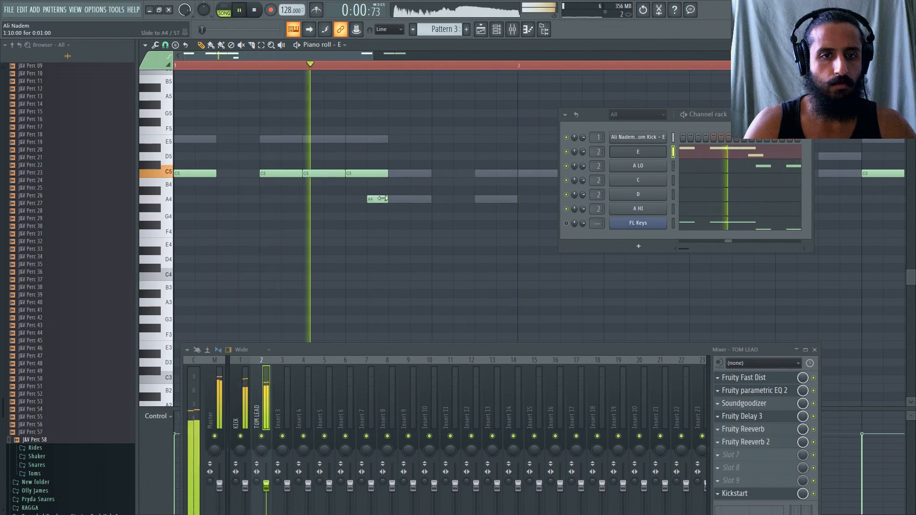
key(space)
Look through the E channel's sample, miscellaneous and volume envelope settings.
click(630, 152)
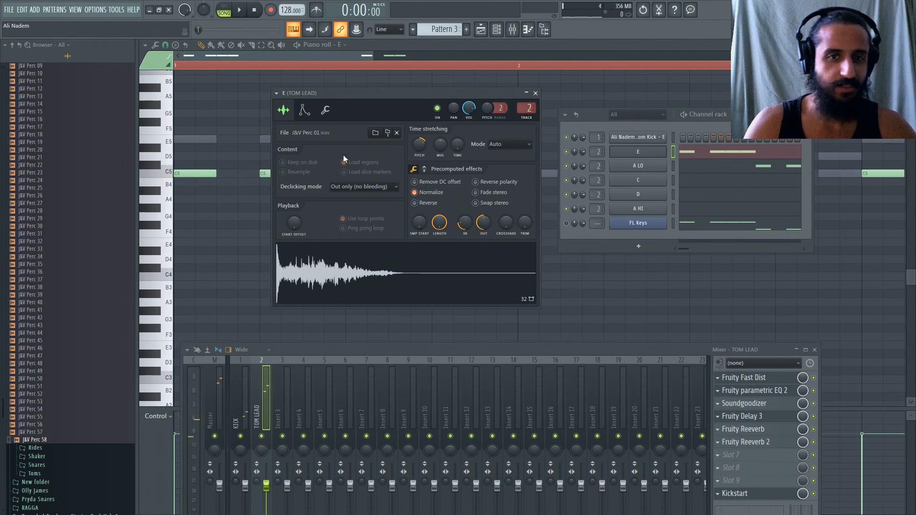
click(304, 110)
click(325, 110)
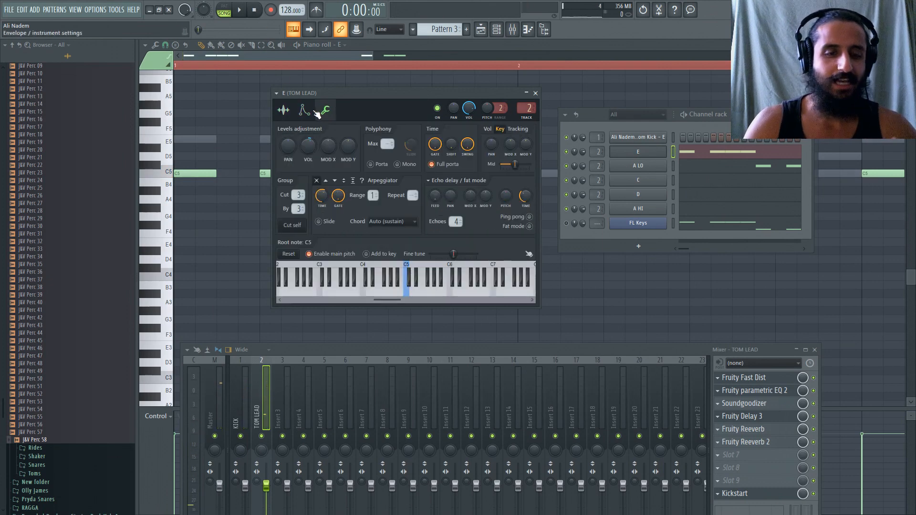
click(304, 111)
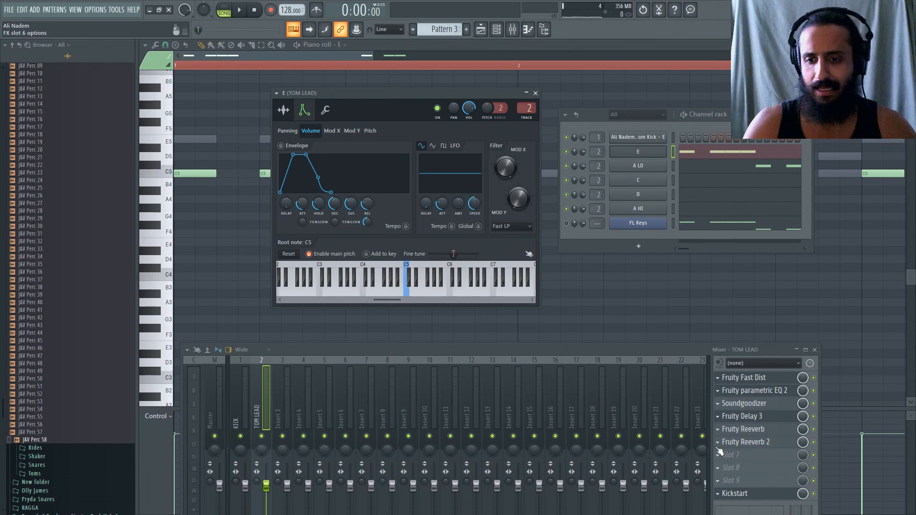
Shift the TOM LEAD track's leading effects down one slot each so that slot 1 is free.
scroll(720, 418, down, 1)
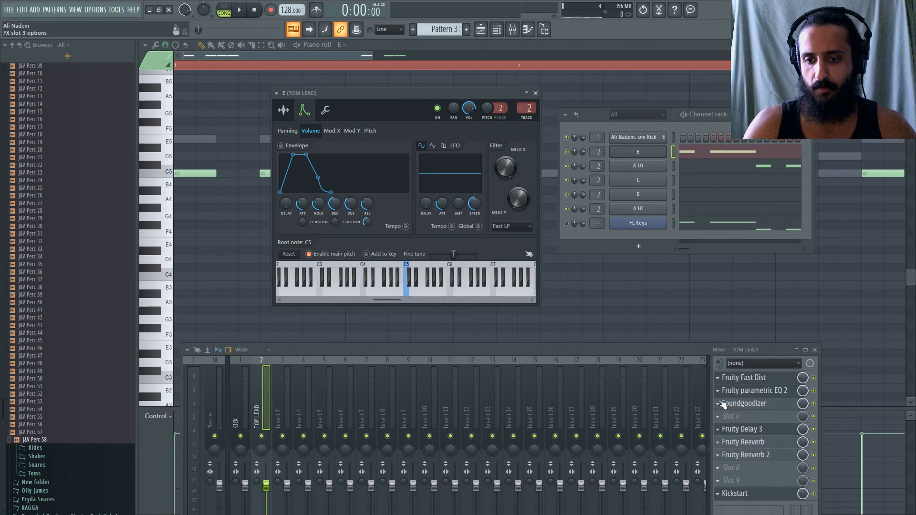
scroll(723, 397, down, 1)
scroll(724, 381, down, 1)
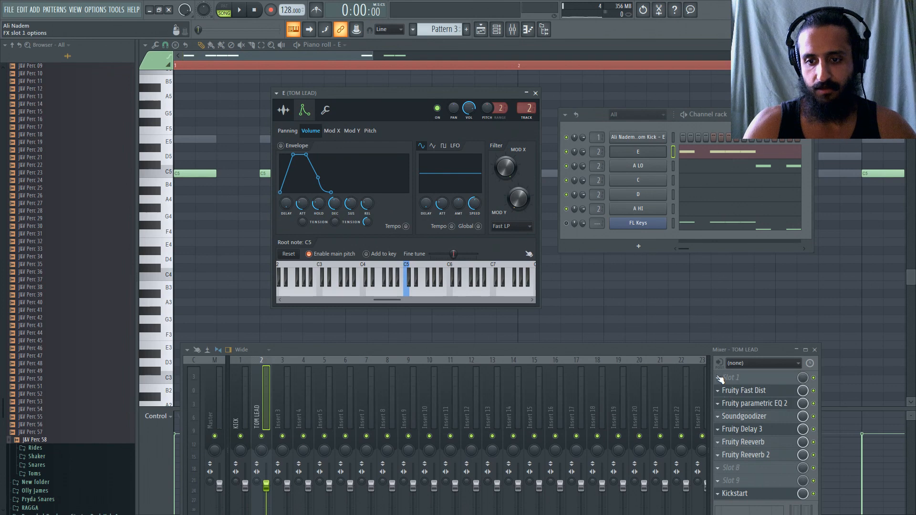
Load TAL BitCrusher into slot 1 of the TOM LEAD track, reposition its window, and audition the effect during playback.
click(719, 378)
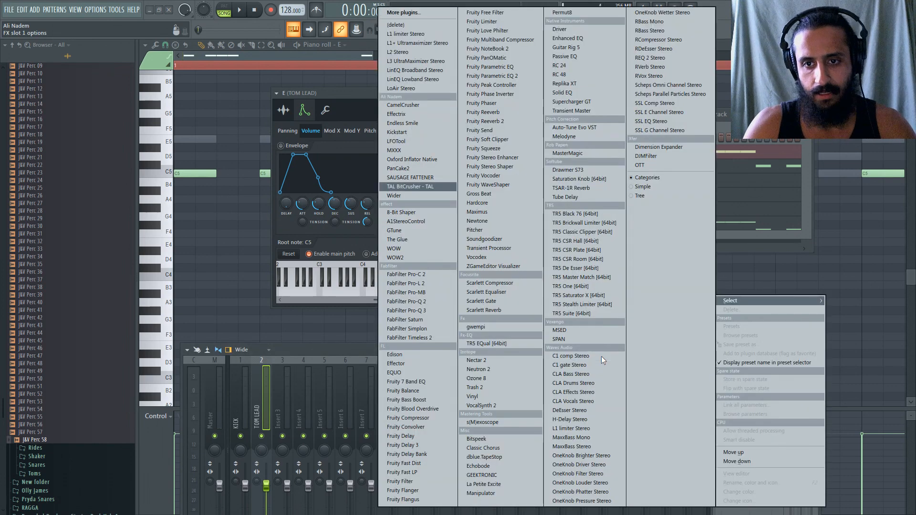
click(414, 186)
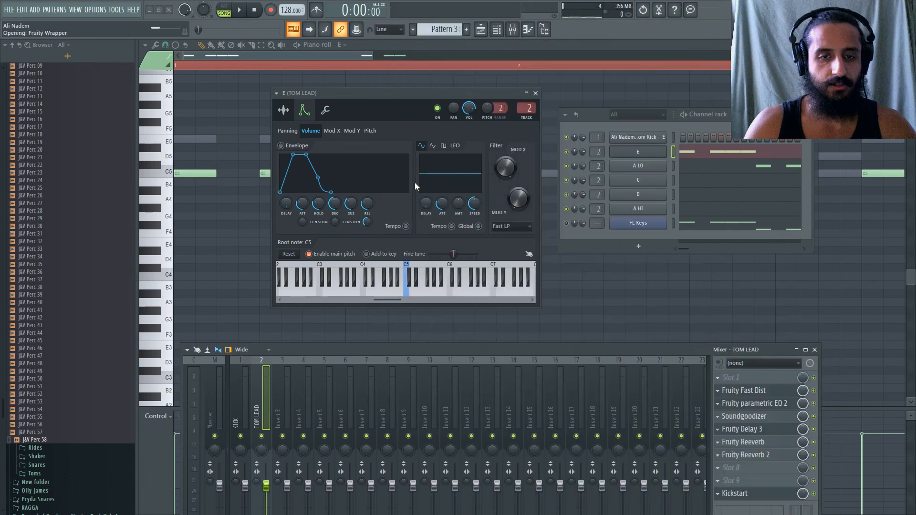
drag(288, 154, 359, 163)
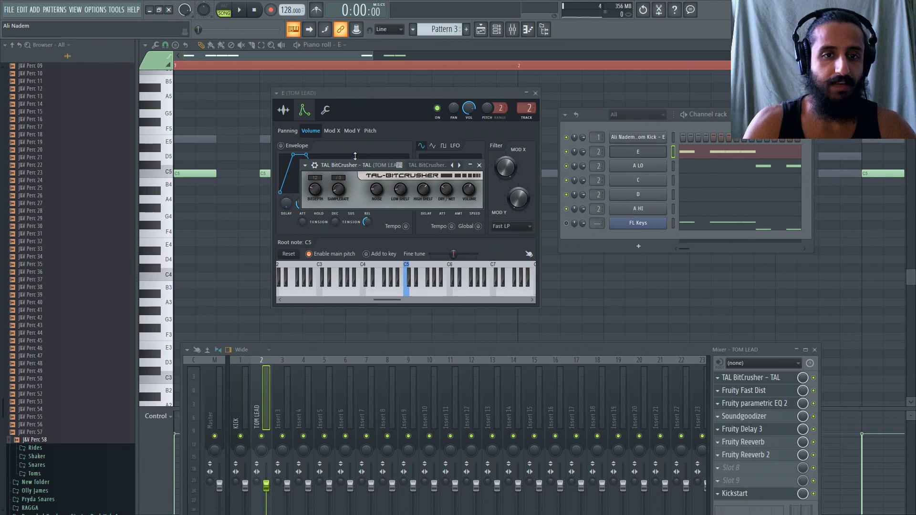
key(space)
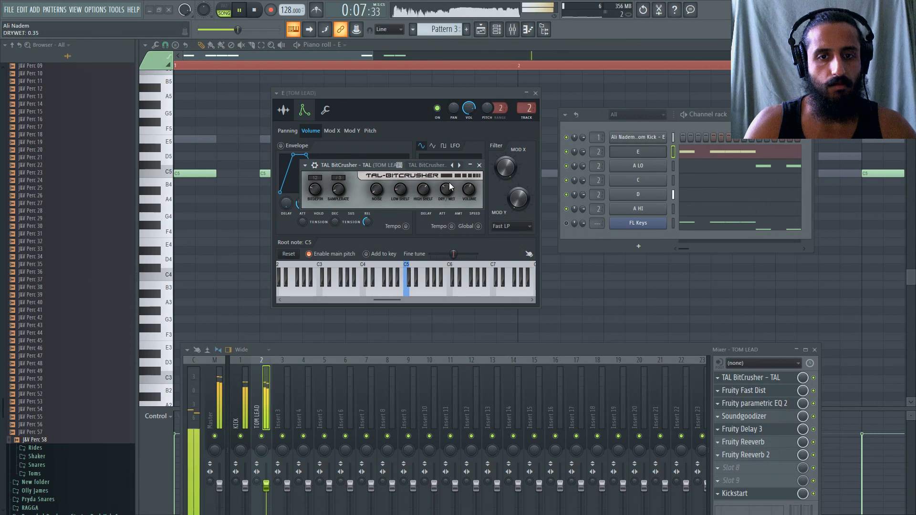
Fine-tune TAL BitCrusher's dry/wet mix and sample rate during playback and close its window.
drag(450, 186, 451, 192)
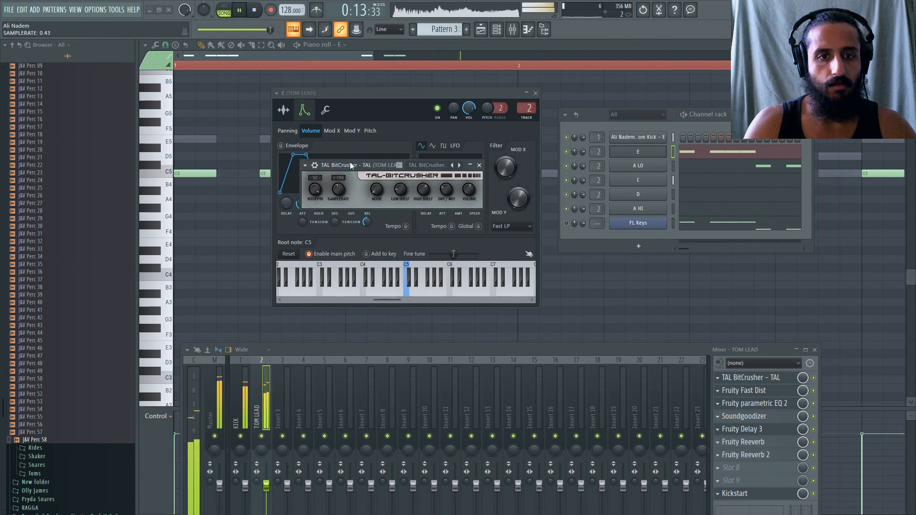
drag(350, 191, 358, 165)
click(482, 165)
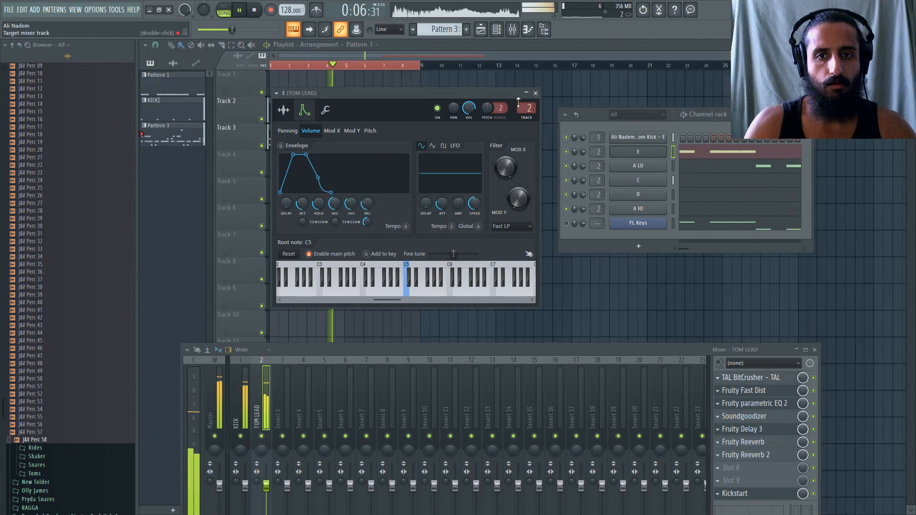
Close the E channel's settings, move the mixer, and load Fruity Soft Clipper into slot 8 of the TOM LEAD track.
click(535, 93)
drag(645, 371, 636, 319)
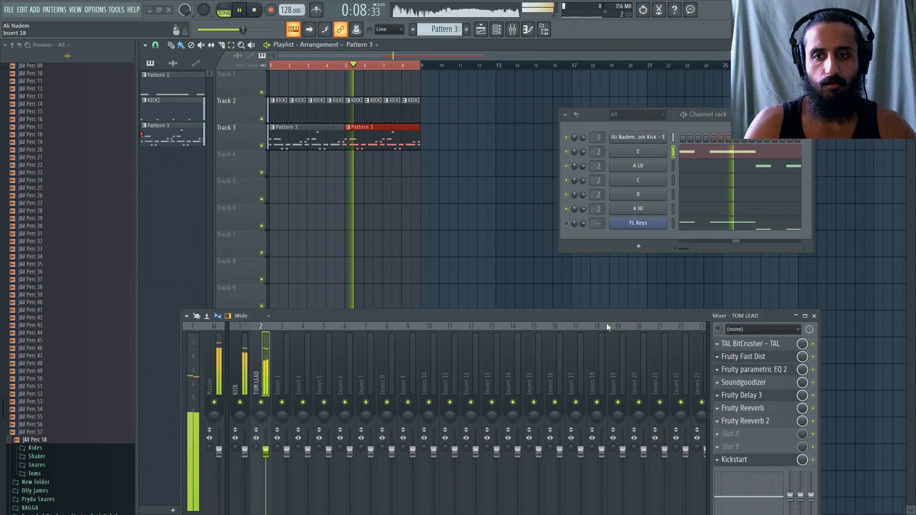
key(space)
key(space)
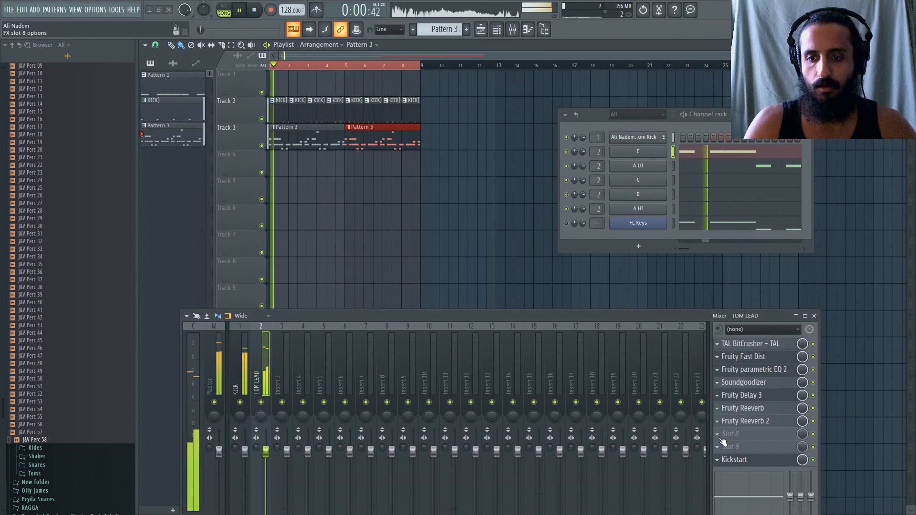
click(722, 435)
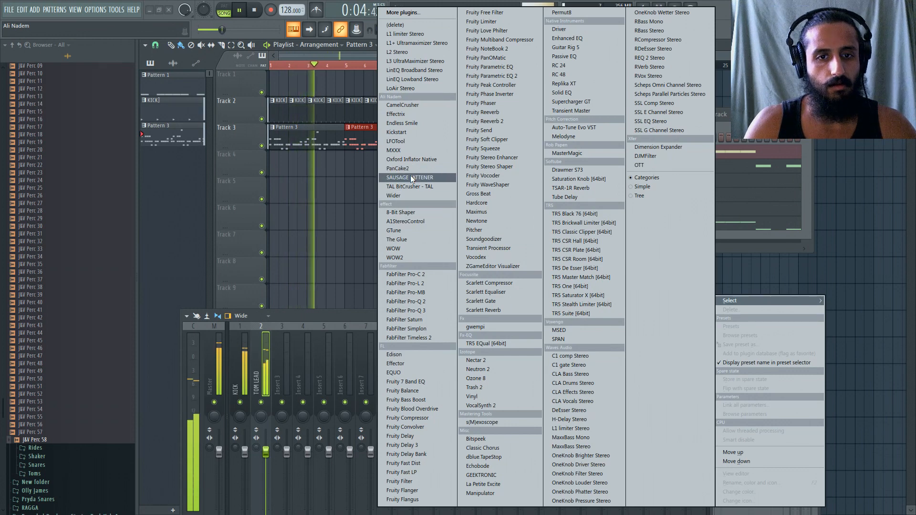
click(486, 139)
key(space)
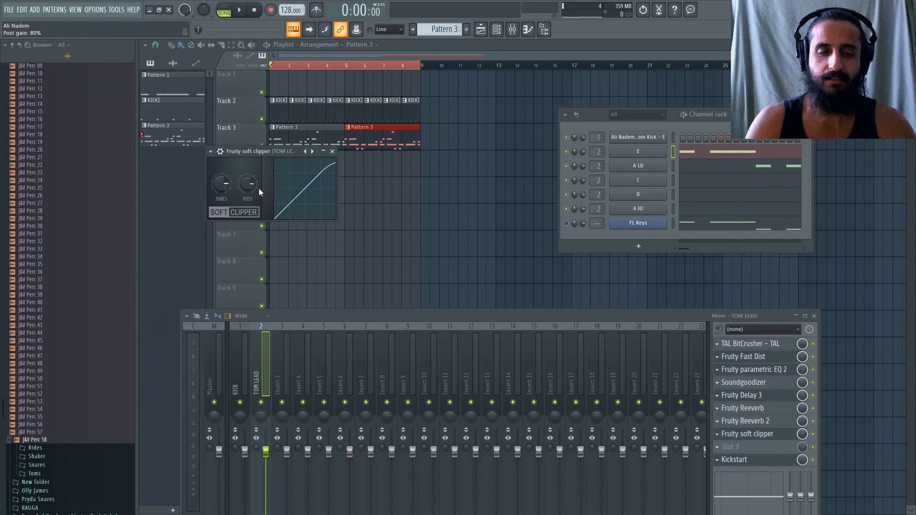
Try the soft clipper's threshold at about -19.9 dB and reset it to its default.
drag(220, 185, 224, 202)
right_click(219, 181)
click(224, 185)
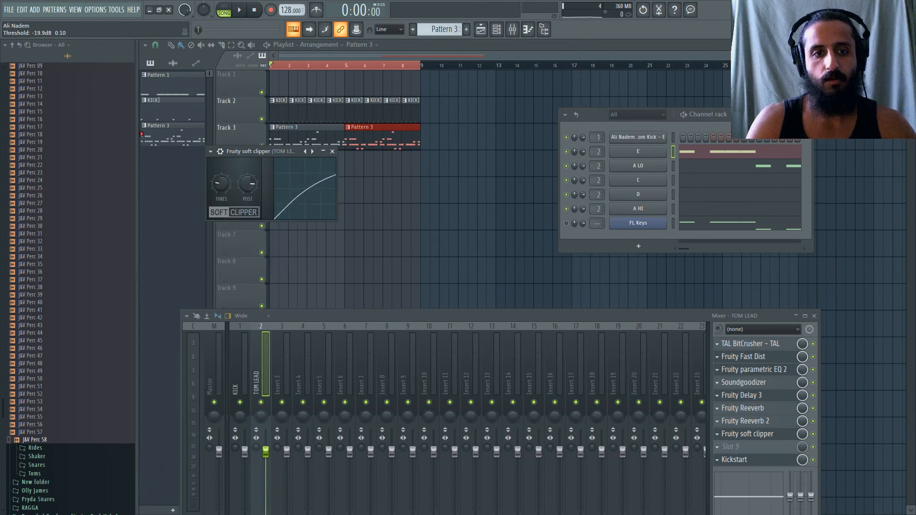
right_click(221, 181)
click(225, 180)
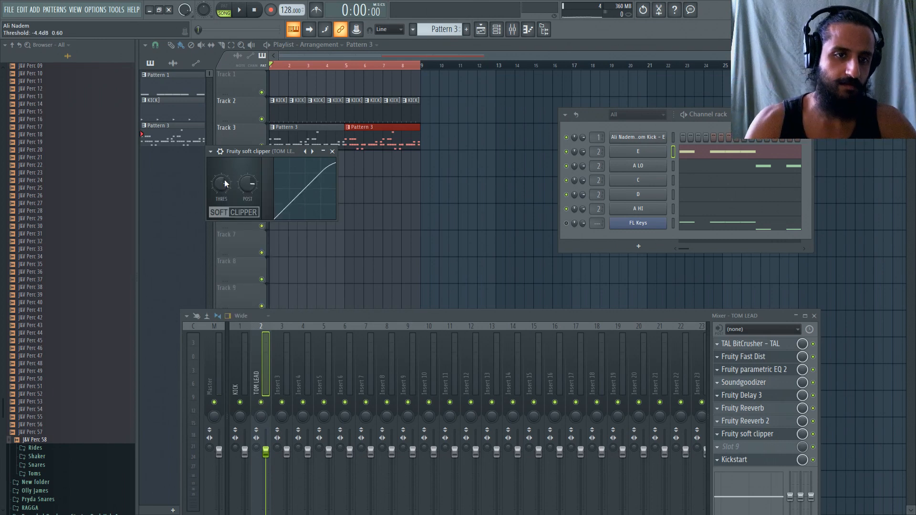
Lower the soft clipper's threshold and adjust its post gain during playback, closing its window when done.
key(space)
drag(224, 181, 224, 201)
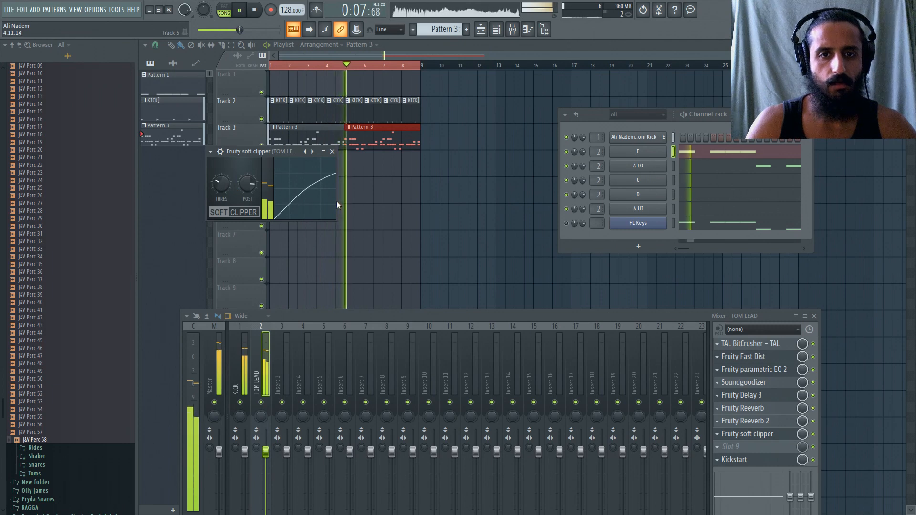
drag(247, 185, 247, 181)
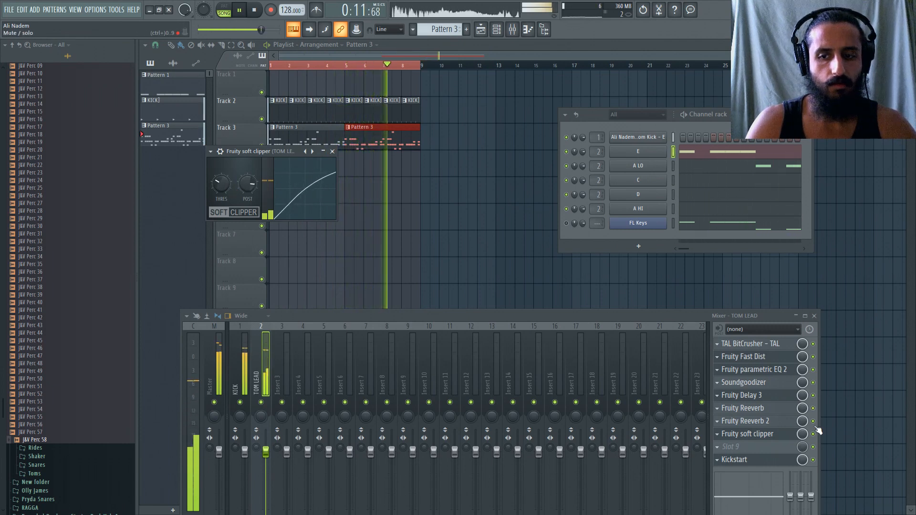
click(333, 152)
Load OTT onto the TOM LEAD track and place it directly above the soft clipper in the effects chain.
click(730, 446)
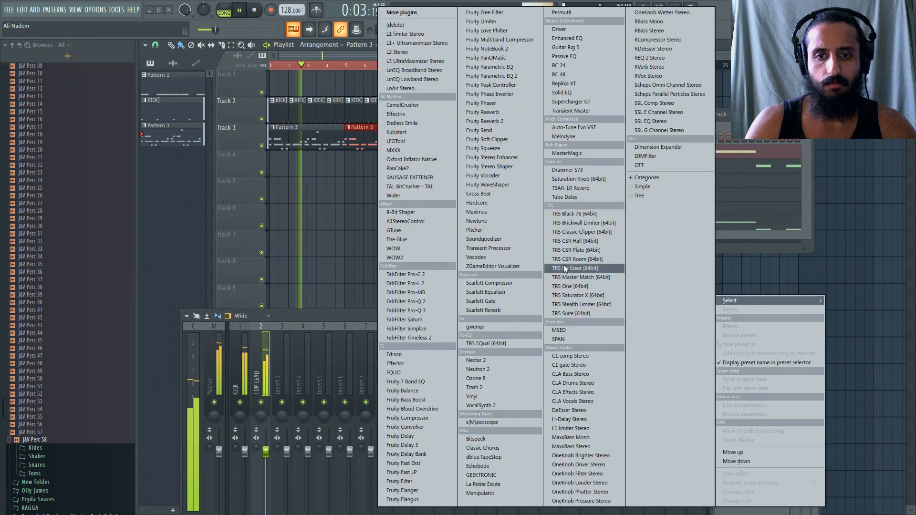
click(659, 165)
click(257, 11)
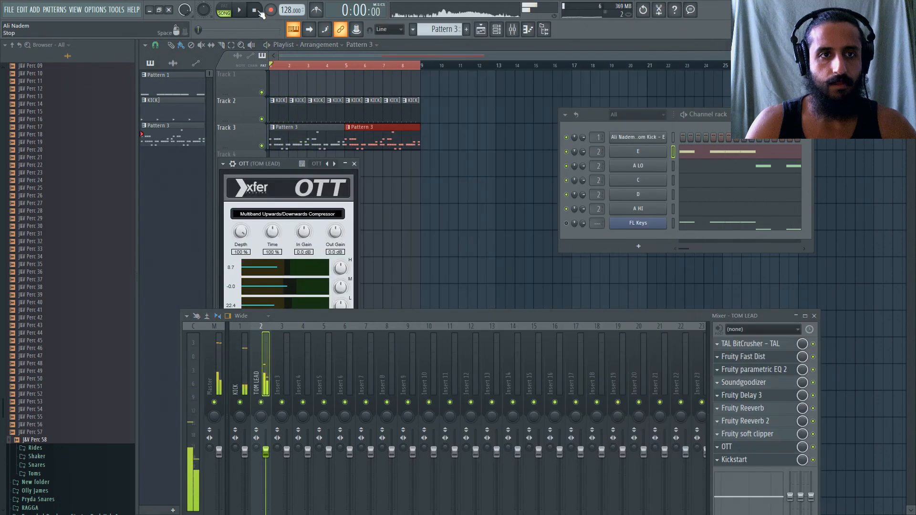
drag(294, 175, 361, 121)
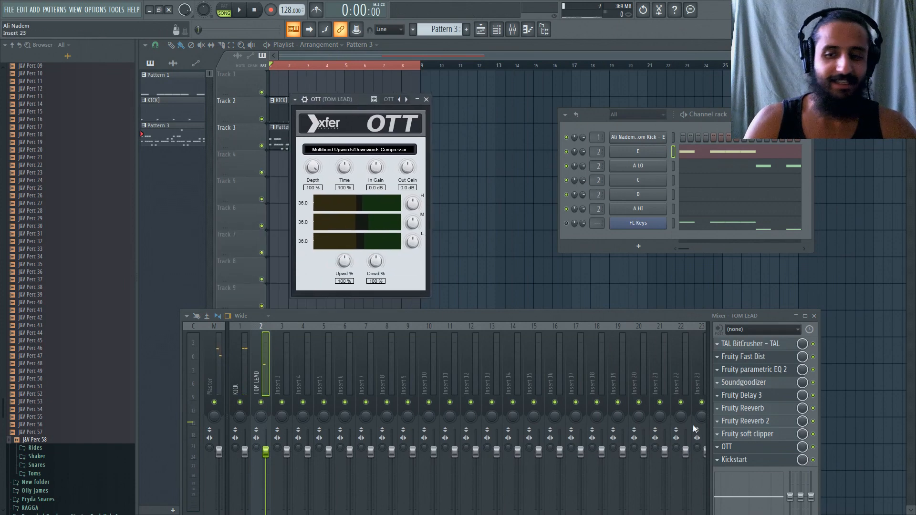
drag(724, 450, 725, 412)
drag(723, 412, 724, 438)
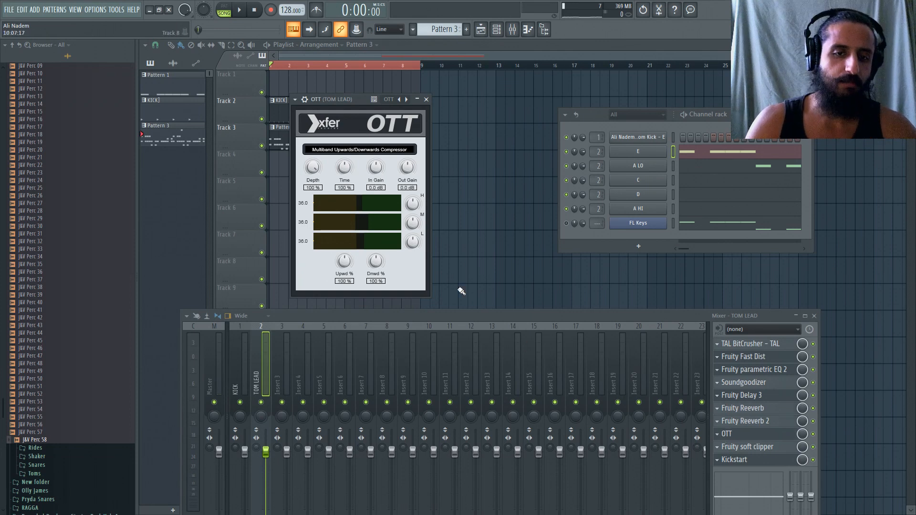
Set OTT's upward and downward strengths to 50% and its depth to 7%, checking the high band gain during playback.
drag(308, 170, 333, 334)
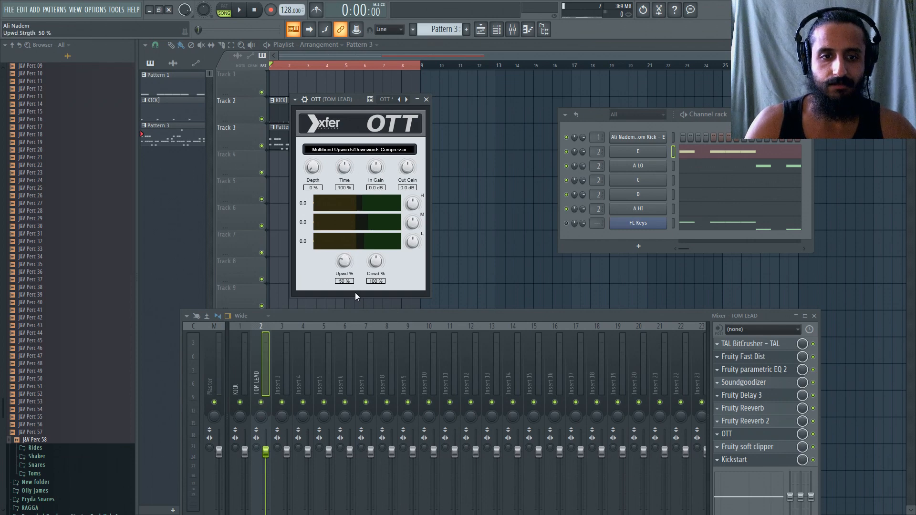
drag(375, 261, 384, 290)
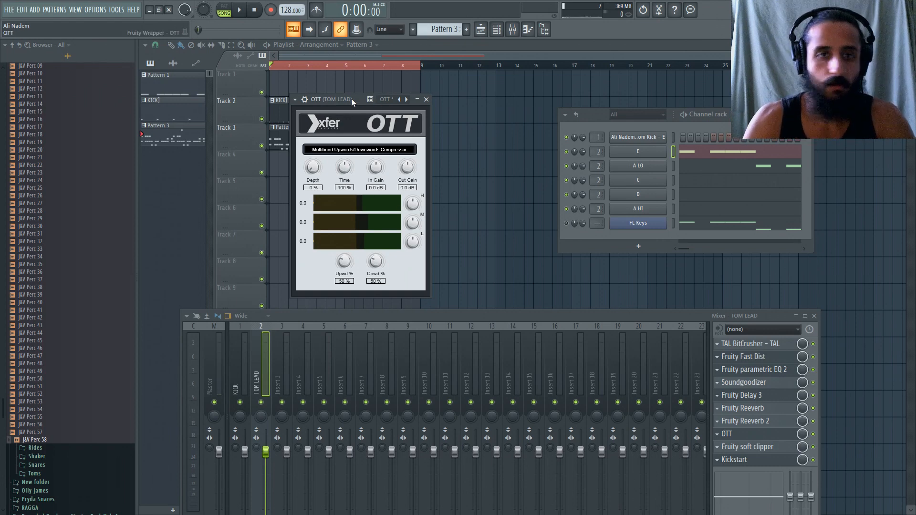
key(space)
drag(310, 171, 311, 167)
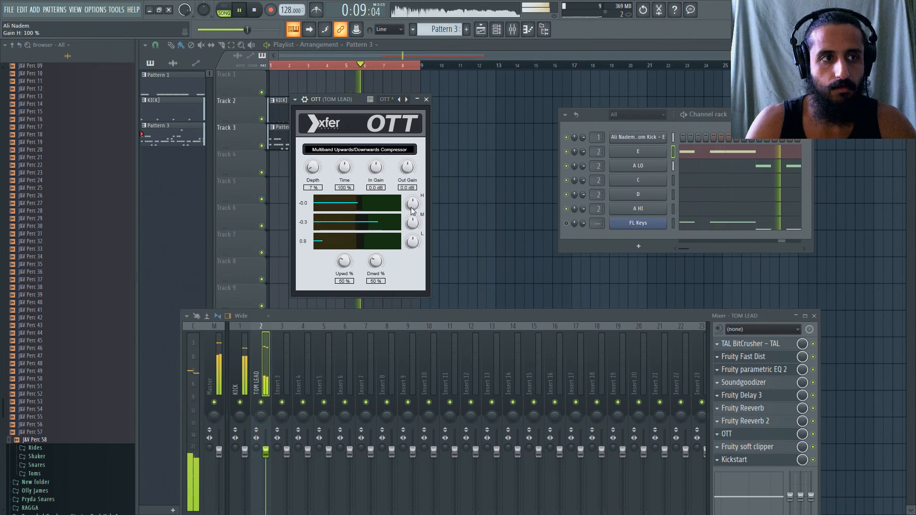
drag(411, 208, 413, 212)
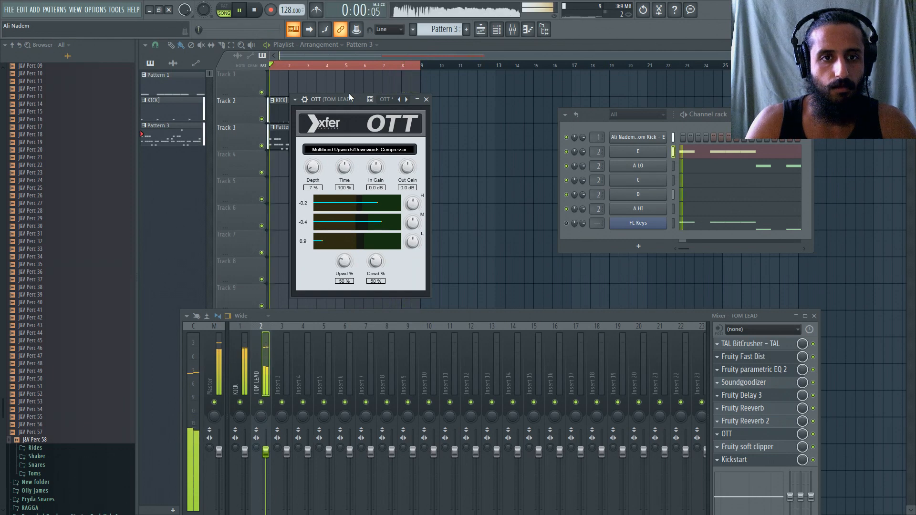
Set OTT's time to 50% and audition the mid and low band gains, leaving both at 100%.
drag(350, 97, 376, 93)
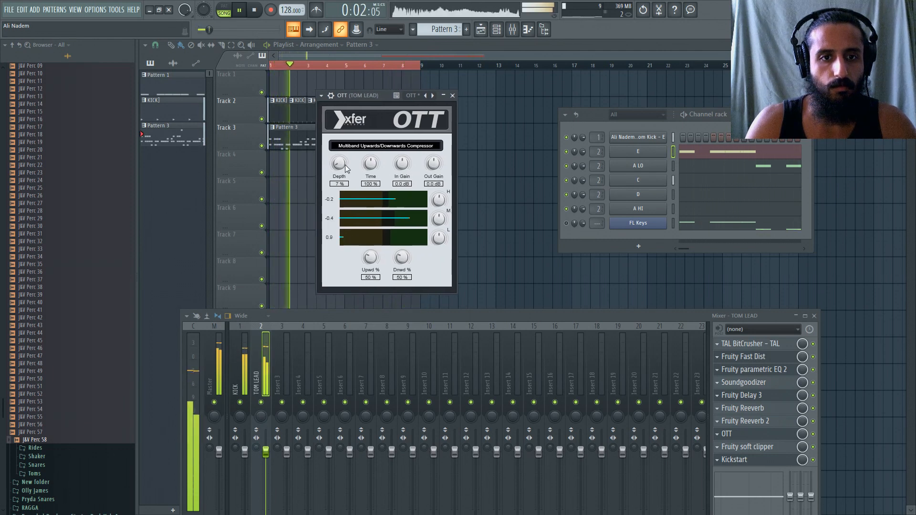
drag(371, 164, 380, 203)
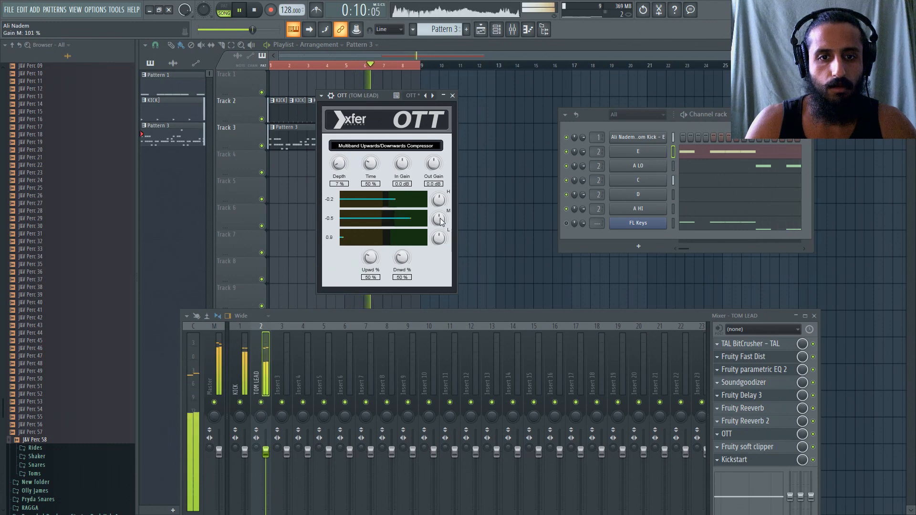
mouse_move(440, 219)
mouse_down()
mouse_move(450, 239)
mouse_move(448, 228)
mouse_up()
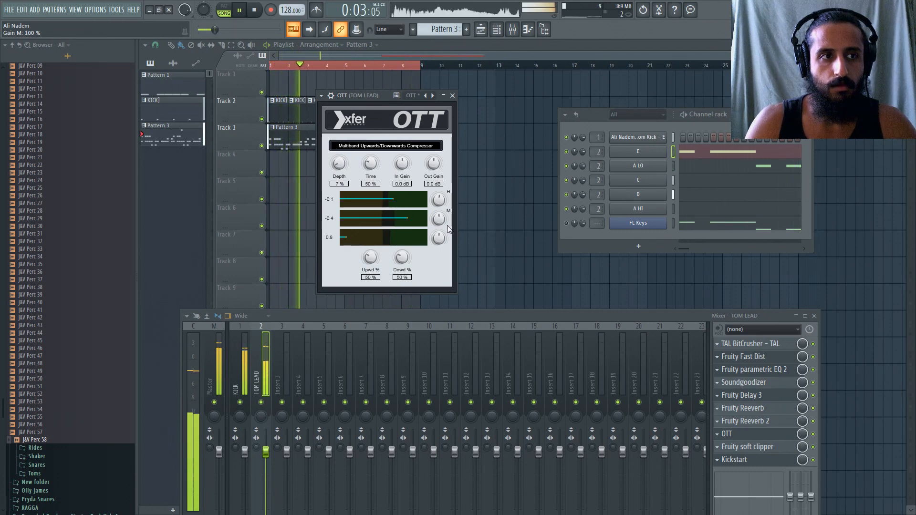
drag(439, 238, 456, 174)
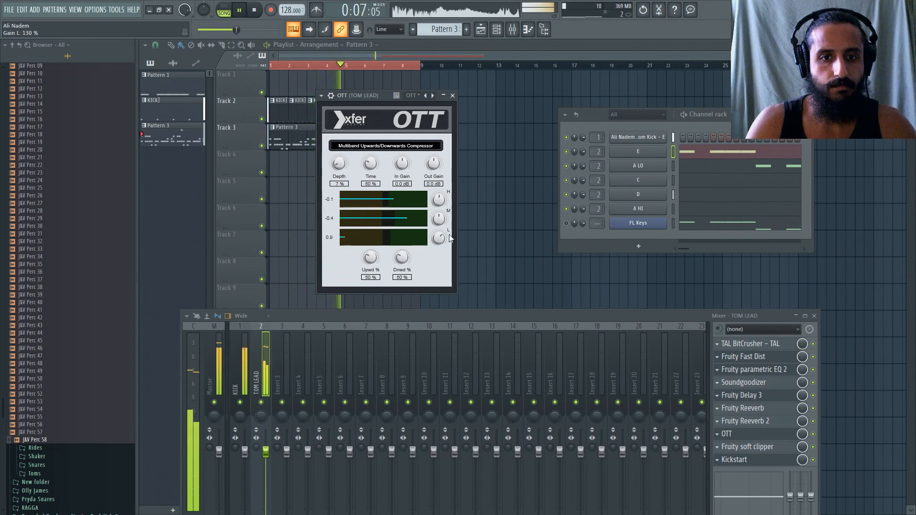
drag(449, 235, 450, 250)
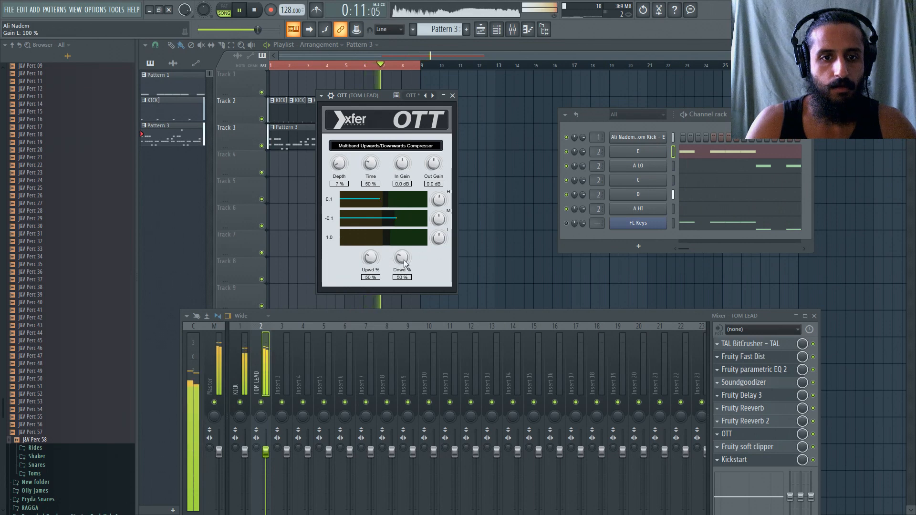
Try OTT's upward and downward strengths at 200% and depth at 10%, restoring them to 50% and 7%.
drag(372, 261, 393, 172)
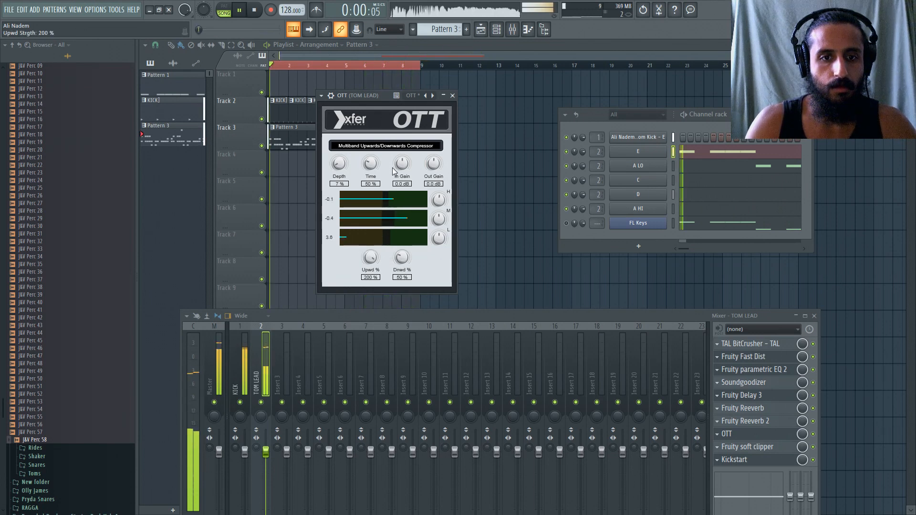
mouse_move(339, 164)
mouse_down()
mouse_move(342, 153)
mouse_move(347, 181)
mouse_move(347, 172)
mouse_up()
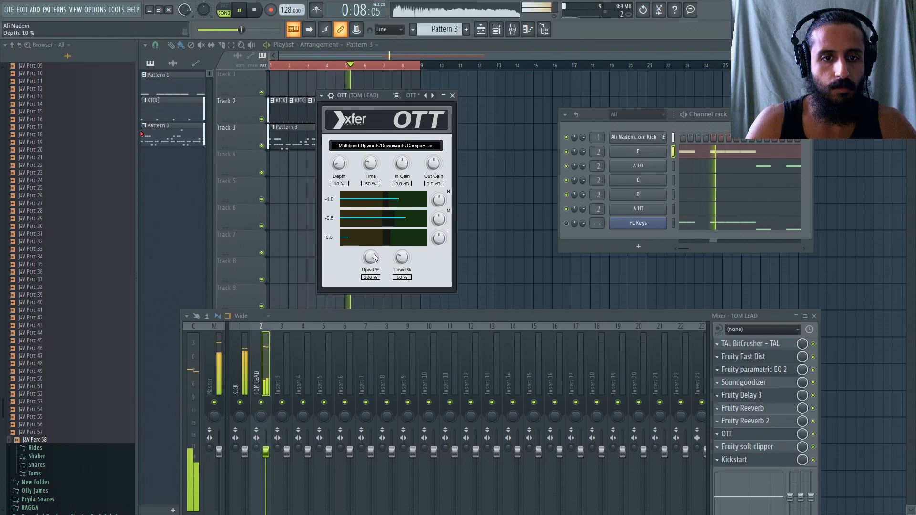
drag(375, 258, 404, 176)
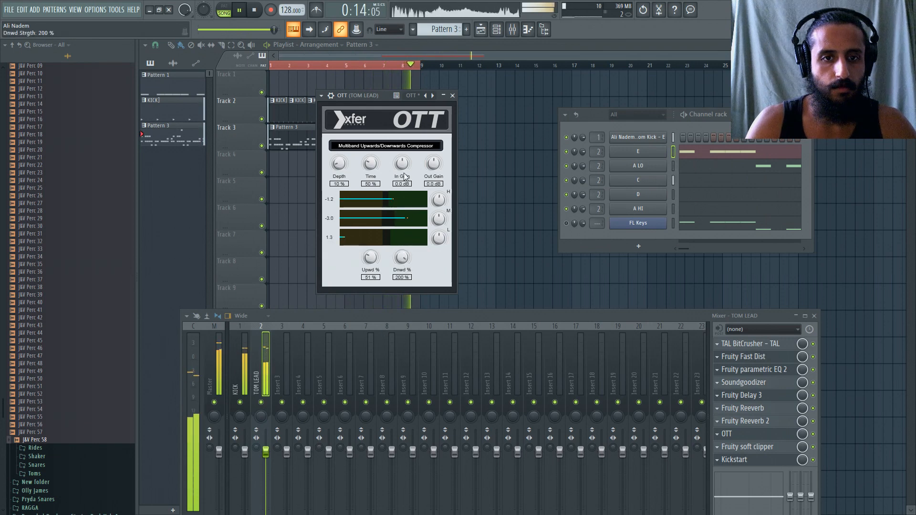
drag(370, 255, 419, 162)
mouse_move(340, 169)
mouse_down()
mouse_move(349, 163)
mouse_move(351, 178)
mouse_up()
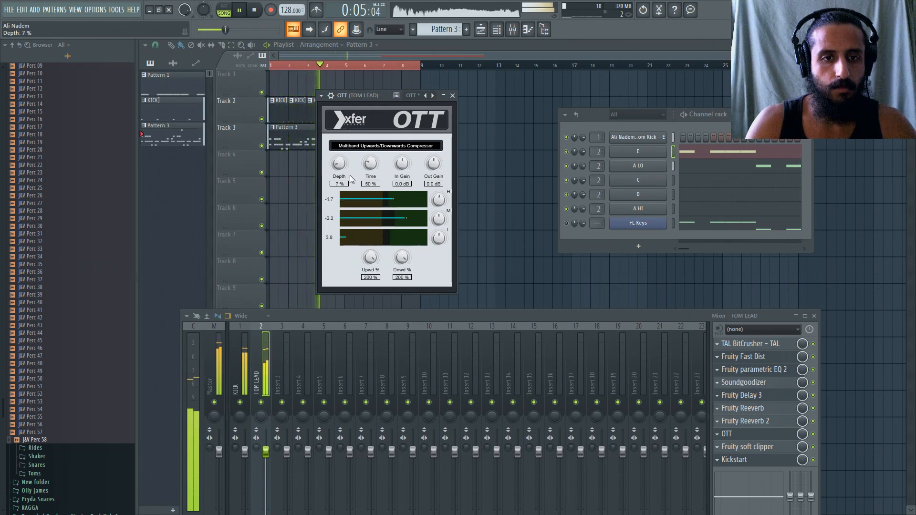
drag(370, 258, 377, 305)
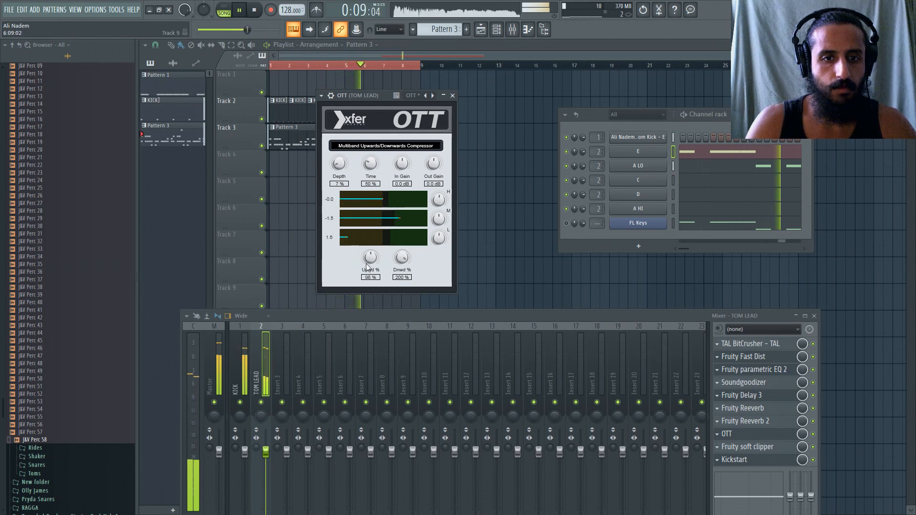
drag(368, 267, 418, 350)
key(space)
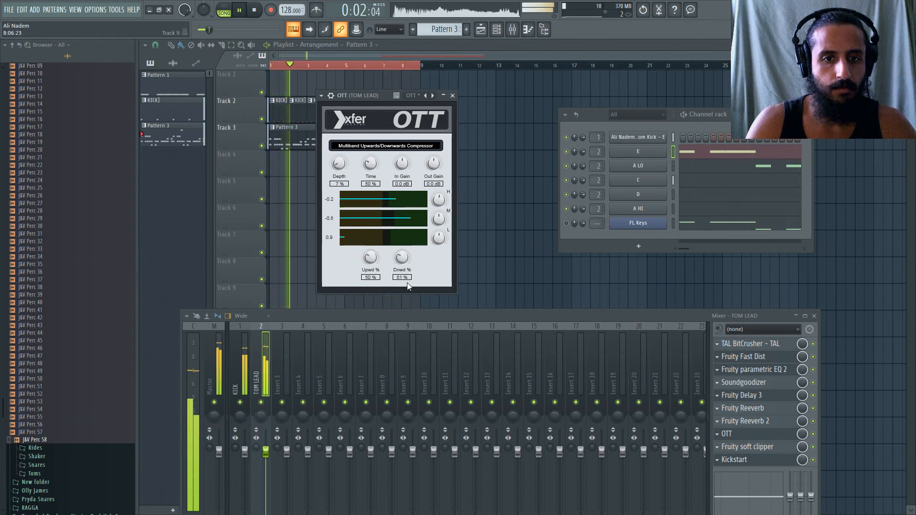
drag(402, 260, 404, 264)
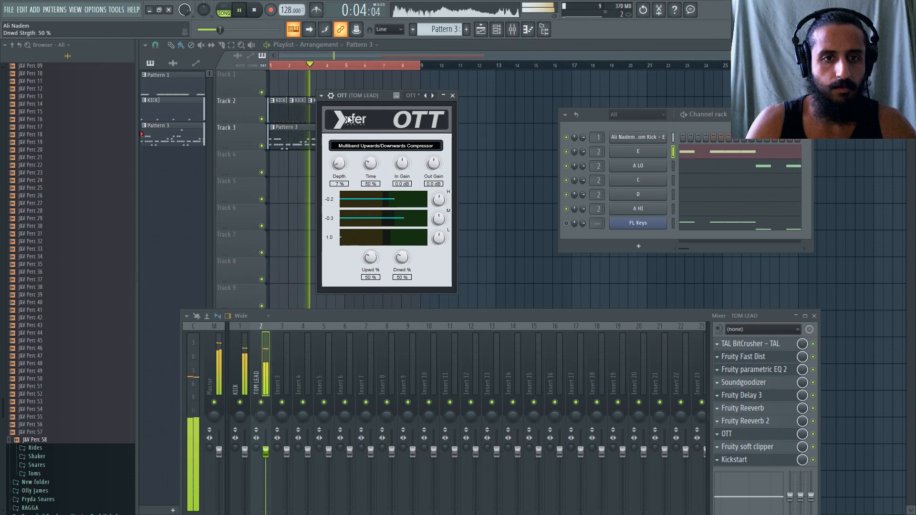
Restart playback and toggle the OTT slot to compare the TOM LEAD sound with and without it.
drag(355, 98, 357, 96)
key(space)
key(space)
click(813, 434)
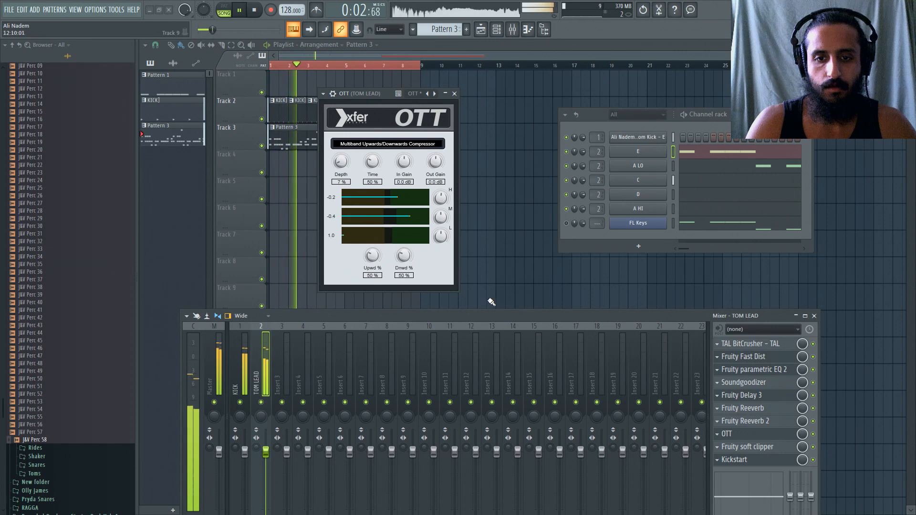
key(space)
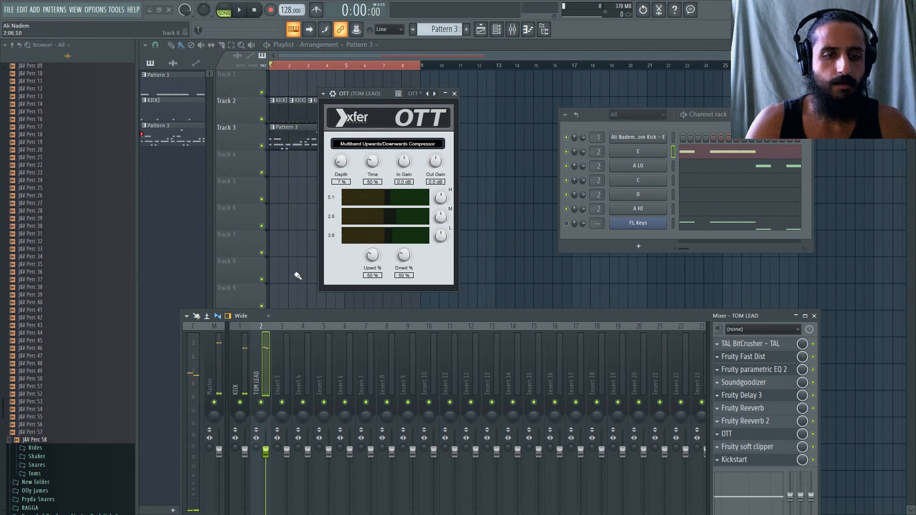
Solo the TOM LEAD mixer track, reposition the mixer, and play the lead on its own.
drag(307, 316, 342, 98)
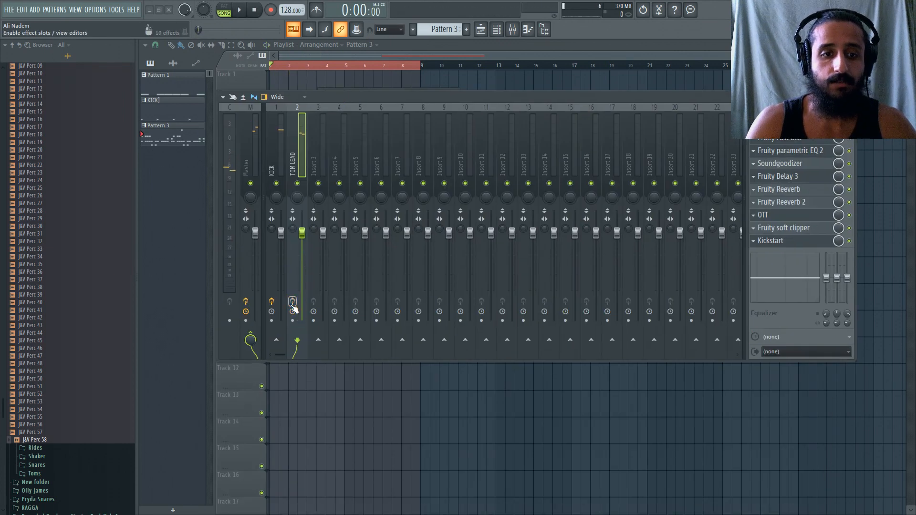
right_click(299, 183)
drag(319, 98, 323, 168)
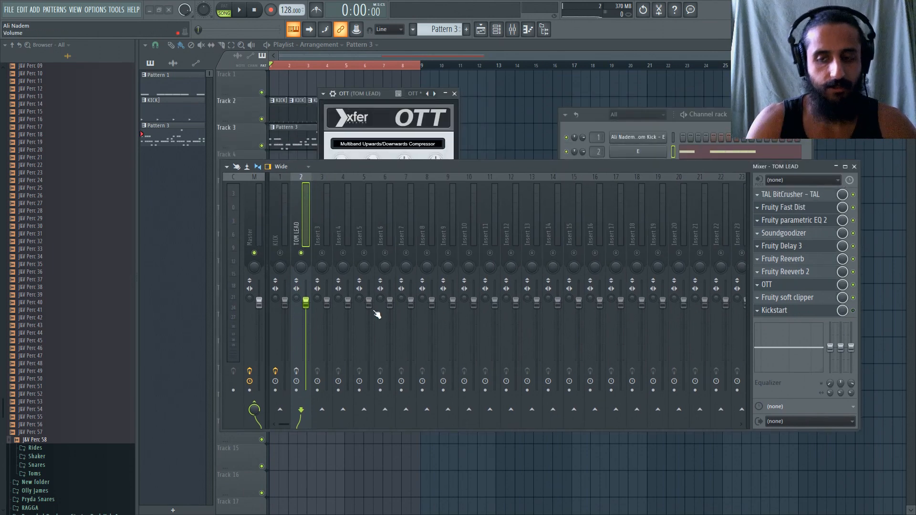
key(space)
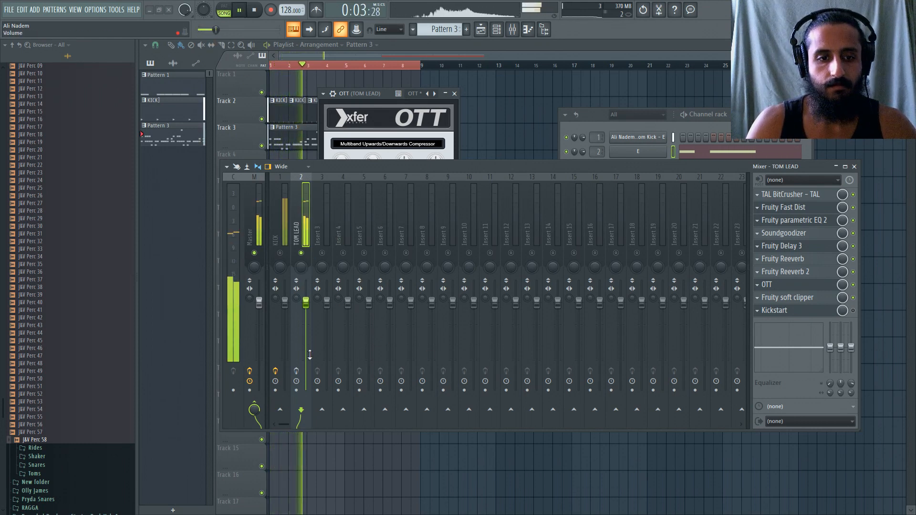
Switch the TOM LEAD track's latency compensation setting and play the lead on its own again before stopping.
key(space)
click(296, 381)
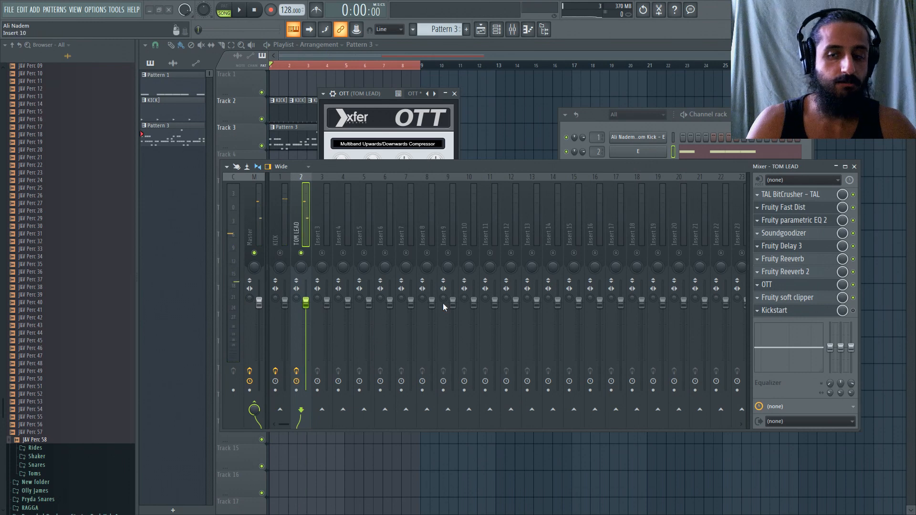
key(space)
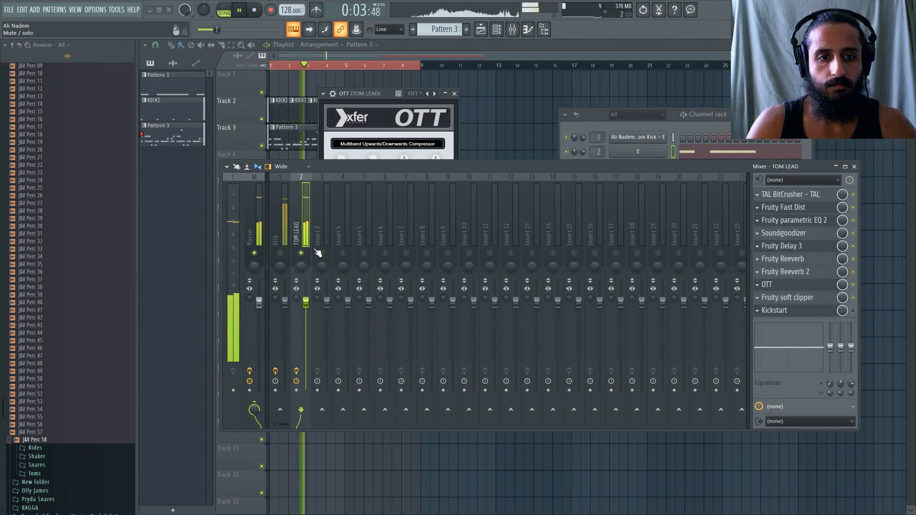
key(space)
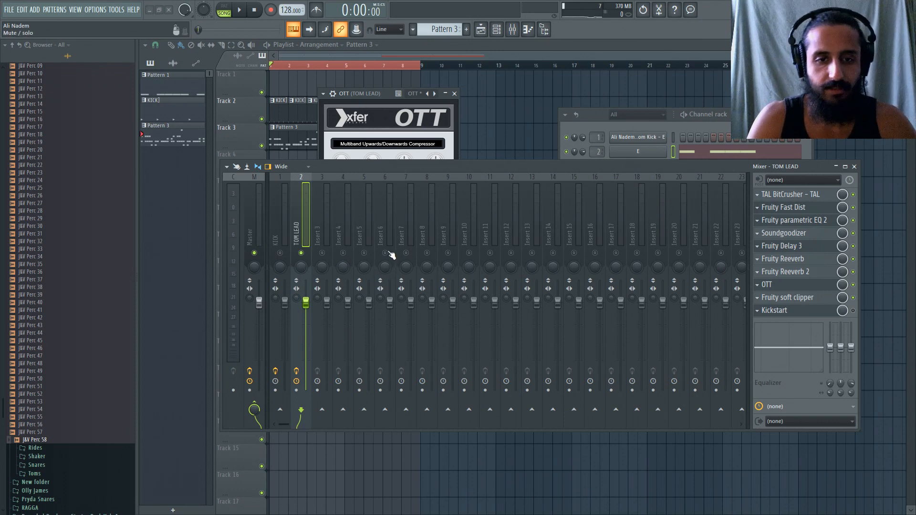
Route the TOM LEAD mixer track to Insert 3 only and delete Kickstart from its effects slot 10.
click(322, 410)
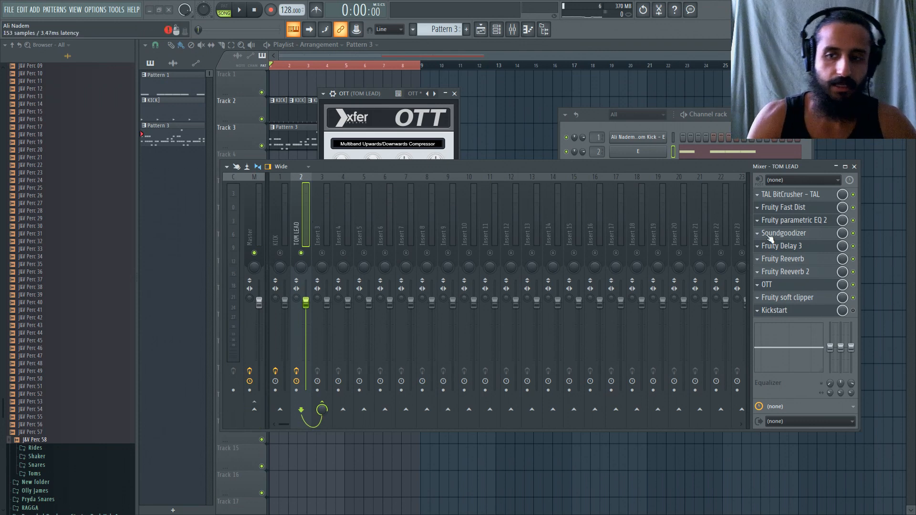
click(757, 310)
mouse_move(782, 300)
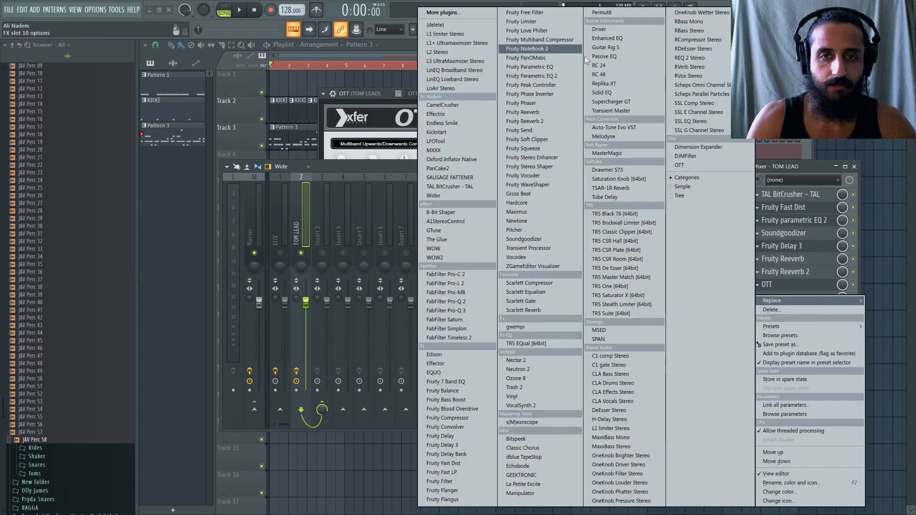
click(485, 24)
Rename mixer Insert 3 as TOM LEAD BUSS.
double_click(317, 221)
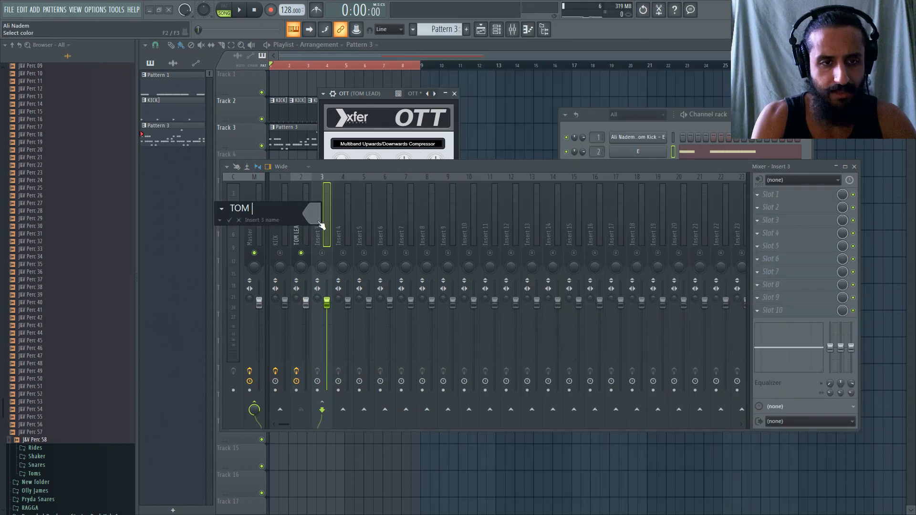
text(TOM LEAD BUSS)
key(Return)
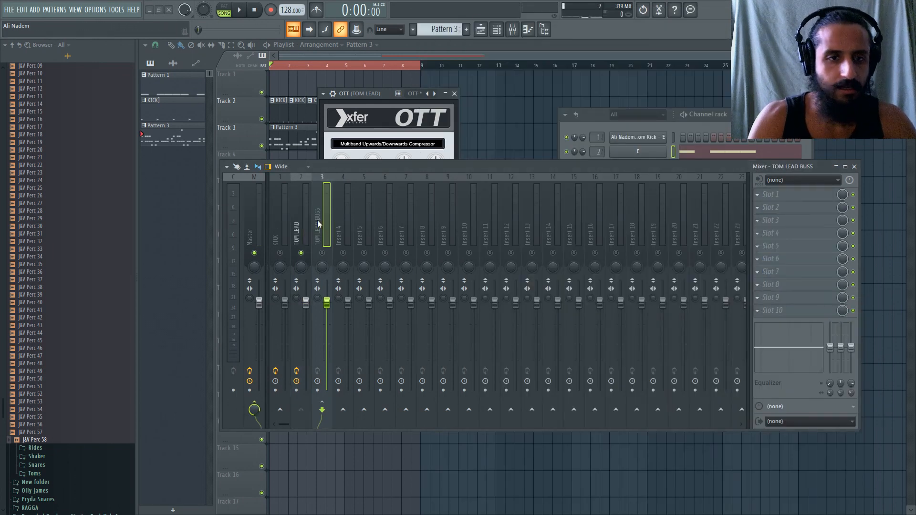
click(305, 219)
click(324, 220)
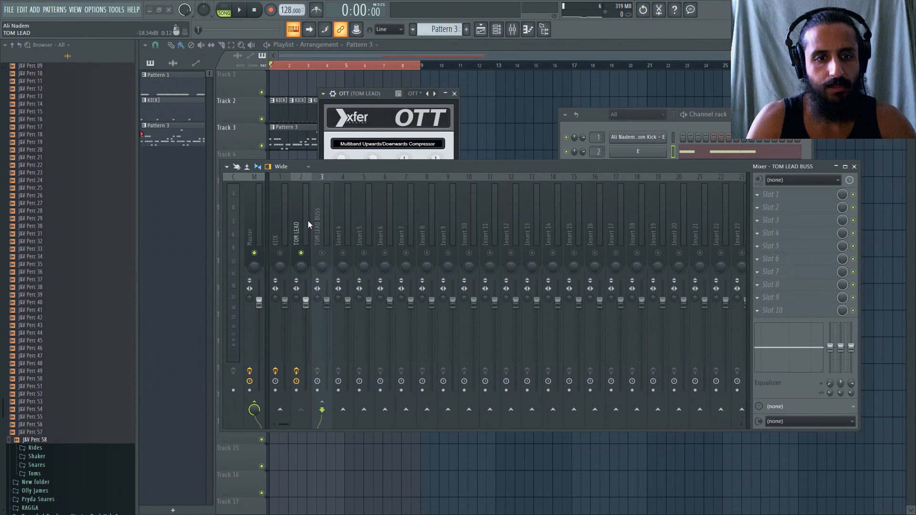
Colour the KICK mixer track dark blue.
click(305, 220)
click(272, 220)
double_click(282, 219)
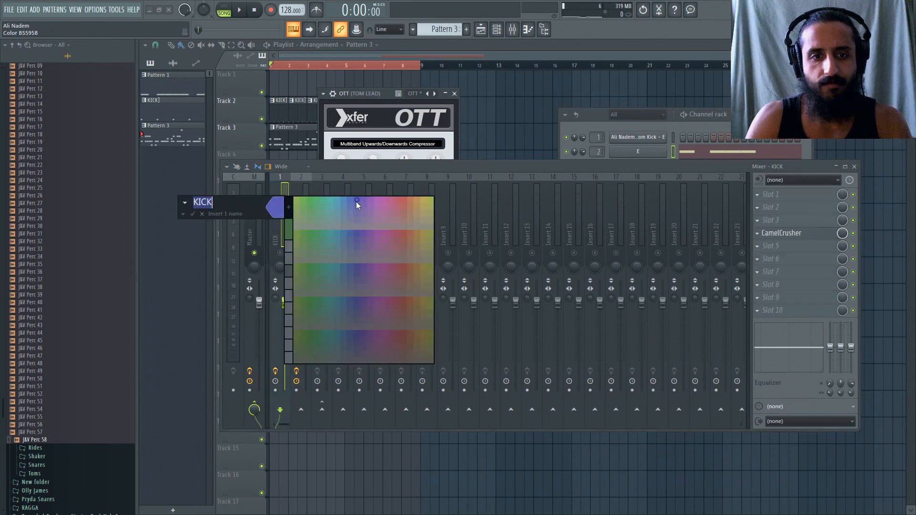
click(356, 201)
click(332, 212)
Colour the TOM LEAD and TOM LEAD BUSS mixer tracks blue and unmute TOM LEAD BUSS.
double_click(307, 213)
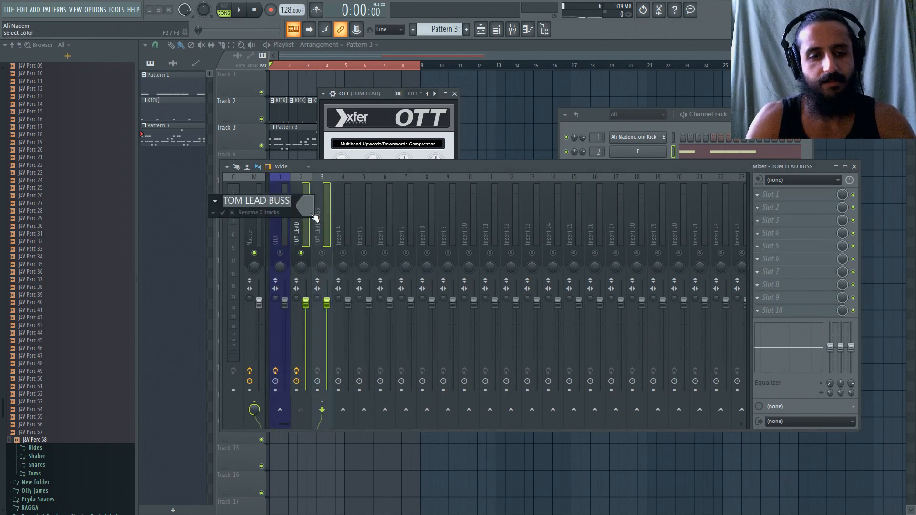
click(357, 206)
click(368, 205)
click(316, 215)
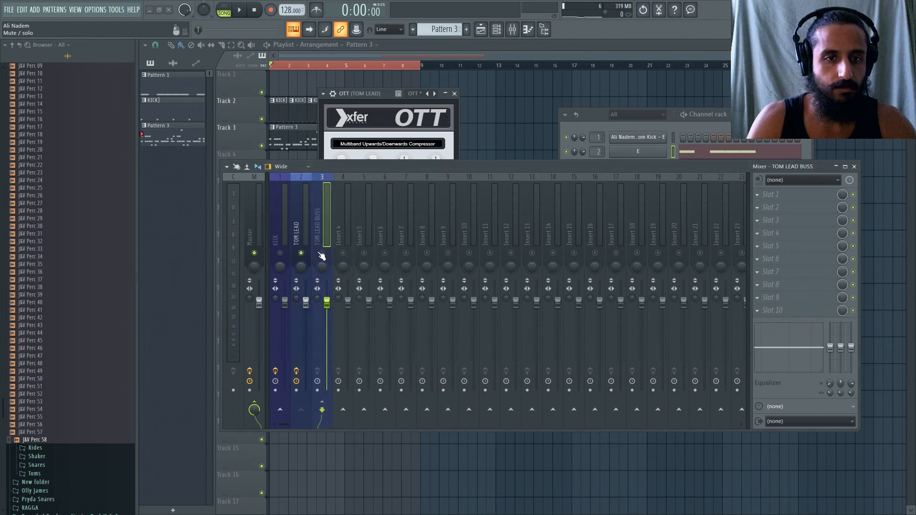
click(306, 236)
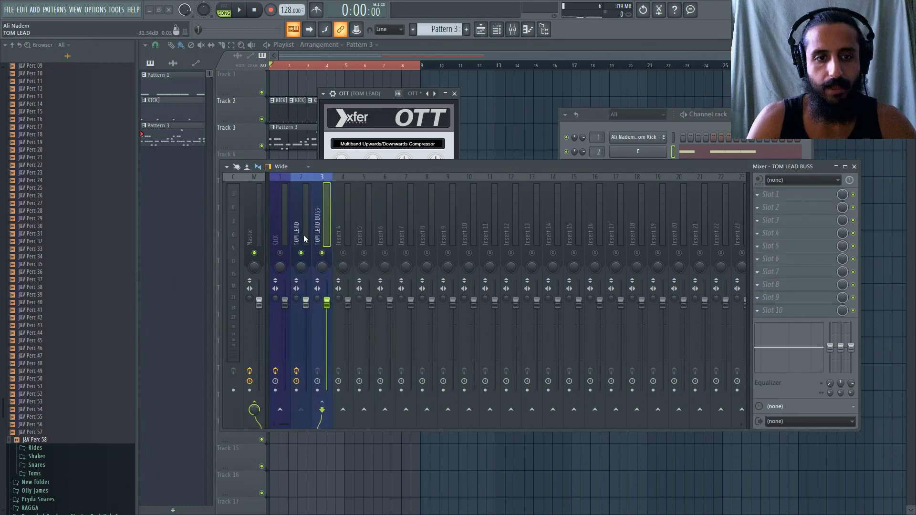
Load Kickstart into slot 10 of the TOM LEAD BUSS track and close its plugin window.
click(758, 311)
mouse_move(787, 300)
click(439, 131)
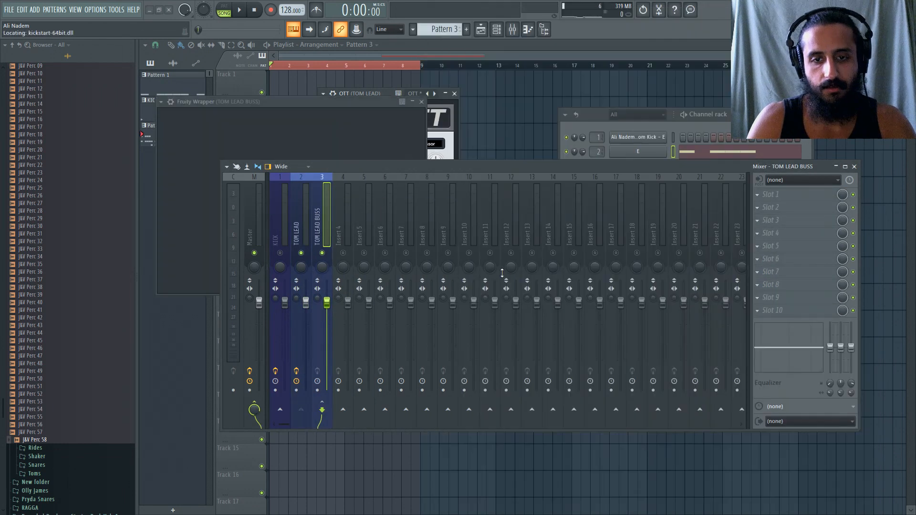
click(443, 101)
click(320, 204)
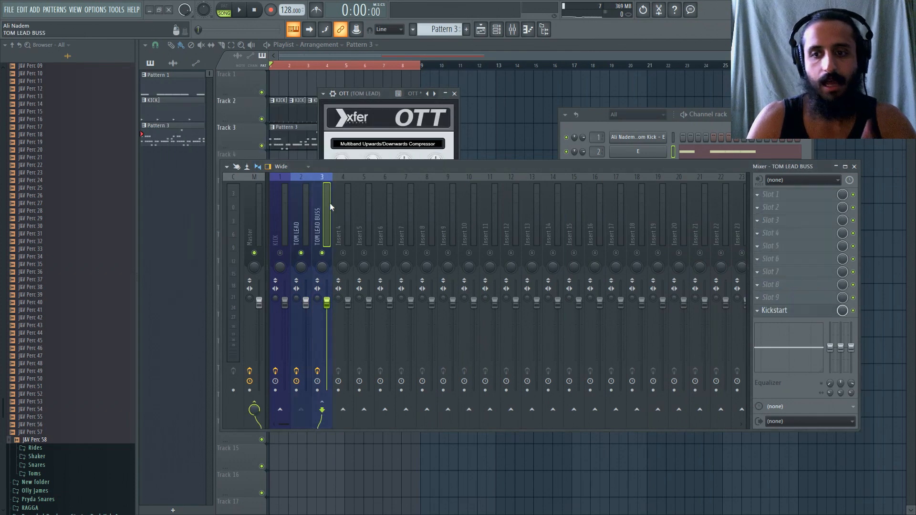
click(311, 203)
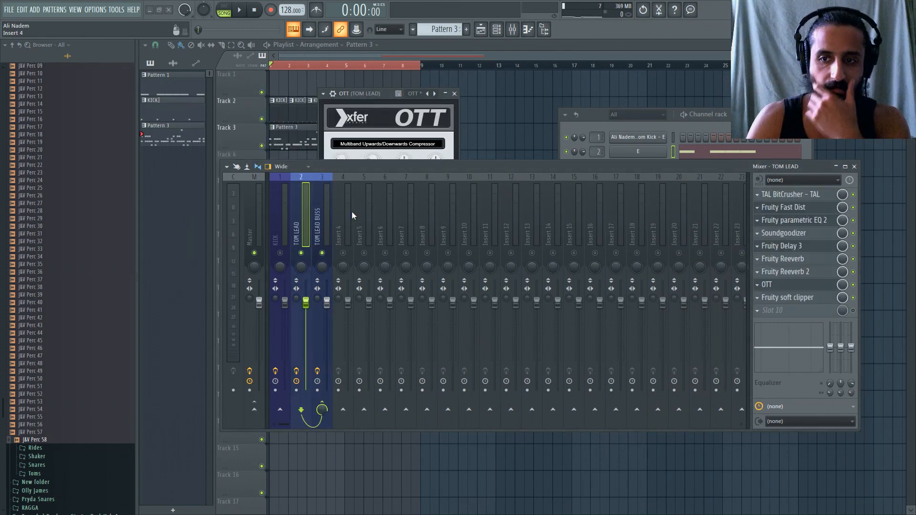
click(762, 313)
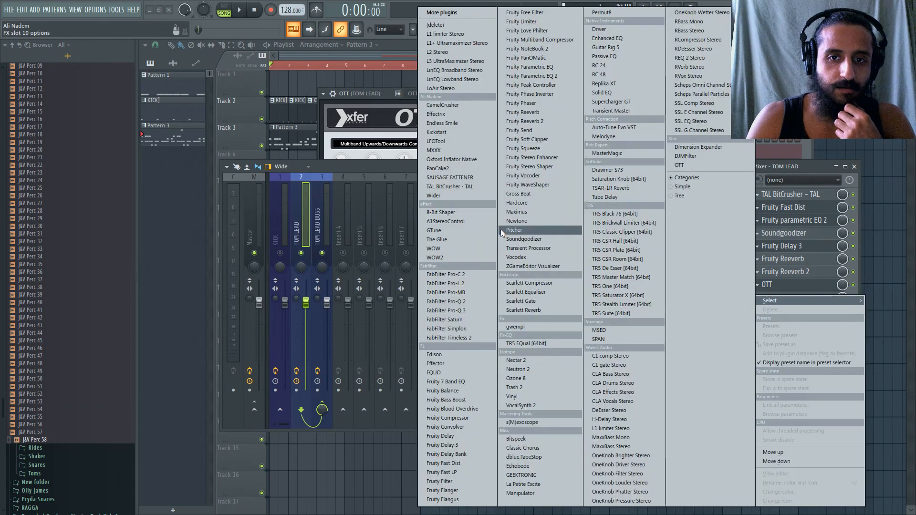
click(546, 87)
drag(479, 165, 629, 273)
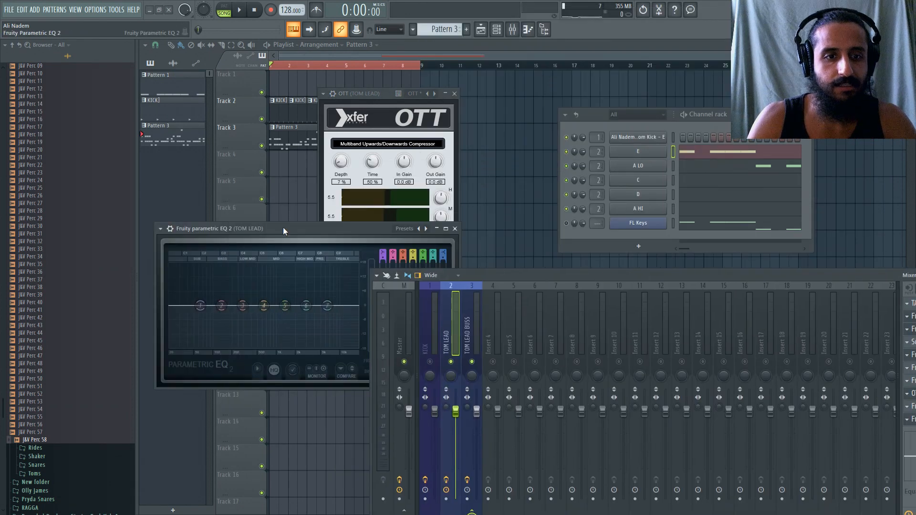
drag(288, 228, 397, 91)
drag(588, 122, 738, 129)
drag(471, 92, 494, 87)
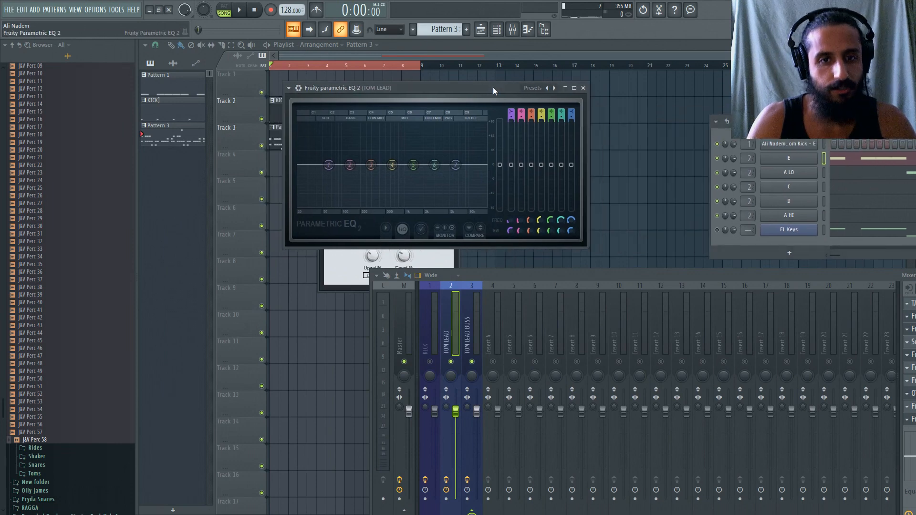
drag(541, 274, 426, 244)
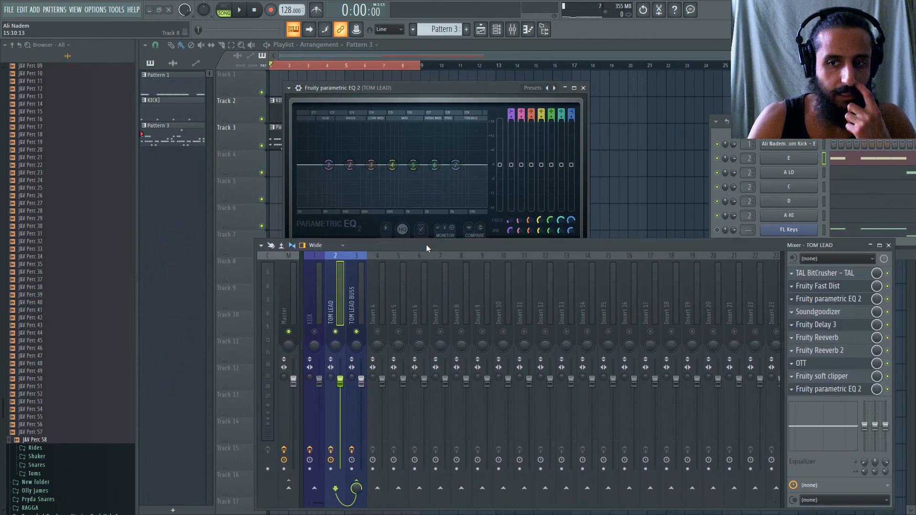
click(794, 392)
mouse_move(811, 288)
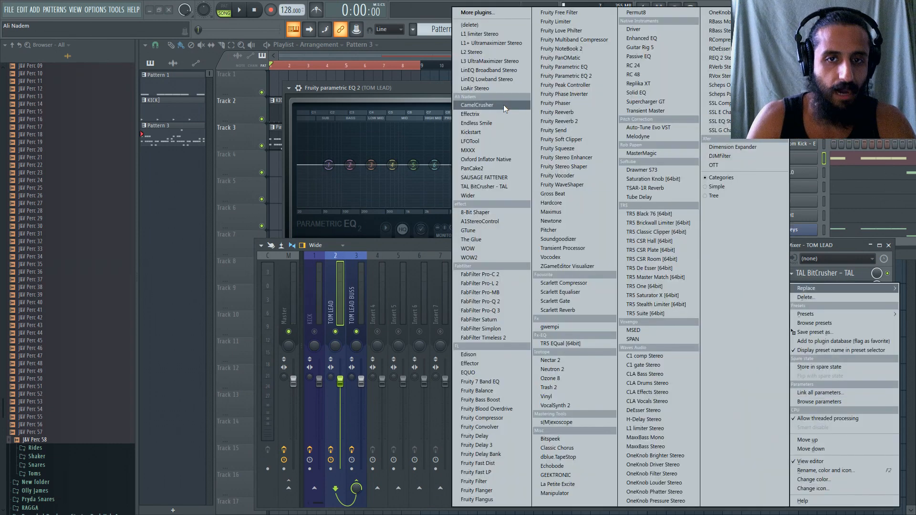
click(498, 27)
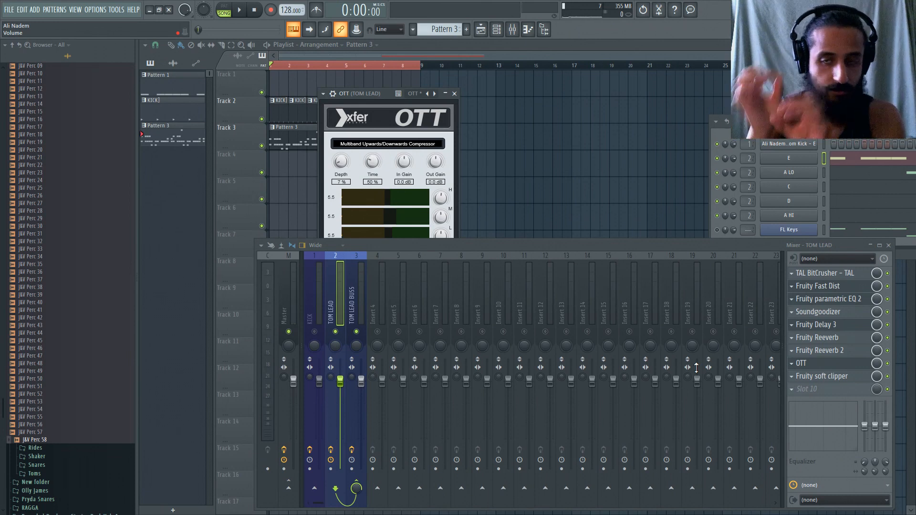
Load CamelCrusher into slot 4 of TOM LEAD BUSS and place its window beside OTT.
key(Right)
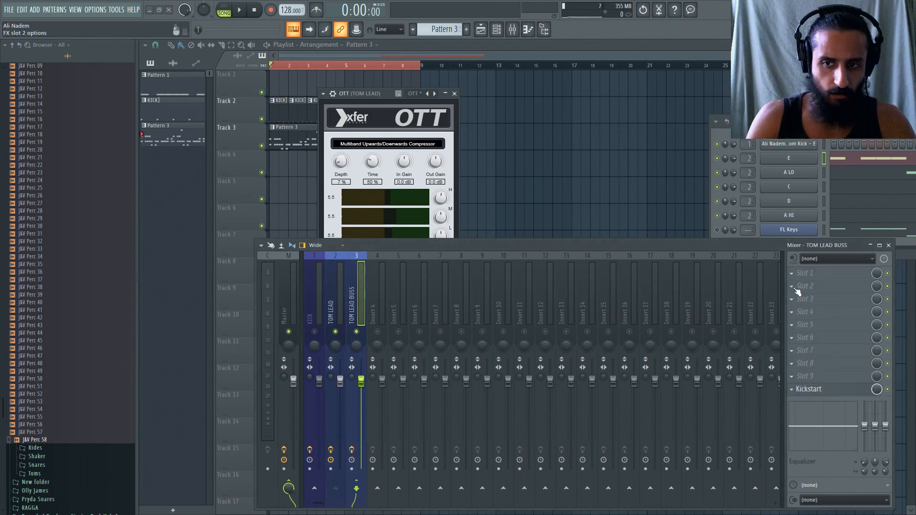
click(796, 312)
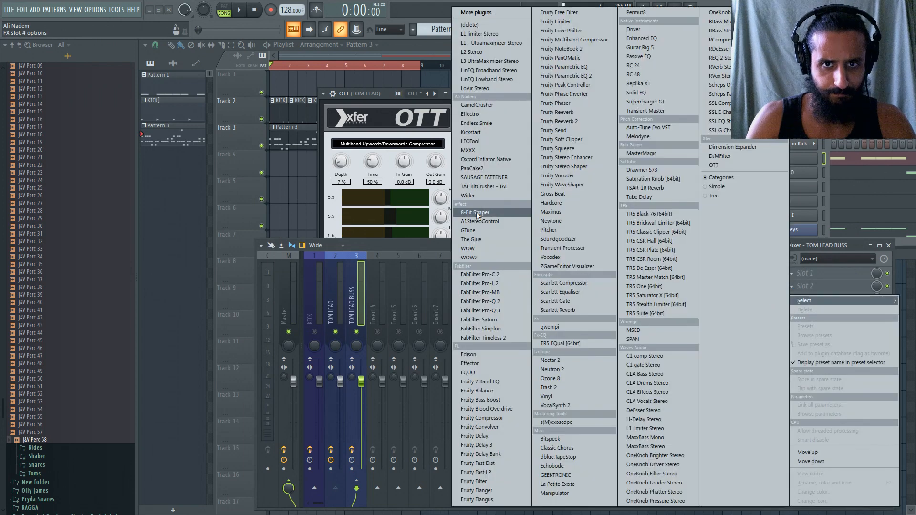
click(494, 106)
drag(278, 126, 549, 79)
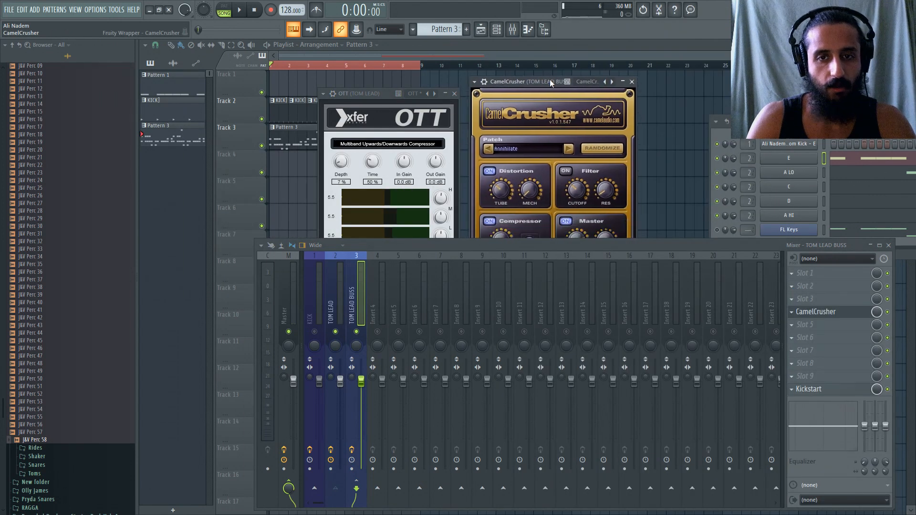
click(340, 285)
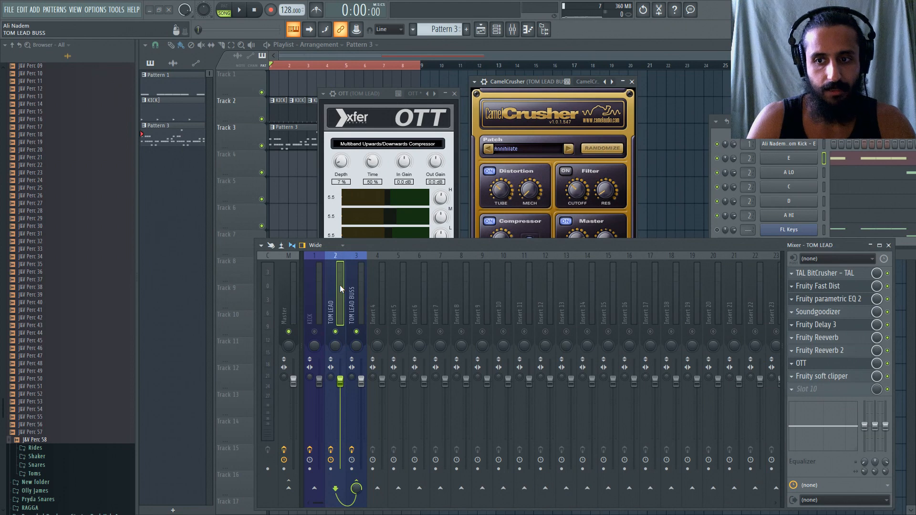
click(363, 286)
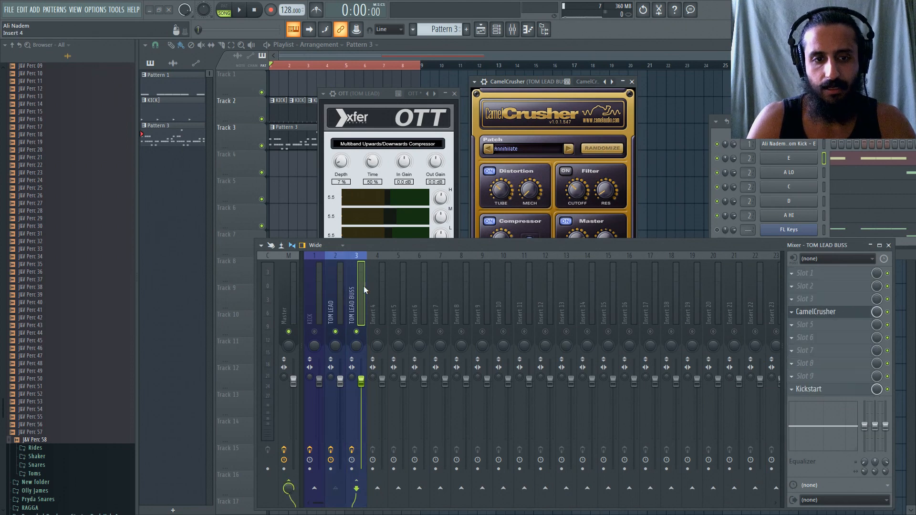
Load the Filter preset in CamelCrusher and lower the mixer so the full plugin window can be seen.
drag(450, 243, 451, 262)
click(333, 337)
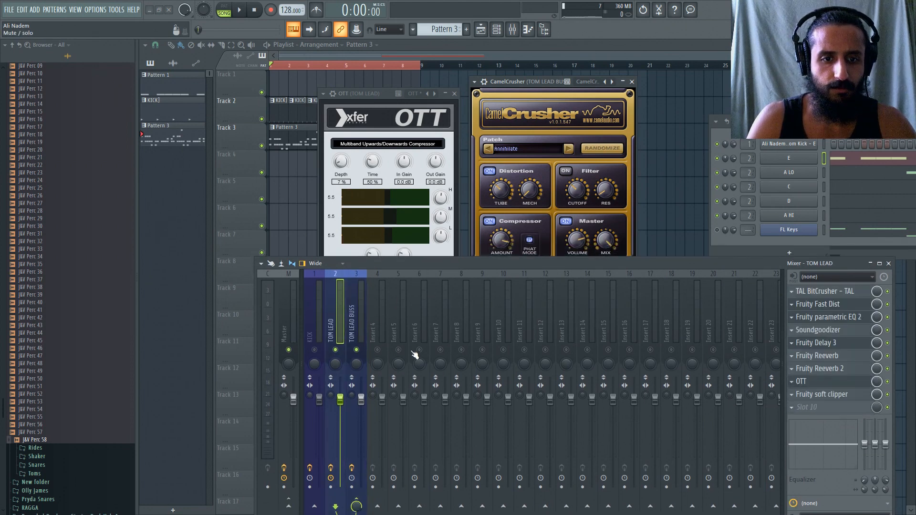
click(475, 82)
mouse_move(500, 117)
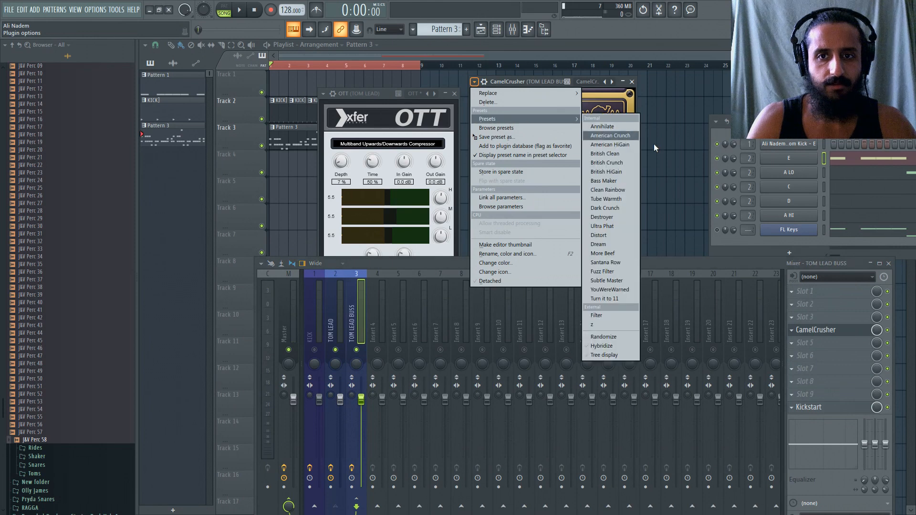
click(603, 312)
drag(572, 264, 577, 312)
Play the lead with CamelCrusher's filter off, then switch on its filter and compressor sections.
click(565, 170)
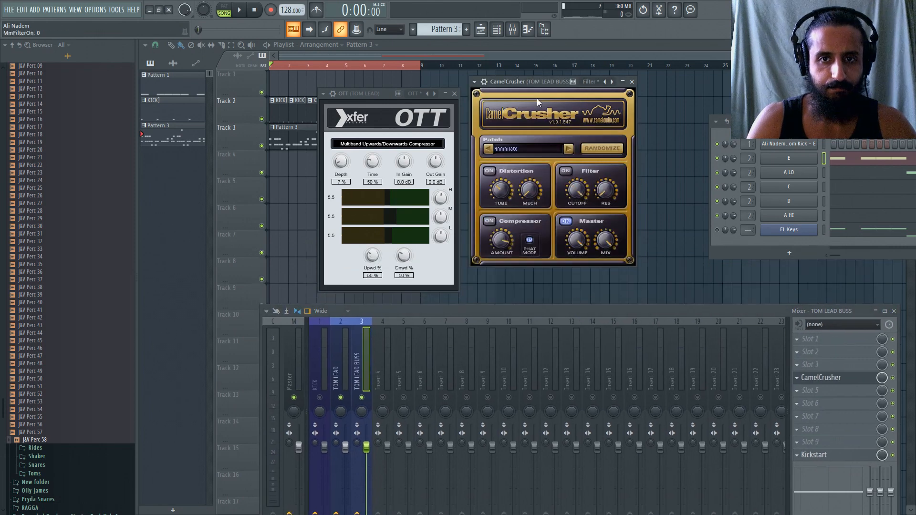
key(space)
click(565, 171)
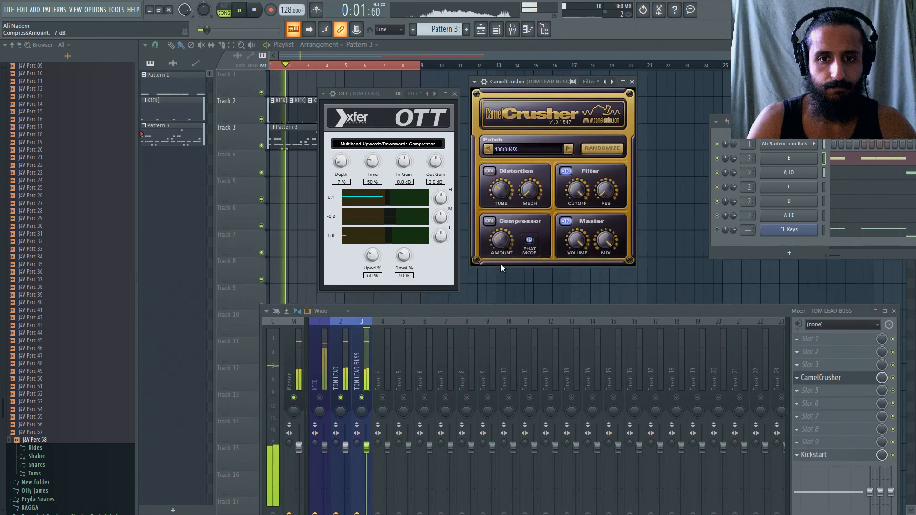
click(488, 221)
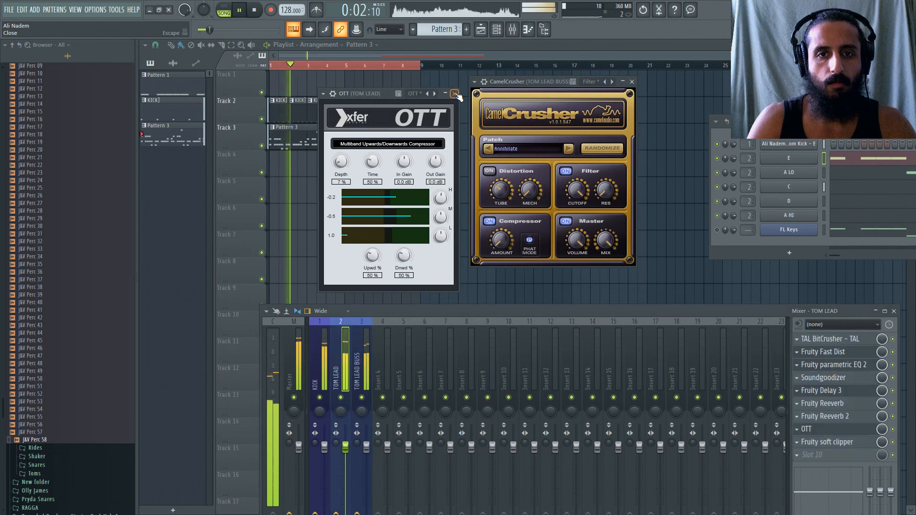
Close the OTT and CamelCrusher windows, reposition the channel rack, and stop playback after hearing the full loop.
key(Escape)
click(632, 82)
drag(747, 121, 595, 118)
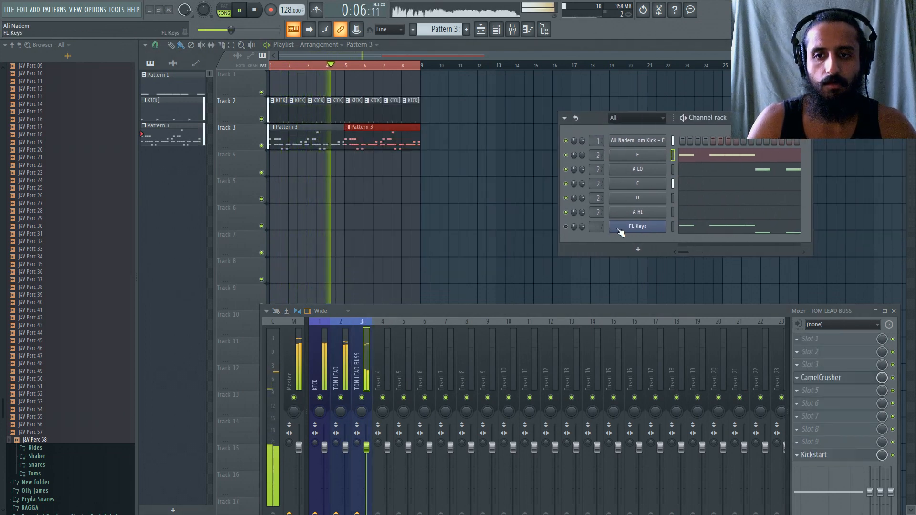
click(258, 11)
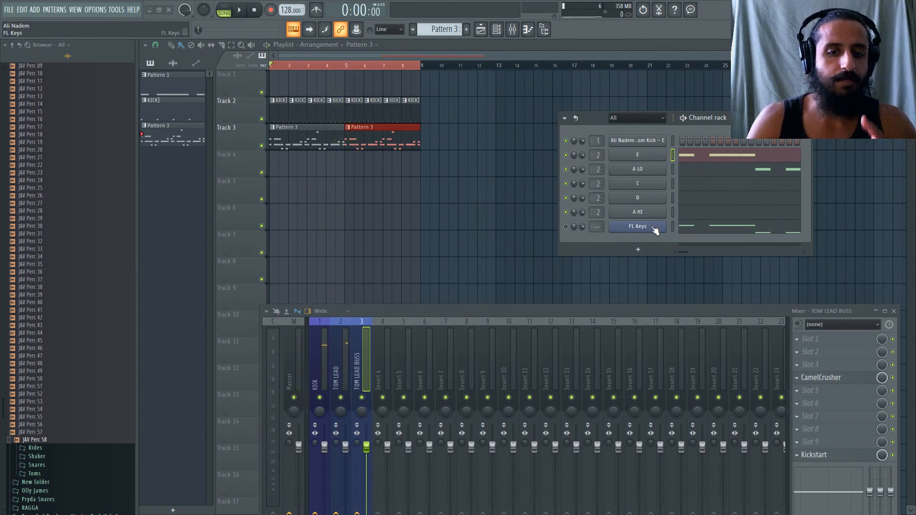
Rename mixer insert 4 as SAW PUMP and give it a blue colour.
click(381, 382)
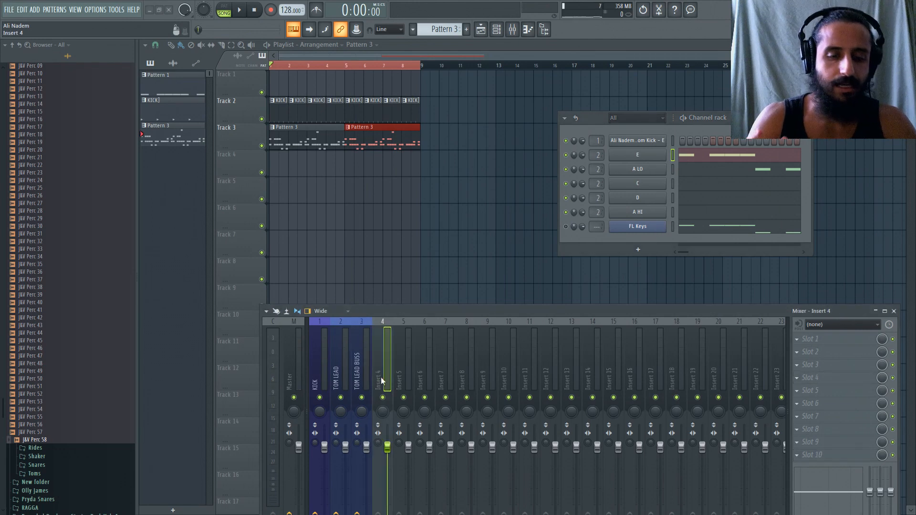
double_click(382, 380)
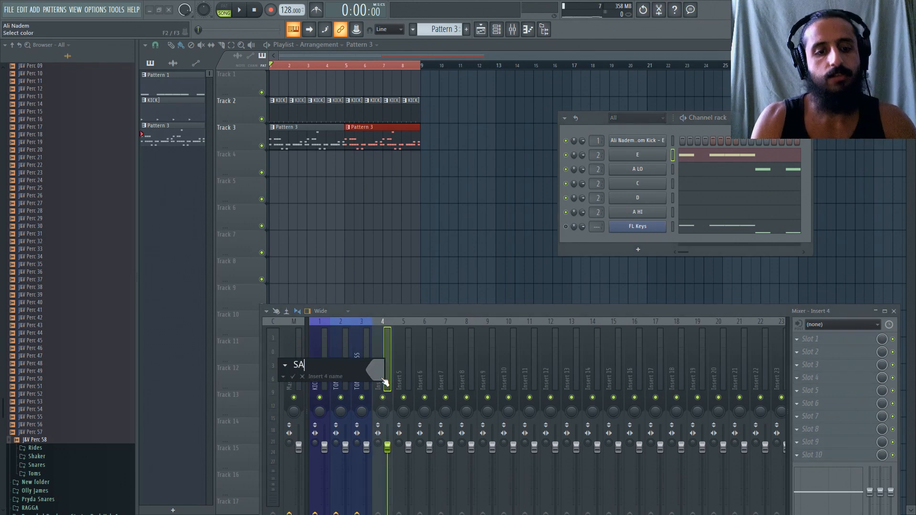
text(SAW PUMP)
key(Return)
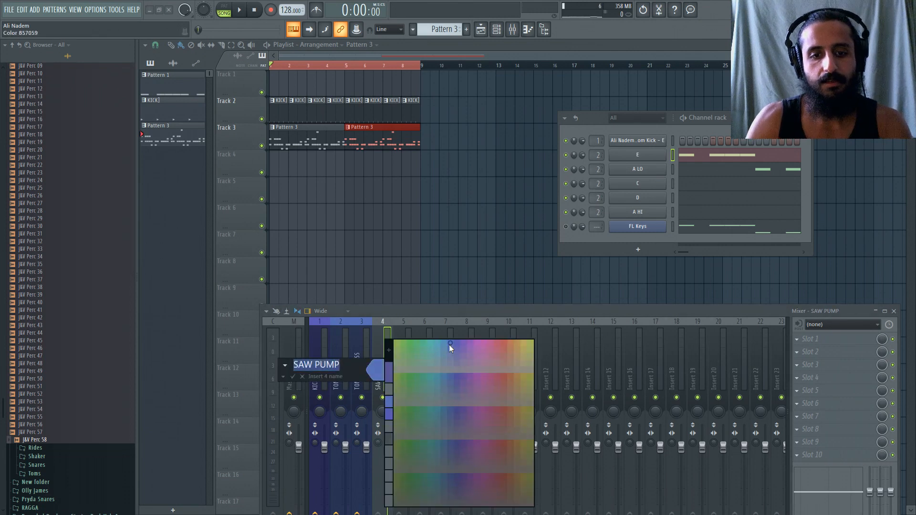
click(448, 344)
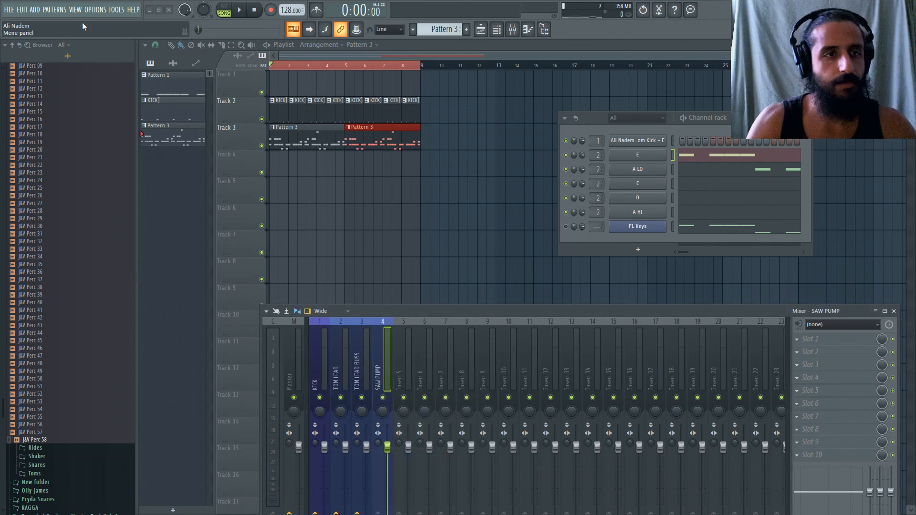
Add a Massive channel and route it to mixer track 4, SAW PUMP.
click(34, 10)
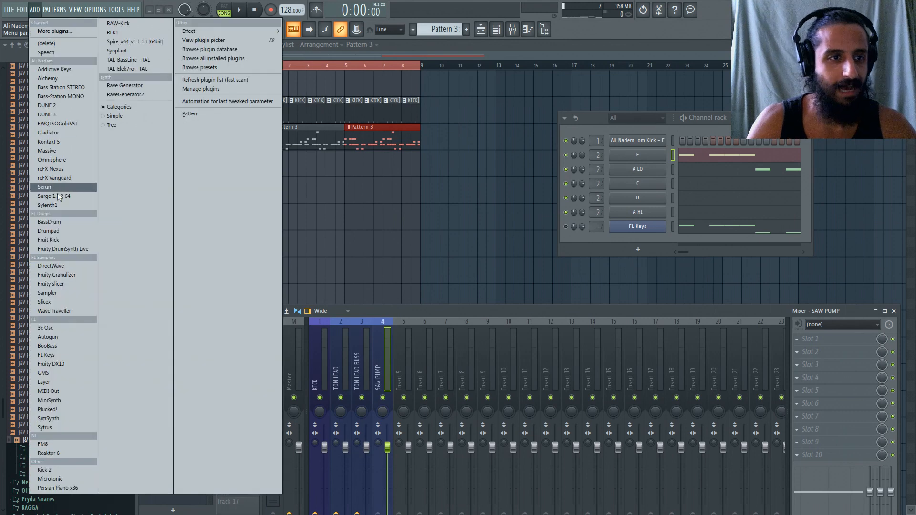
click(49, 151)
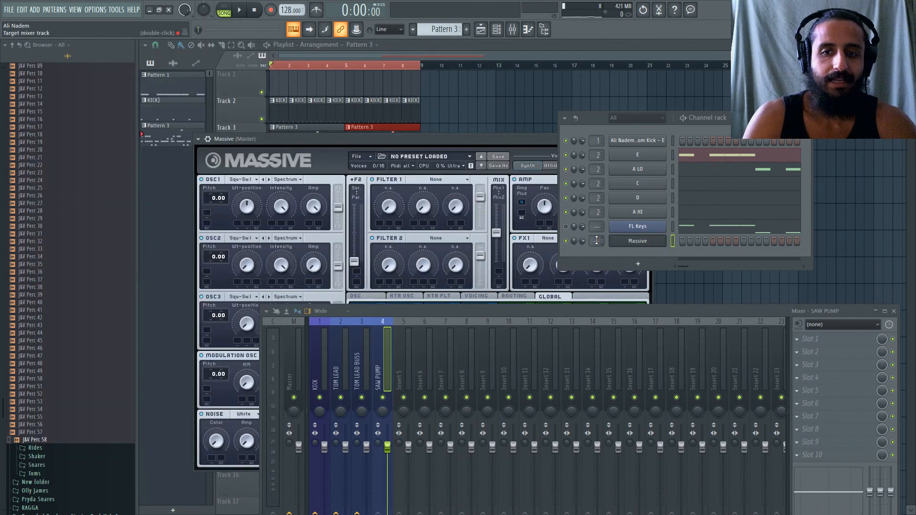
drag(596, 240, 596, 231)
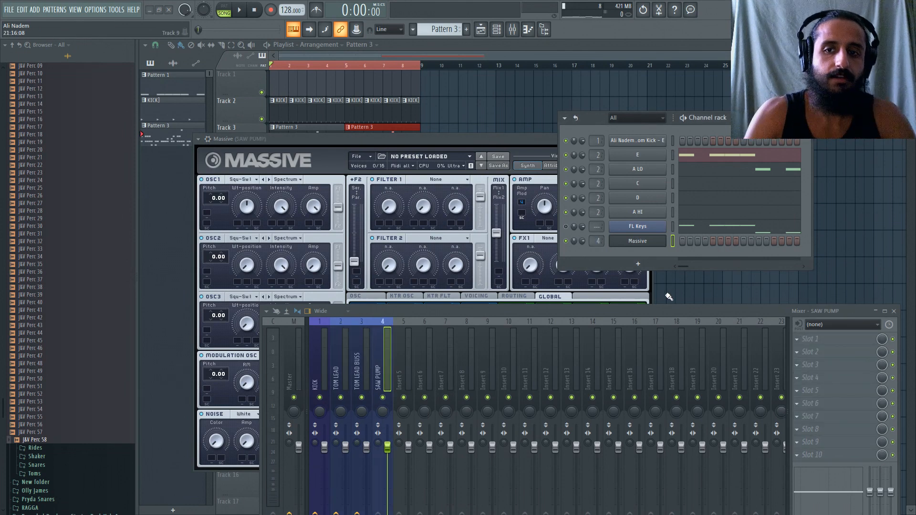
Copy the FL Keys notes into the Massive channel.
right_click(658, 230)
click(769, 235)
right_click(649, 243)
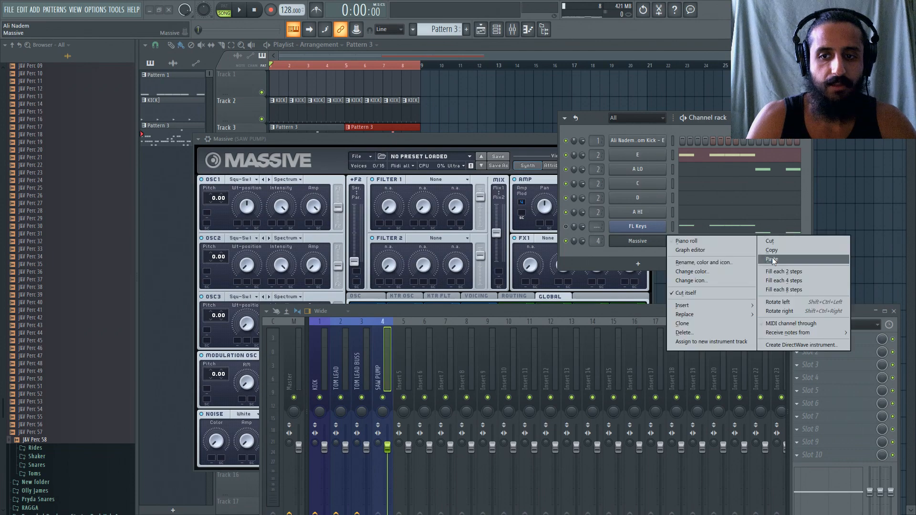
click(773, 259)
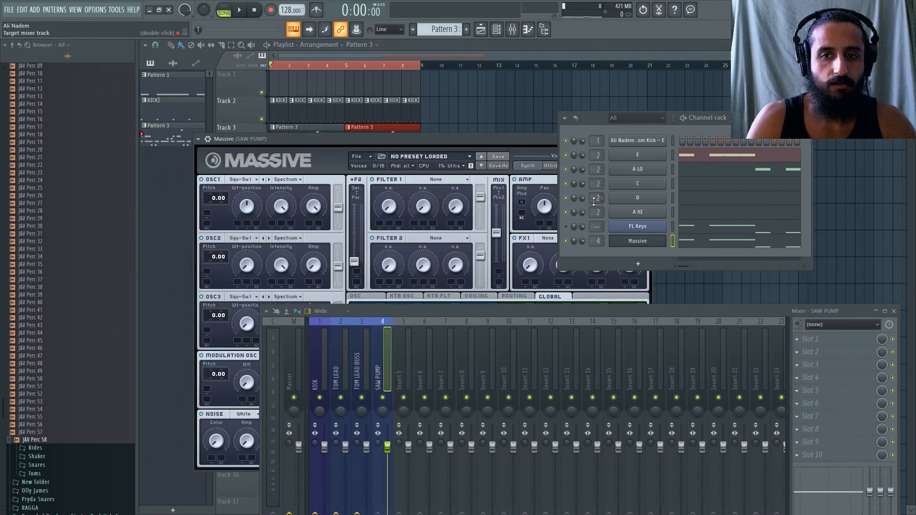
Check Massive's pasted notes in the piano roll and play the part briefly with SAW PUMP soloed.
click(702, 244)
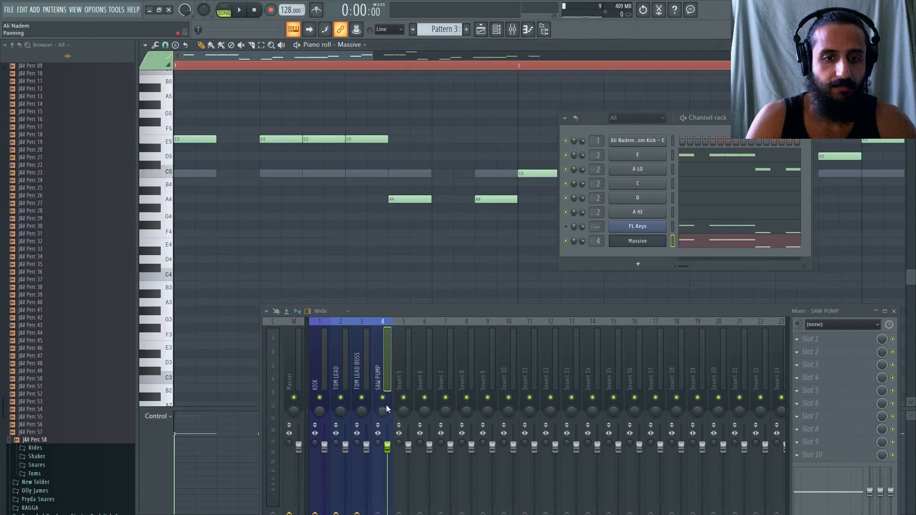
click(691, 241)
key(space)
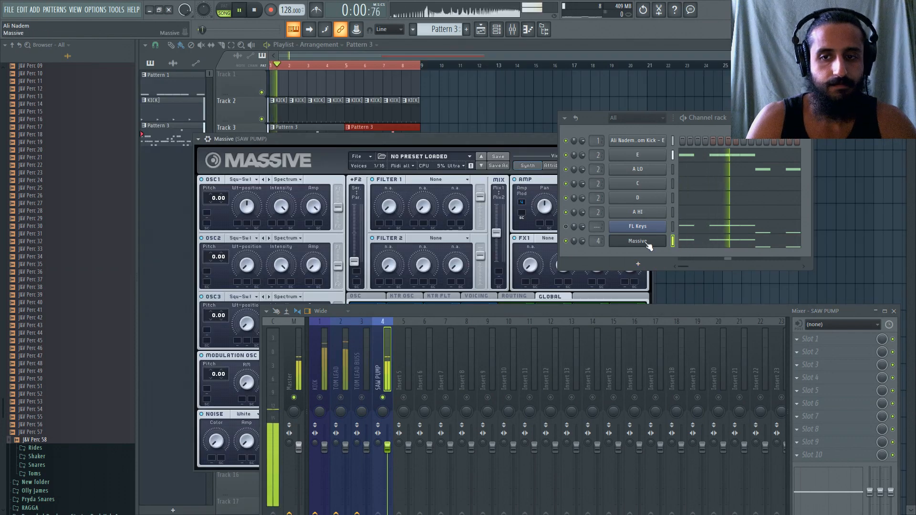
key(space)
Route Massive's OSC1 fully to Filter 1 and rearrange the windows so the whole synth can be seen.
drag(338, 207, 337, 189)
drag(586, 121, 646, 103)
drag(520, 143, 524, 140)
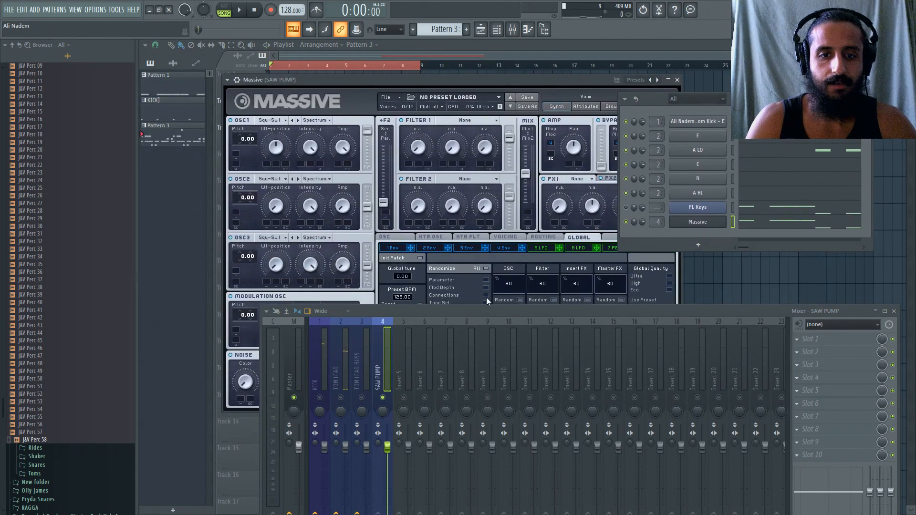
drag(485, 311, 442, 415)
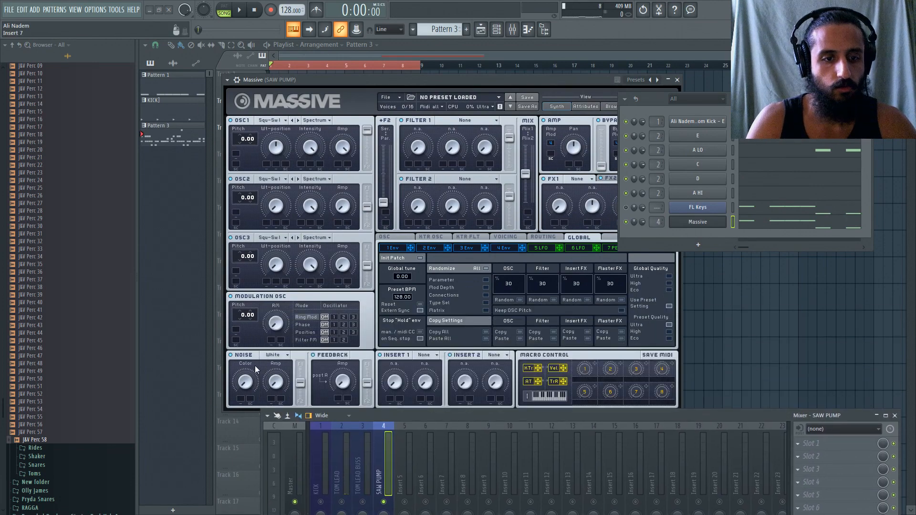
Route Massive's noise to Filter 1 and set OSC1's pitch to -24.00, with the Voicing page shown.
drag(255, 365, 253, 353)
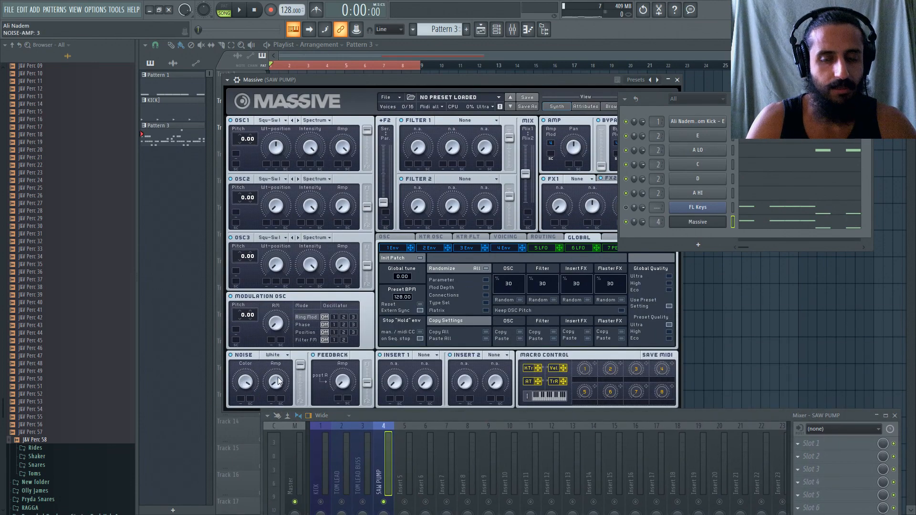
drag(647, 97, 688, 100)
click(505, 237)
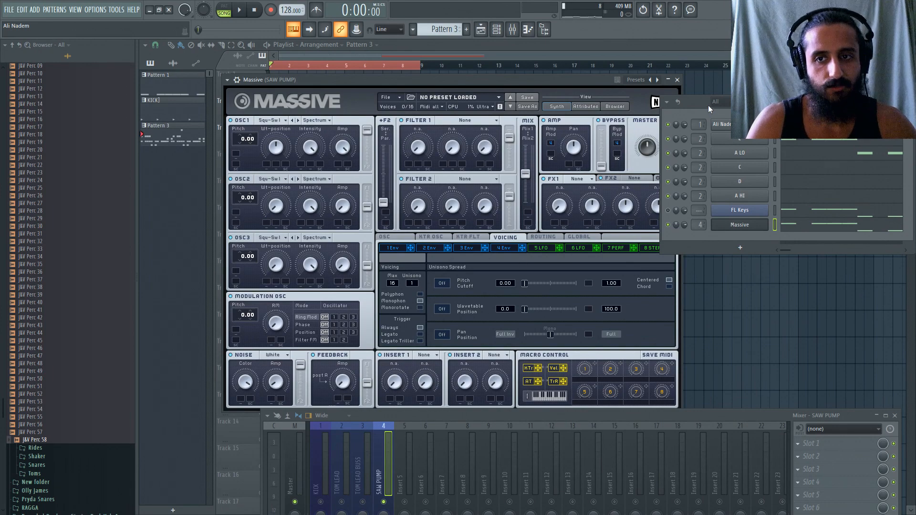
drag(692, 102, 718, 102)
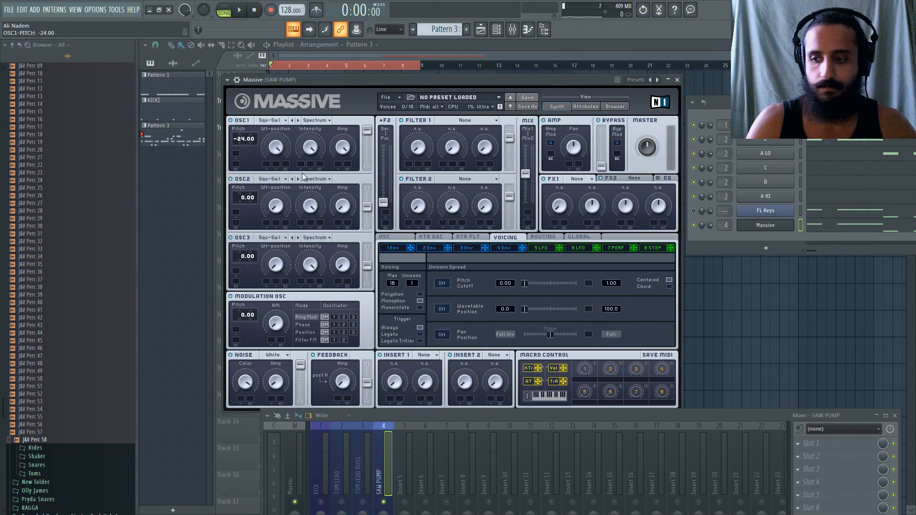
drag(724, 101, 710, 122)
Play the loop, switch on Massive's EQ, and adjust the noise amp level.
key(space)
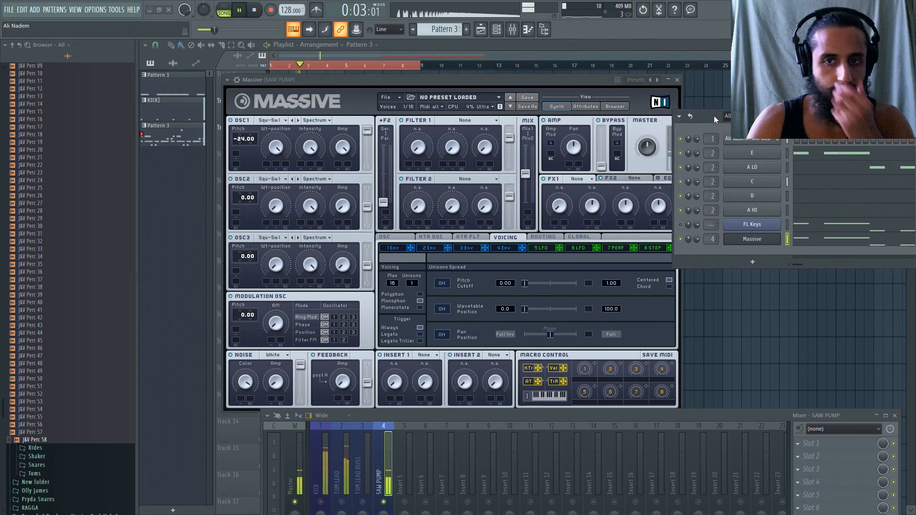
click(659, 179)
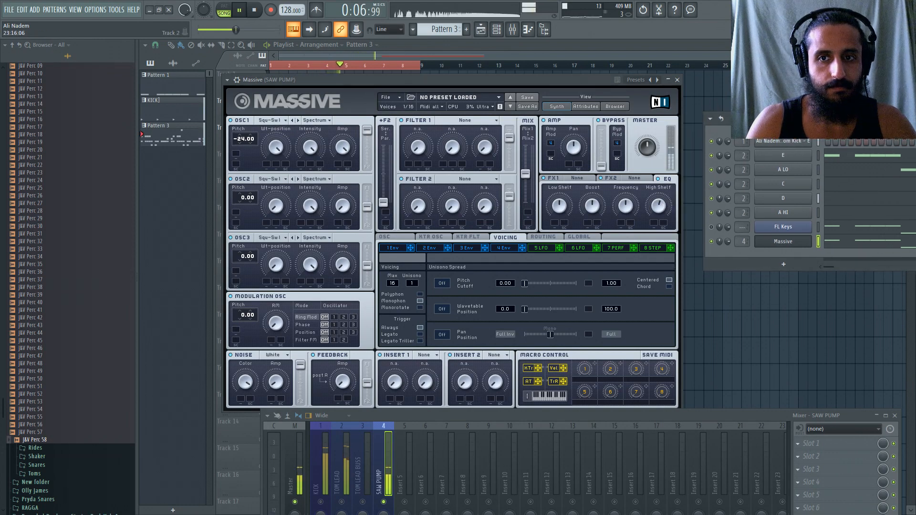
drag(706, 111, 747, 113)
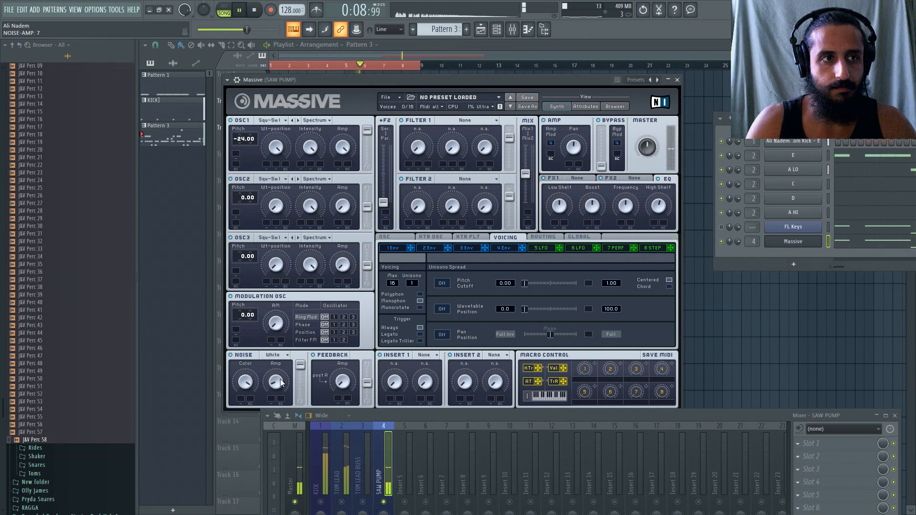
drag(281, 380, 288, 383)
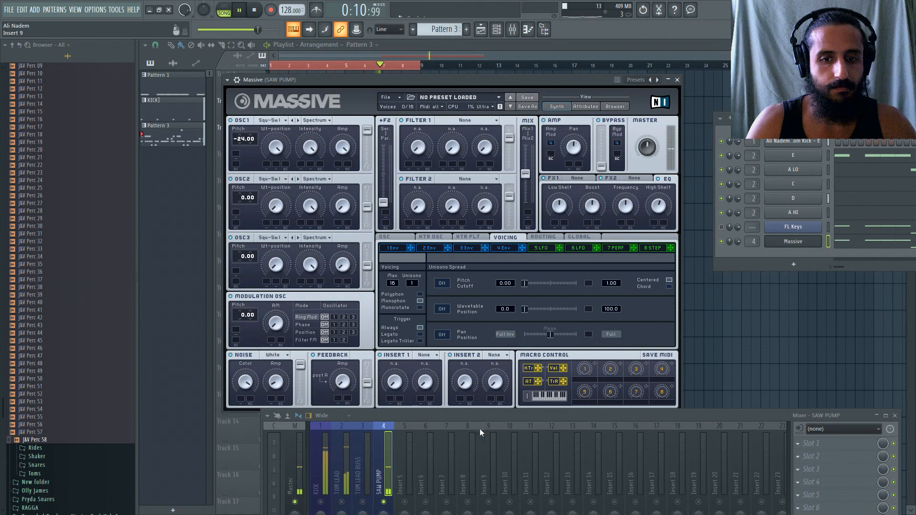
Load Kickstart into slot 10 of SAW PUMP, close its window, and lower the mixer clear of Massive.
drag(475, 417, 440, 258)
click(764, 401)
click(441, 132)
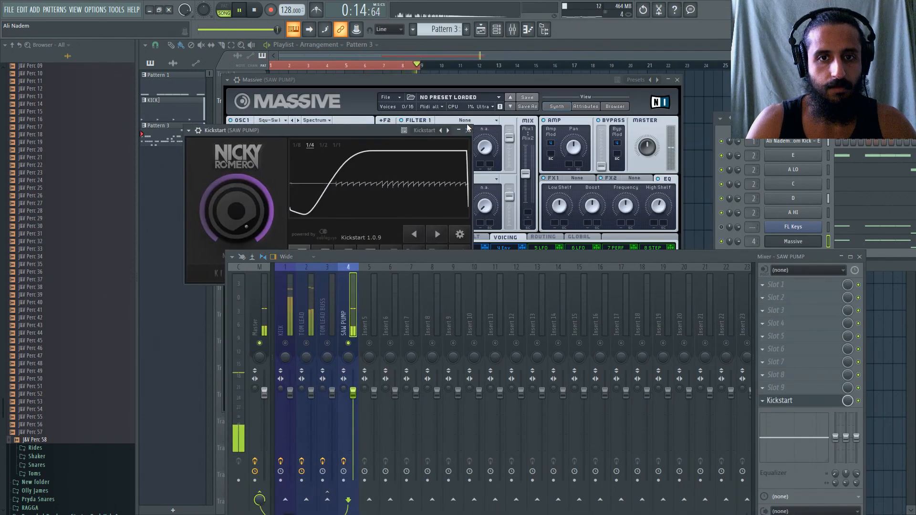
click(466, 126)
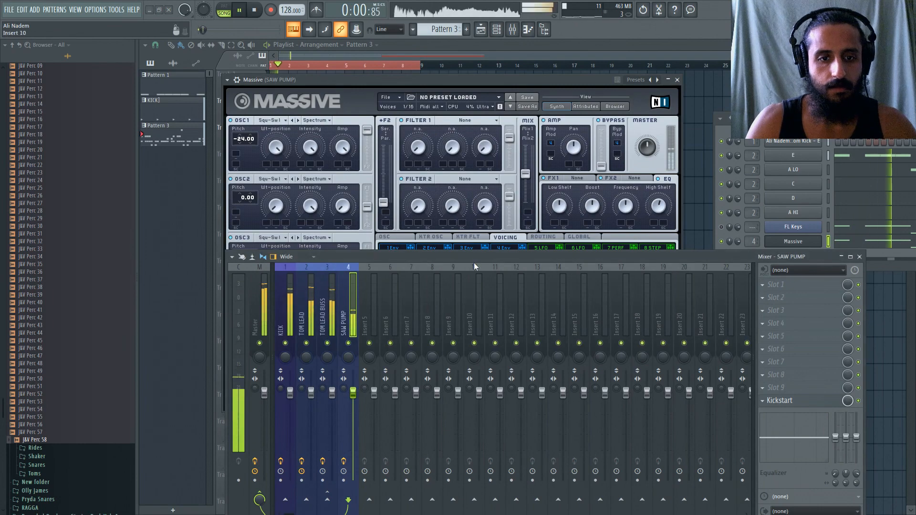
drag(473, 258, 472, 349)
Raise Massive's master volume to 73 and set Filter 1's type to Lowpass 4.
drag(646, 148, 650, 129)
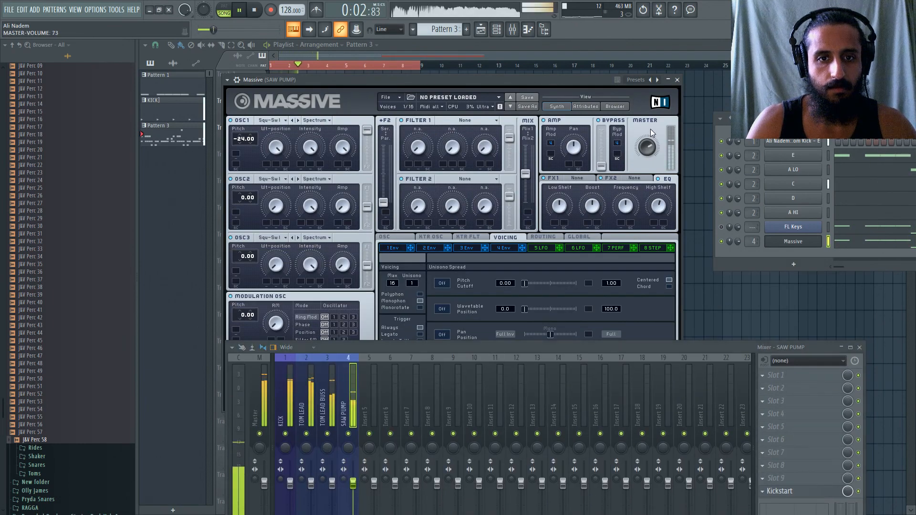
click(458, 122)
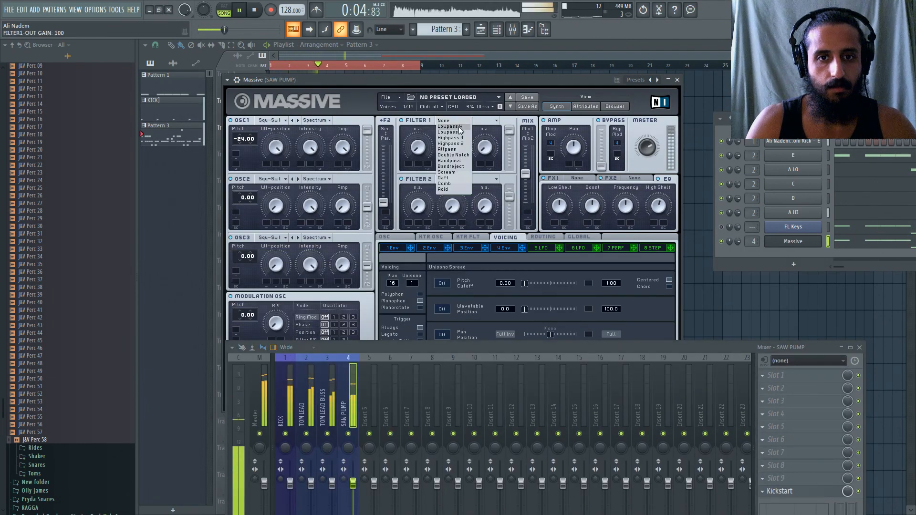
click(459, 133)
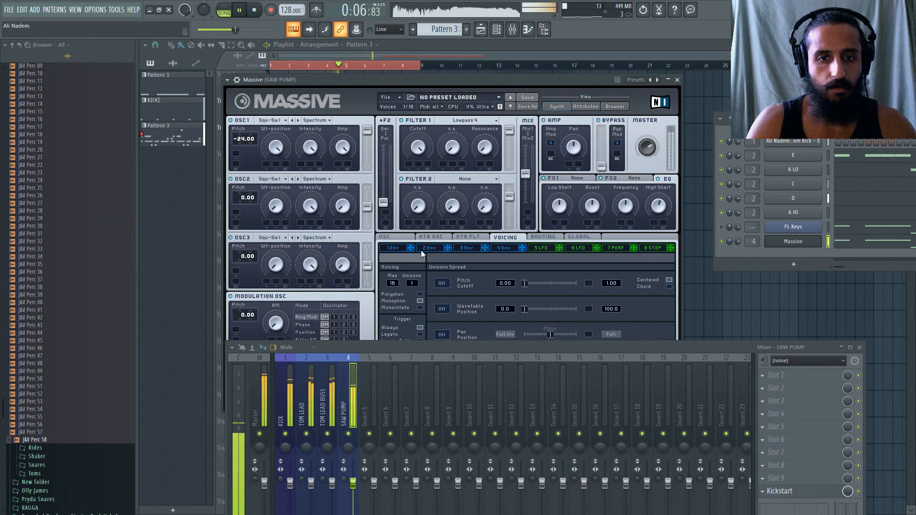
Set envelope 4's decay level to 100, shorten its attack, and lengthen its release.
click(502, 248)
drag(522, 350, 527, 419)
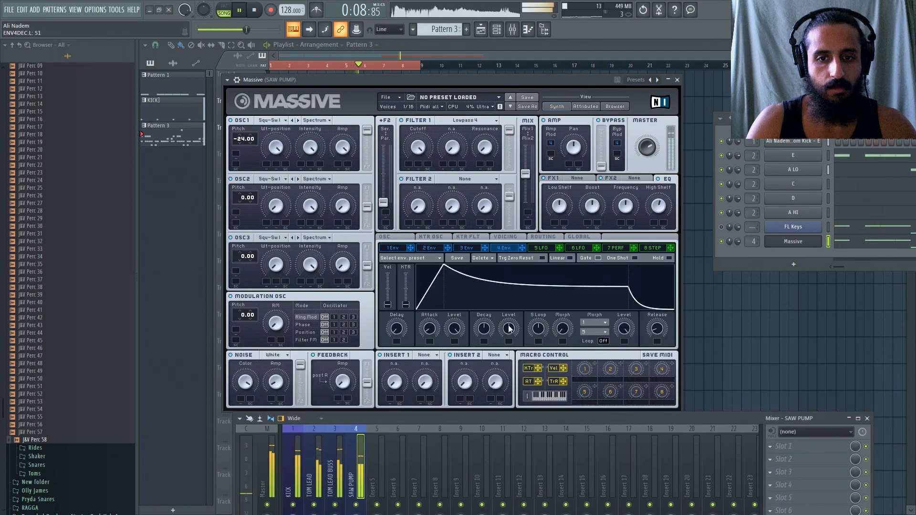
drag(509, 327, 507, 291)
drag(431, 327, 434, 345)
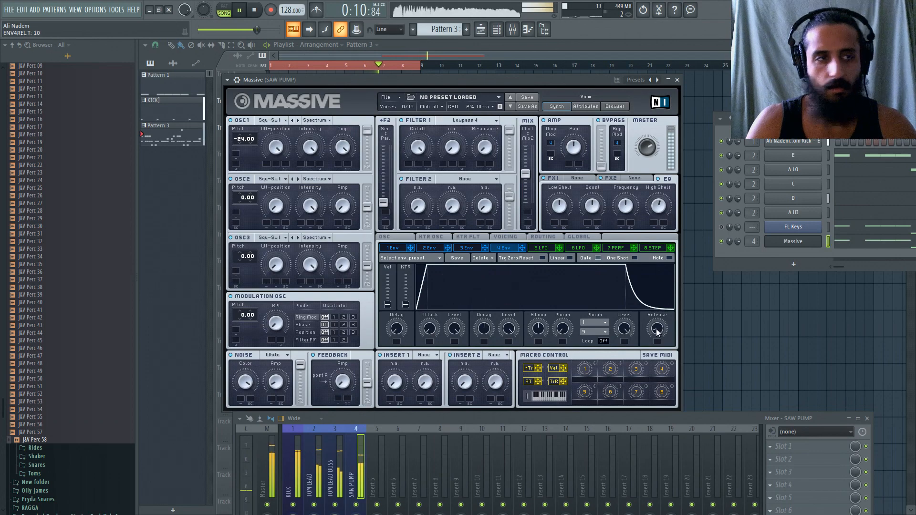
drag(662, 331, 661, 310)
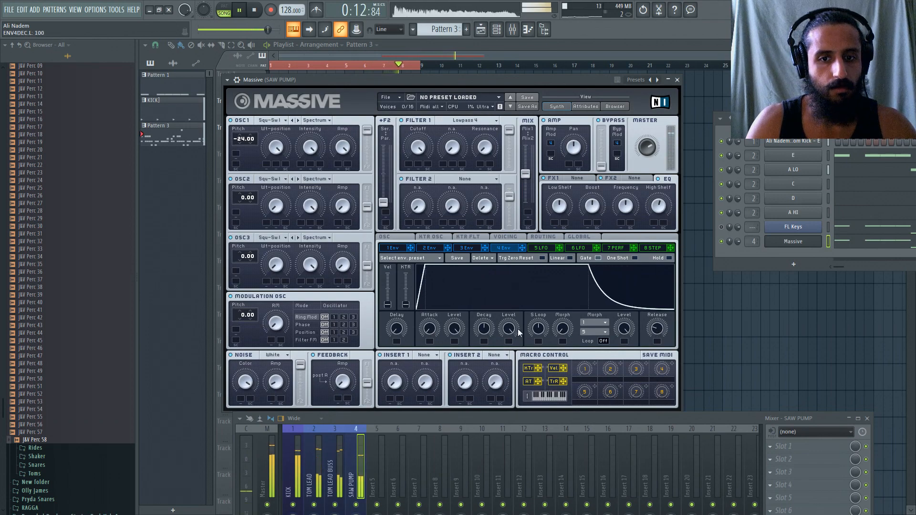
Drop envelope 4's decay level to its minimum, restart playback, and set the decay time to 65.
drag(511, 329, 504, 422)
key(space)
key(space)
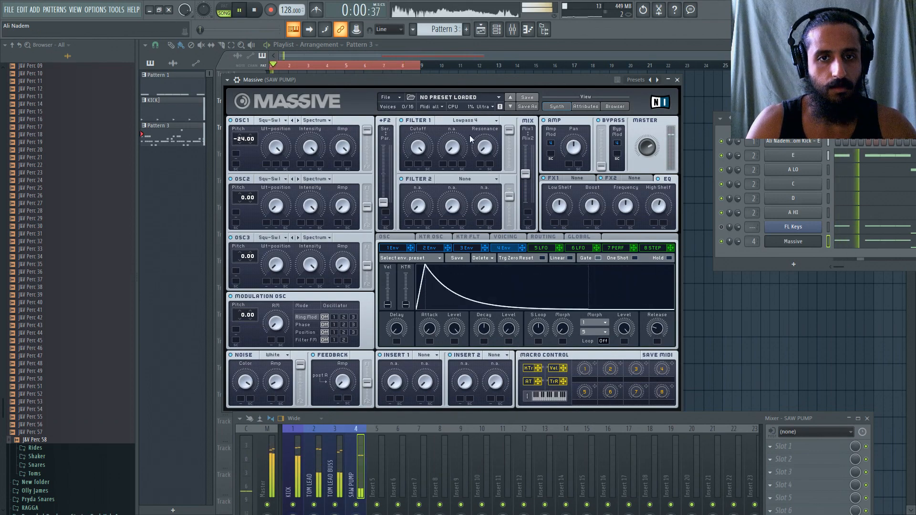
drag(483, 335, 486, 326)
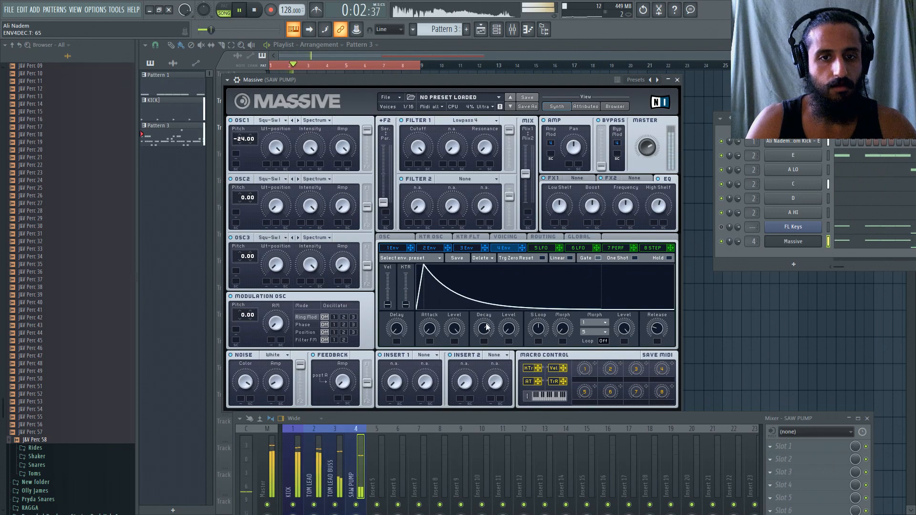
Raise Filter 2's output gain to 100 and set Filter 1's resonance to 7.
drag(509, 196, 513, 154)
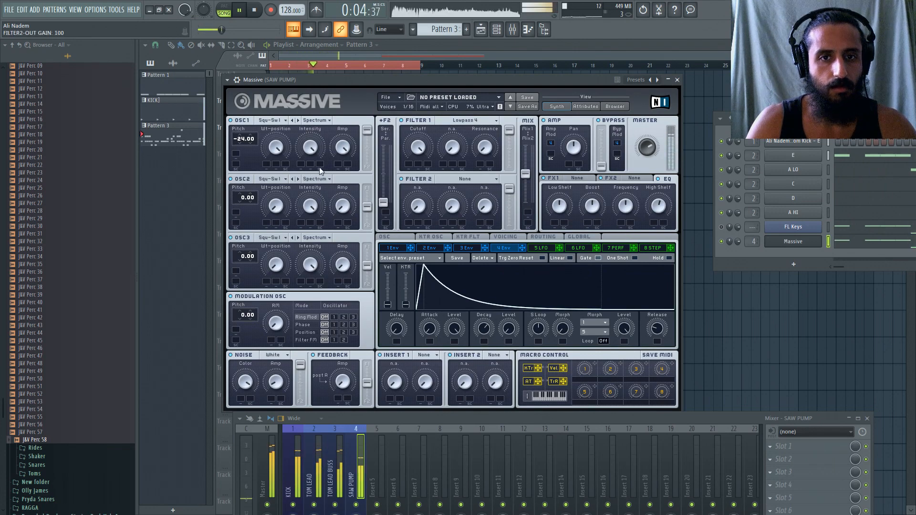
click(486, 151)
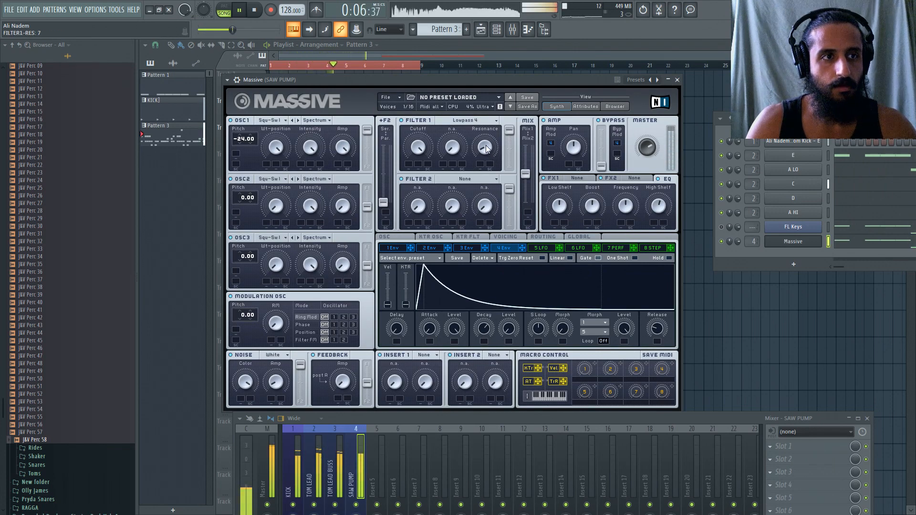
Try the Daft type on Filter 1 while the loop plays, and return it to Lowpass 4.
click(438, 120)
click(457, 172)
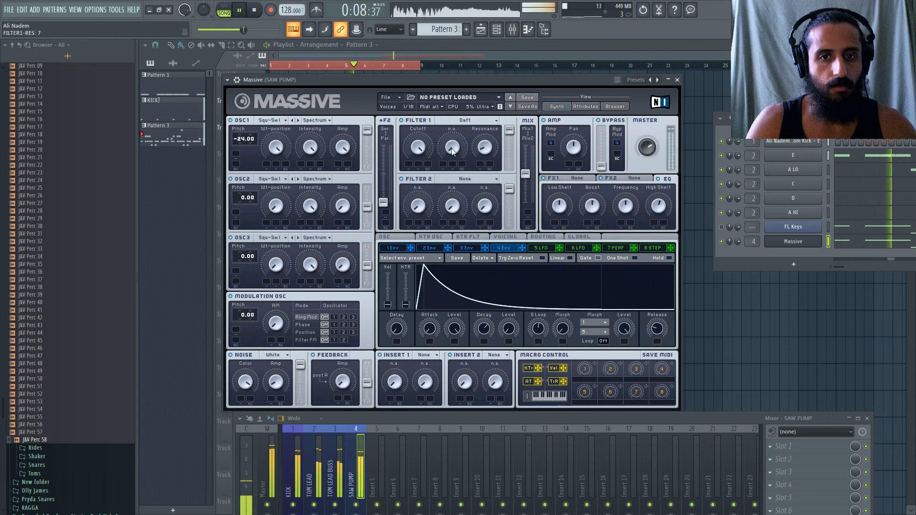
click(451, 121)
click(449, 127)
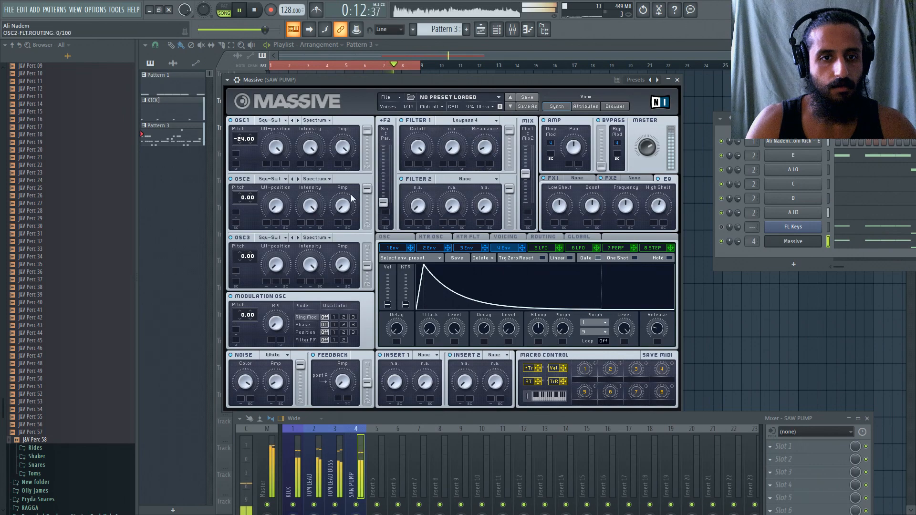
Lower Massive's OSC2 pitch to -12.00.
drag(242, 201, 242, 208)
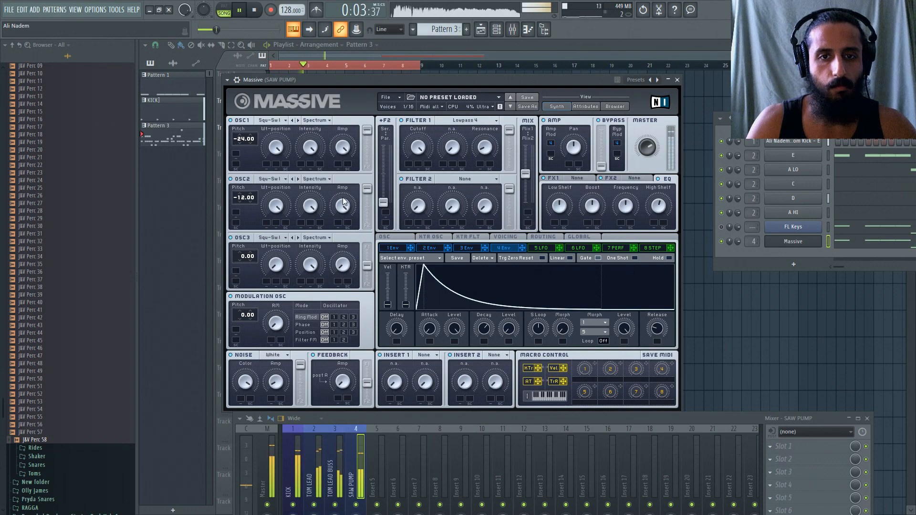
Set Massive's unisono voices to 2 and enable the unisono pan position spread.
click(505, 237)
drag(415, 282, 415, 280)
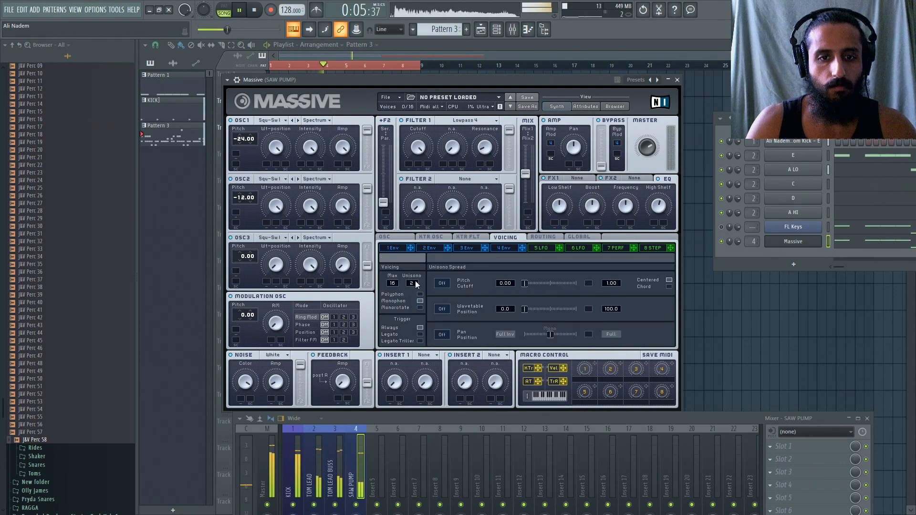
click(442, 334)
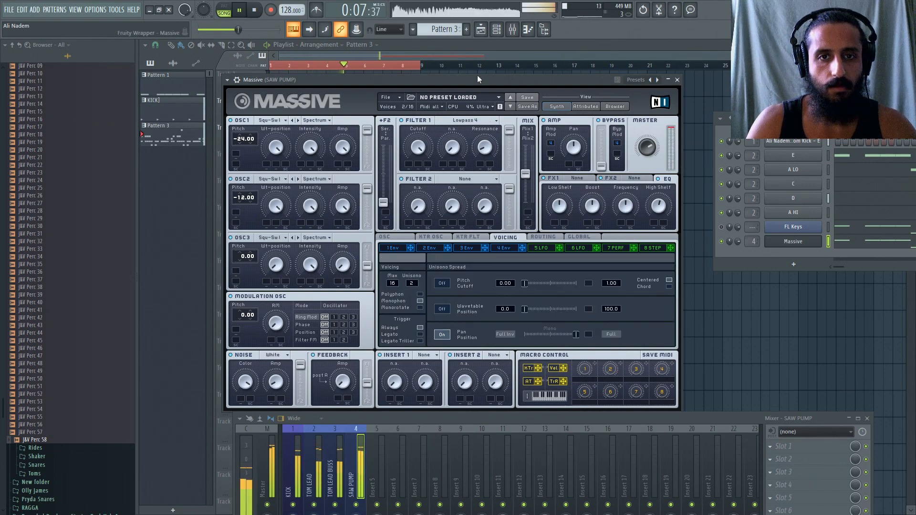
drag(473, 76, 483, 75)
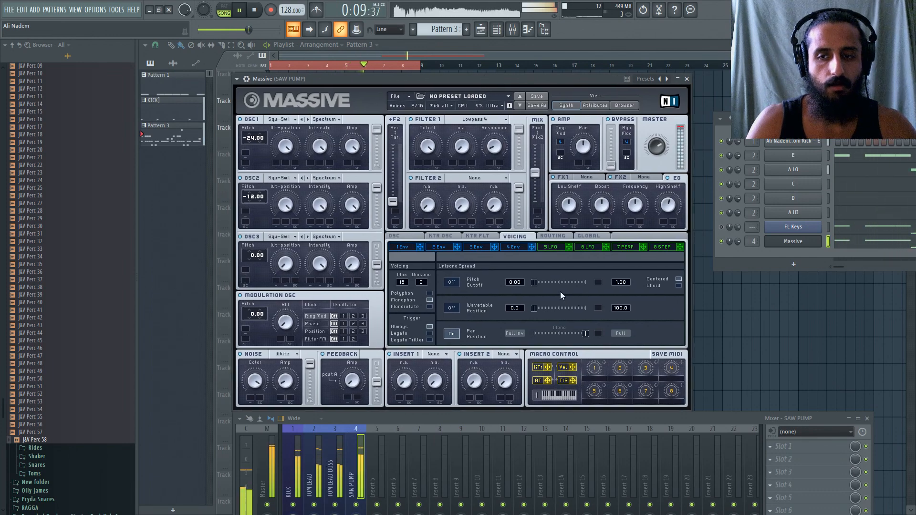
Enable the unisono pitch cutoff spread, with its crossfade at about 0.44 and its upper value at 0.28.
click(451, 282)
drag(534, 283, 559, 284)
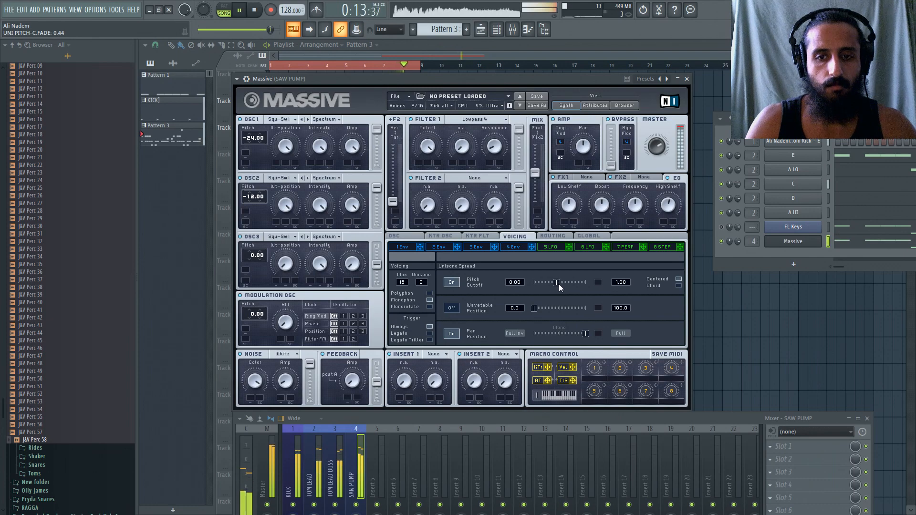
drag(626, 311, 628, 356)
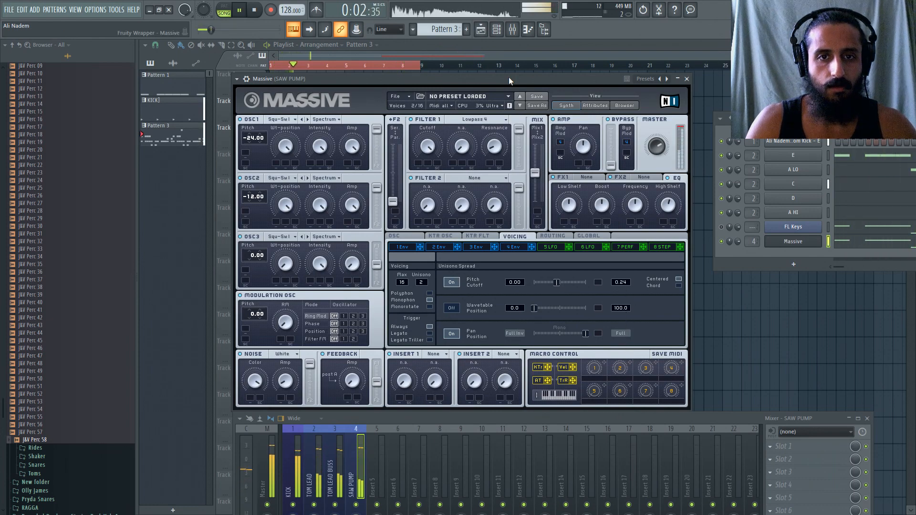
drag(504, 80, 516, 76)
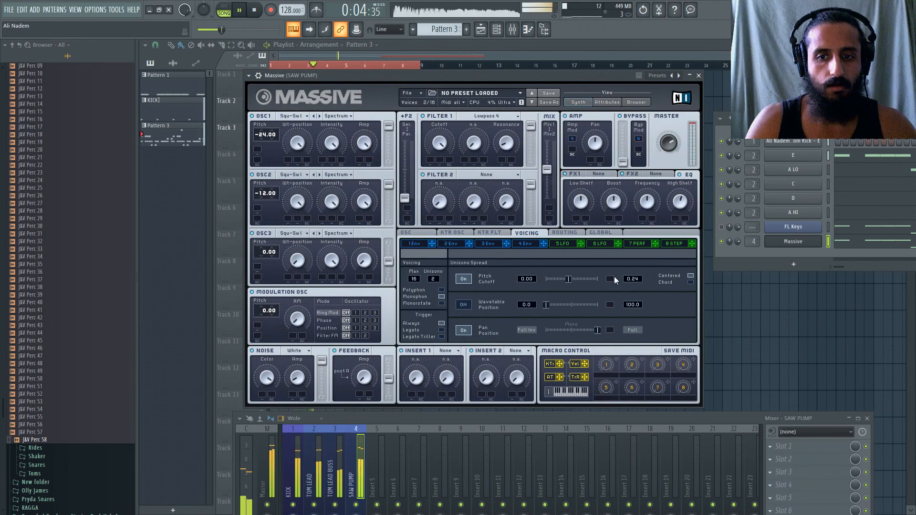
mouse_move(642, 269)
mouse_down()
mouse_move(654, 238)
mouse_move(659, 273)
mouse_up()
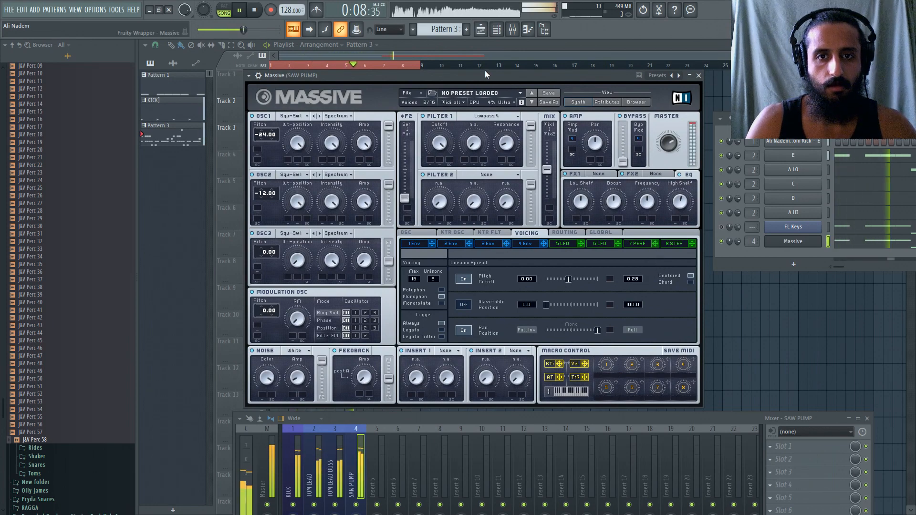
Restart the loop and set the unisono pan position spread partway between Mono and Full.
key(space)
key(space)
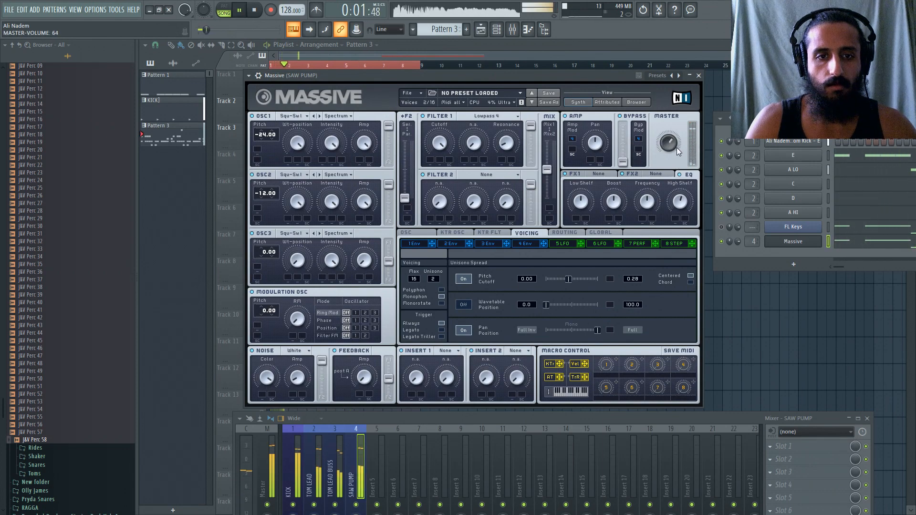
drag(304, 378, 301, 379)
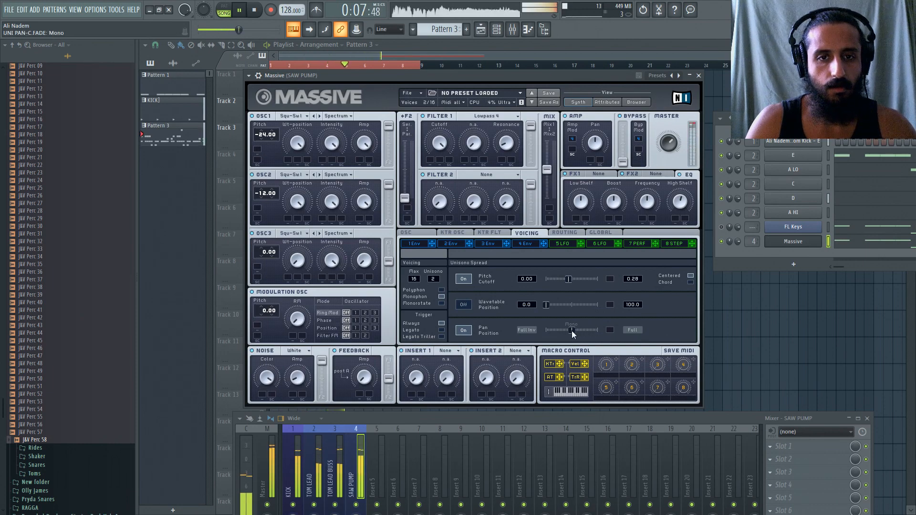
drag(571, 331, 586, 330)
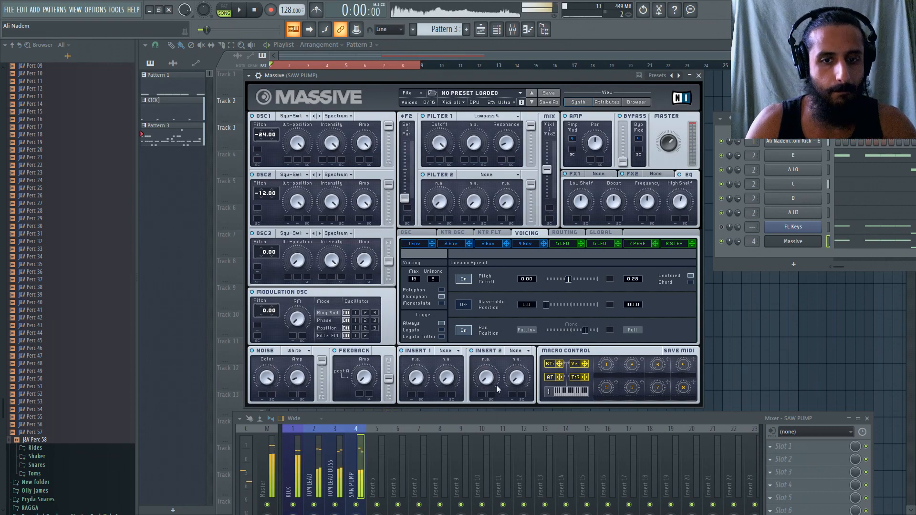
Add Fruity Parametric EQ 2 to SAW PUMP with the 20Hz + 18kHz cut preset, and move its high-pass to 110 Hz.
click(783, 446)
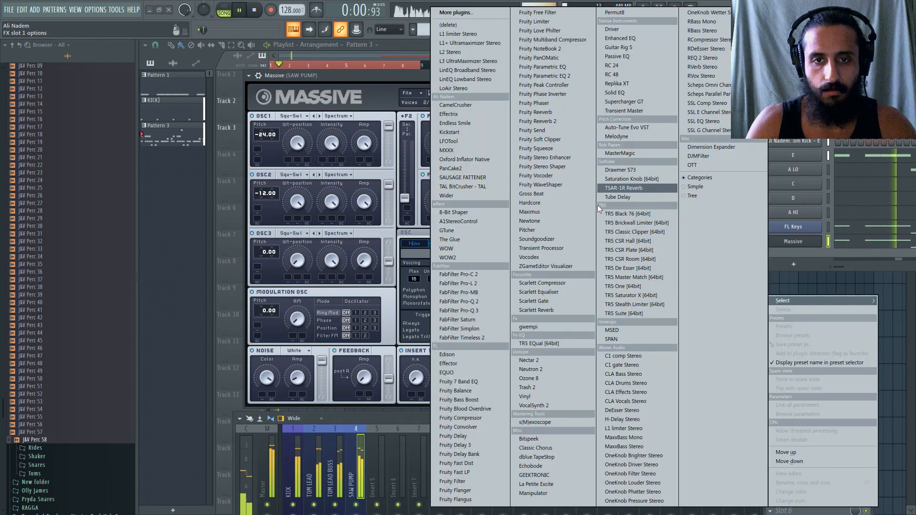
click(547, 78)
click(173, 115)
mouse_move(211, 153)
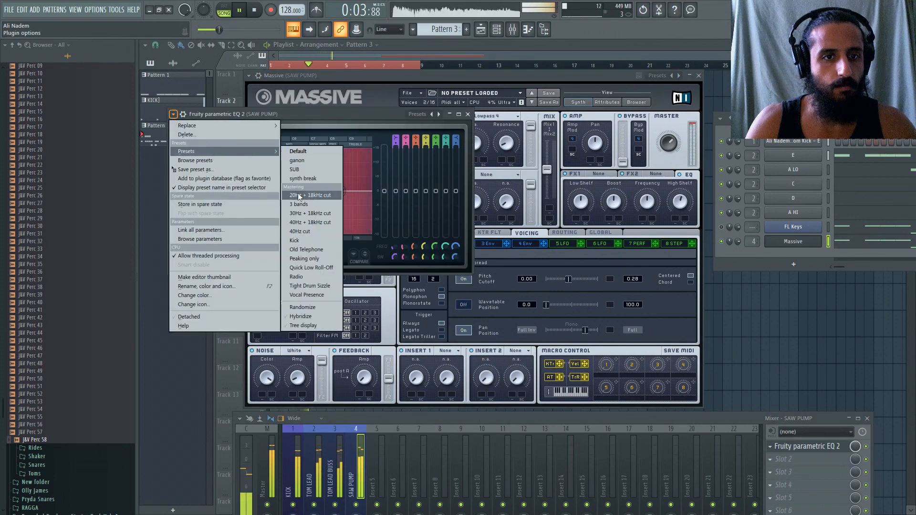
click(297, 195)
drag(197, 186, 229, 191)
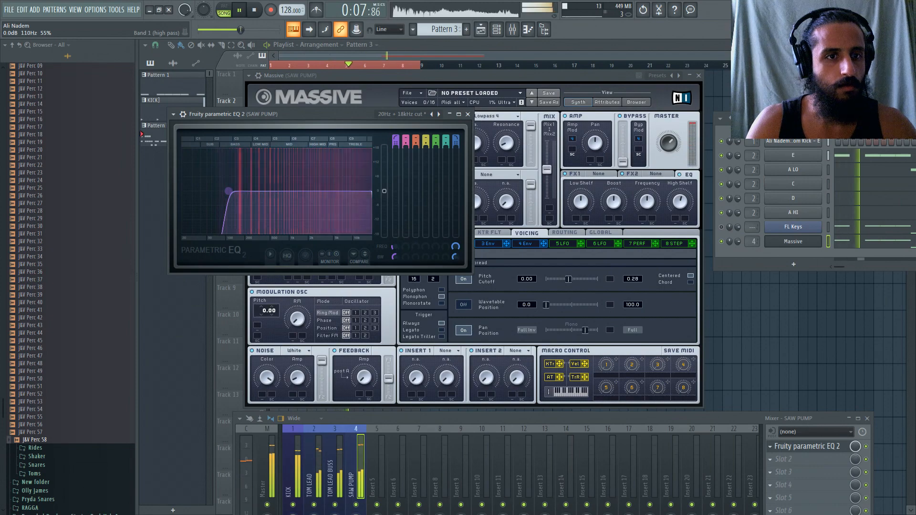
drag(359, 118, 410, 121)
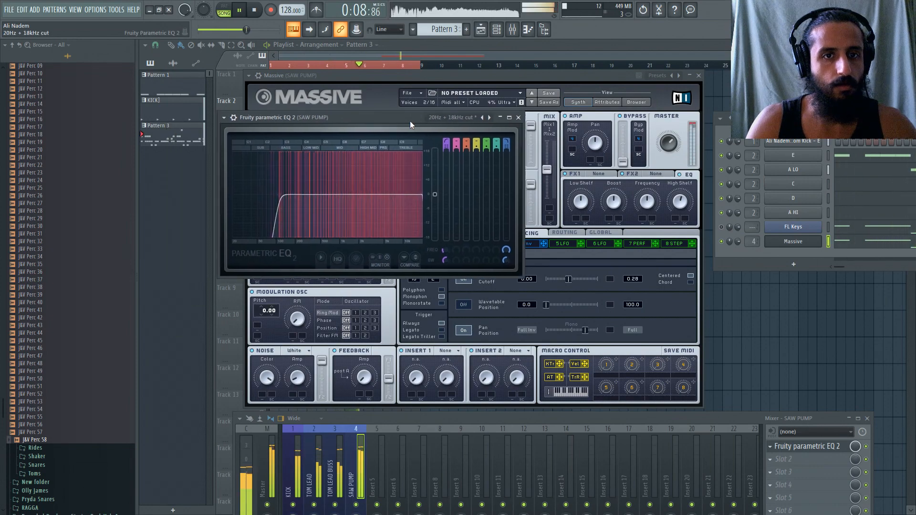
click(518, 117)
Set Massive's glide time to 47.
drag(476, 77, 480, 75)
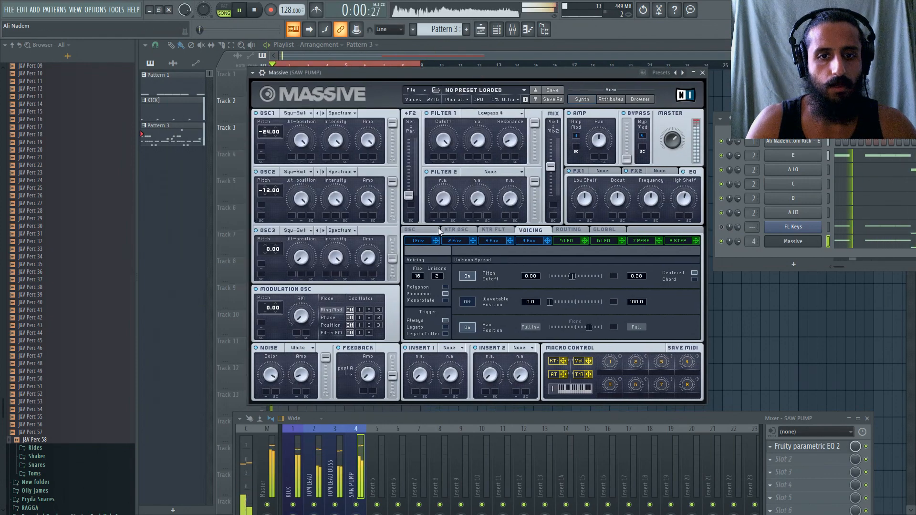
click(409, 229)
drag(428, 295, 428, 285)
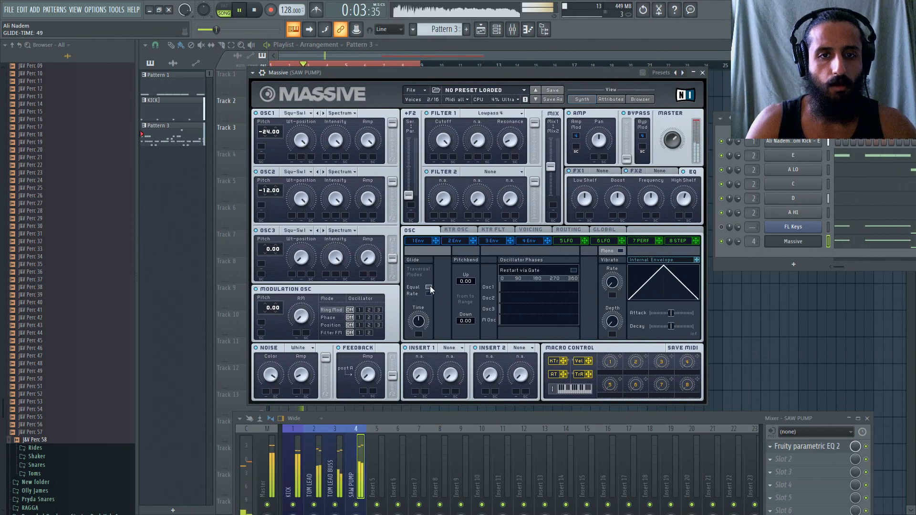
click(530, 229)
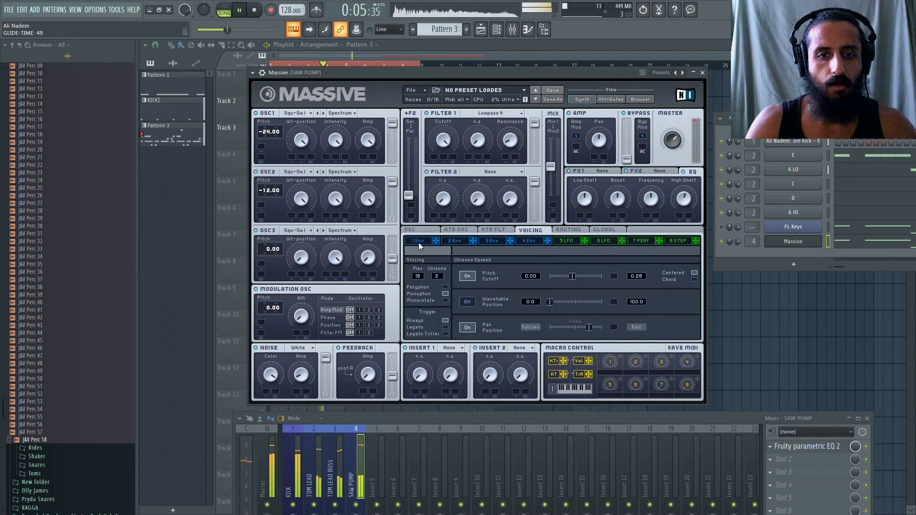
click(414, 230)
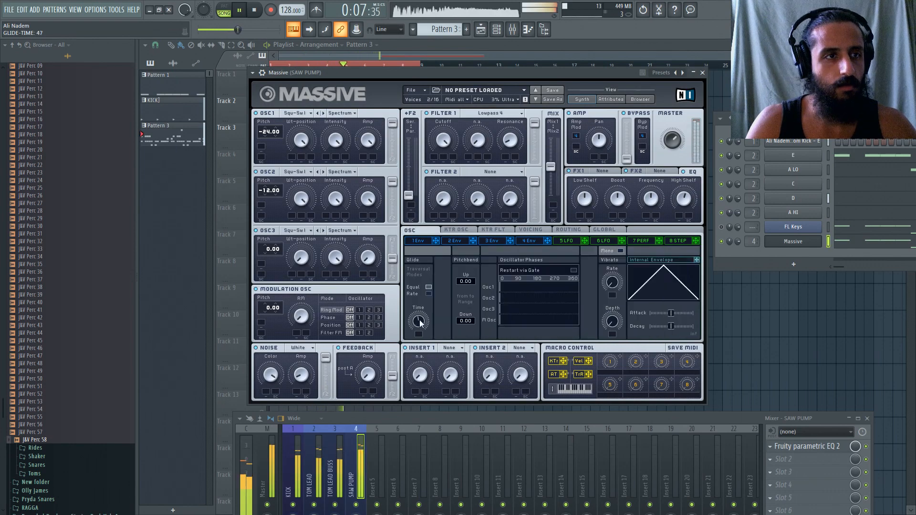
Assign envelope 1 to the OSC1 and OSC2 pitch with amounts of 12.00, and lower its decay level to the minimum.
click(432, 242)
drag(435, 241, 260, 144)
drag(357, 236, 283, 192)
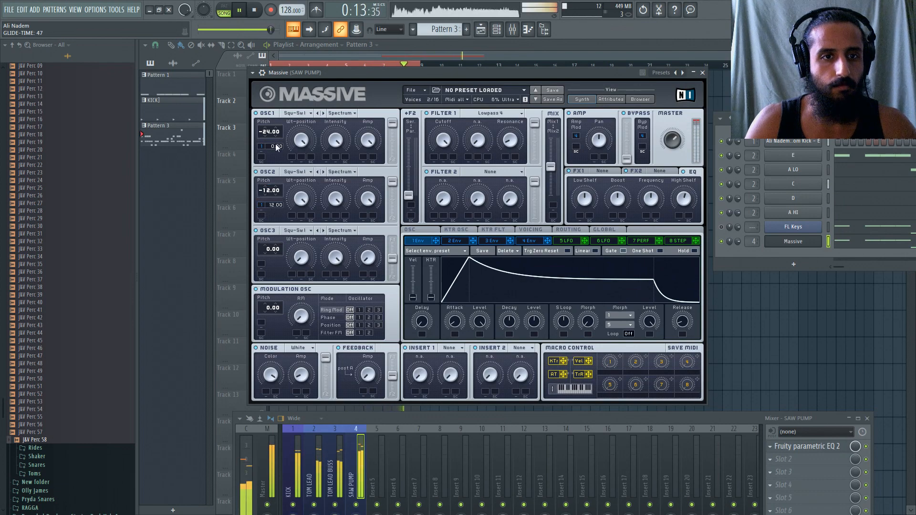
drag(277, 146, 277, 135)
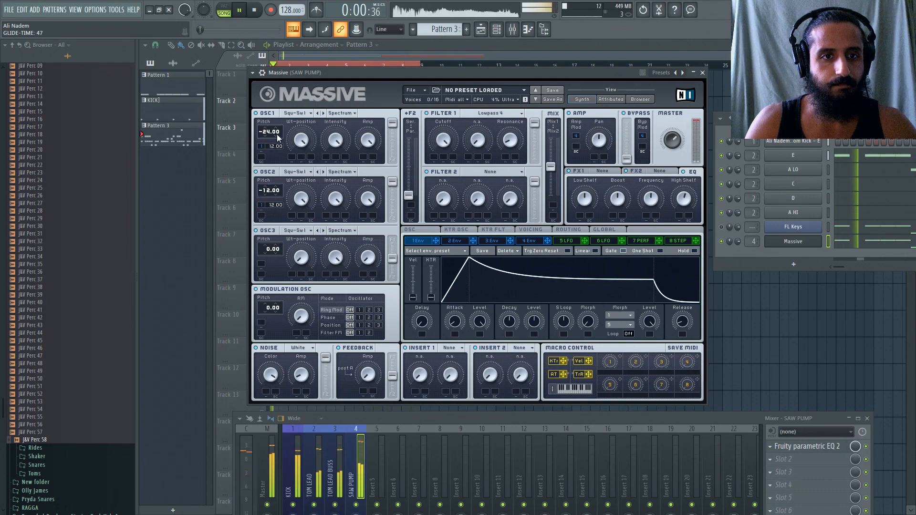
drag(534, 322, 514, 356)
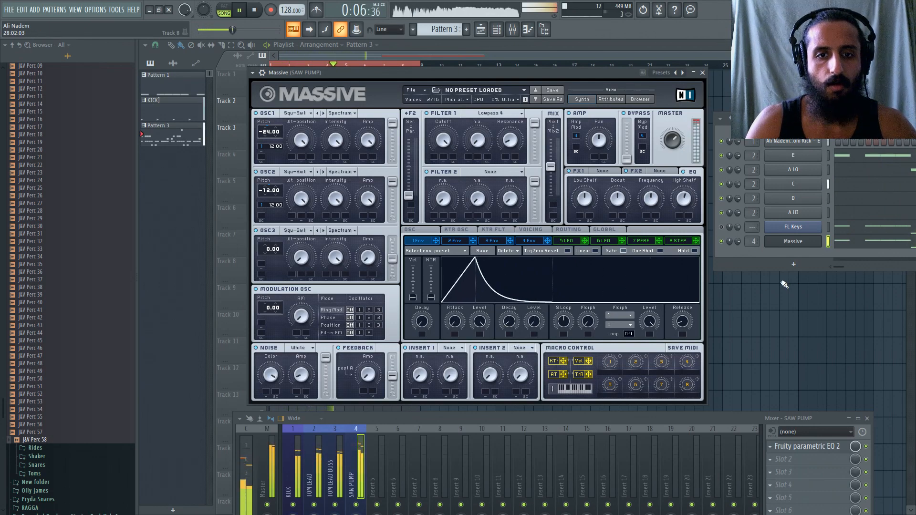
Set OSC2's pitch to -5.00 and raise the upper value of the unisono pitch cutoff spread to 0.44.
double_click(268, 193)
drag(268, 191, 269, 195)
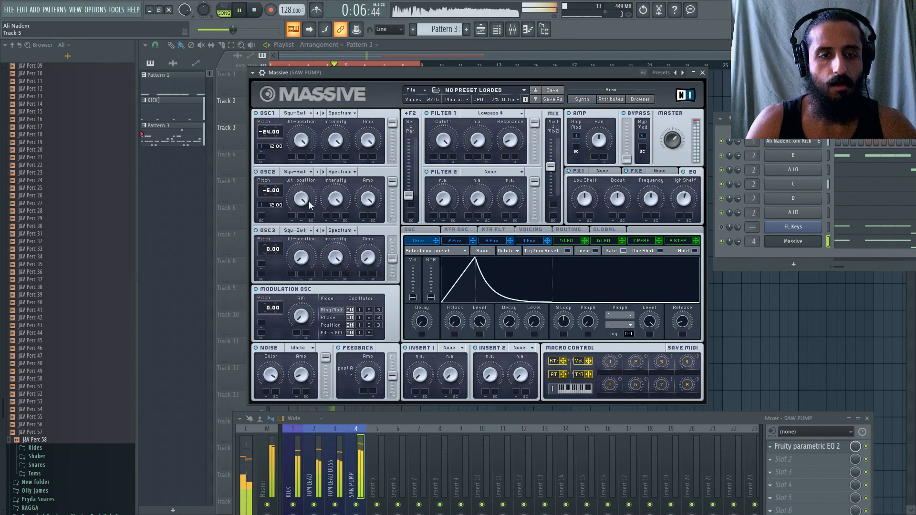
click(534, 232)
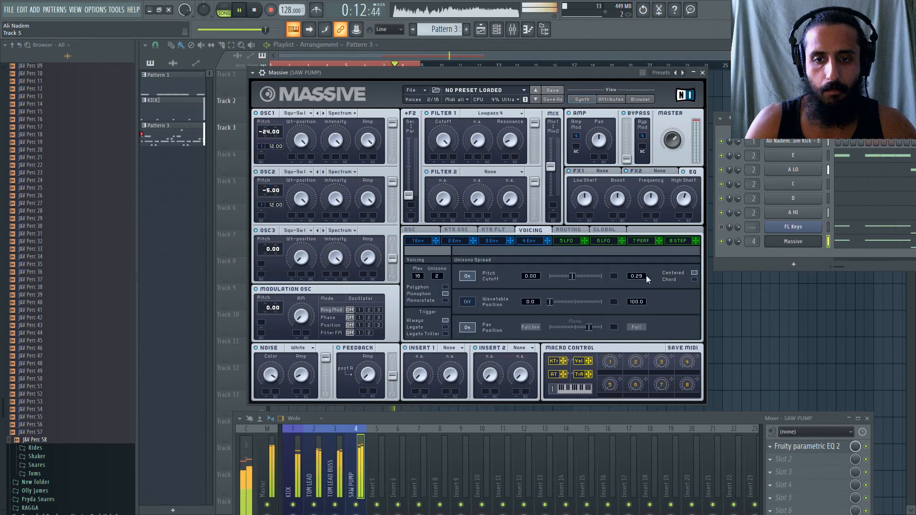
drag(648, 273, 656, 261)
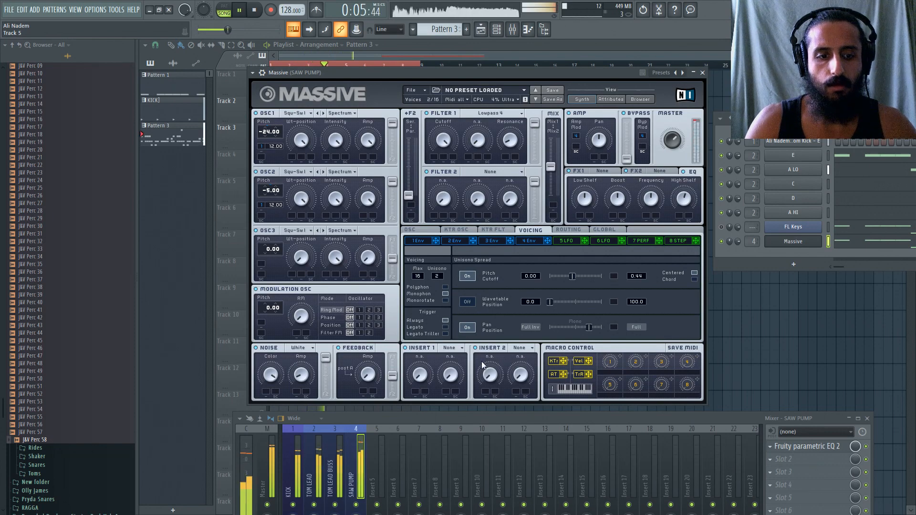
Stop playback and load Fruity Soft Clipper into slot 5 of the SAW PUMP mixer track.
drag(600, 419, 584, 245)
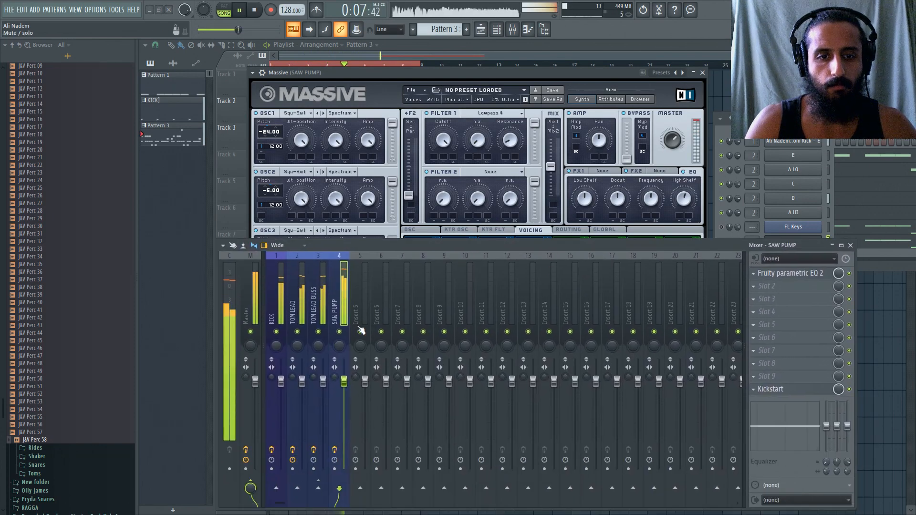
click(254, 10)
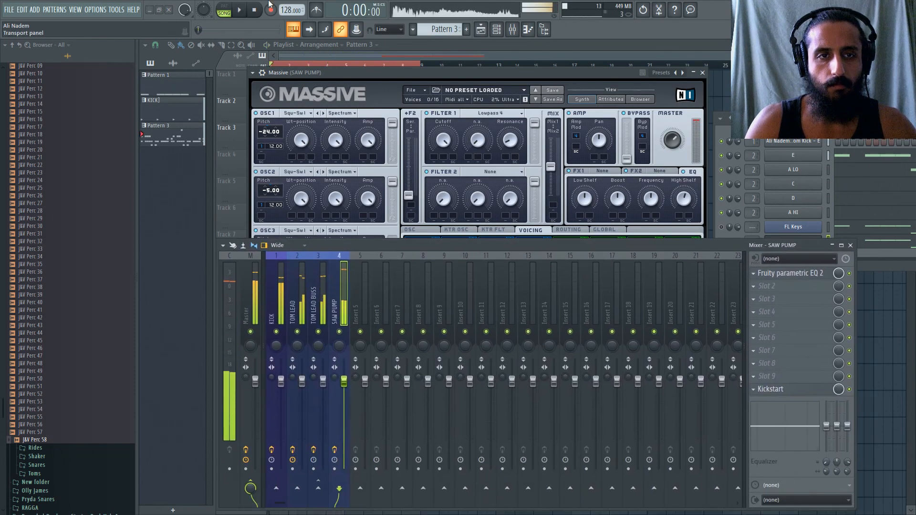
click(761, 325)
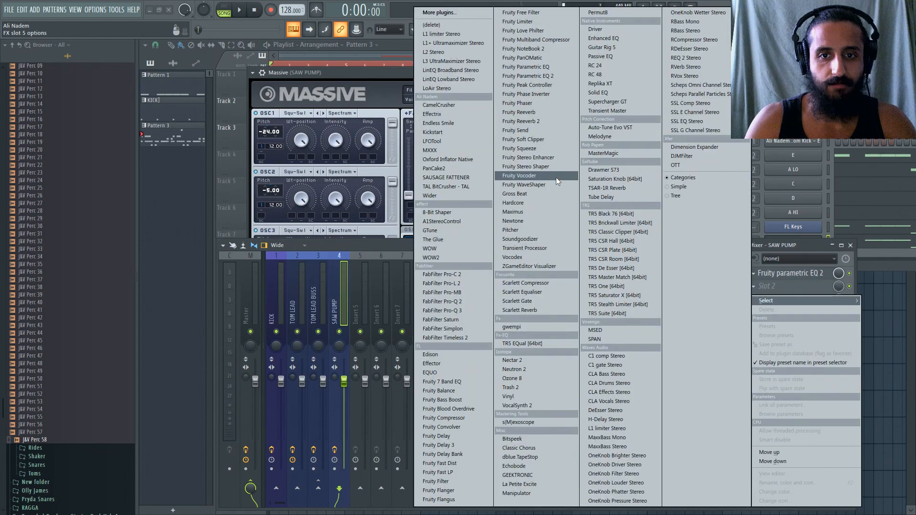
click(523, 138)
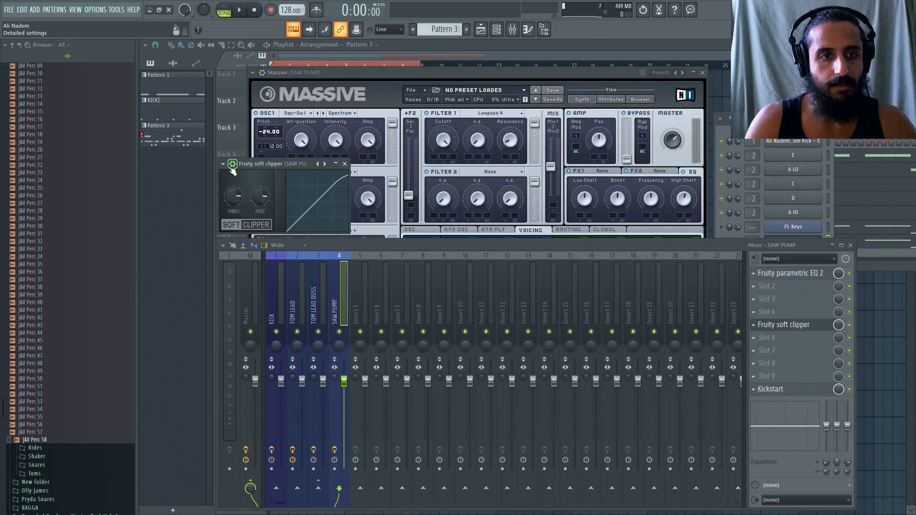
Reset the soft clipper's threshold, fine-tune it while the loop plays, and close the plugin.
right_click(234, 196)
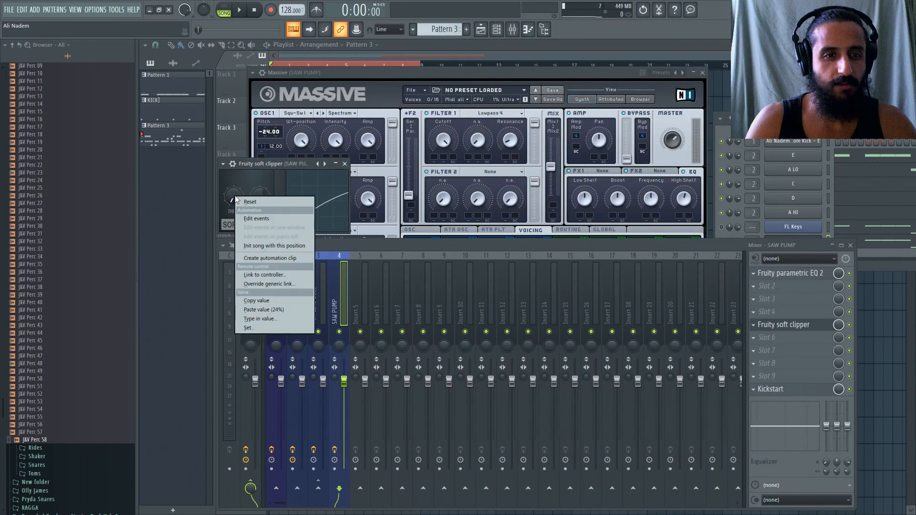
click(240, 202)
click(316, 299)
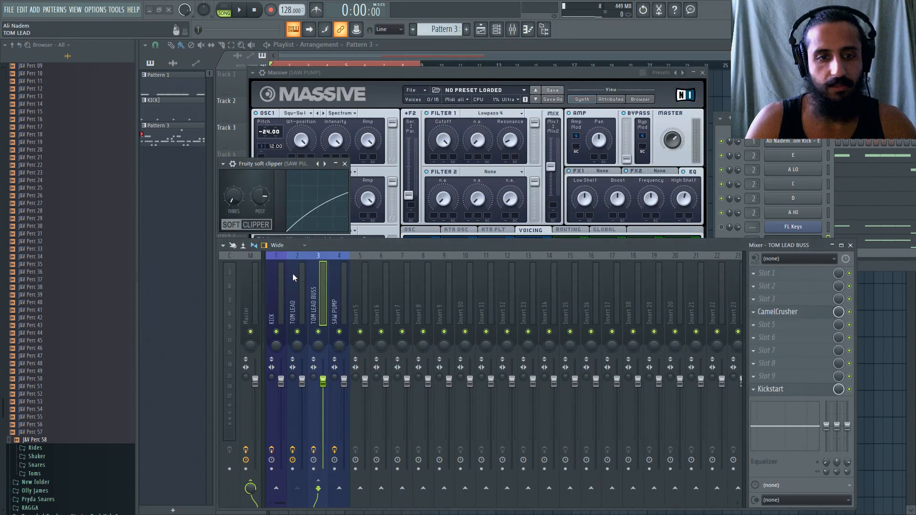
click(233, 203)
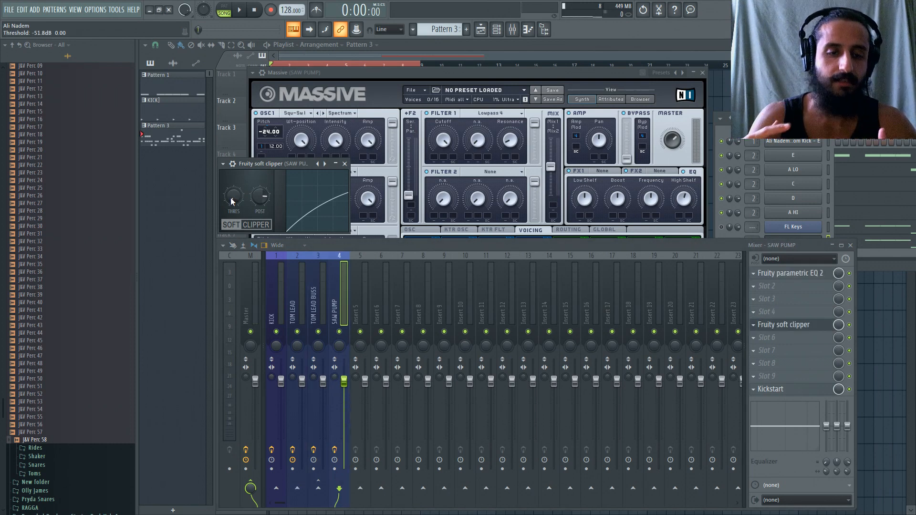
key(space)
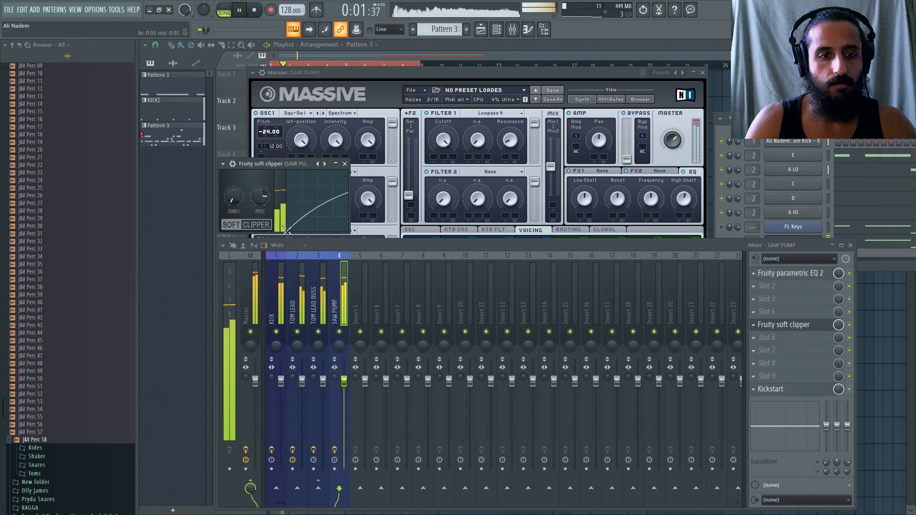
mouse_move(233, 197)
mouse_down()
mouse_move(234, 185)
mouse_move(234, 197)
mouse_up()
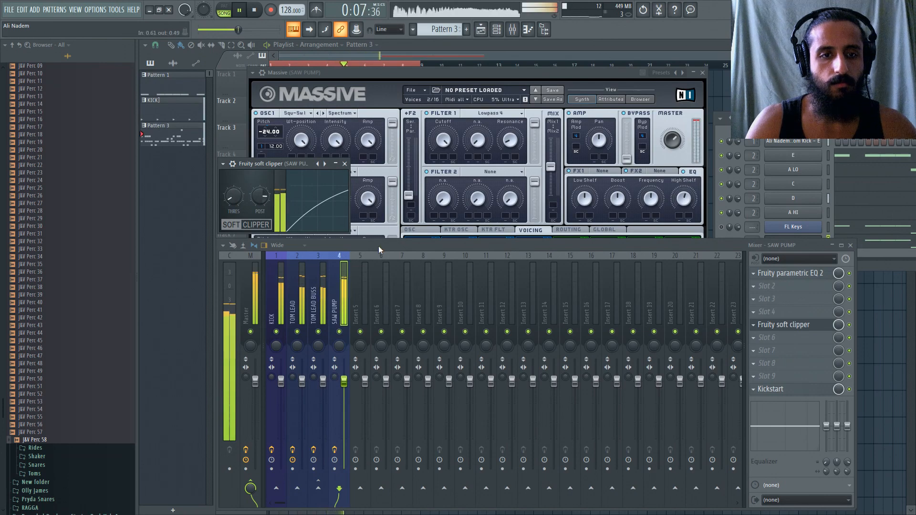
drag(379, 245, 454, 396)
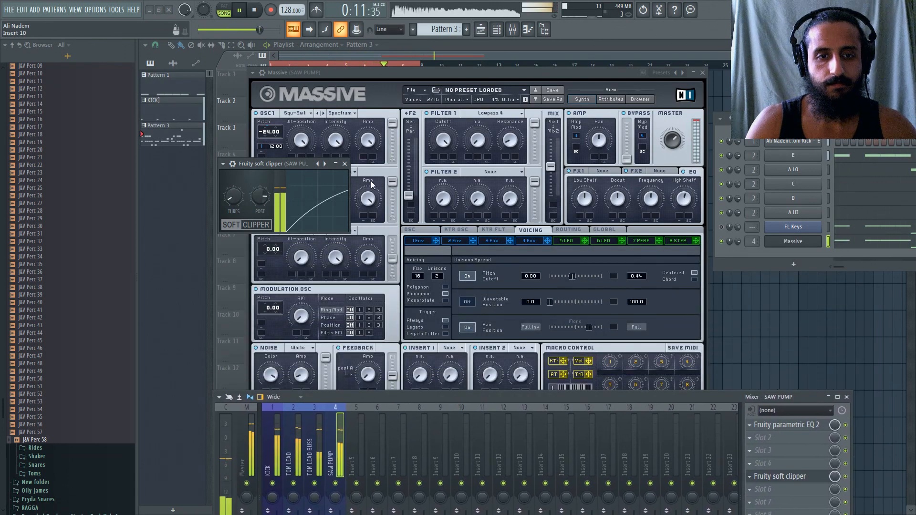
click(345, 164)
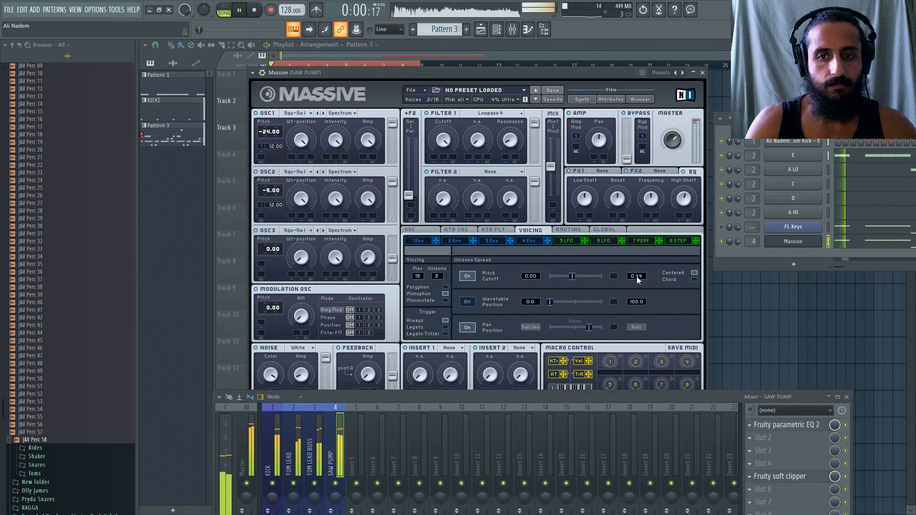
Lower the upper value of the unisono pitch cutoff spread to 0.33 and set the EQ low shelf boost to 47.
drag(643, 286, 644, 287)
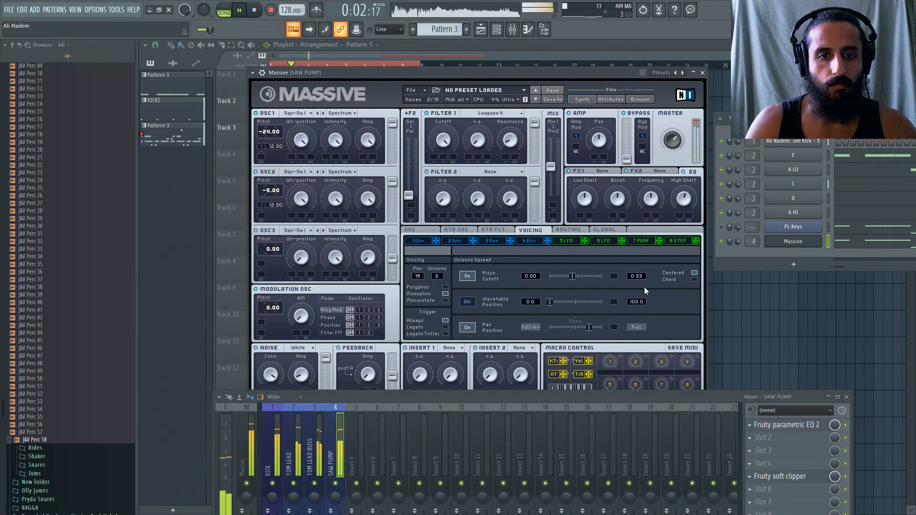
drag(405, 400, 411, 458)
drag(393, 376, 371, 368)
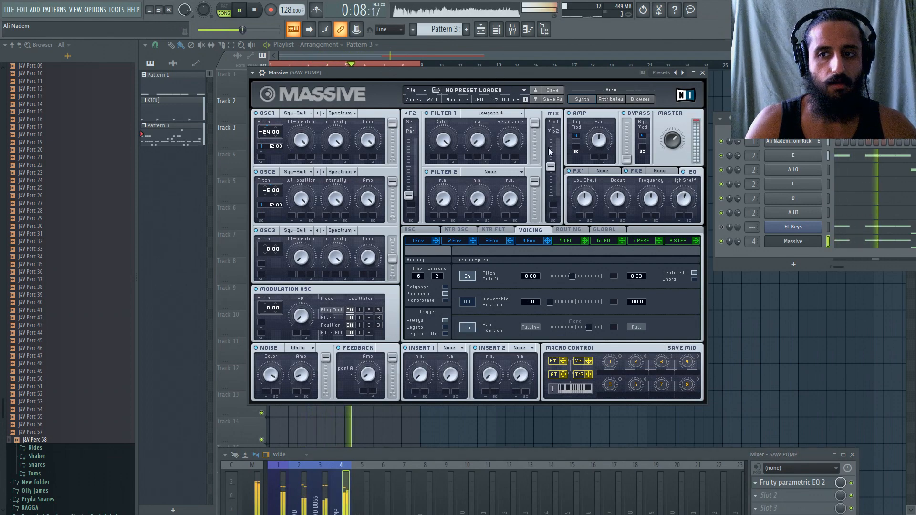
drag(524, 72, 528, 71)
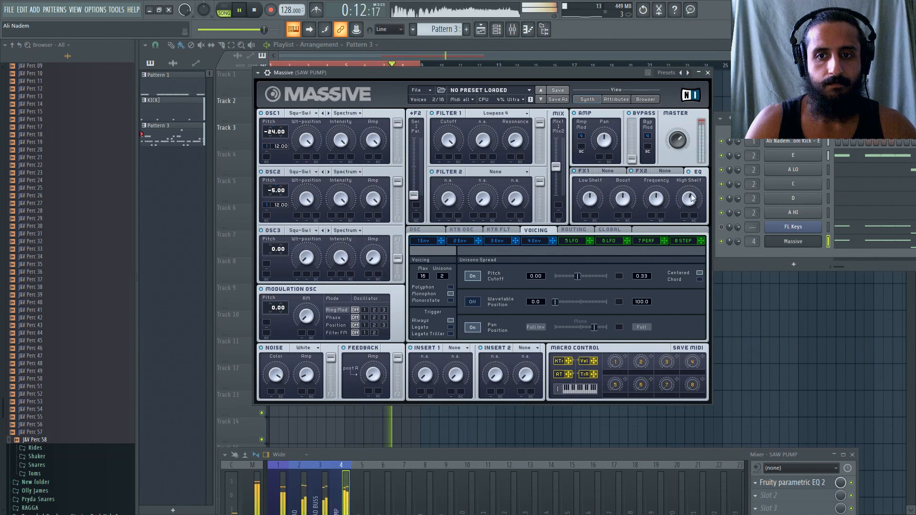
mouse_move(591, 199)
mouse_down()
mouse_move(588, 242)
mouse_move(591, 206)
mouse_up()
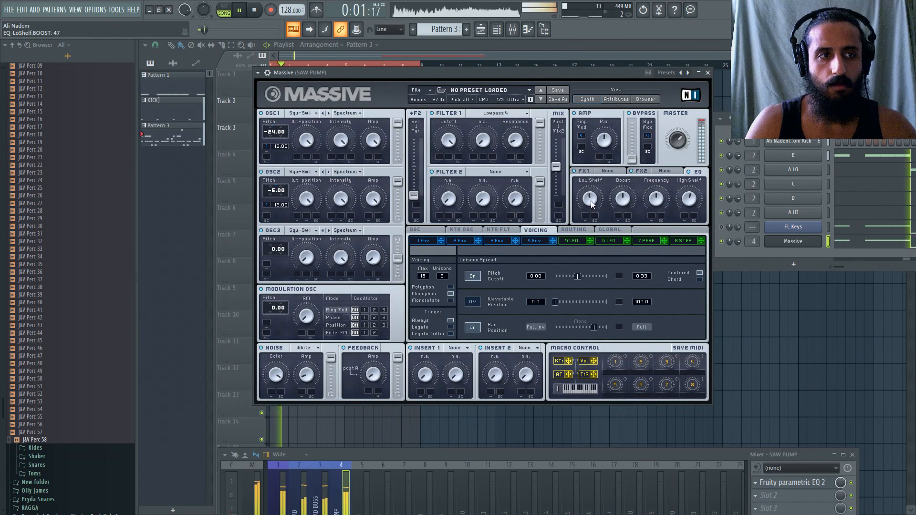
Assign envelope 2 to the Filter 1 cutoff, then shorten its attack and lower its decay level to the minimum.
click(460, 240)
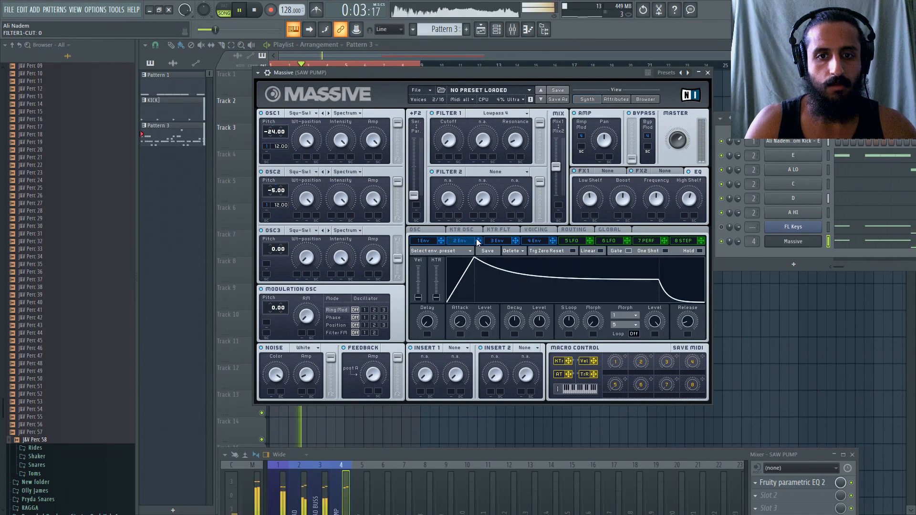
mouse_move(478, 240)
mouse_down()
mouse_move(427, 156)
mouse_move(437, 157)
mouse_move(441, 101)
mouse_up()
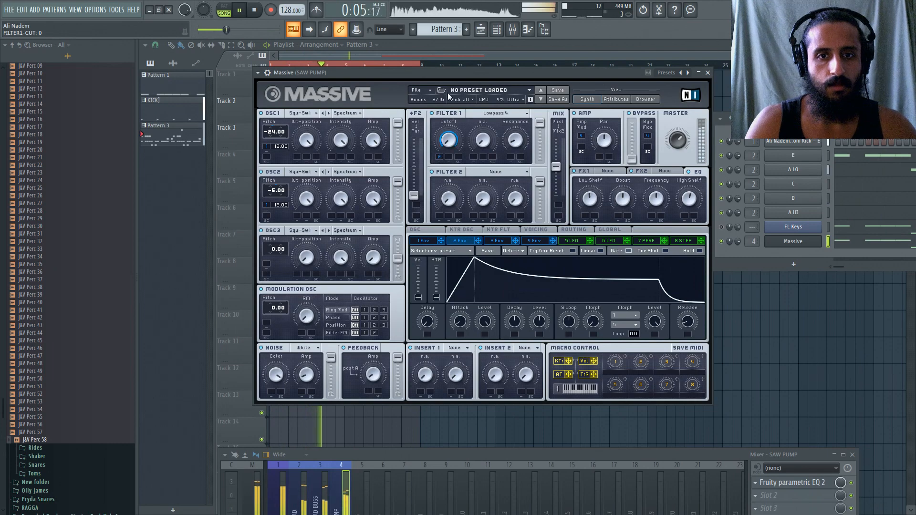
drag(468, 313, 520, 326)
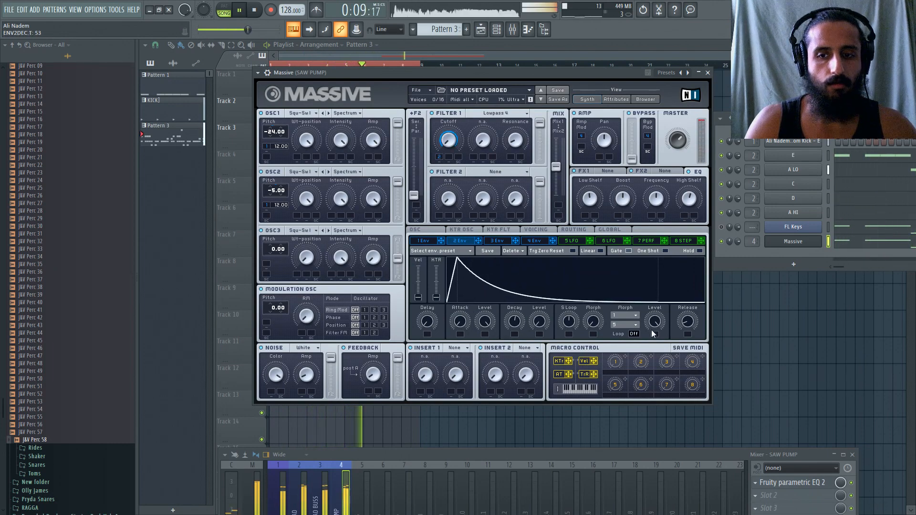
Raise the release of envelopes 2 and 4, with envelope 4 at 43, and set envelope 2's decay time to 48.
drag(687, 323, 691, 308)
click(538, 240)
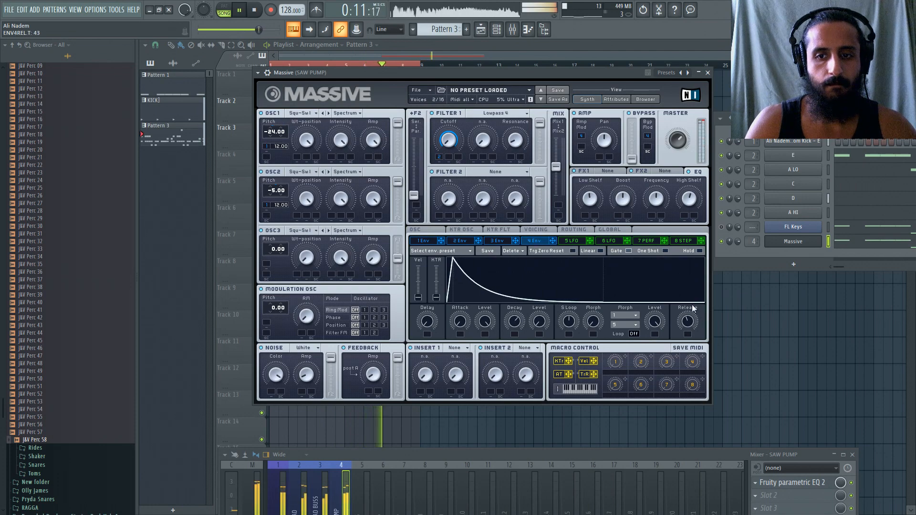
click(459, 240)
mouse_move(515, 325)
mouse_down()
mouse_move(516, 339)
mouse_move(516, 329)
mouse_up()
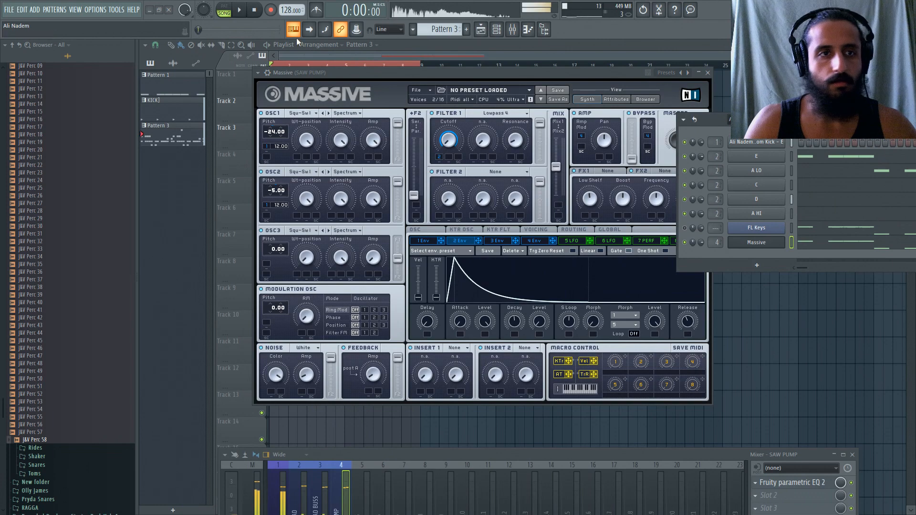
Stop playback, add a second Massive instance to the channel rack and route it to mixer track 5.
click(254, 10)
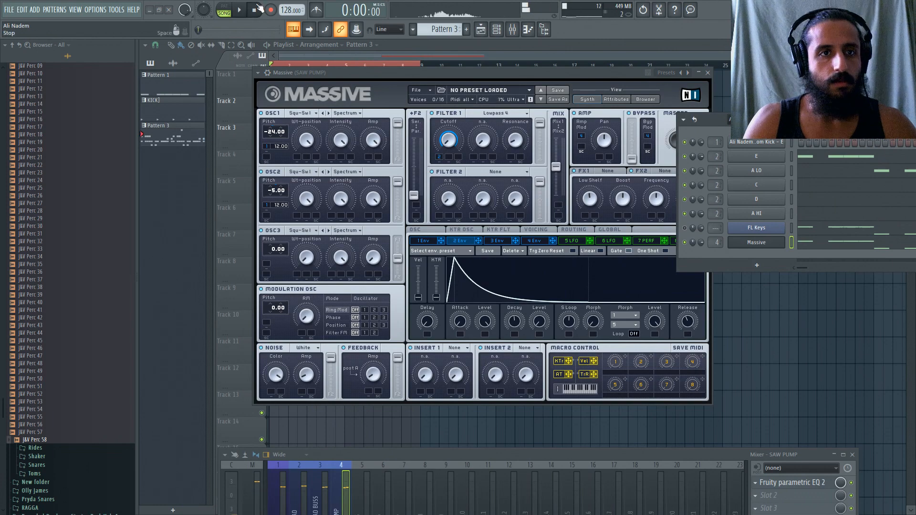
click(709, 72)
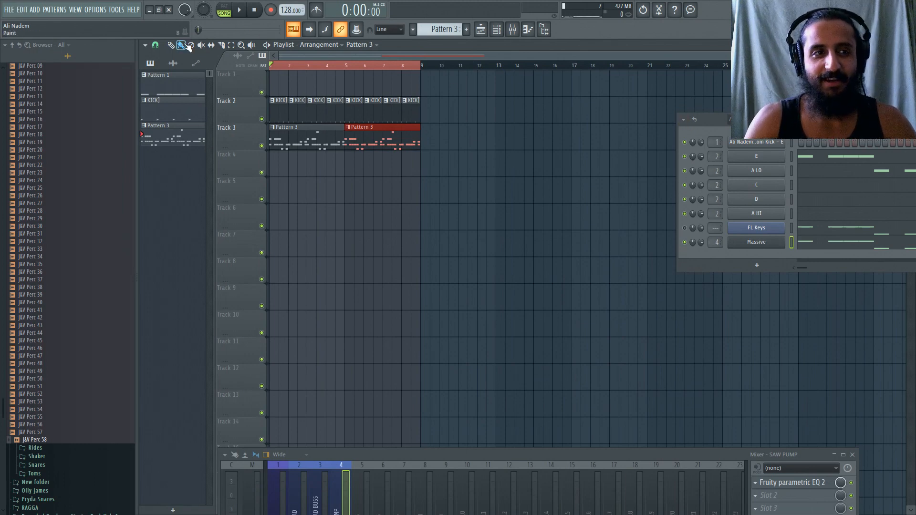
click(34, 9)
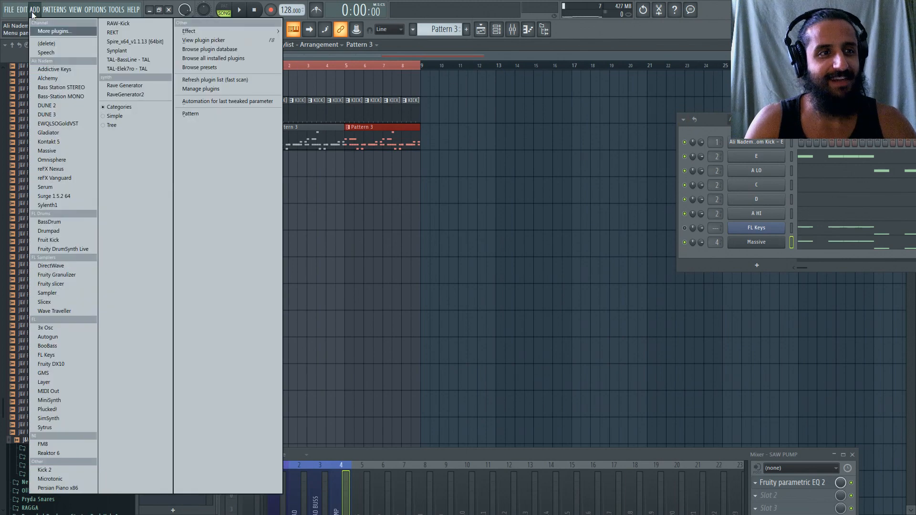
click(55, 166)
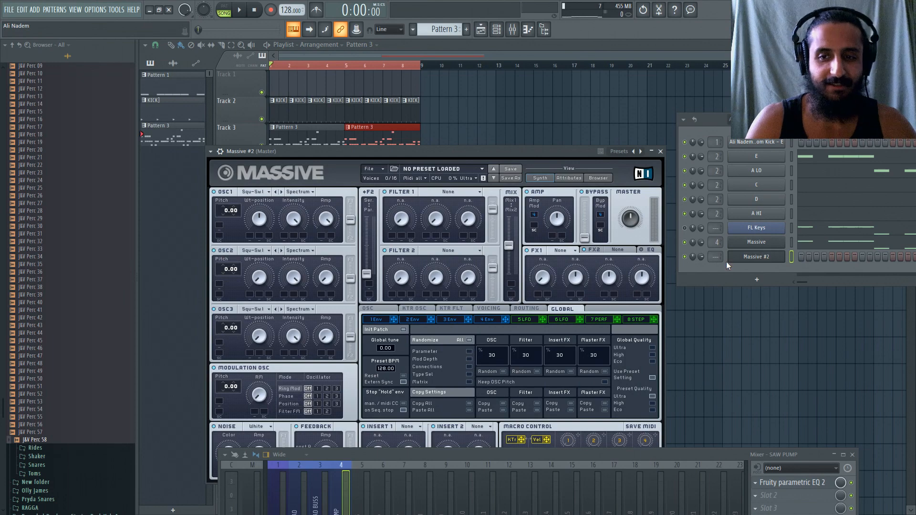
drag(715, 259, 715, 245)
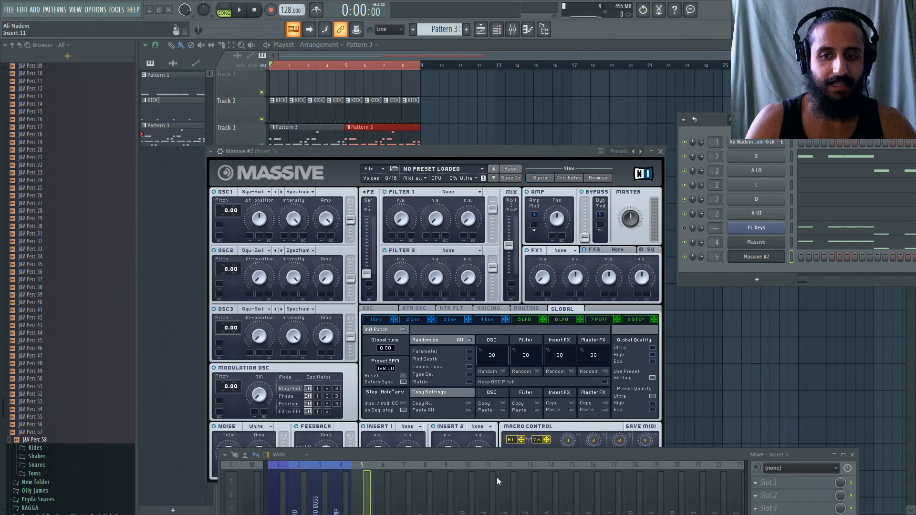
drag(505, 453, 512, 396)
click(660, 151)
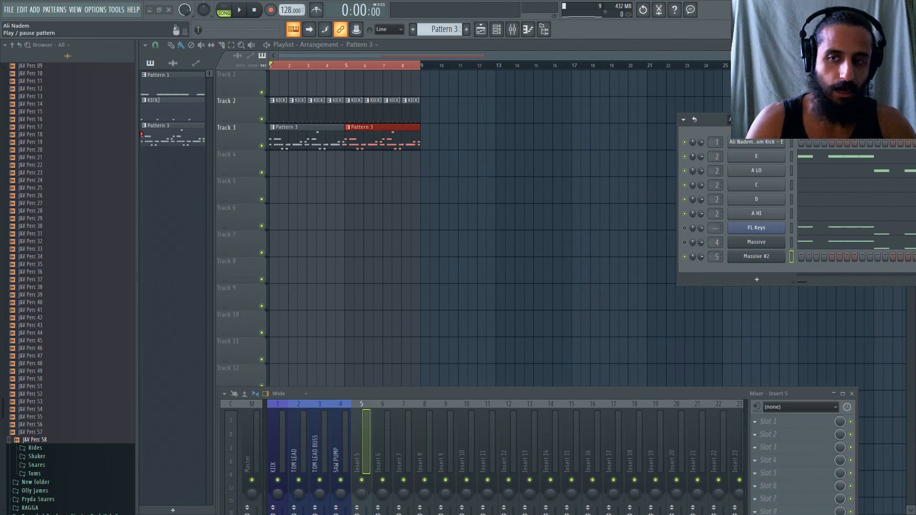
Audition Pattern 3 on its own and copy the notes of the Massive channel into the Massive #2 channel.
click(790, 120)
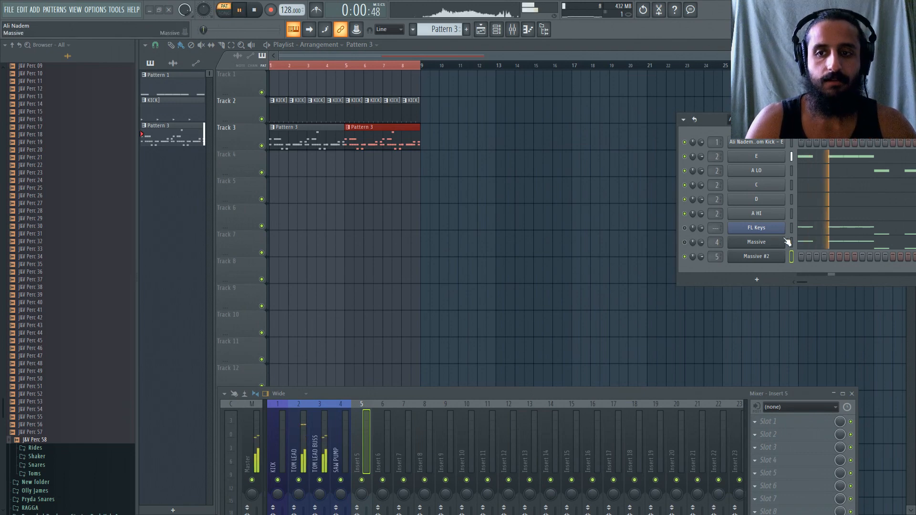
key(space)
click(775, 259)
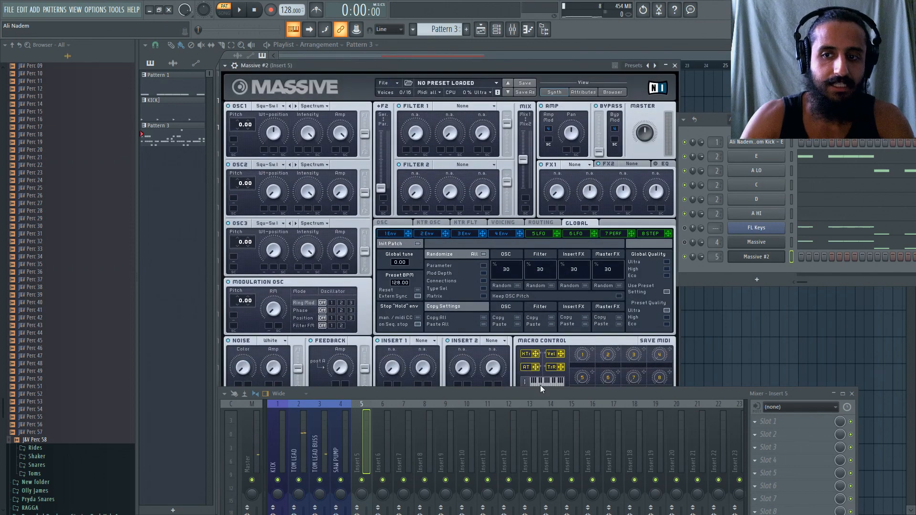
right_click(777, 242)
click(851, 252)
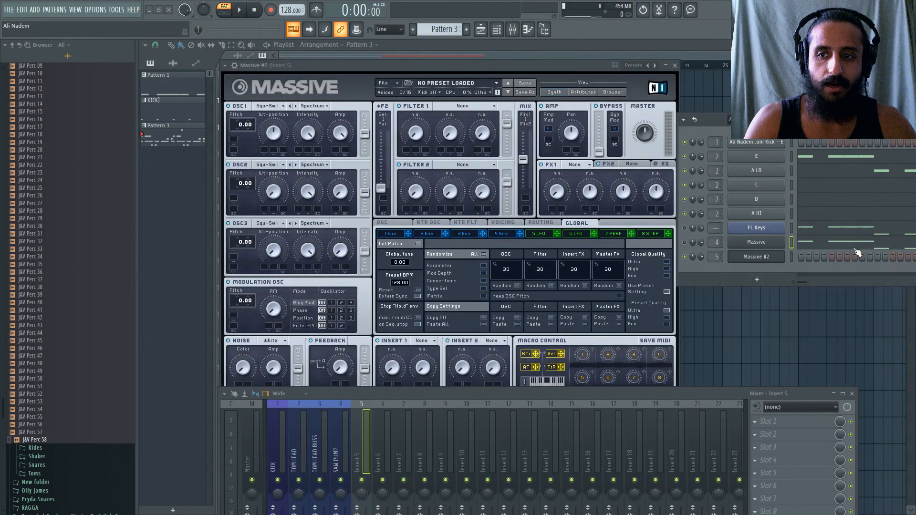
right_click(774, 257)
click(832, 275)
click(748, 258)
click(748, 258)
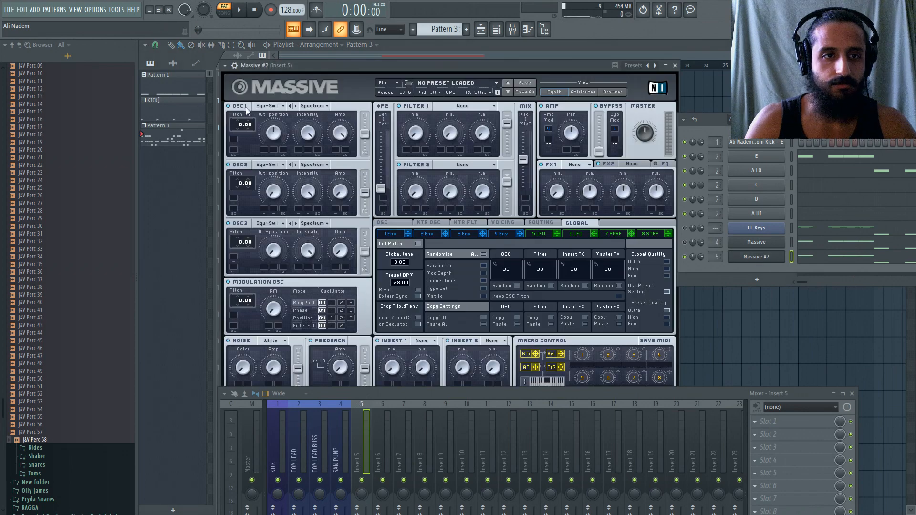
Try raising the noise amp in Massive #2, then replace the patch with a new, untitled sound.
drag(321, 400, 340, 456)
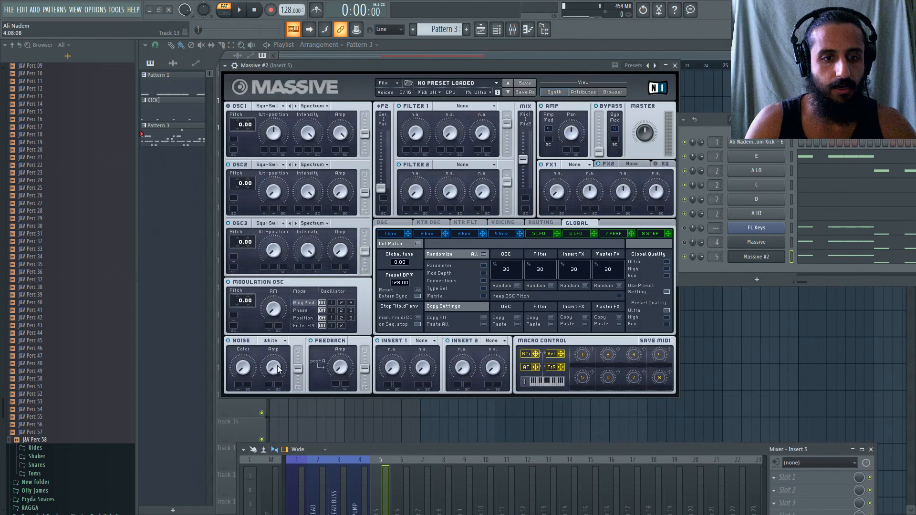
double_click(277, 368)
click(384, 83)
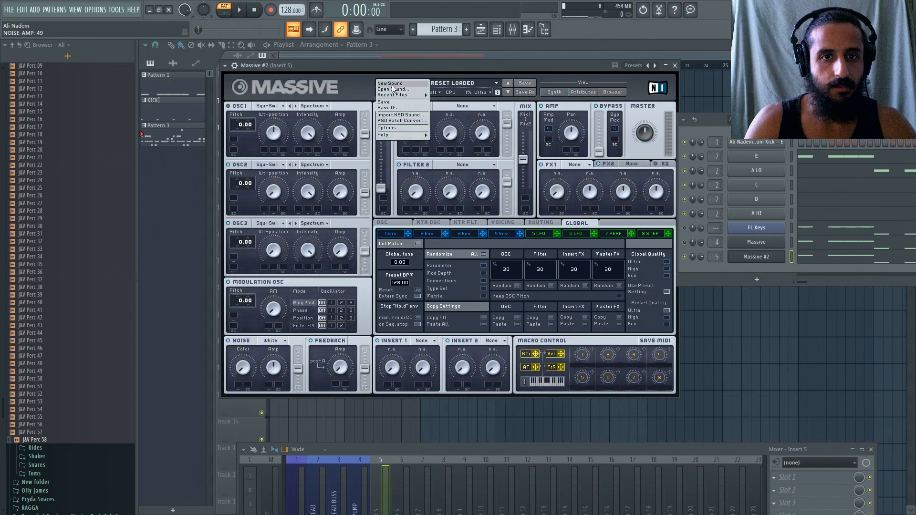
click(387, 92)
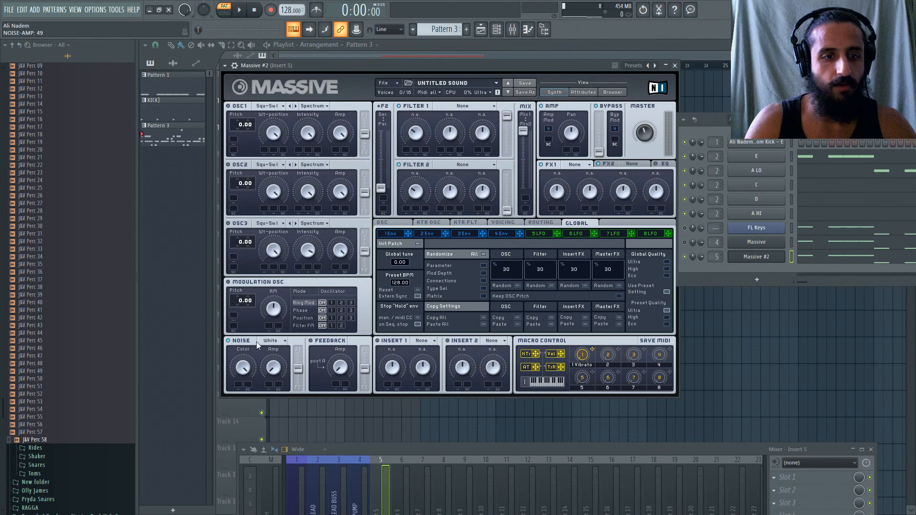
Play the pattern, lower envelope 4's decay level to the minimum and shorten its decay time to 12.
click(509, 224)
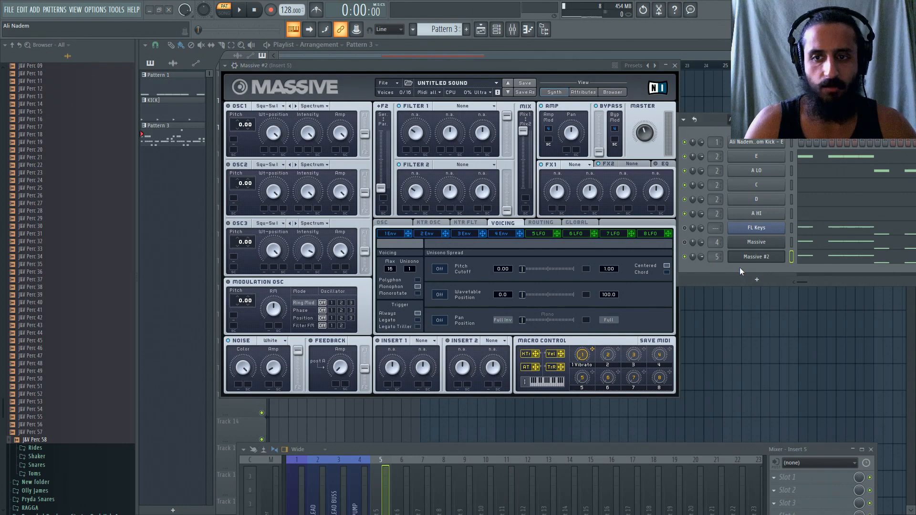
key(space)
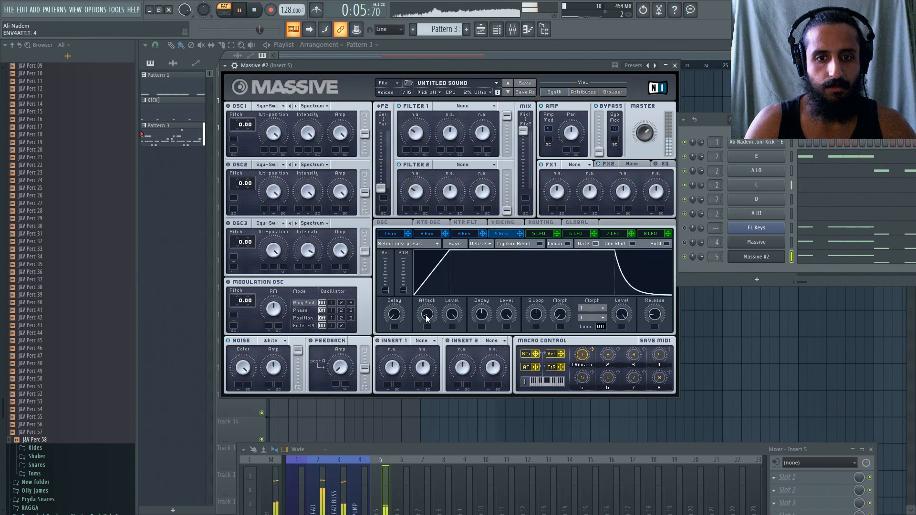
drag(504, 312, 484, 353)
drag(483, 315, 483, 313)
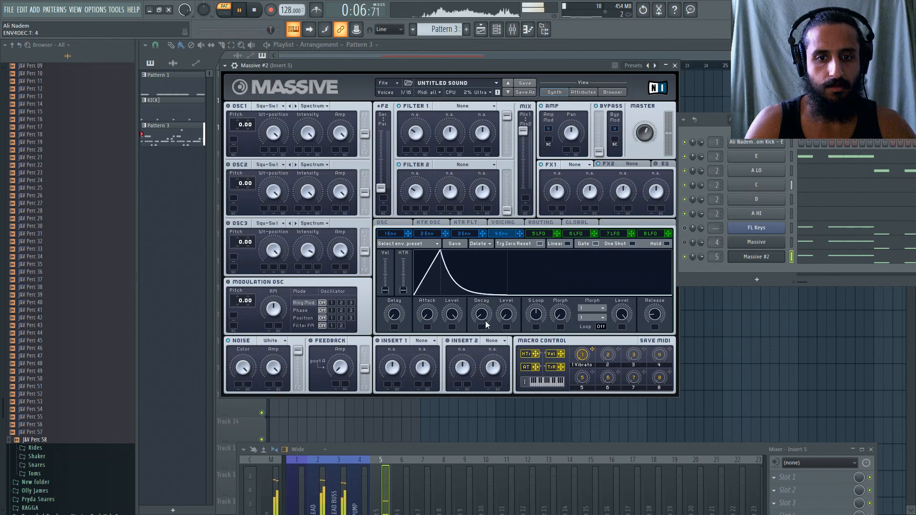
scroll(481, 314, up, 3)
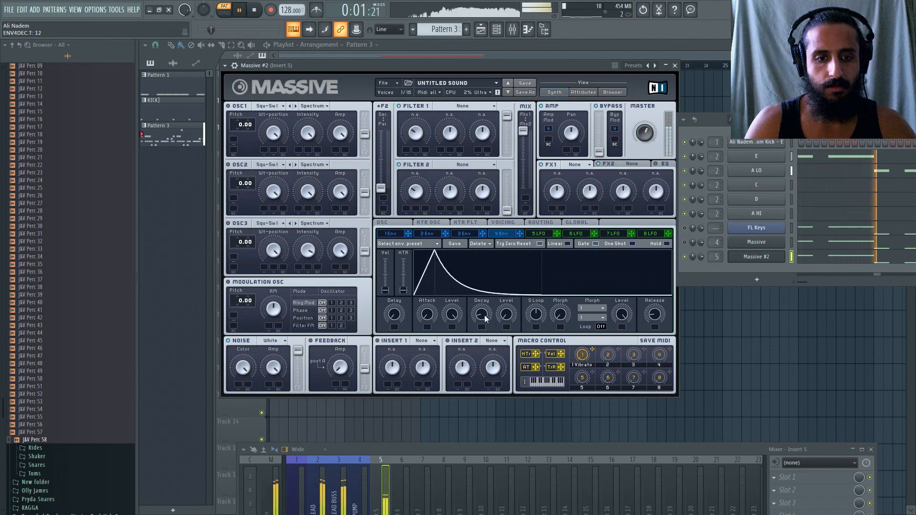
Route the feedback fully to Filter 1, raise its amp amount and adjust the master volume of Massive #2.
click(342, 343)
drag(364, 369, 363, 350)
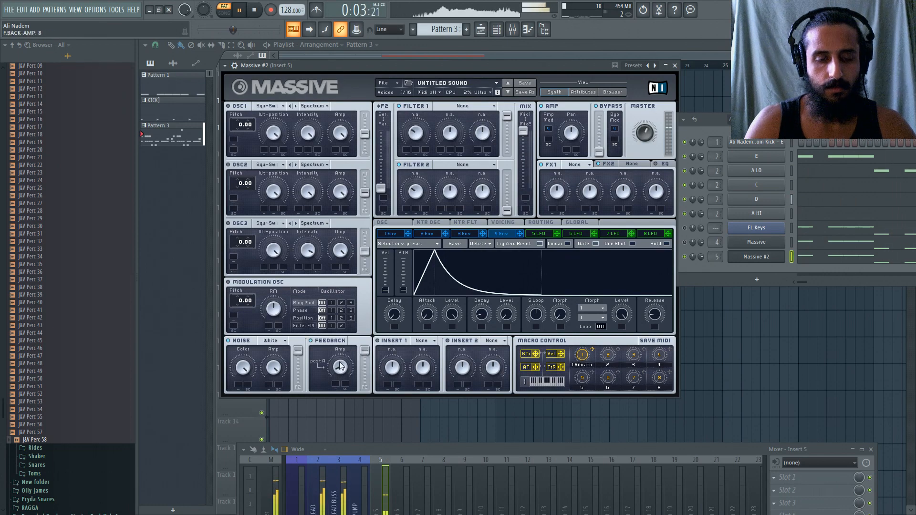
drag(344, 309, 345, 374)
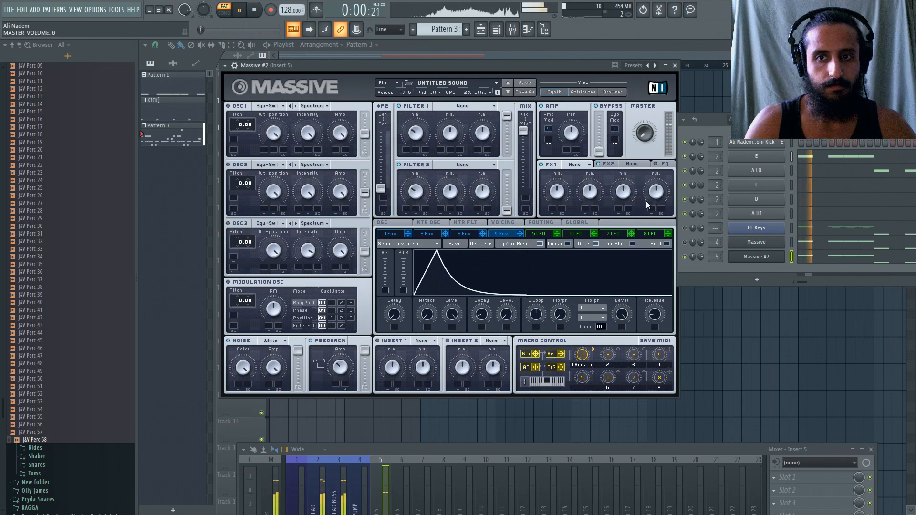
drag(647, 170, 653, 148)
Solo mixer track 5, load Kickstart into its slot 10 and resume pattern playback.
drag(480, 448, 477, 231)
right_click(380, 319)
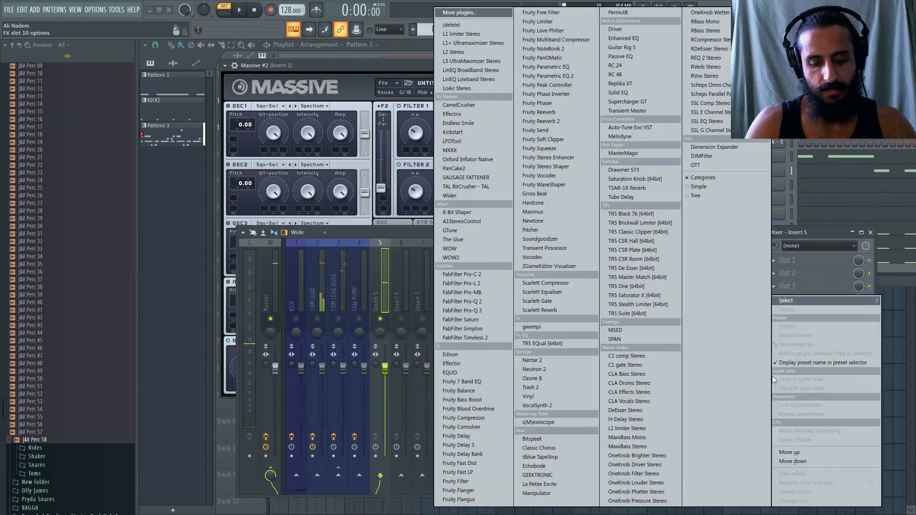
click(788, 376)
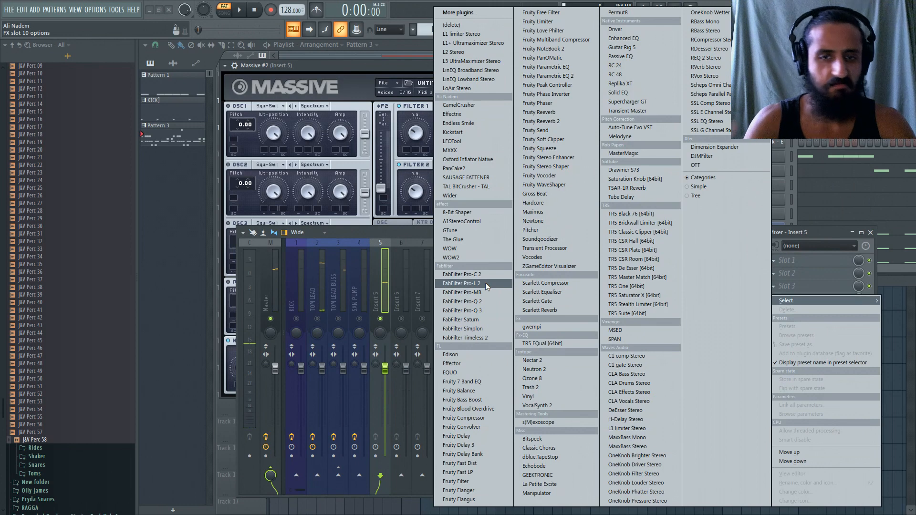
click(453, 132)
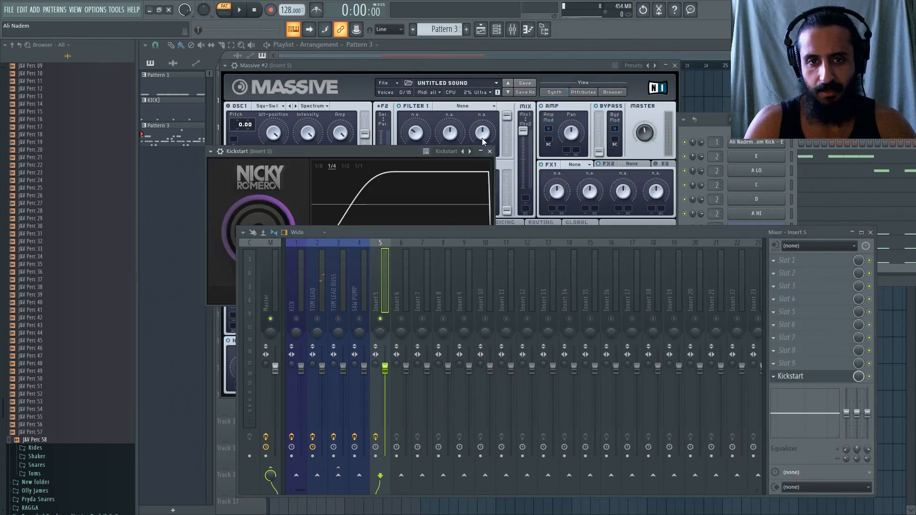
click(491, 151)
key(space)
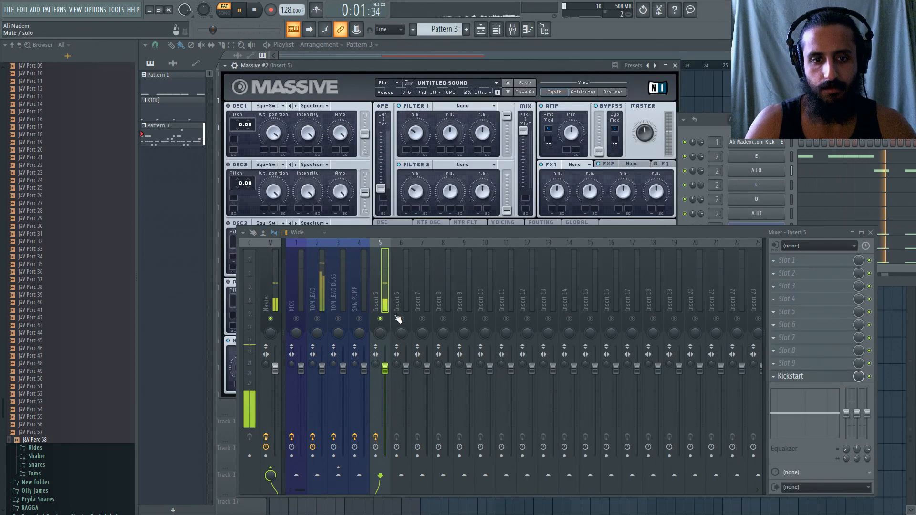
Set Filter 1 of Massive #2 to Lowpass 4 and lower its resonance to 6.
drag(414, 235, 464, 418)
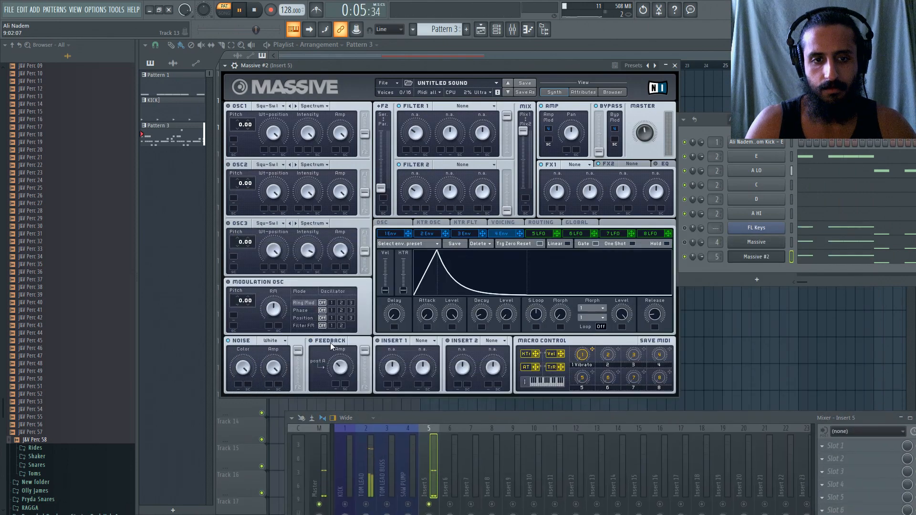
click(463, 106)
click(429, 133)
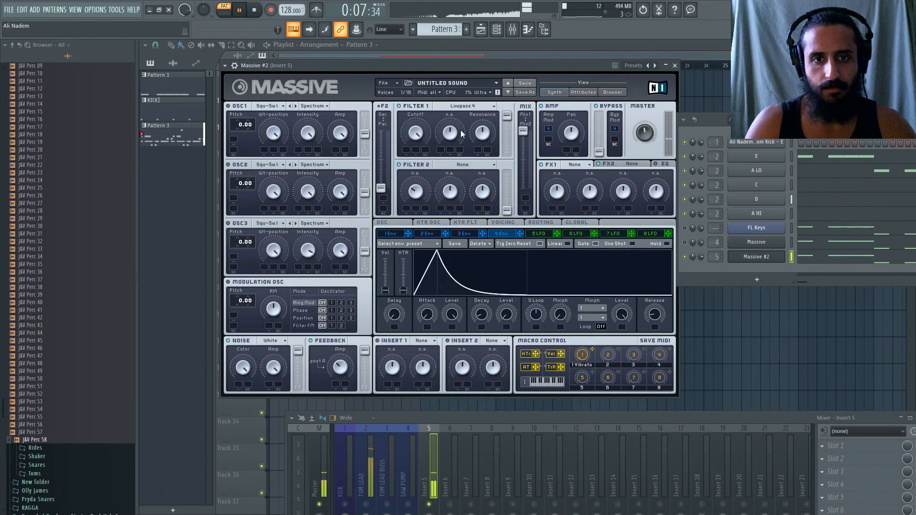
drag(482, 134, 481, 179)
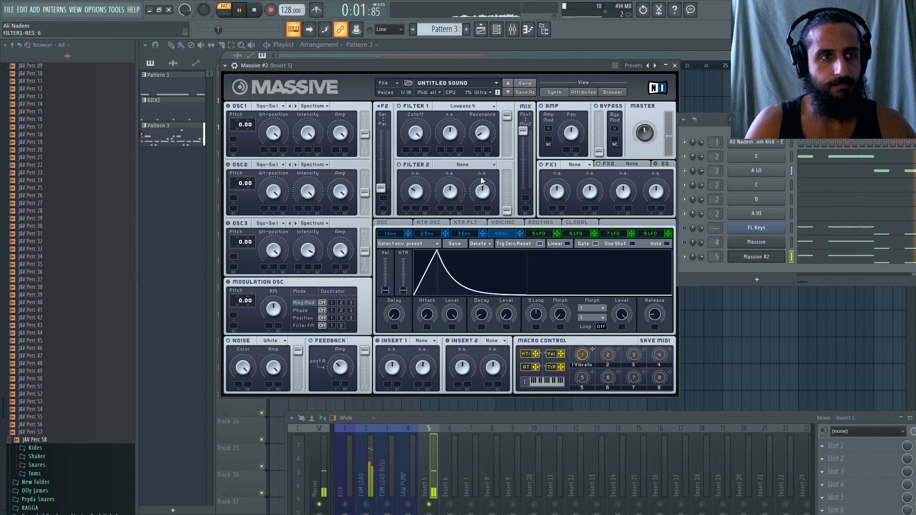
Bring the saw Massive channel back in, close Massive #2 and play the arrangement in song mode from bar 1.
drag(474, 401, 469, 330)
click(664, 164)
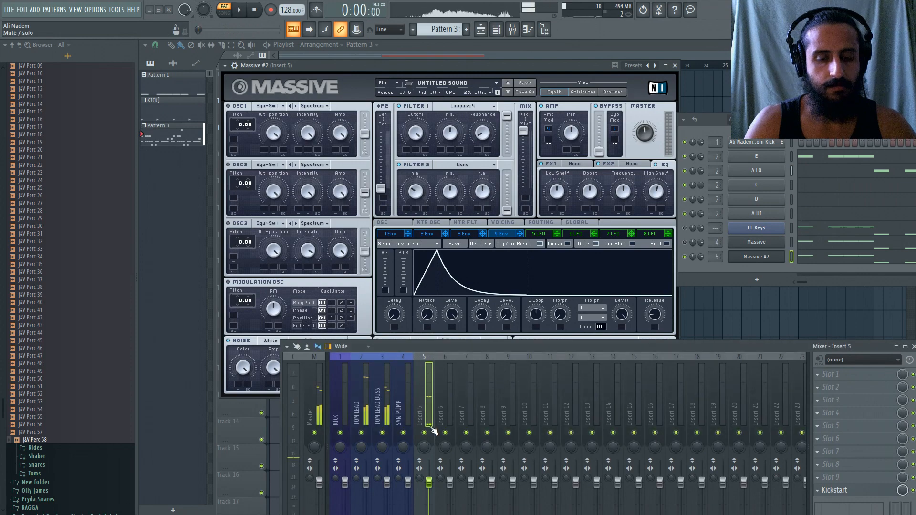
click(684, 242)
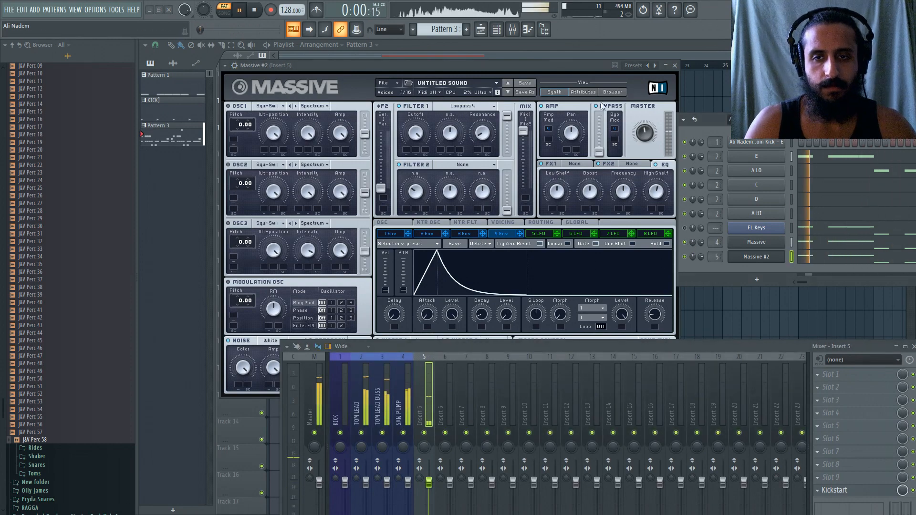
click(674, 66)
click(272, 66)
key(l)
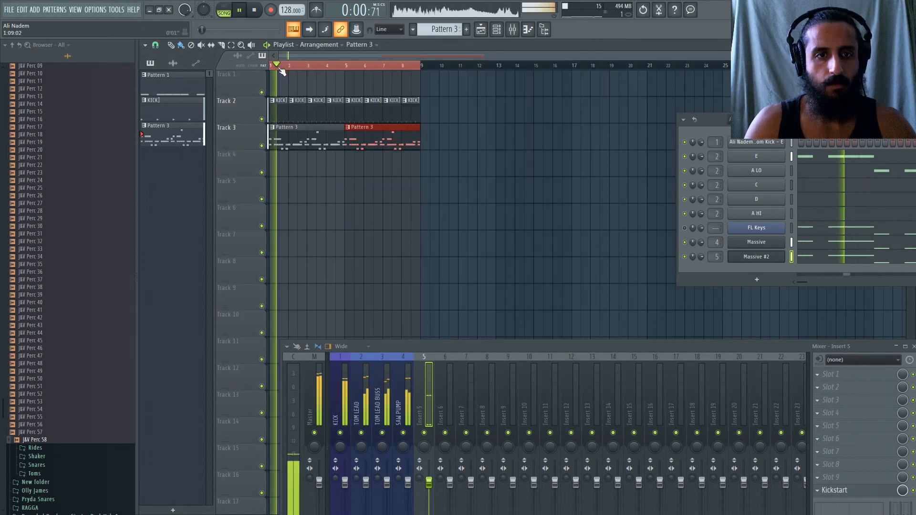
In the SAW PUMP Massive, raise envelope 2's decay level to 100 and remove its modulation from Filter 1's cutoff.
click(753, 242)
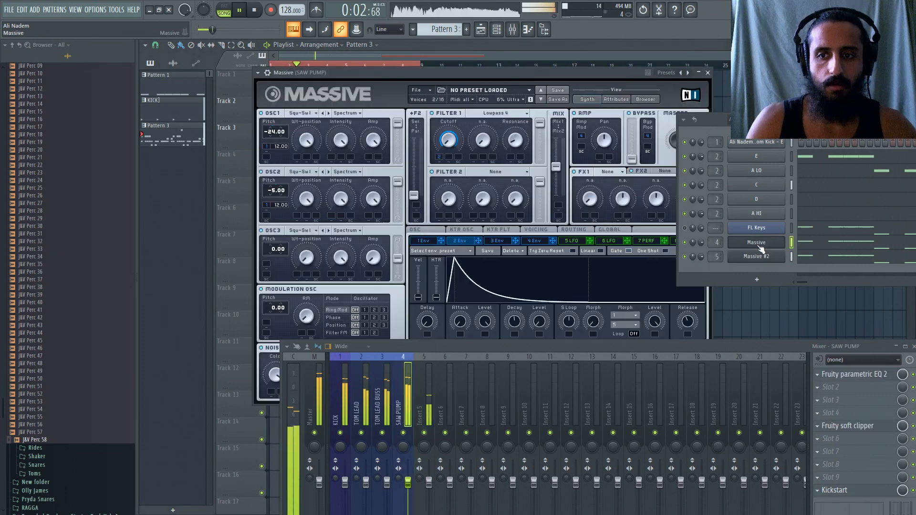
drag(540, 322, 551, 227)
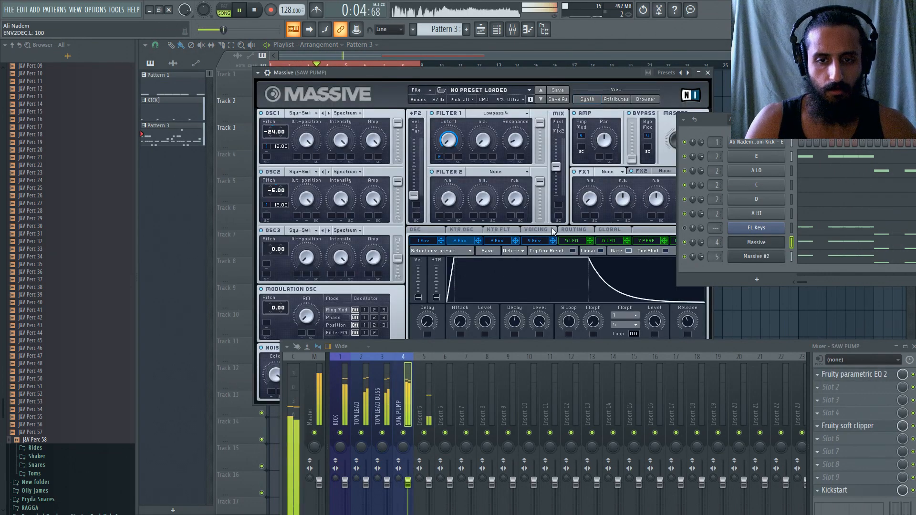
mouse_move(263, 183)
mouse_down()
mouse_move(271, 198)
mouse_move(278, 183)
mouse_up()
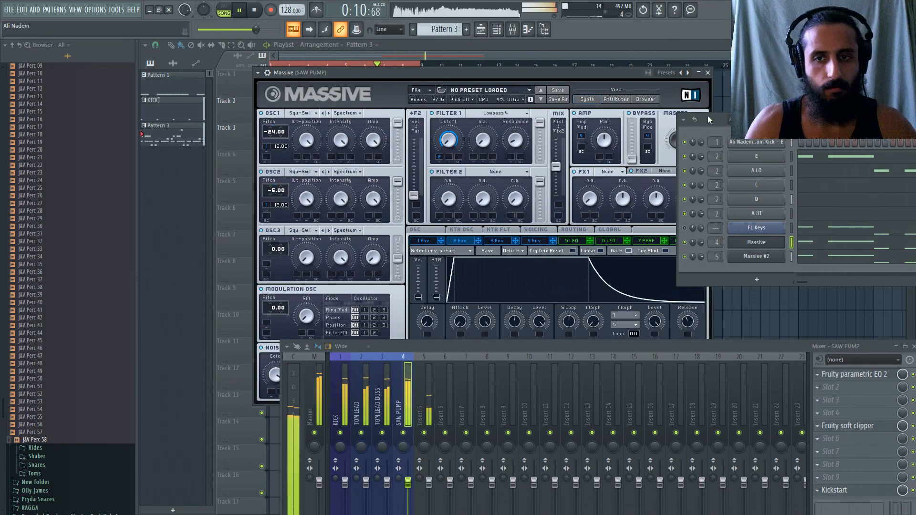
drag(708, 116, 756, 114)
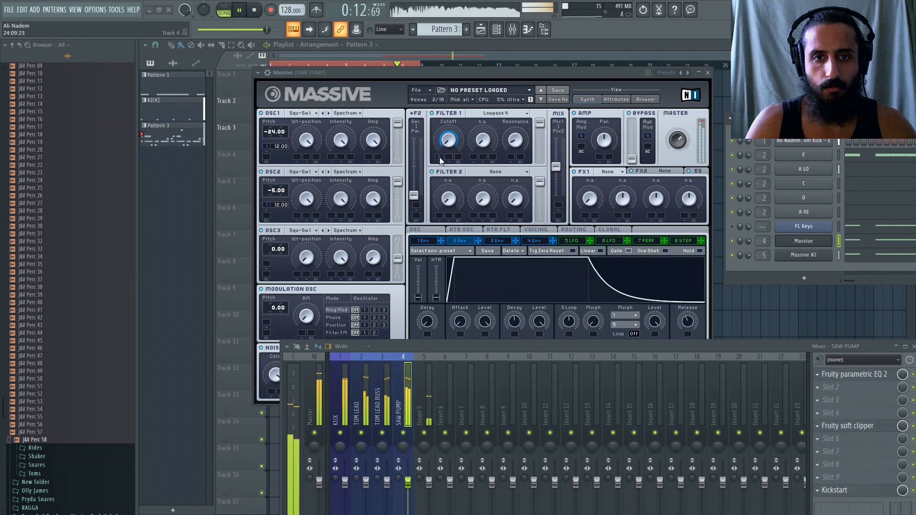
drag(439, 157, 440, 156)
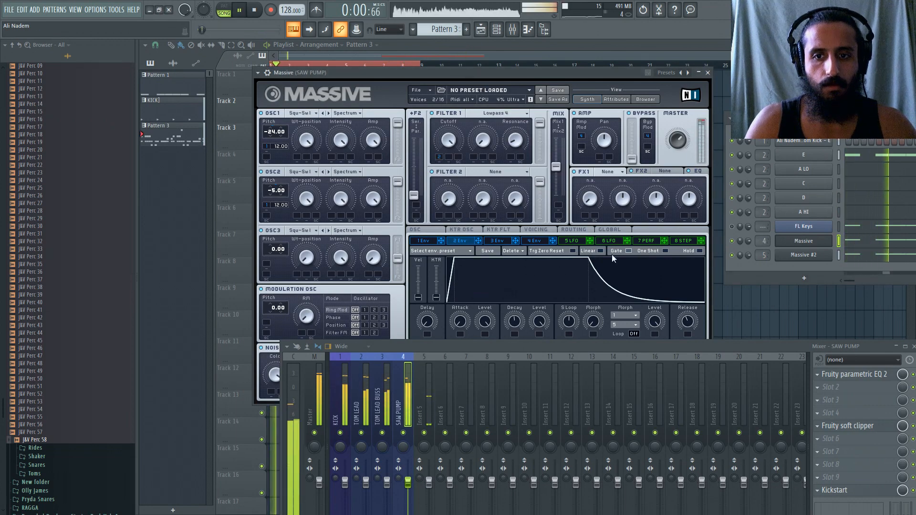
Try envelope 4's decay level at 100 in the SAW PUMP Massive, and return it to the minimum.
click(526, 240)
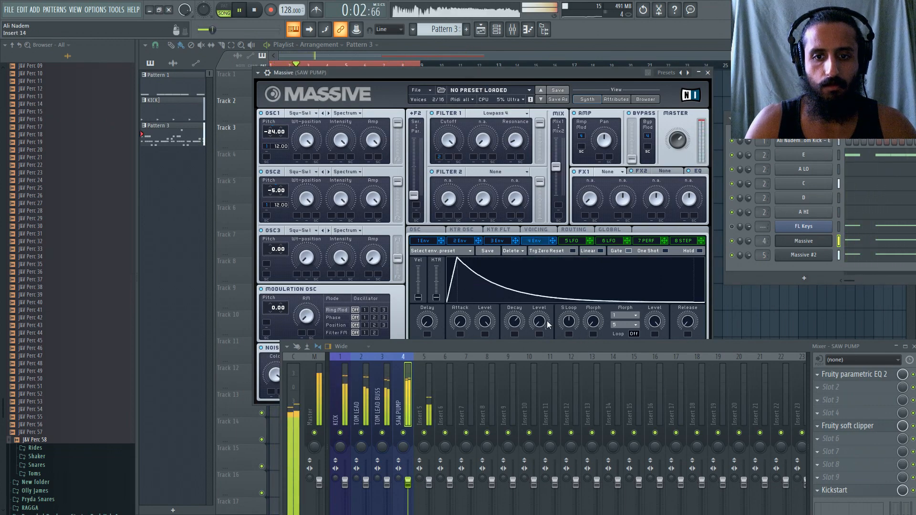
drag(547, 324, 551, 218)
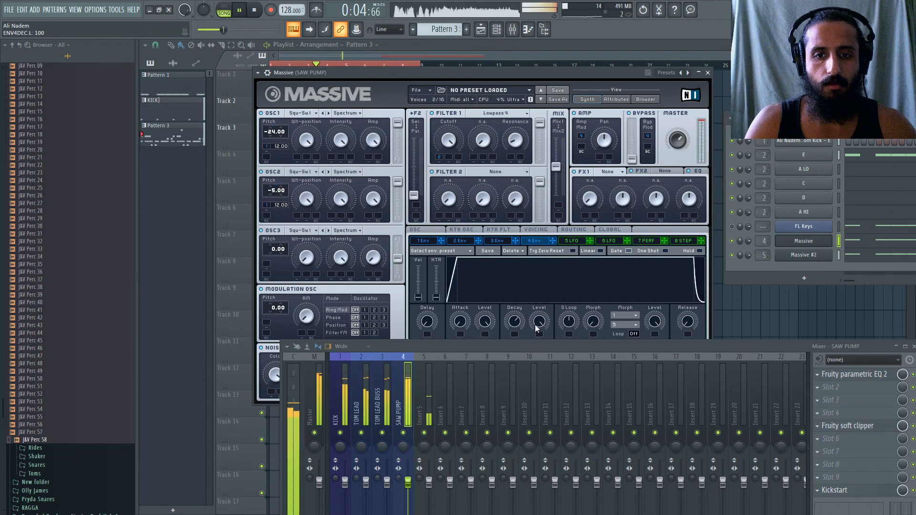
drag(535, 327, 539, 438)
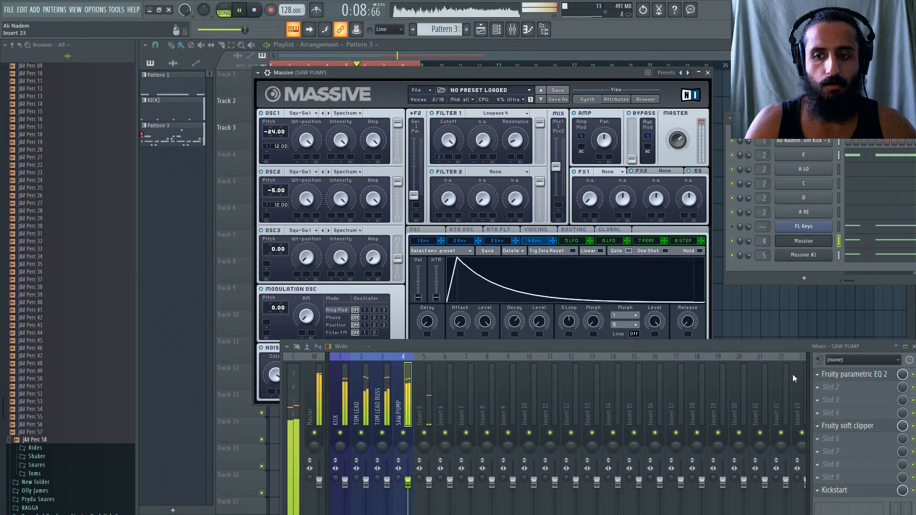
Load Fruity Parametric EQ 2 into slot 2 of the SAW PUMP track and slightly boost its band 7 high shelf.
click(823, 386)
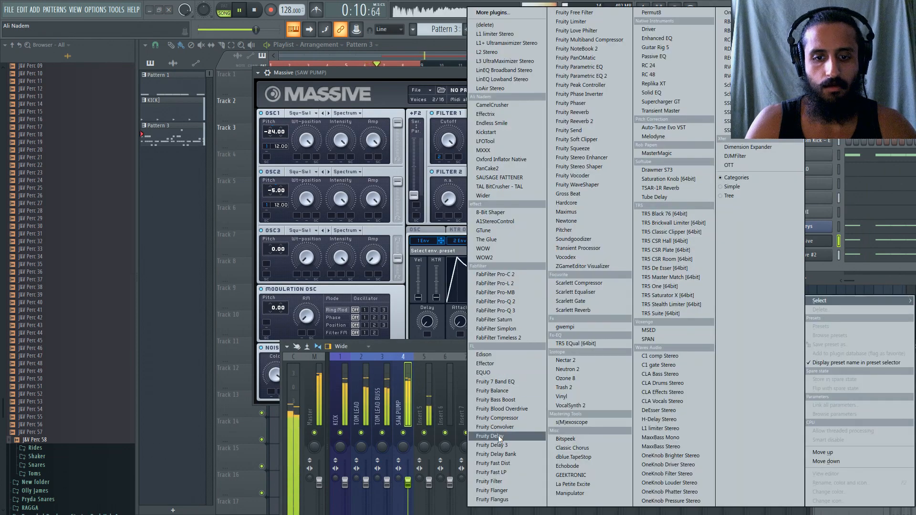
click(583, 76)
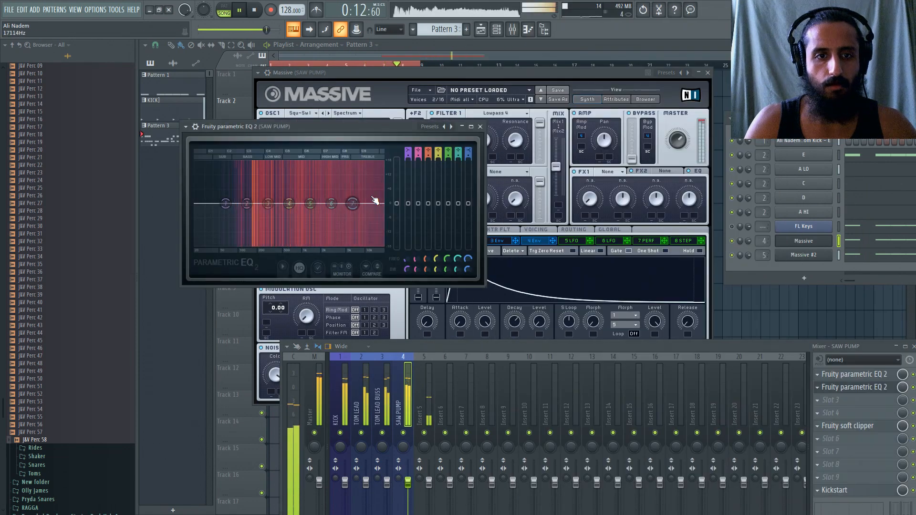
drag(353, 204, 349, 201)
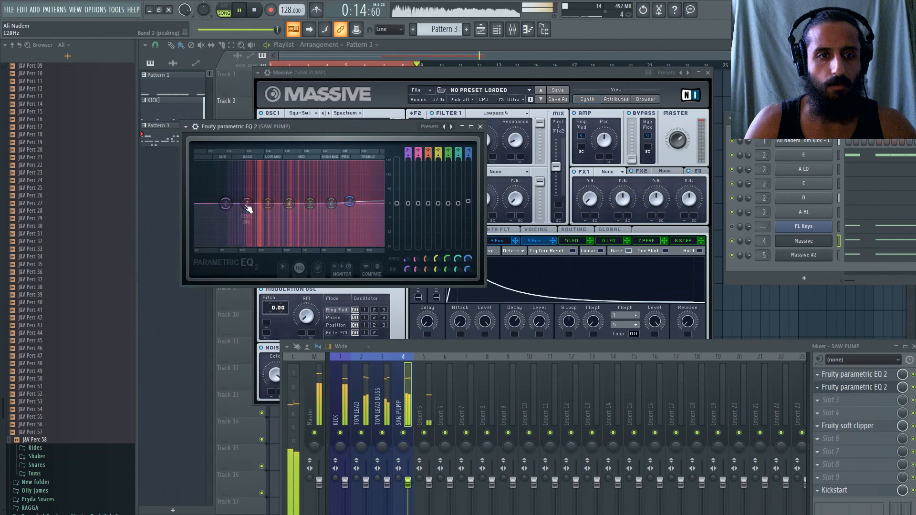
Try band 4 of the SAW PUMP EQ at about 758 Hz during playback, and reset the band.
drag(246, 204, 293, 204)
middle_click(261, 217)
key(space)
key(space)
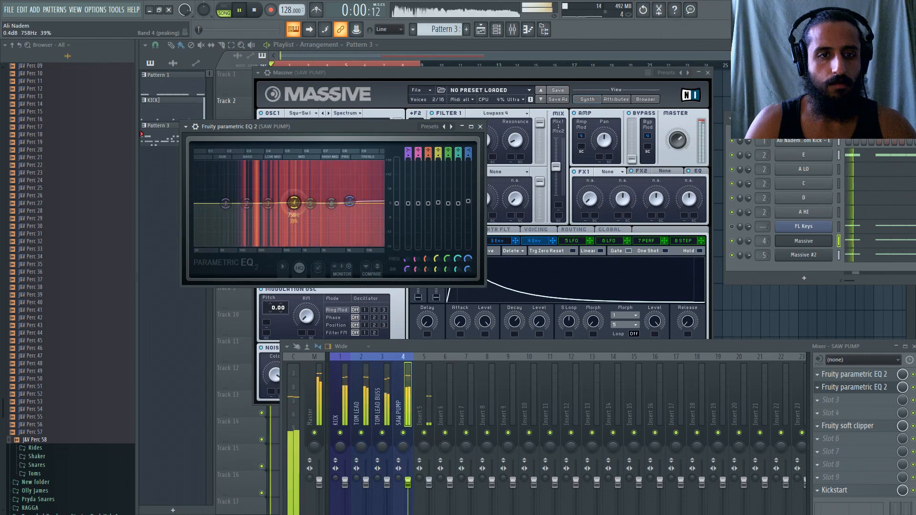
key(space)
right_click(294, 205)
click(308, 215)
Open the TOM LEAD track's Parametric EQ 2 beside the SAW PUMP EQ and compare both spectra during playback.
click(357, 395)
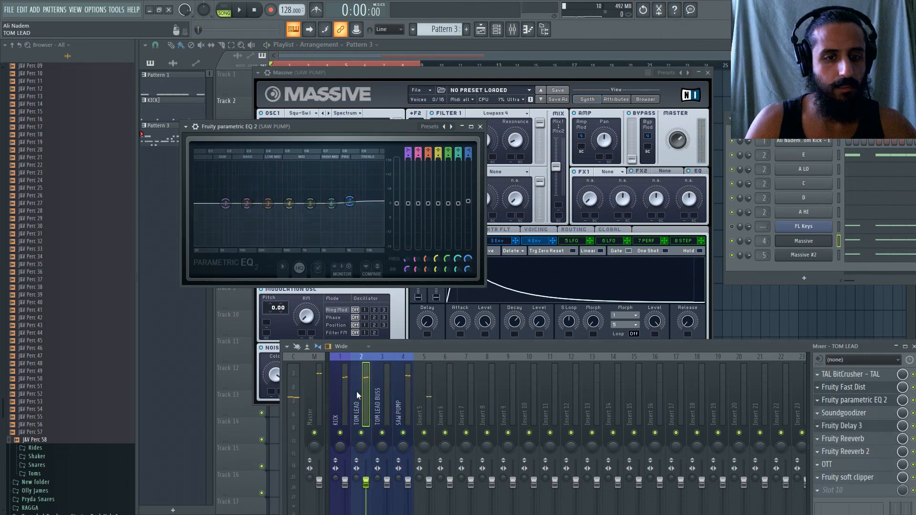
key(Right)
key(Right)
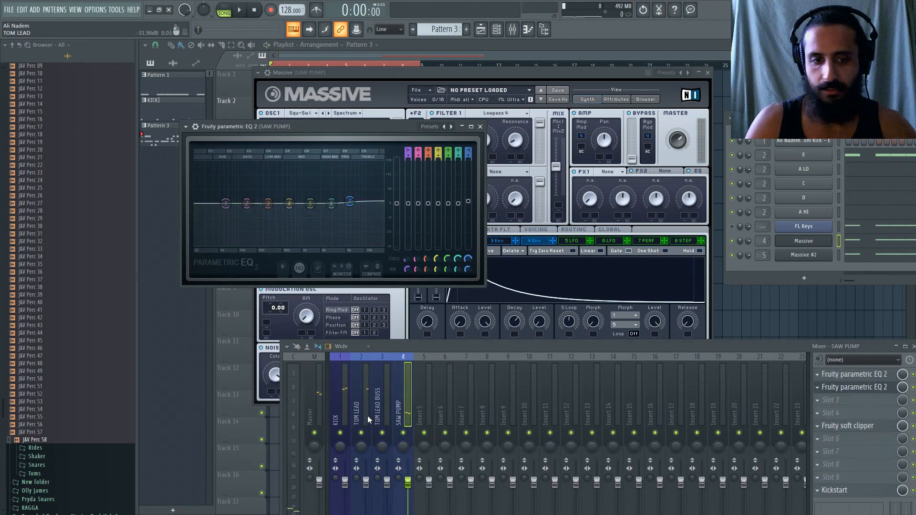
click(368, 420)
click(854, 400)
drag(396, 190, 446, 67)
key(space)
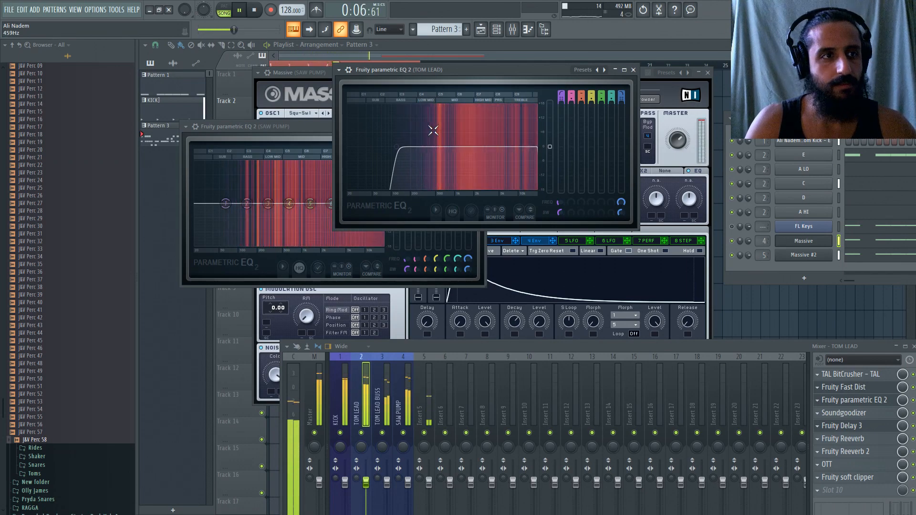
drag(430, 75, 574, 77)
Dip band 4 of the SAW PUMP EQ slightly and reset its upper-mid peaking bands.
drag(290, 204, 293, 208)
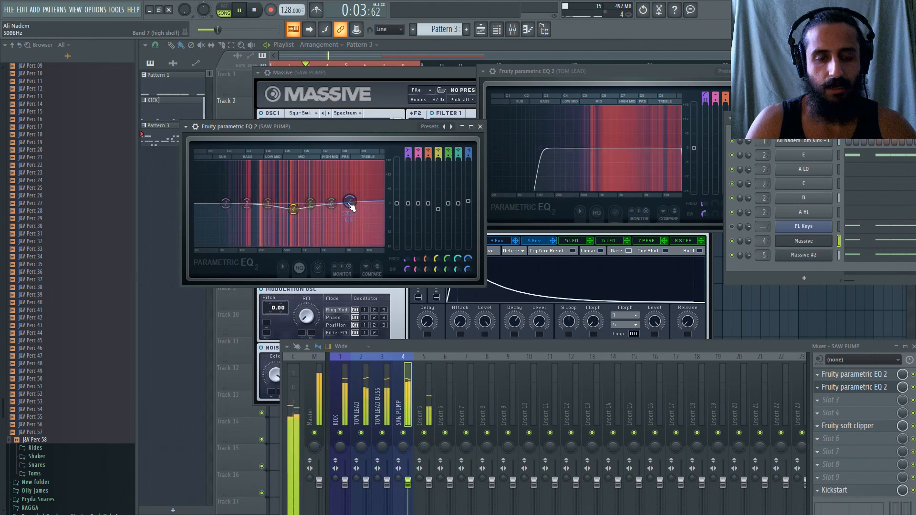
right_click(331, 204)
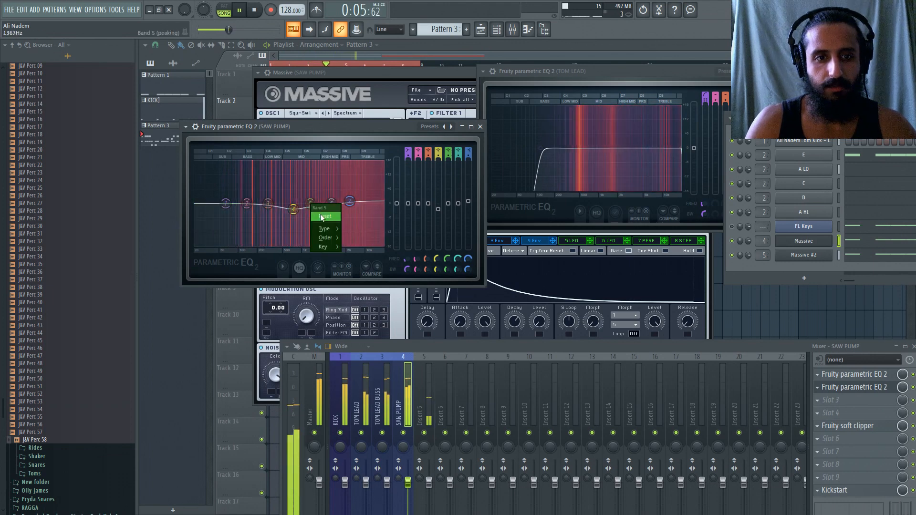
click(342, 216)
Reset the master volume to its default and restart song playback.
key(space)
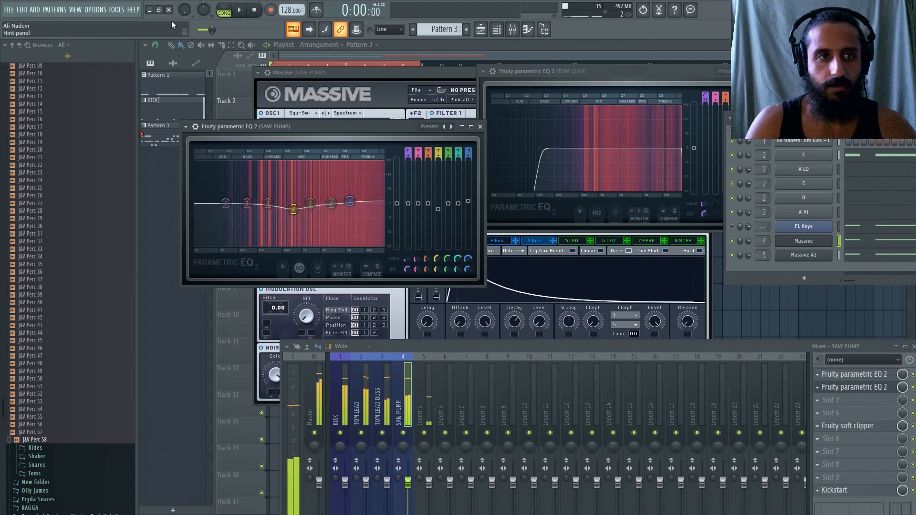
right_click(186, 11)
click(195, 20)
key(space)
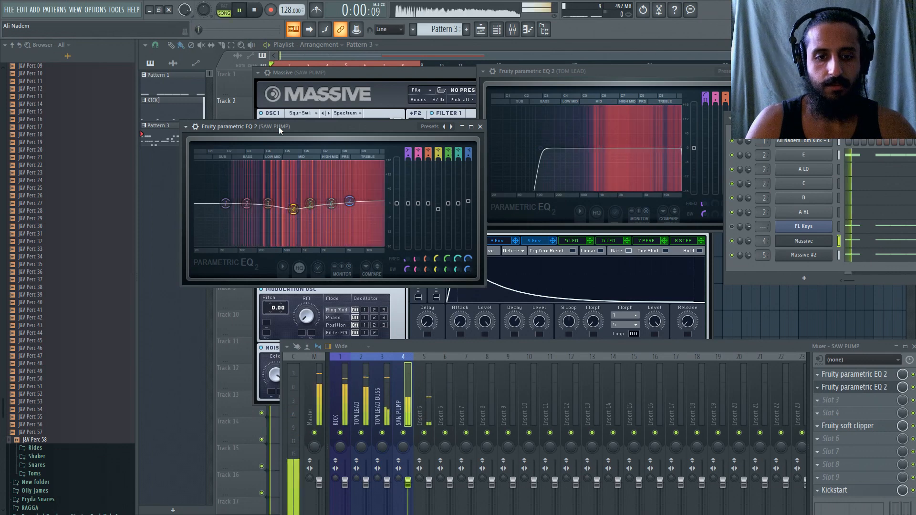
Audition a deep cut at 739 Hz on the SAW PUMP EQ, ease it to a slight dip, and pull band 1 down.
drag(438, 209, 438, 247)
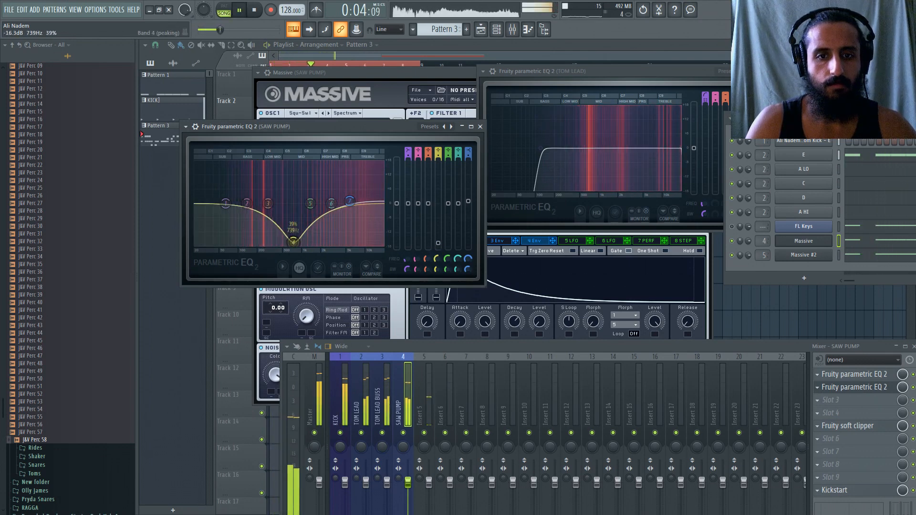
drag(438, 247, 438, 211)
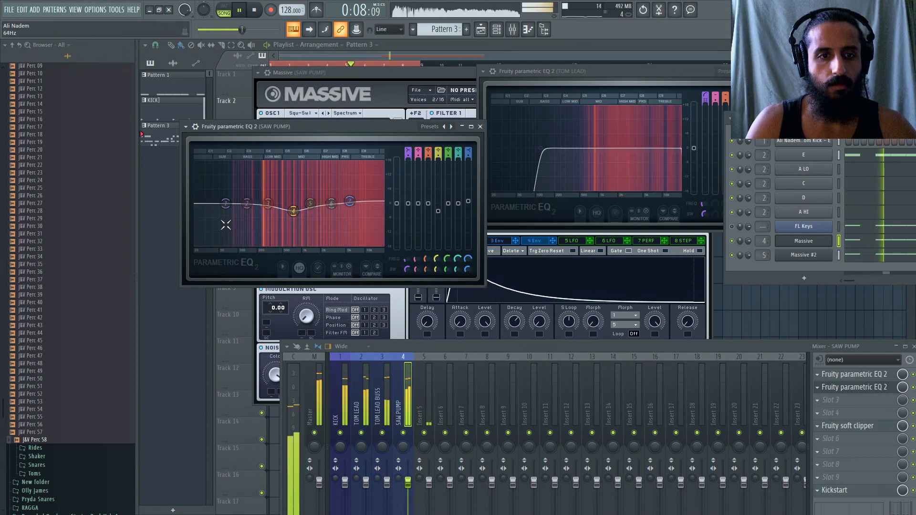
drag(225, 203, 223, 244)
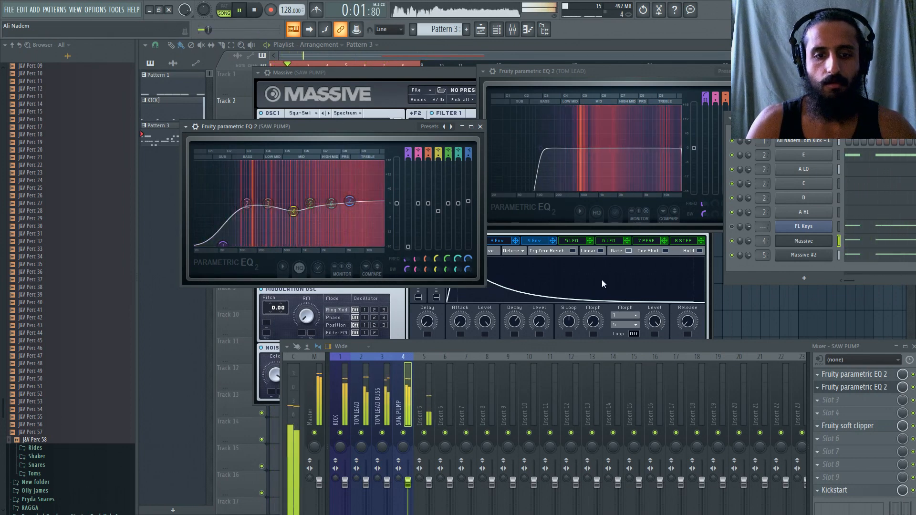
click(348, 396)
click(817, 375)
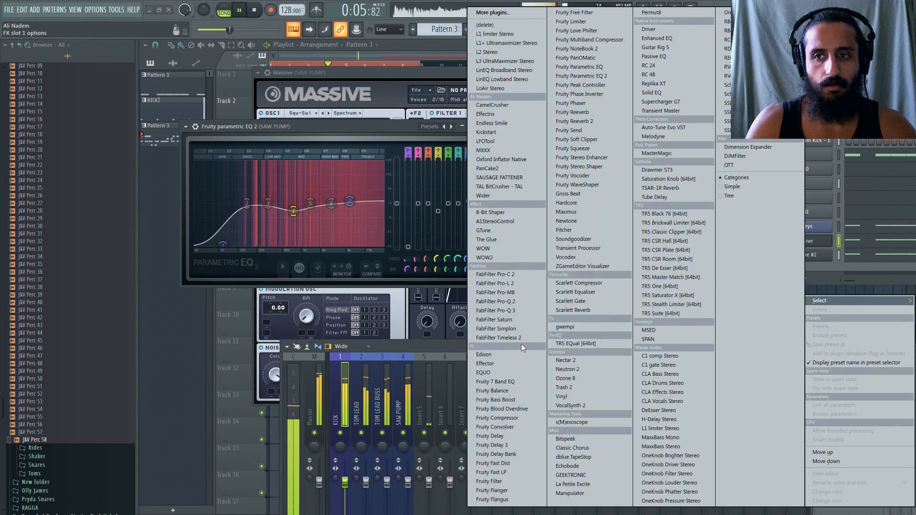
click(821, 123)
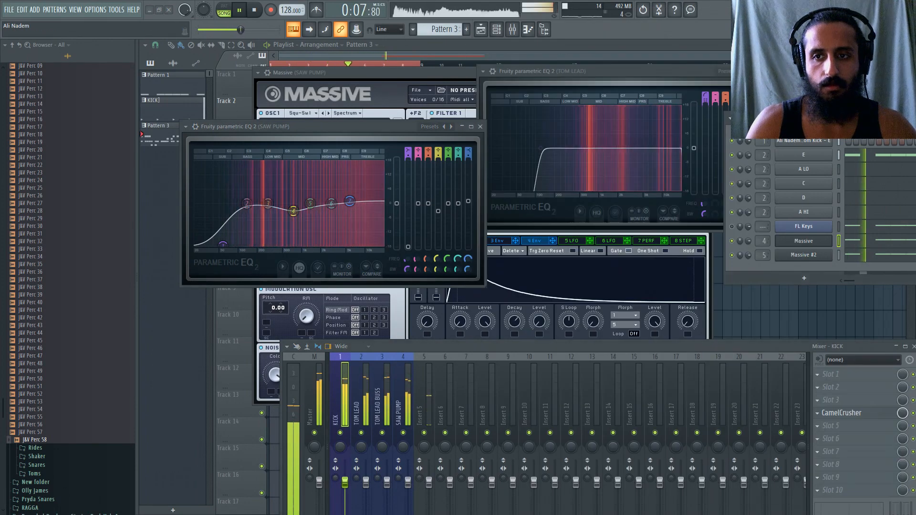
Open Massive #2 again and move the channel rack and mixer so its controls are accessible.
drag(756, 117, 711, 116)
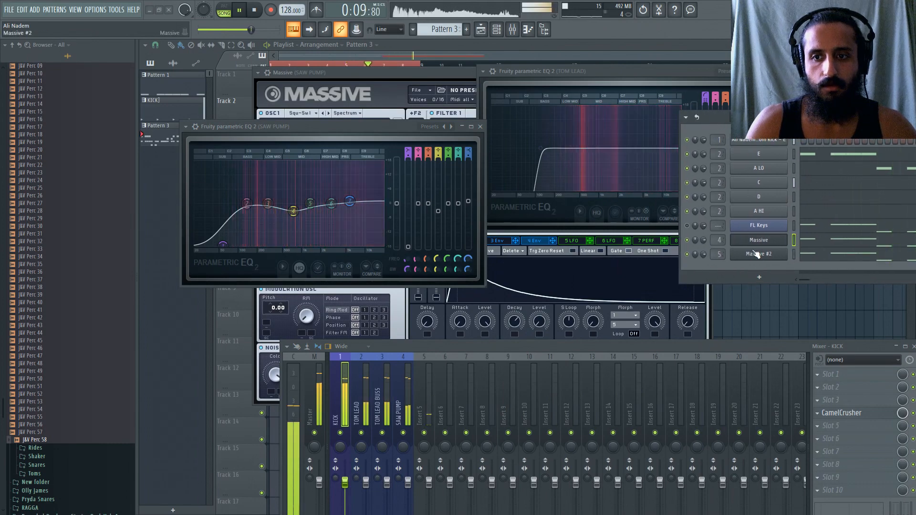
click(759, 254)
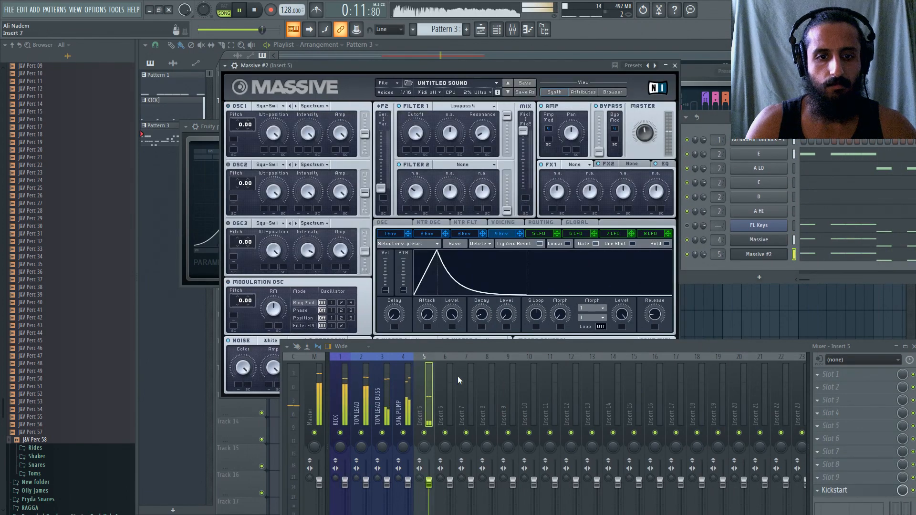
drag(457, 346, 461, 377)
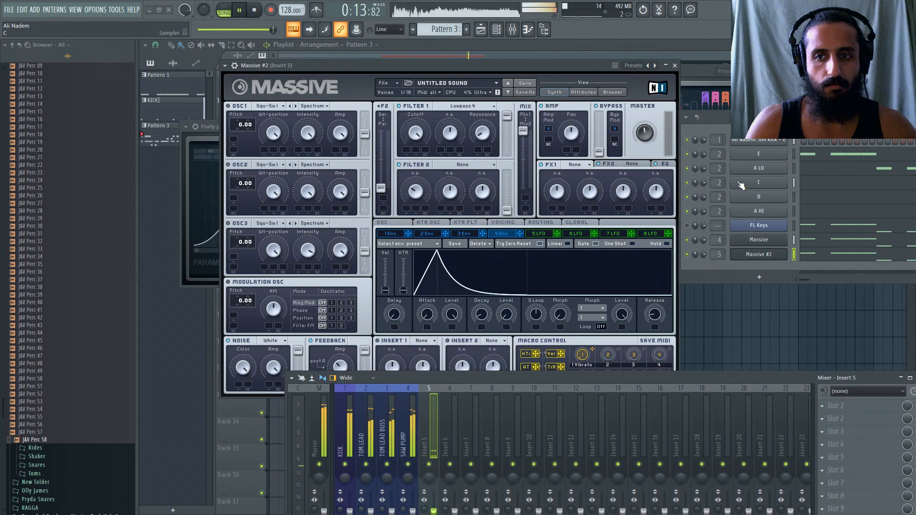
Load SAUSAGE FATTENER into slot 3 of the TOM LEAD BUSS mixer track and move the mixer clear of it.
click(367, 417)
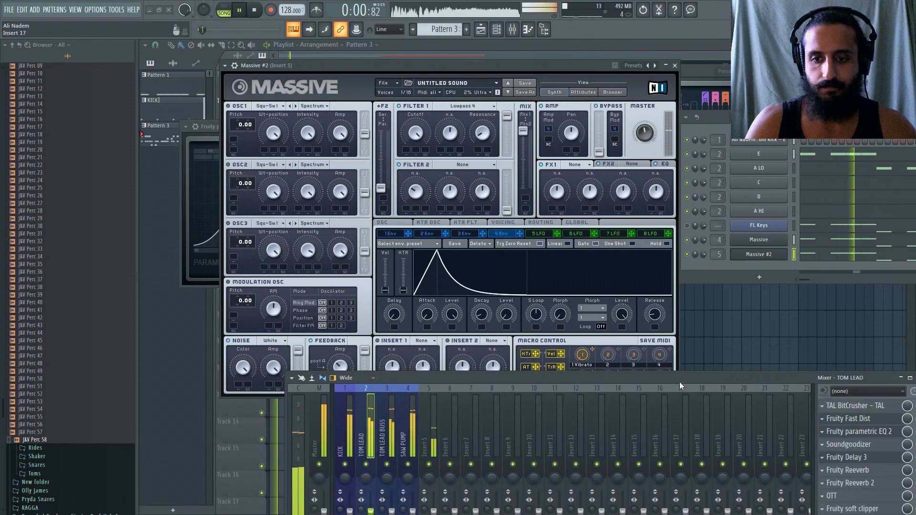
drag(680, 381, 676, 246)
click(402, 289)
click(384, 296)
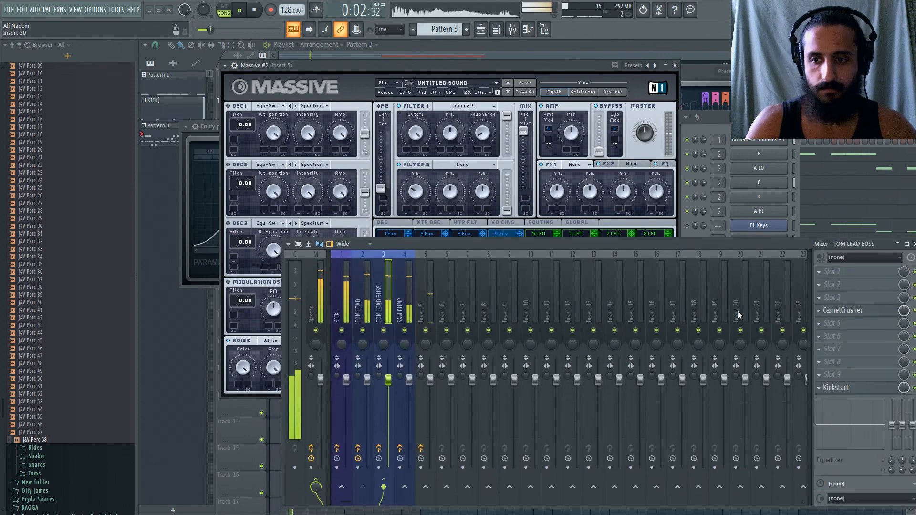
click(822, 298)
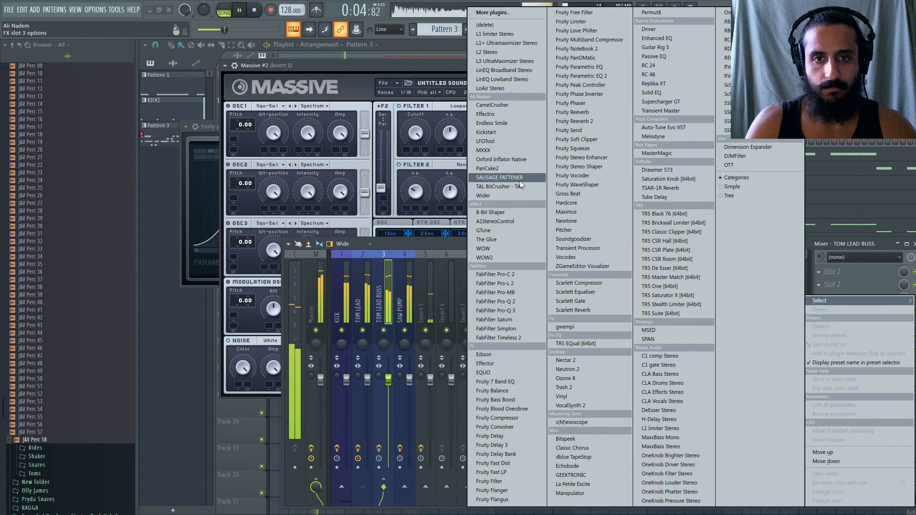
click(499, 178)
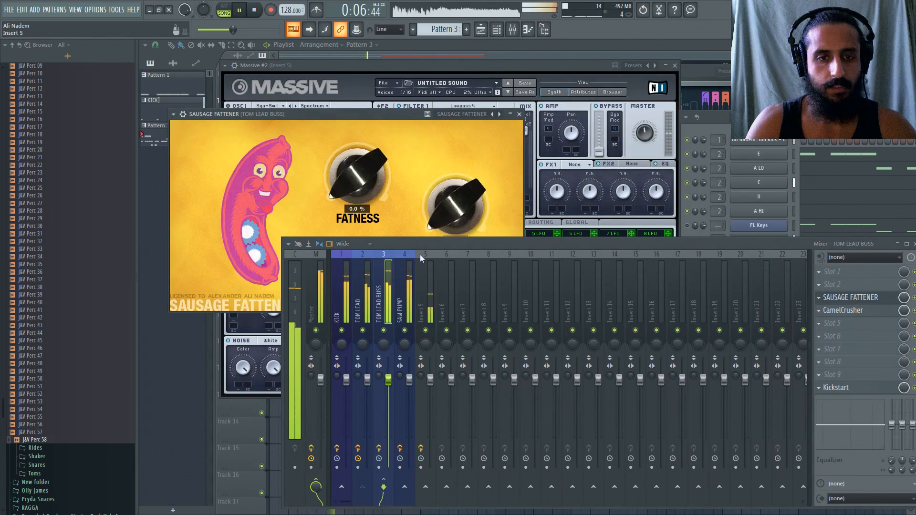
drag(417, 251, 417, 282)
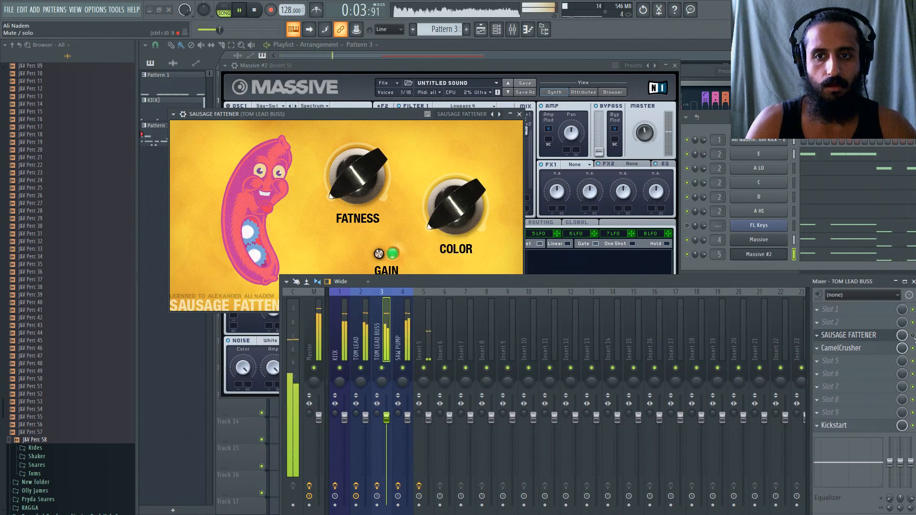
Move the mixer slightly and close the SAUSAGE FATTENER and Massive #2 windows.
drag(447, 276, 421, 266)
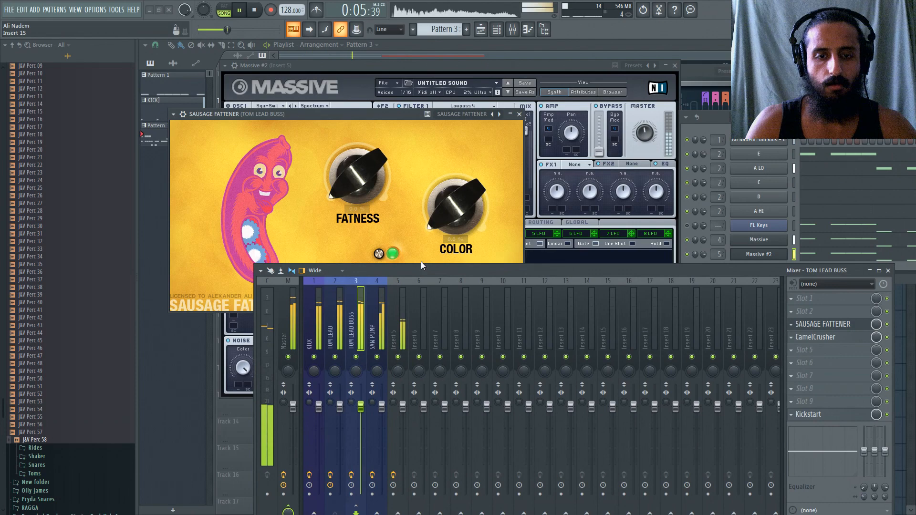
click(519, 114)
click(450, 57)
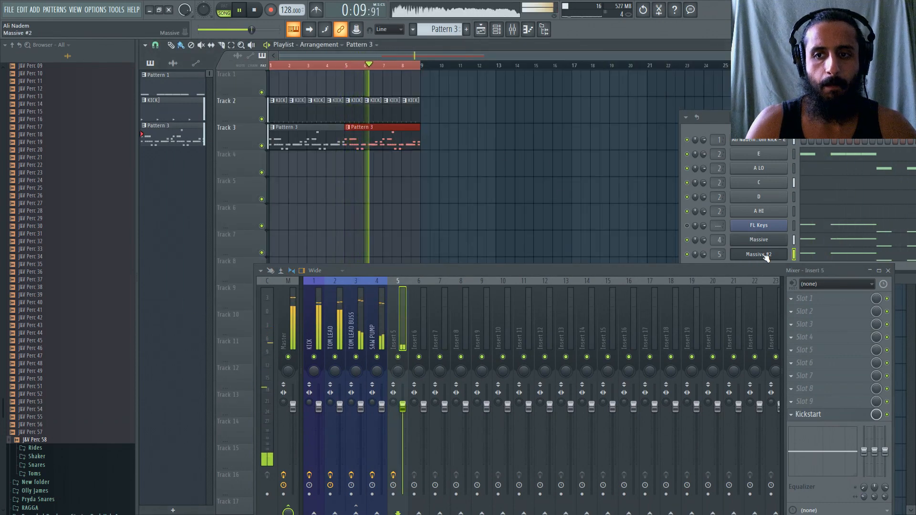
Open the SAW PUMP Massive, move the channel rack and mixer clear of it, and show its voicing settings.
click(758, 240)
drag(689, 117, 739, 119)
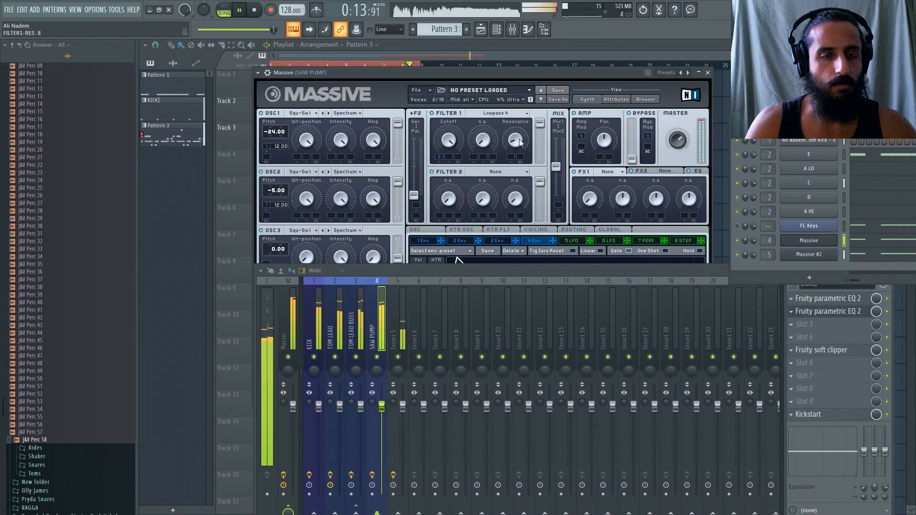
drag(491, 277, 489, 410)
click(535, 230)
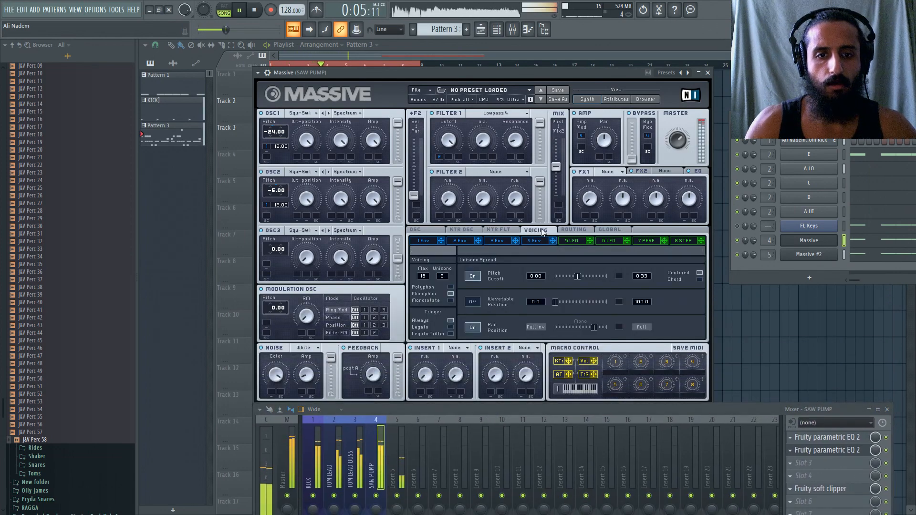
Set FX2 of the SAW PUMP Massive to Reverb, audition Dry/Wet up to 14, return it to 0, and stop playback.
click(666, 172)
click(678, 219)
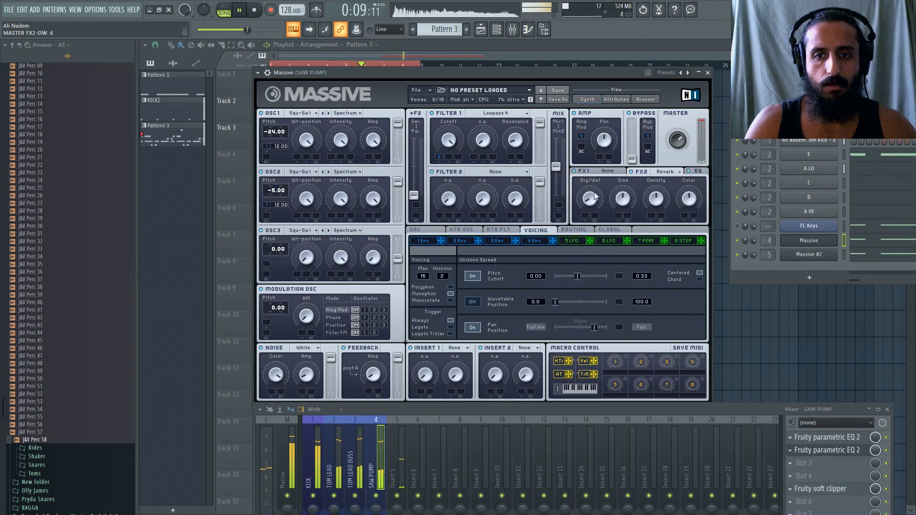
drag(595, 193, 594, 185)
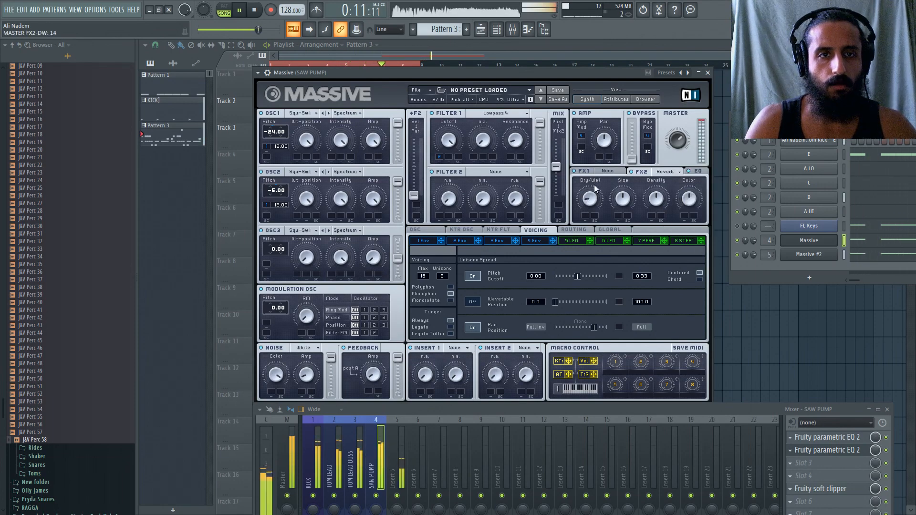
drag(594, 185, 596, 216)
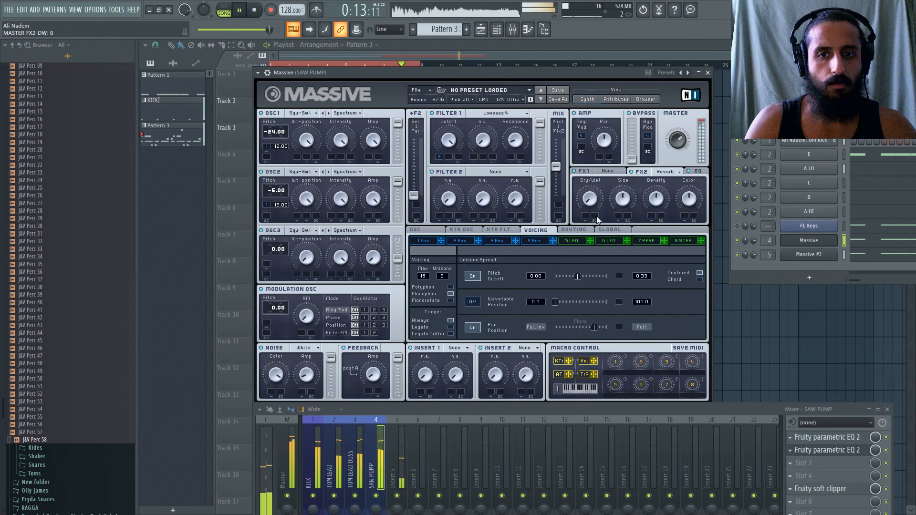
drag(515, 408, 520, 215)
key(space)
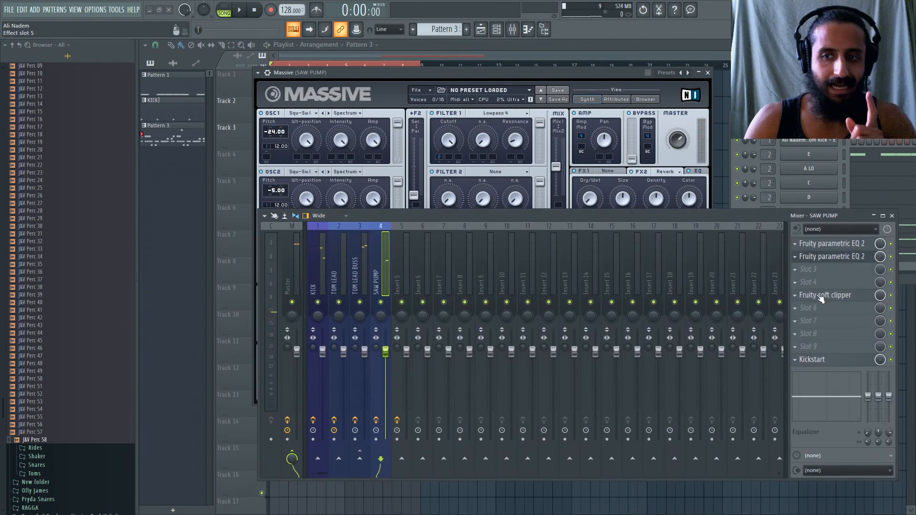
Open Fruity Reeverb on the TOM LEAD mixer track to view its settings.
click(343, 262)
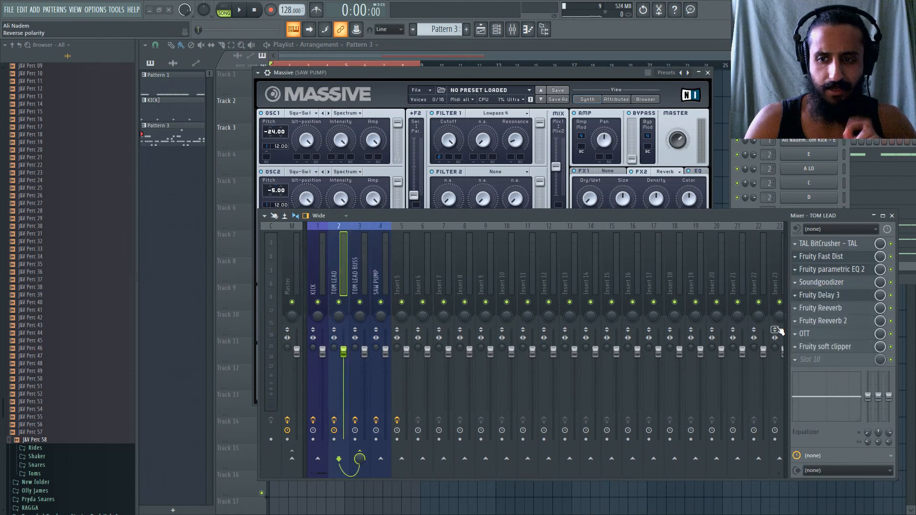
click(818, 309)
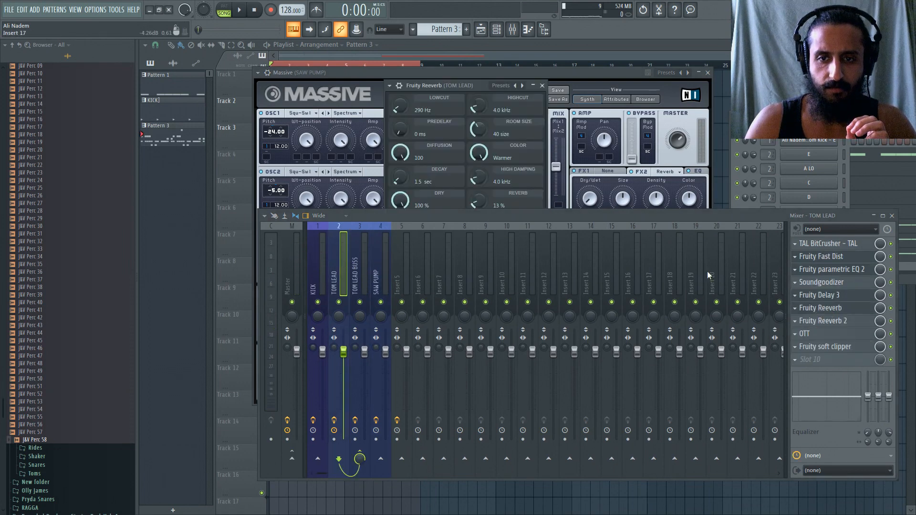
click(399, 85)
click(400, 86)
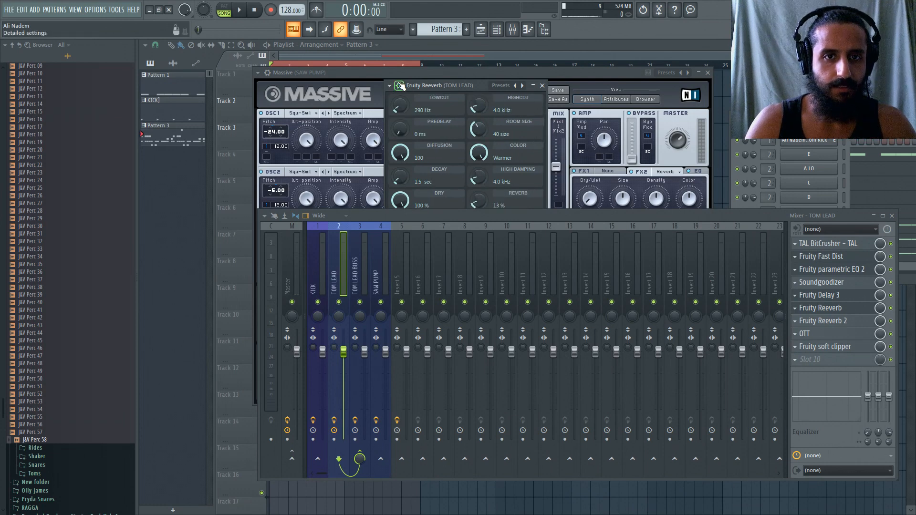
Copy the TOM LEAD mixer track state onto insert 6 and move the copy one place over to insert 5.
right_click(340, 275)
mouse_move(432, 268)
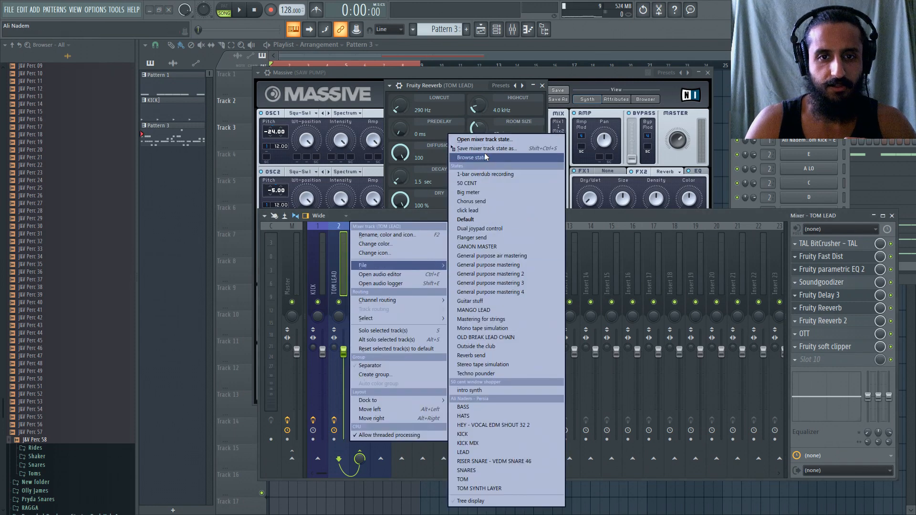
click(484, 158)
click(422, 270)
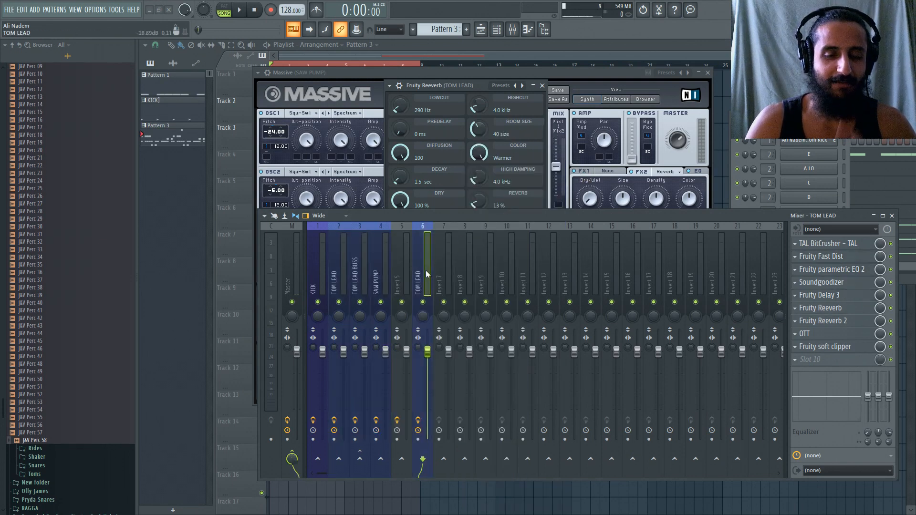
key(alt+Left)
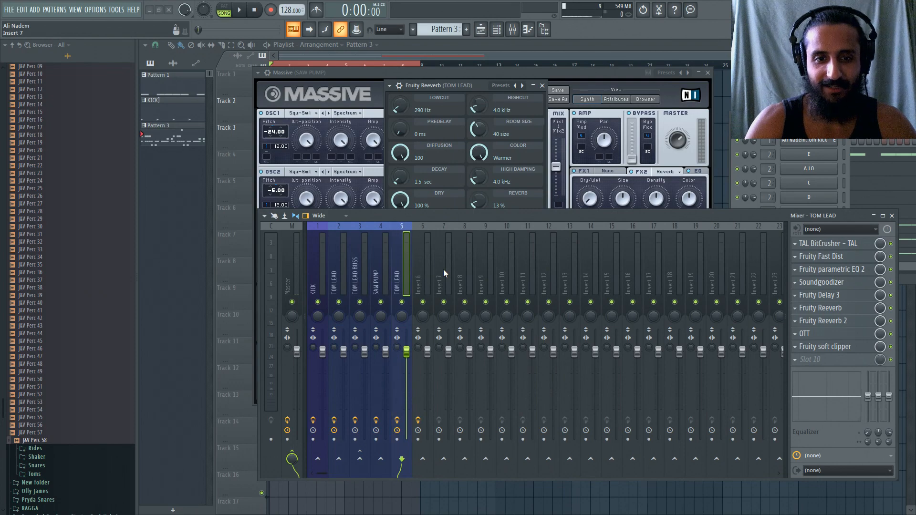
Delete TAL BitCrusher, Fruity Fast Dist, Fruity parametric EQ 2, Soundgoodizer and Fruity soft clipper from the TOM LEAD copy on insert 5.
right_click(804, 244)
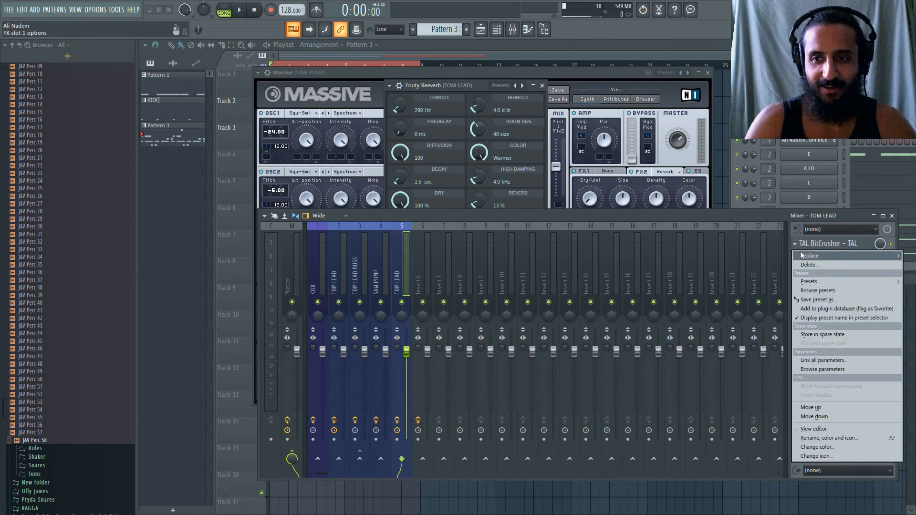
mouse_move(802, 255)
click(501, 24)
right_click(796, 257)
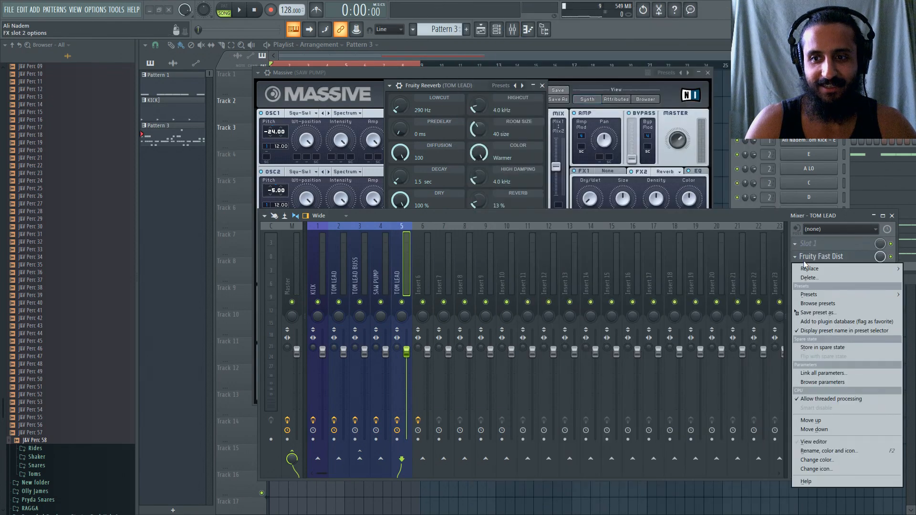
click(508, 24)
right_click(806, 269)
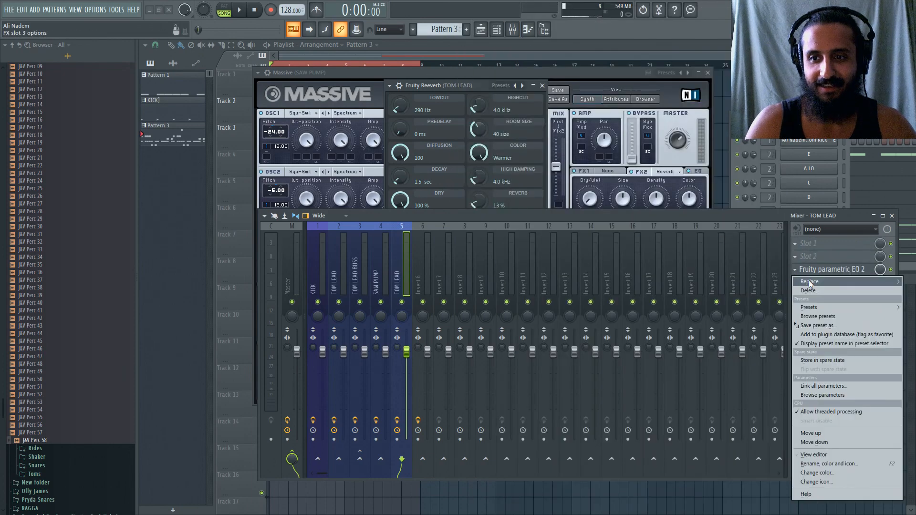
click(506, 24)
right_click(789, 280)
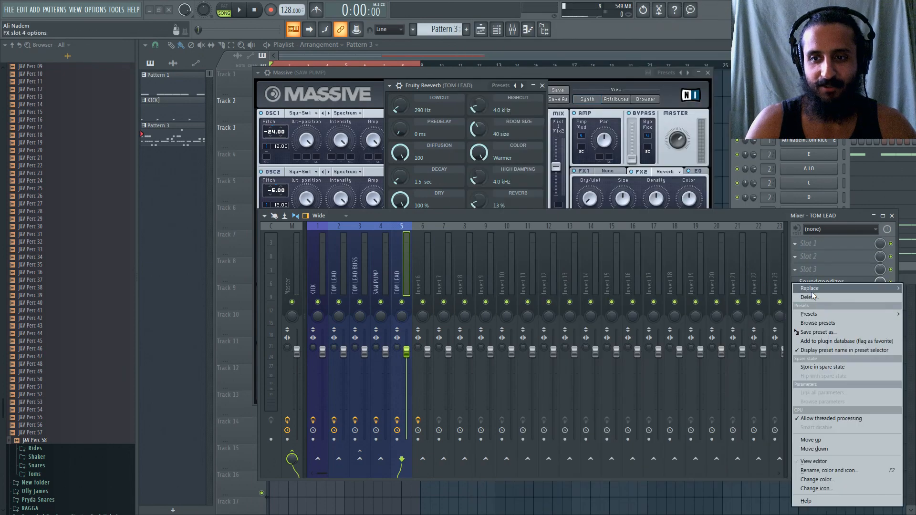
click(501, 26)
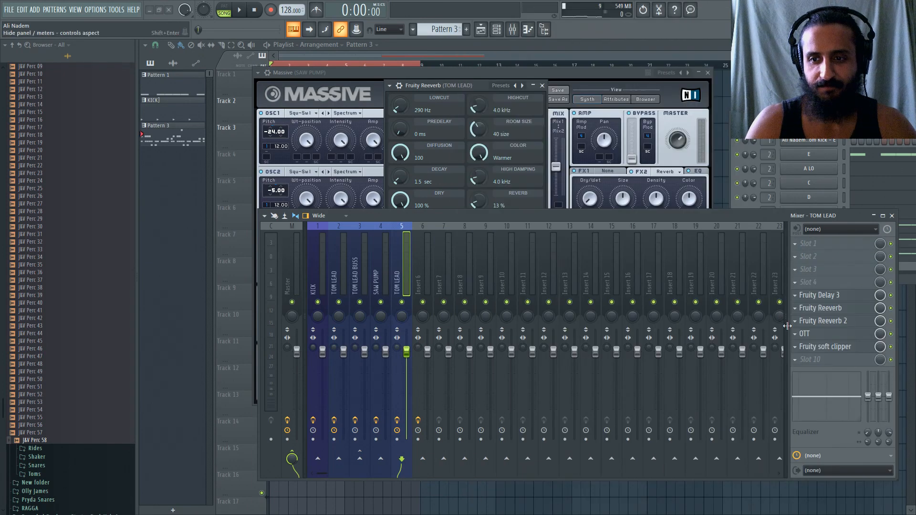
right_click(801, 352)
mouse_move(811, 289)
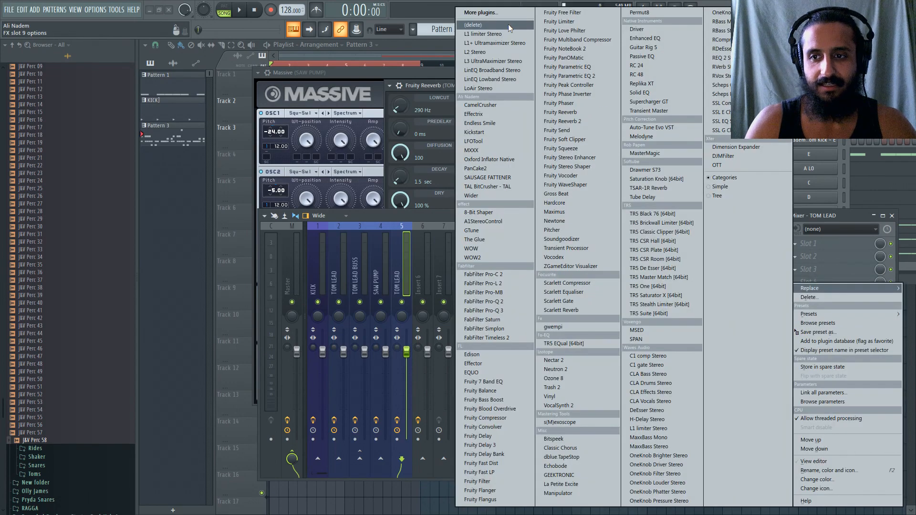
click(508, 24)
Load Kickstart into slot 10 of the TOM LEAD copy on insert 5.
click(787, 360)
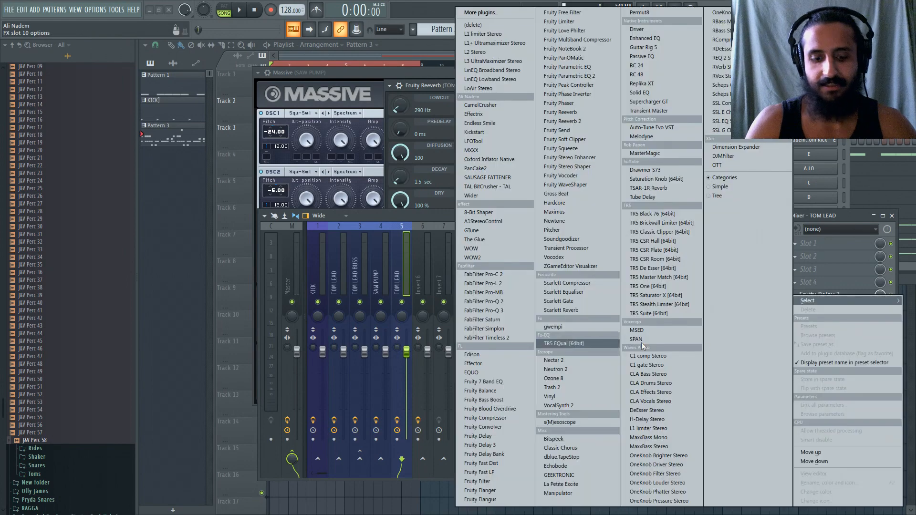
click(641, 342)
click(514, 176)
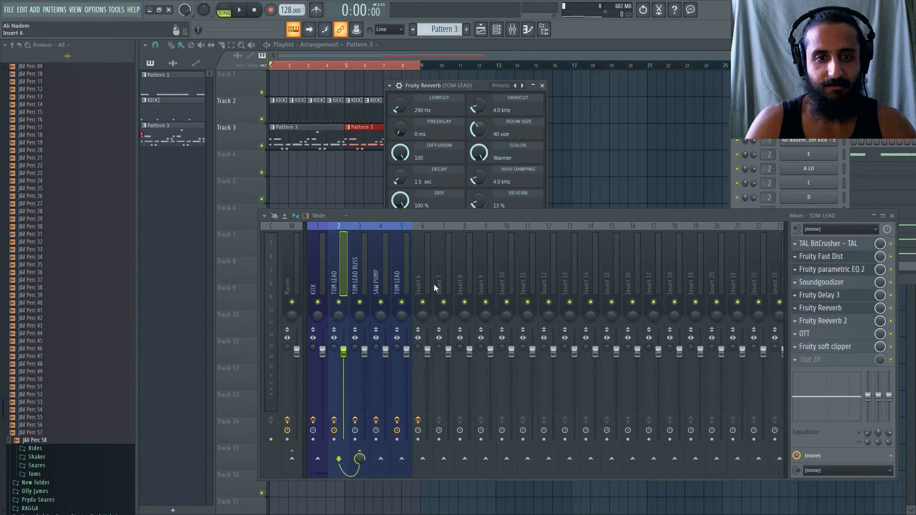
Rename mixer insert 5 to SAW PUMP BUSS.
double_click(402, 276)
text(SAW )
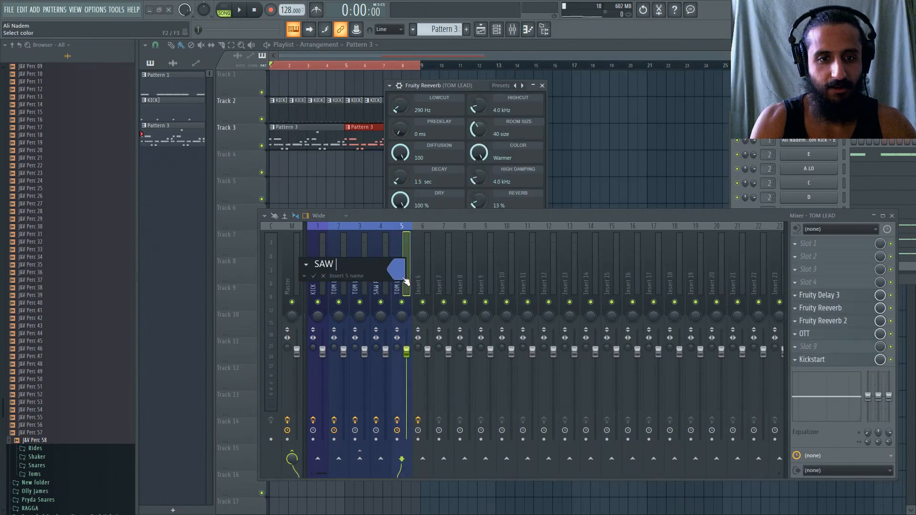
text(PUMP BUSS)
key(Return)
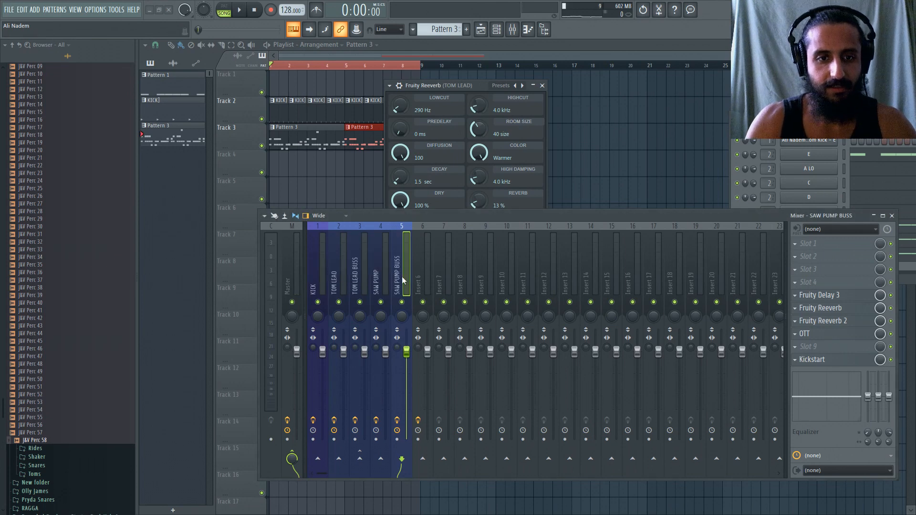
Add mixer separators before the SAW PUMP and TOM LEAD tracks to group each with its buss.
right_click(387, 275)
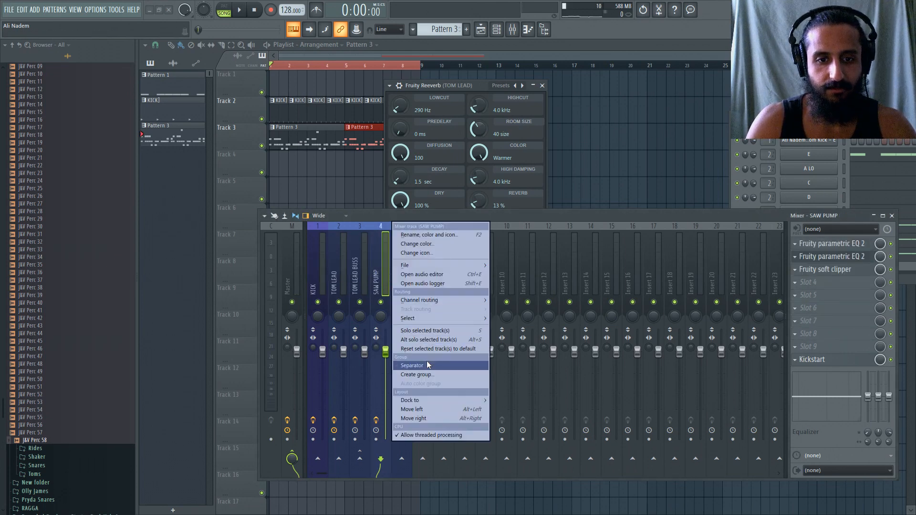
click(426, 364)
right_click(344, 288)
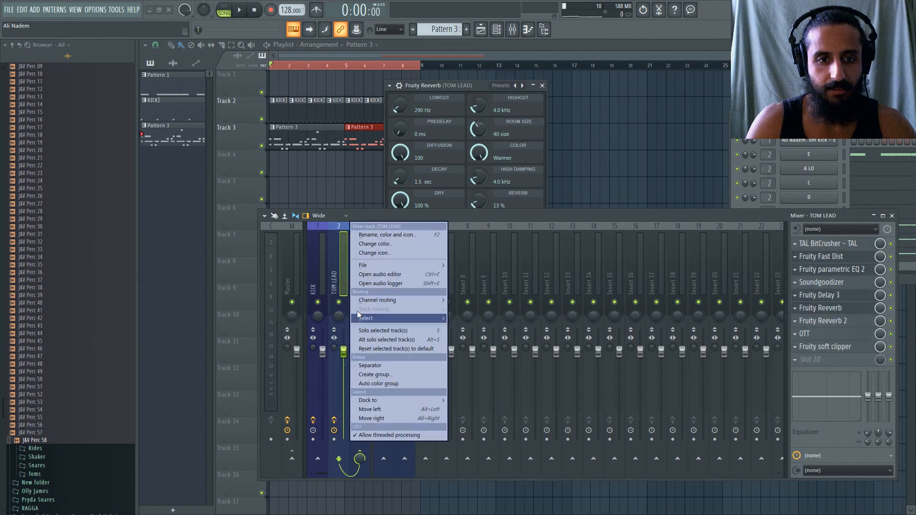
click(382, 365)
Route the SAW PUMP mixer track to SAW PUMP BUSS and disable its send to the Master.
click(411, 279)
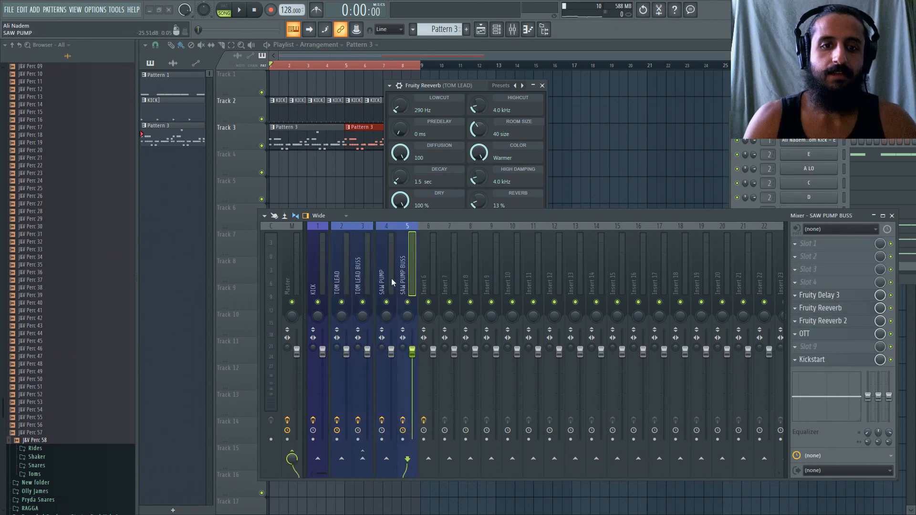
click(388, 276)
click(405, 280)
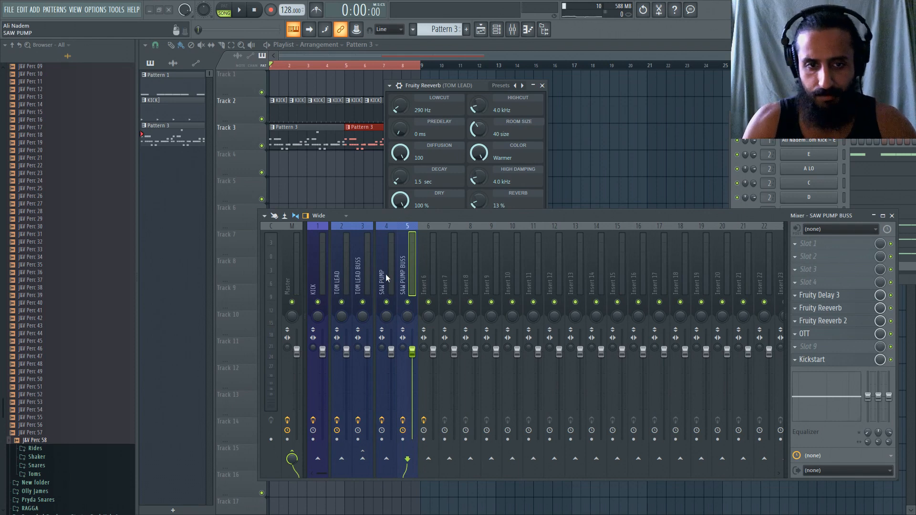
click(387, 282)
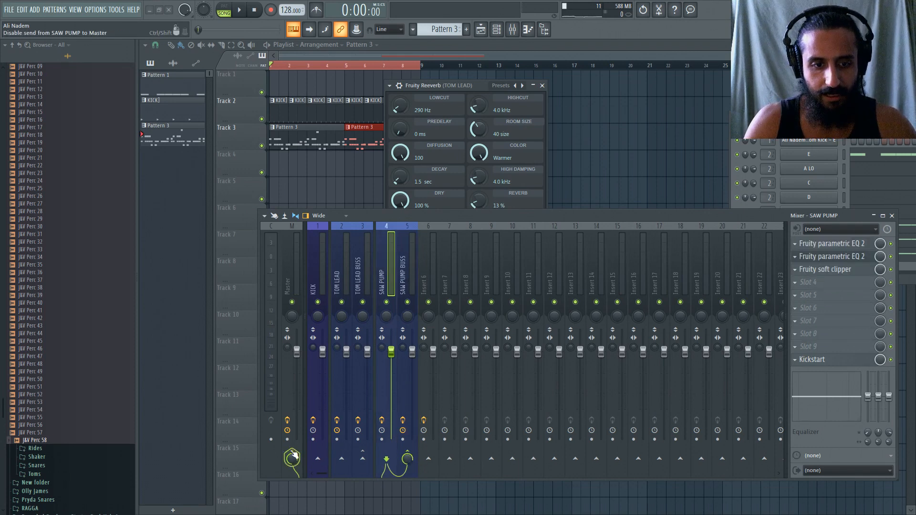
Delete Kickstart from slot 10 of the SAW PUMP mixer track.
right_click(803, 365)
mouse_move(824, 299)
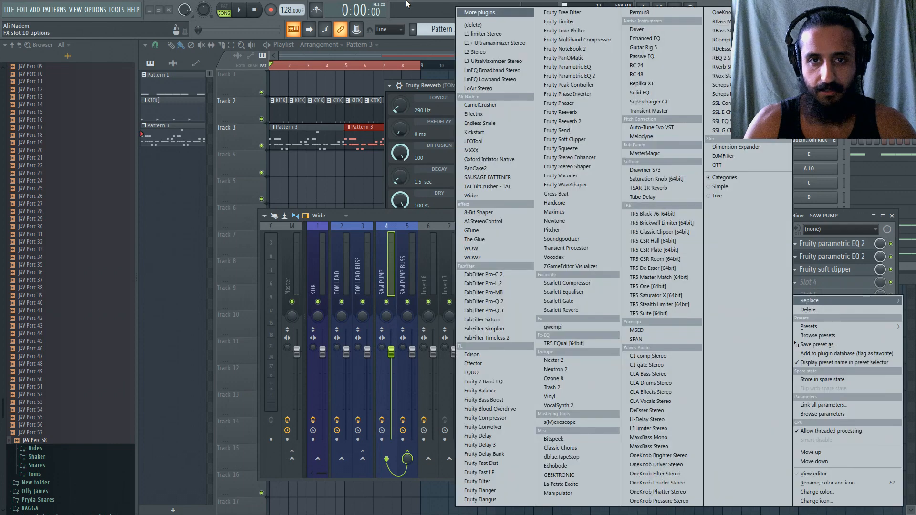
click(468, 25)
Reopen the SAW PUMP Massive, restart song playback, select SAW PUMP BUSS, and move the mixer so its effect slots are accessible.
click(404, 267)
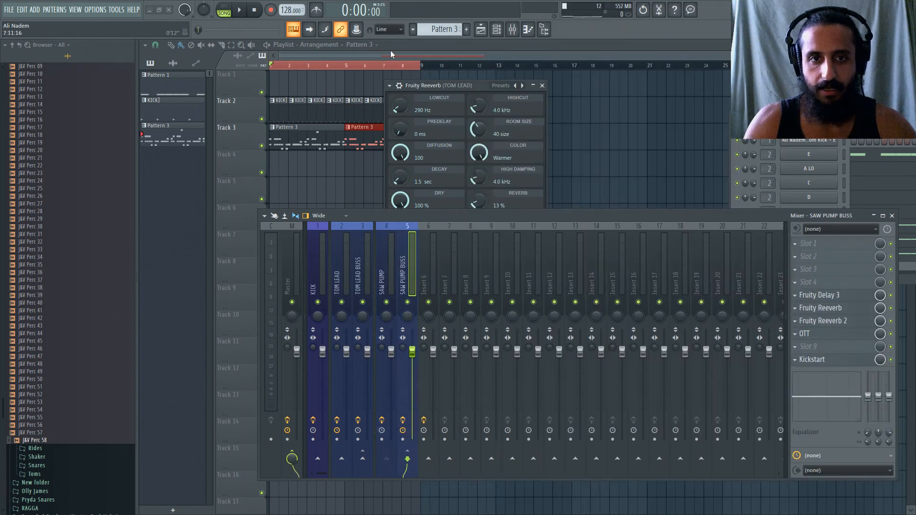
key(space)
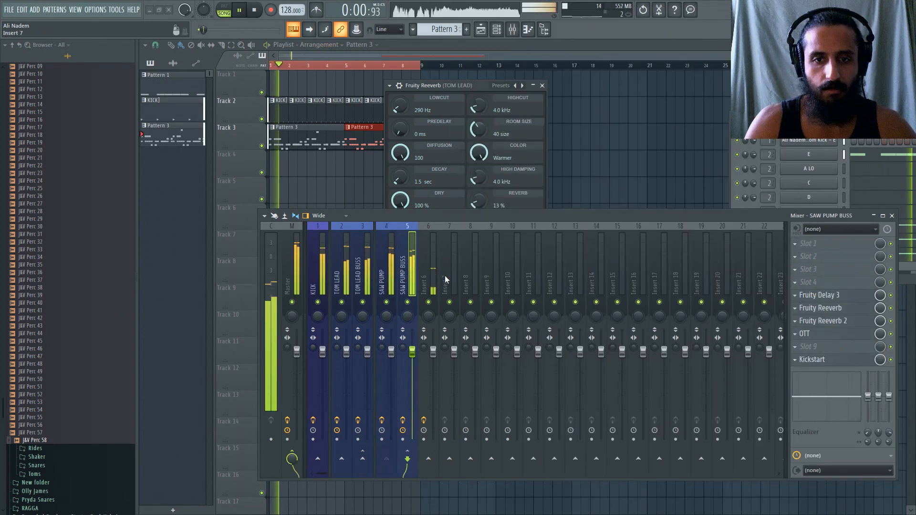
drag(820, 215, 818, 314)
key(space)
click(809, 240)
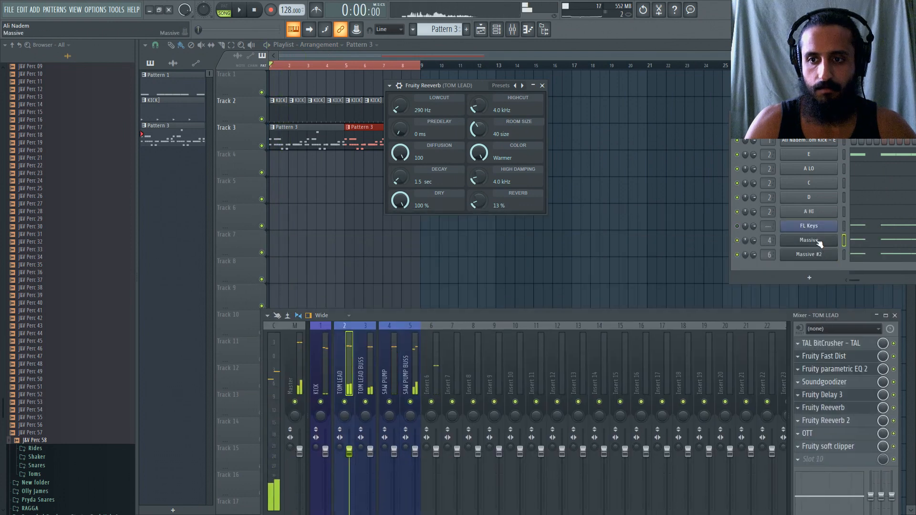
key(space)
click(418, 354)
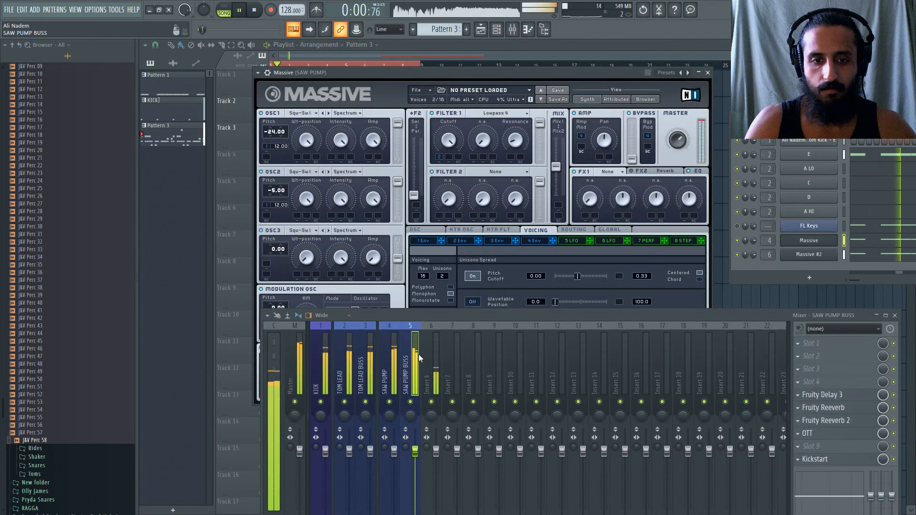
drag(792, 316, 736, 250)
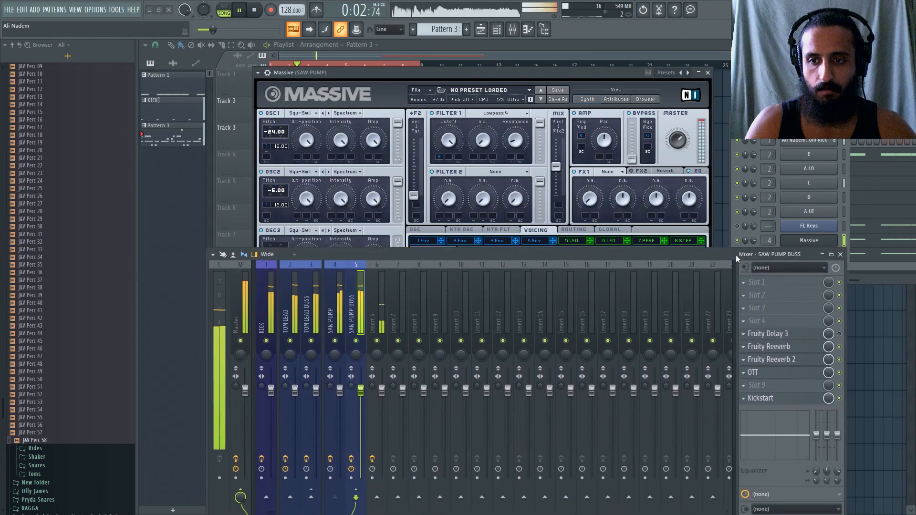
Delete Fruity Delay 3 from slot 5 of the SAW PUMP BUSS mixer track.
click(741, 329)
mouse_move(758, 289)
click(448, 25)
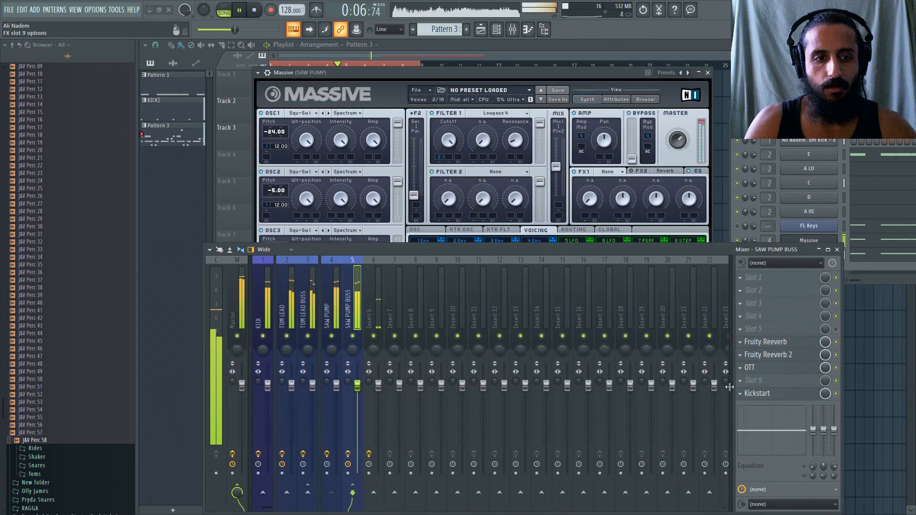
Bypass both Fruity Reeverb and Fruity Reeverb 2 on SAW PUMP BUSS, and re-enable only Fruity Reeverb 2.
click(836, 355)
click(836, 342)
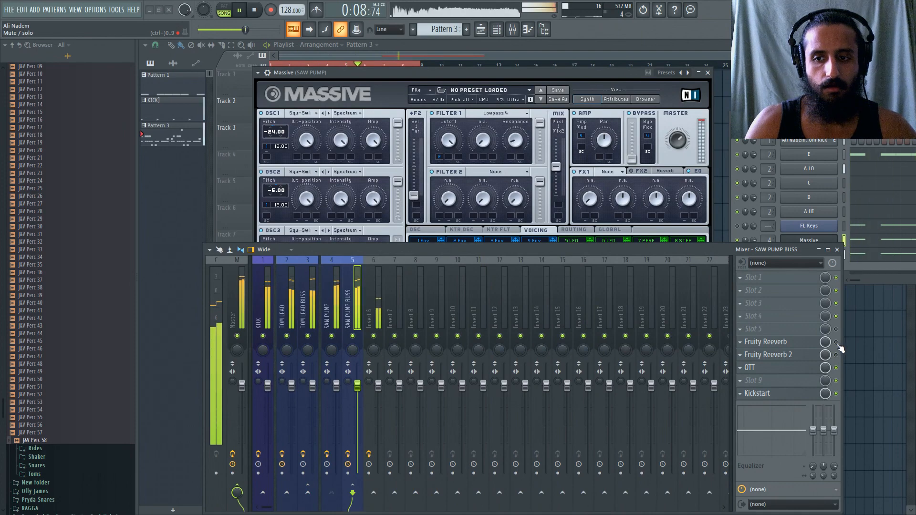
click(835, 355)
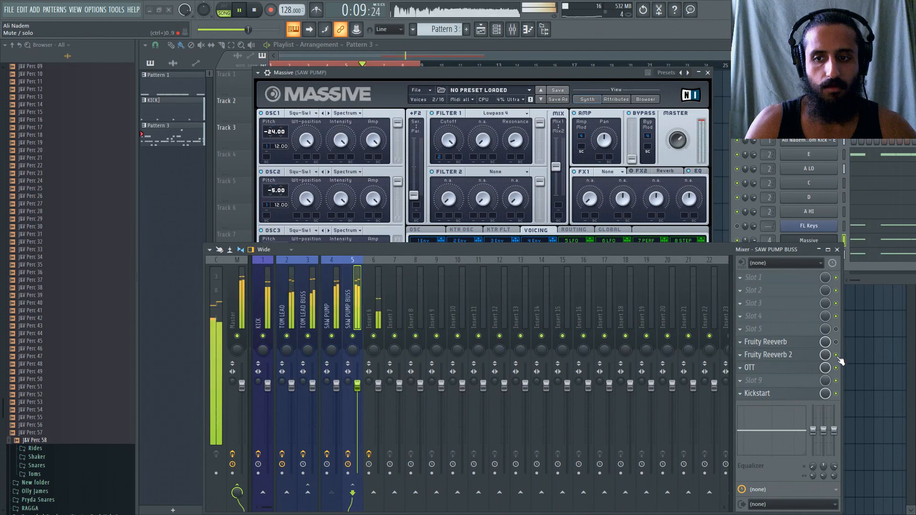
click(739, 343)
mouse_move(764, 288)
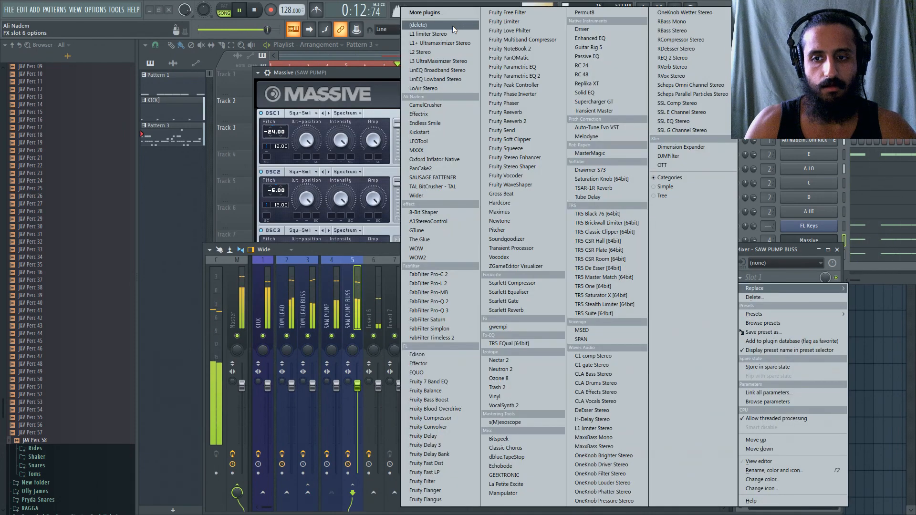
click(356, 259)
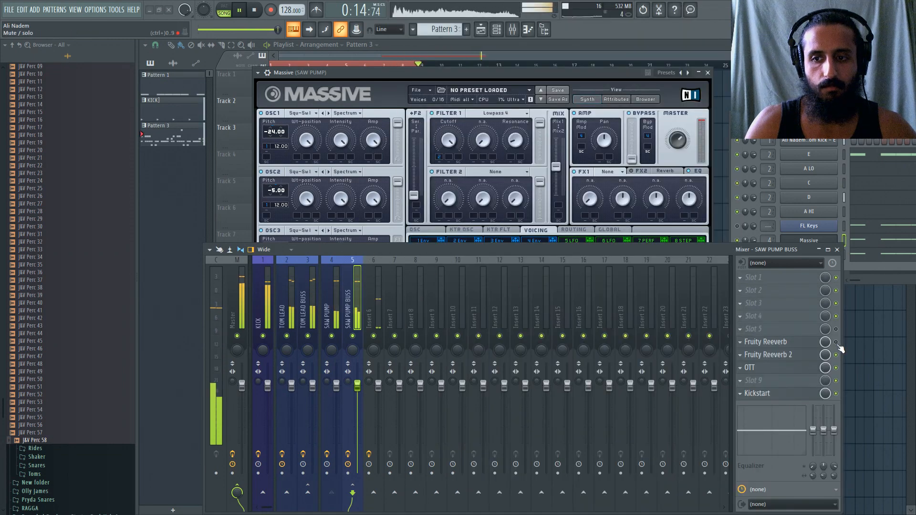
Lower the mix level of Fruity Reeverb 2 on SAW PUMP BUSS to about 18%.
drag(825, 356, 826, 395)
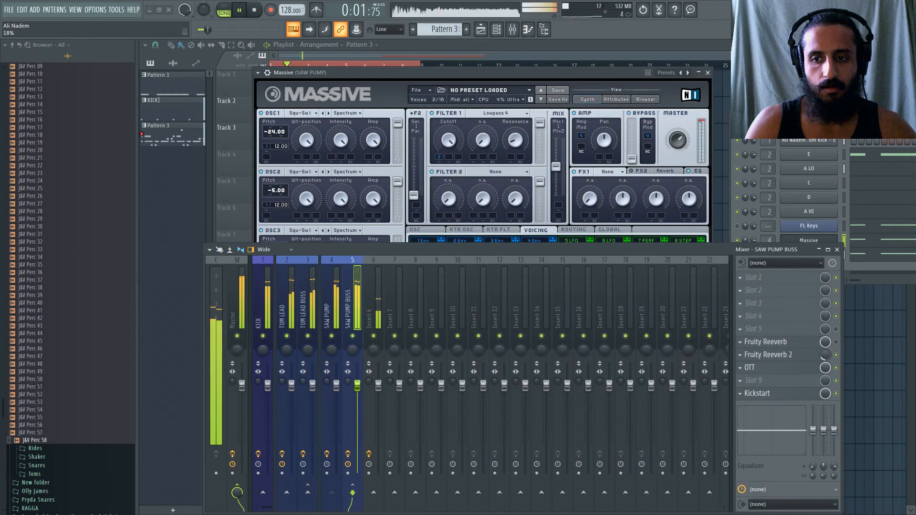
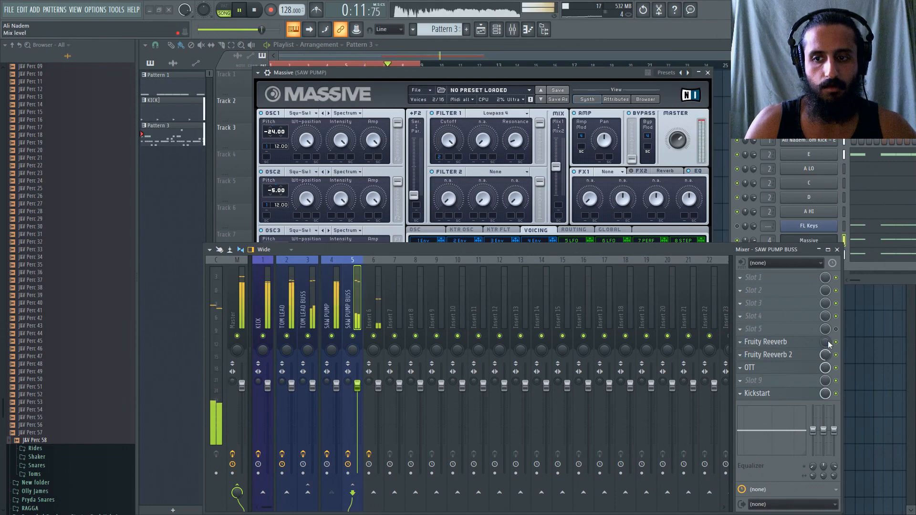
Lower the Fruity Reeverb mix level on SAW PUMP BUSS, and adjust the Master track's stereo separation before restarting playback.
mouse_move(827, 343)
mouse_down()
mouse_move(826, 362)
mouse_move(826, 355)
mouse_up()
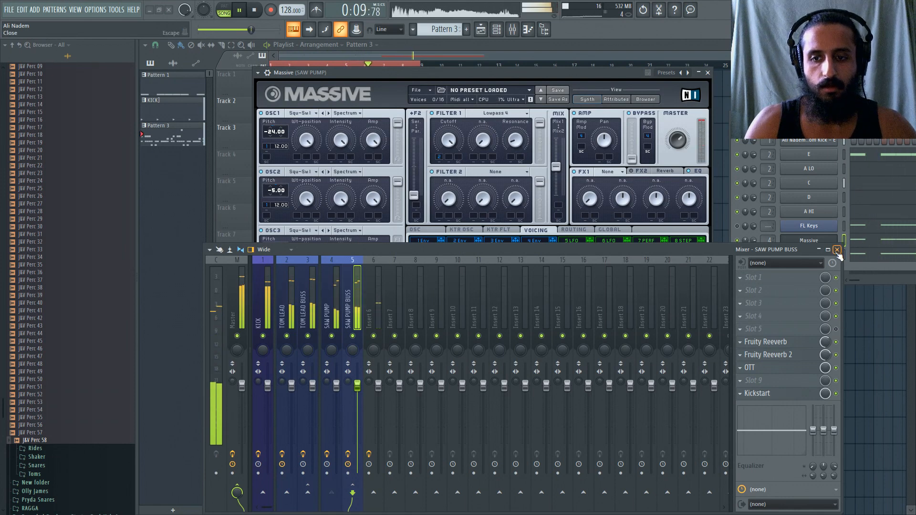
key(space)
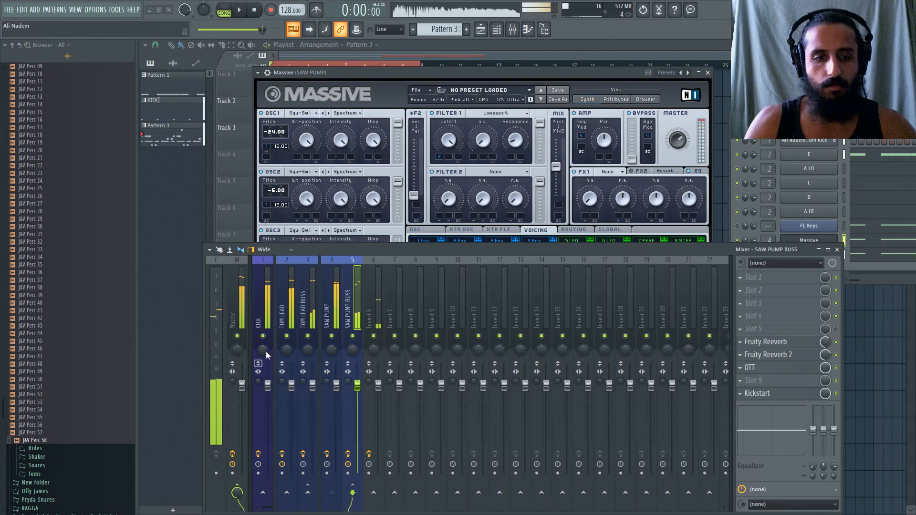
click(231, 382)
key(space)
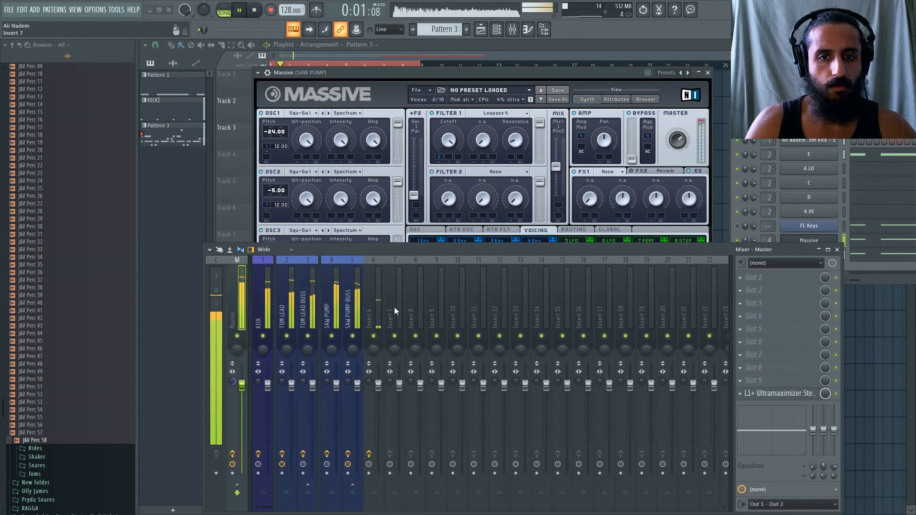
Lower the SAW PUMP BUSS and Insert 6 volume faders slightly, comparing Insert 6 at a much lower level during playback.
click(358, 296)
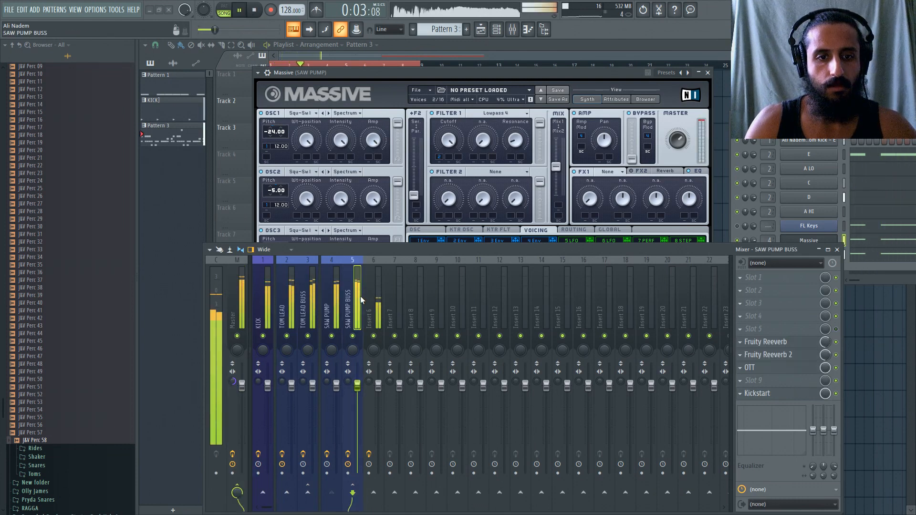
mouse_move(357, 386)
mouse_down()
mouse_move(357, 471)
mouse_move(358, 388)
mouse_up()
key(space)
key(space)
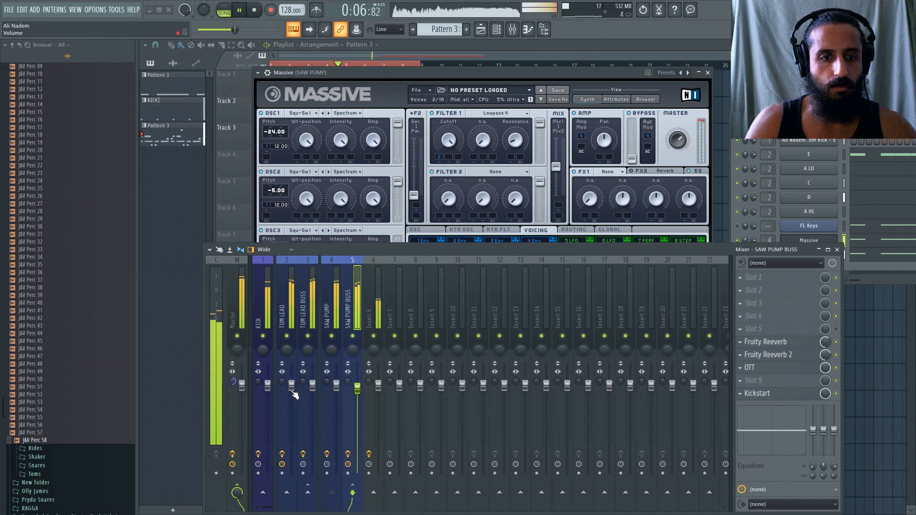
drag(378, 386, 378, 472)
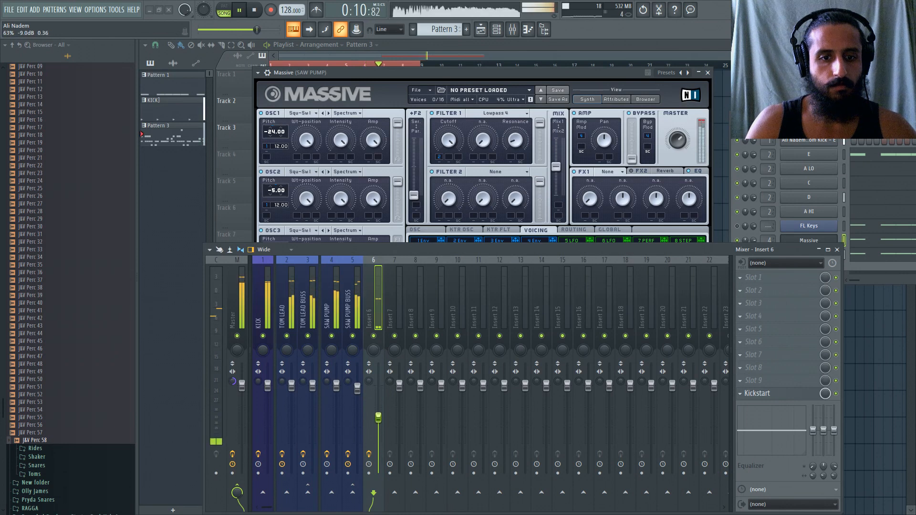
drag(378, 417, 378, 389)
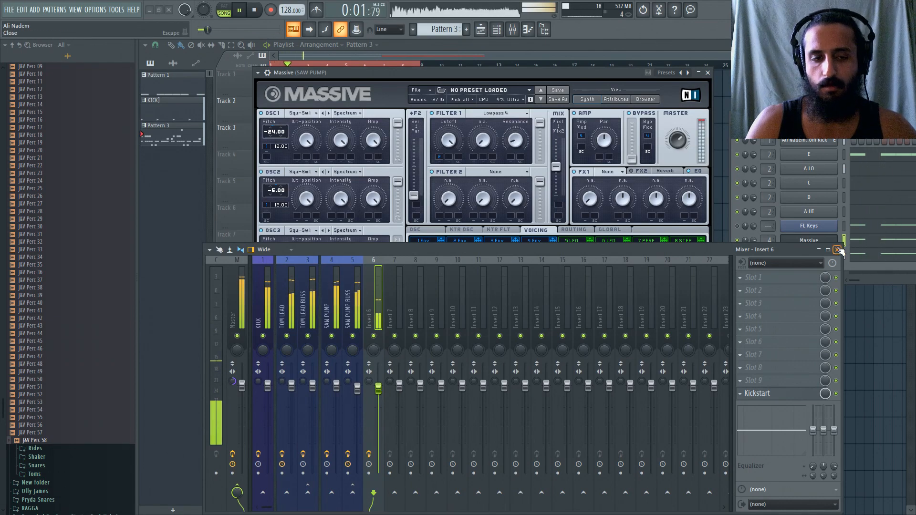
Add Fruity Fast Dist to slot 1 of Insert 6, set its threshold to about 40%, and stop playback.
click(746, 281)
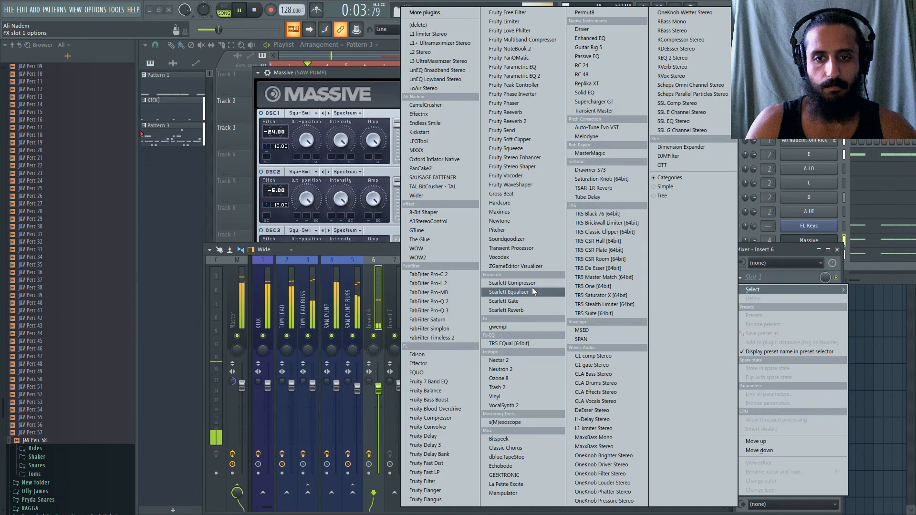
click(448, 461)
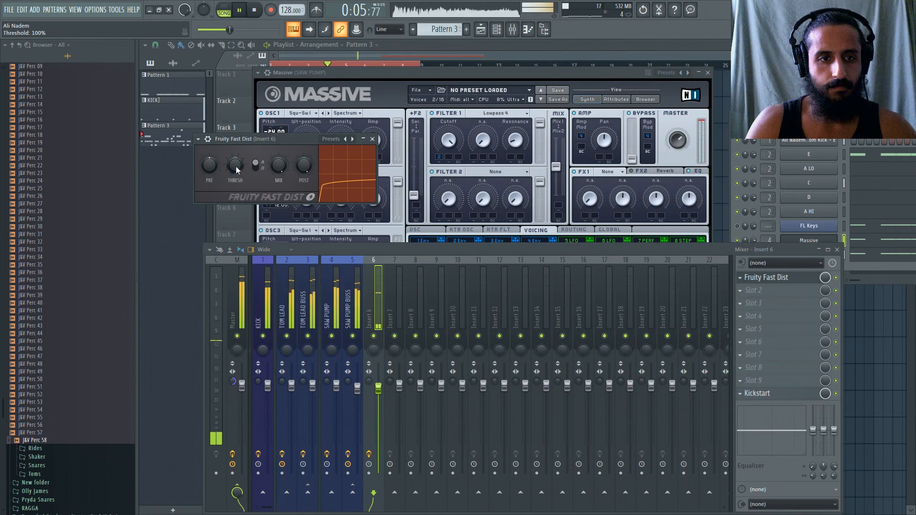
mouse_move(235, 166)
mouse_down()
mouse_move(236, 186)
mouse_move(235, 157)
mouse_up()
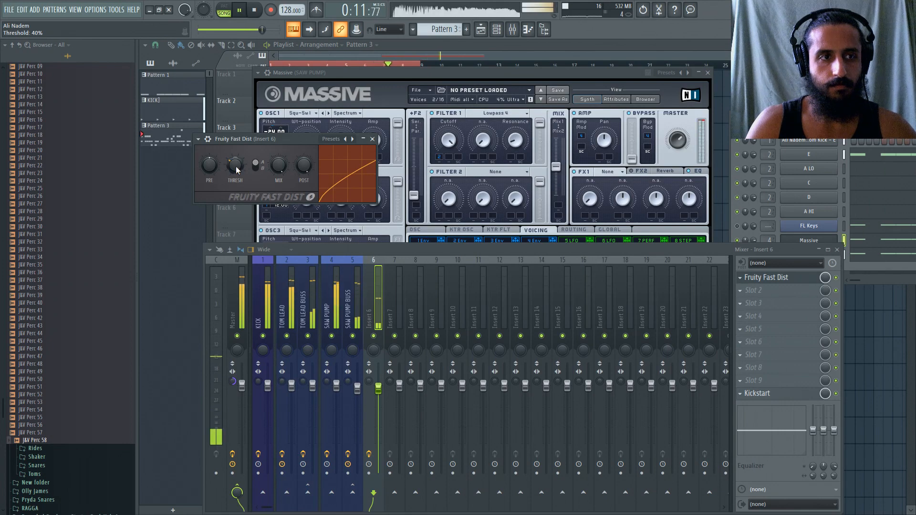
click(328, 315)
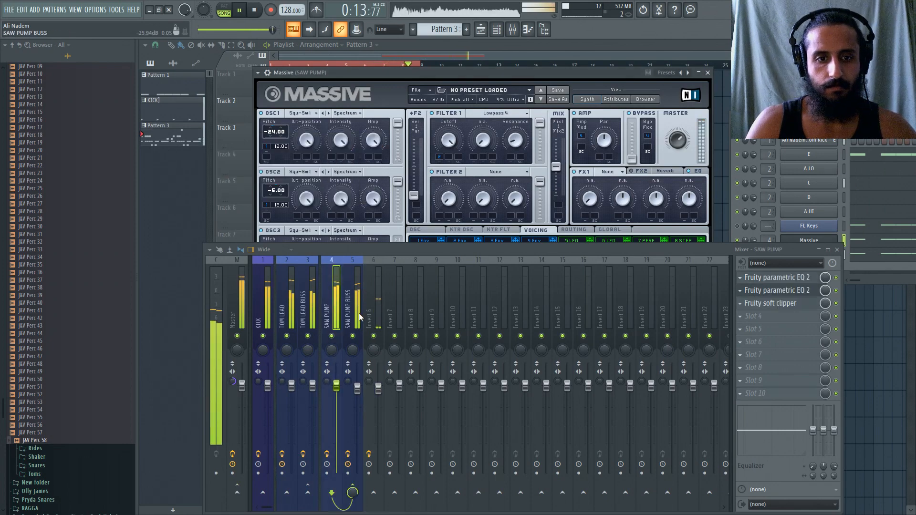
click(367, 316)
key(space)
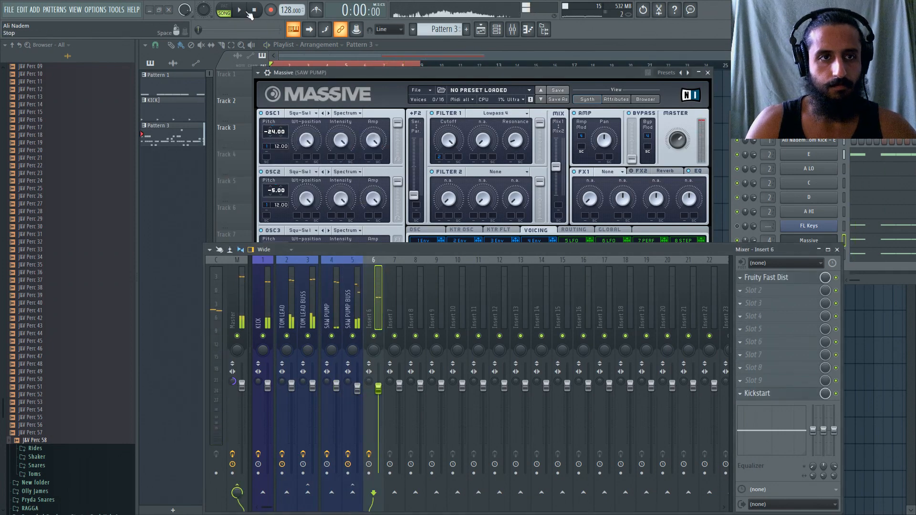
Add Fruity Parametric EQ 2 to slot 3 of Insert 6, move the mixer clear of the EQ, and start playback.
click(754, 305)
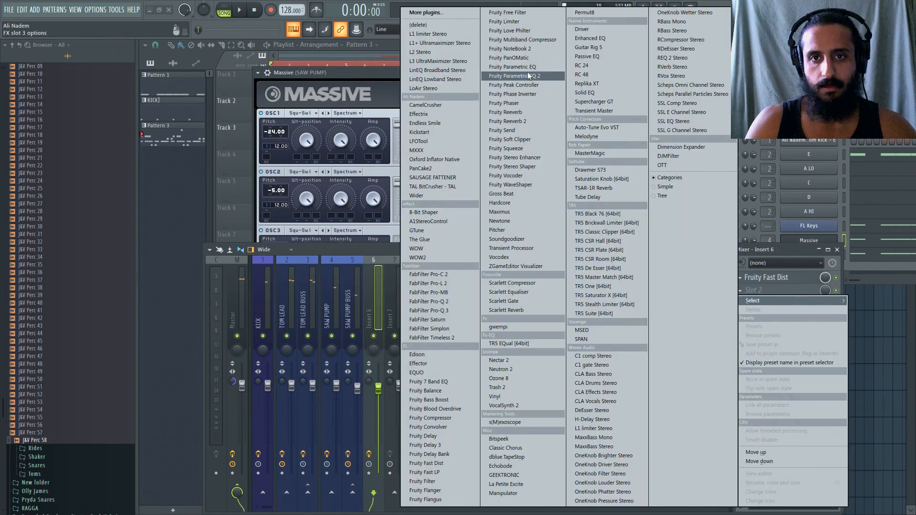
click(410, 211)
drag(380, 247, 390, 345)
key(space)
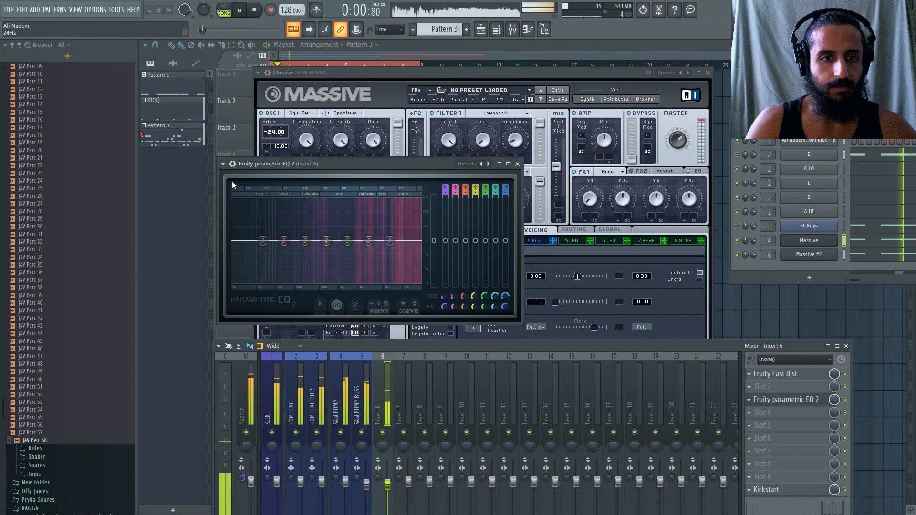
Load the 20Hz + 18kHz cut preset in Insert 6's EQ, raise its high-pass cutoff into the bass range, and close it.
click(222, 164)
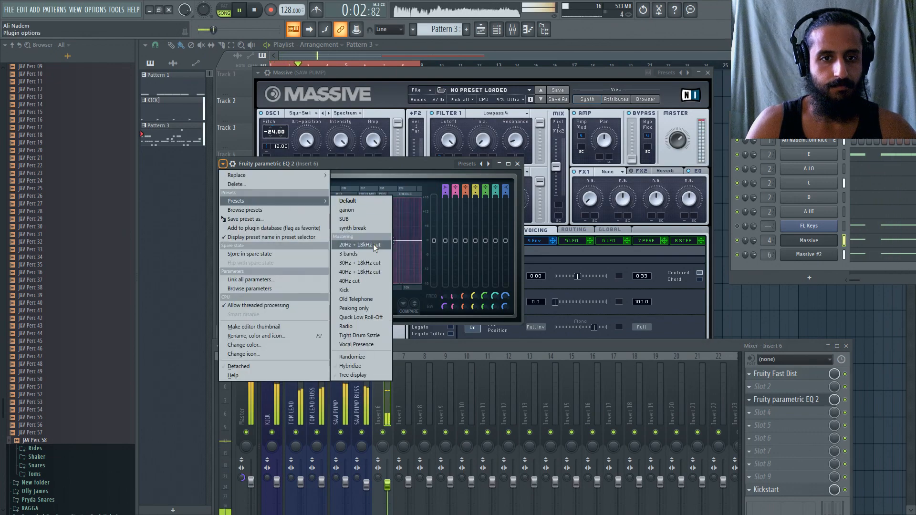
click(337, 227)
drag(237, 245, 280, 241)
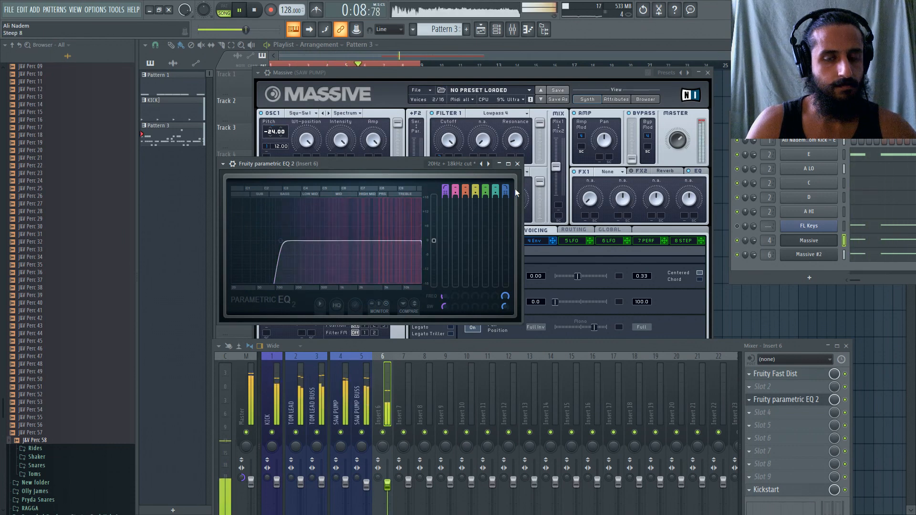
click(518, 164)
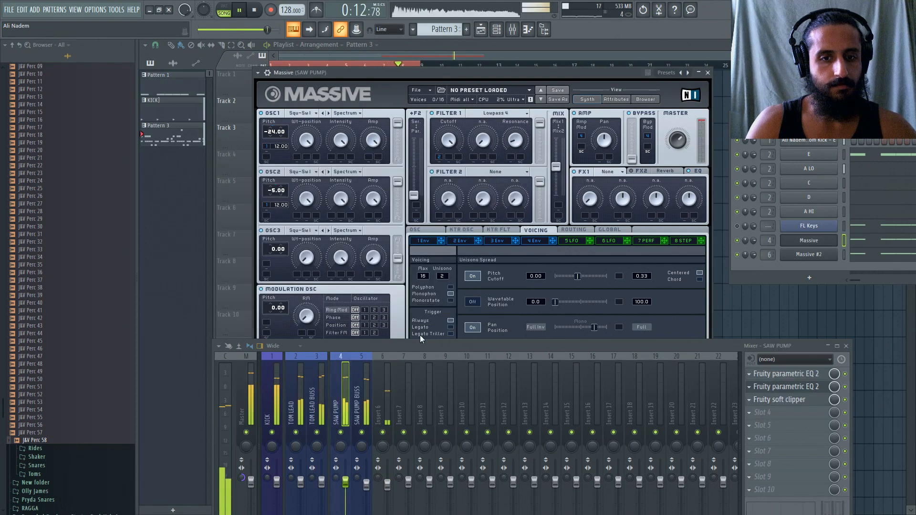
Reopen the Fruity Parametric EQ 2 on Insert 6, raise its band 1 high-pass cutoff to about 151 Hz, and close it.
drag(420, 343, 483, 151)
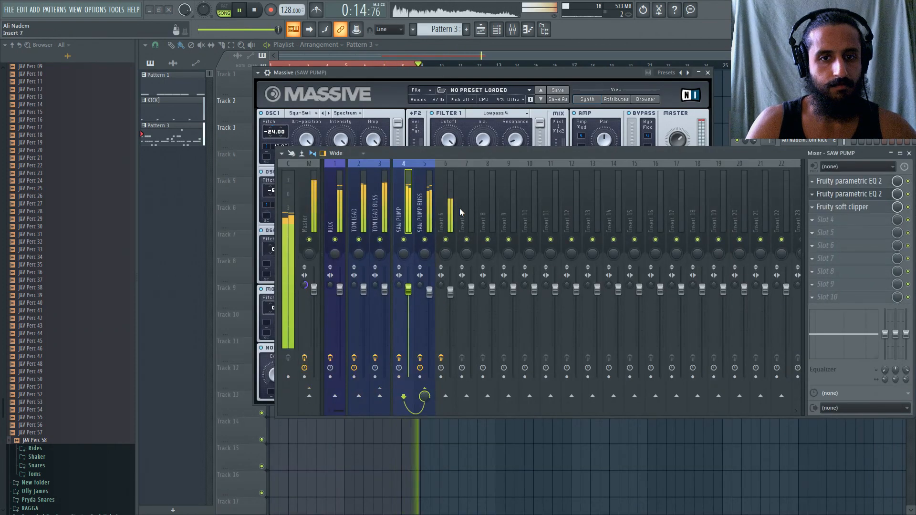
click(457, 210)
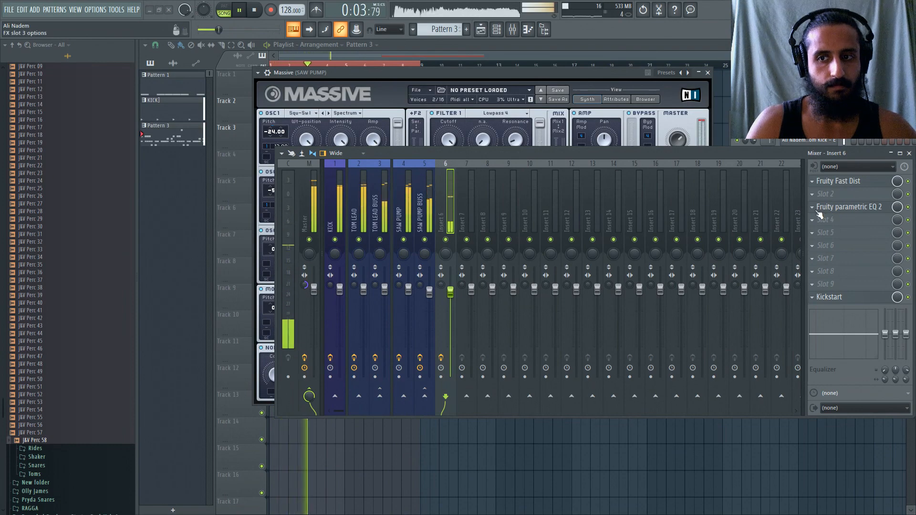
click(844, 206)
drag(387, 154, 495, 351)
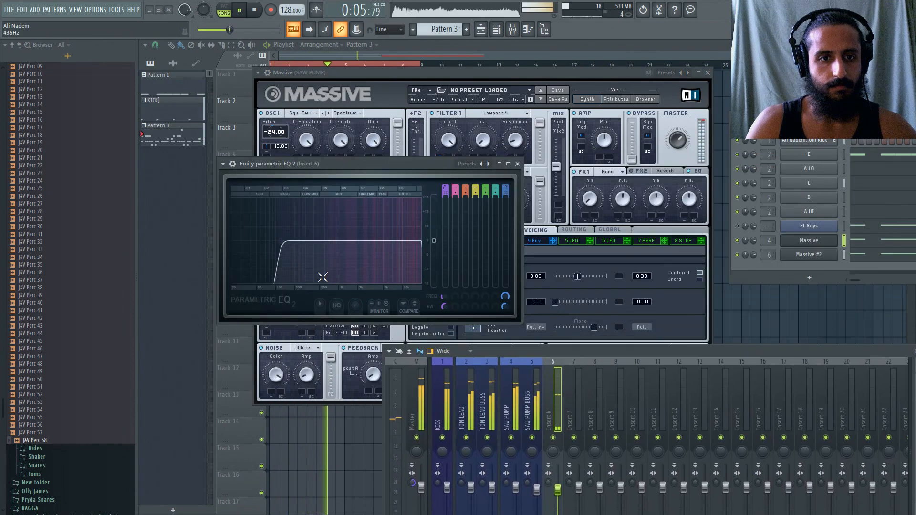
drag(280, 240, 287, 240)
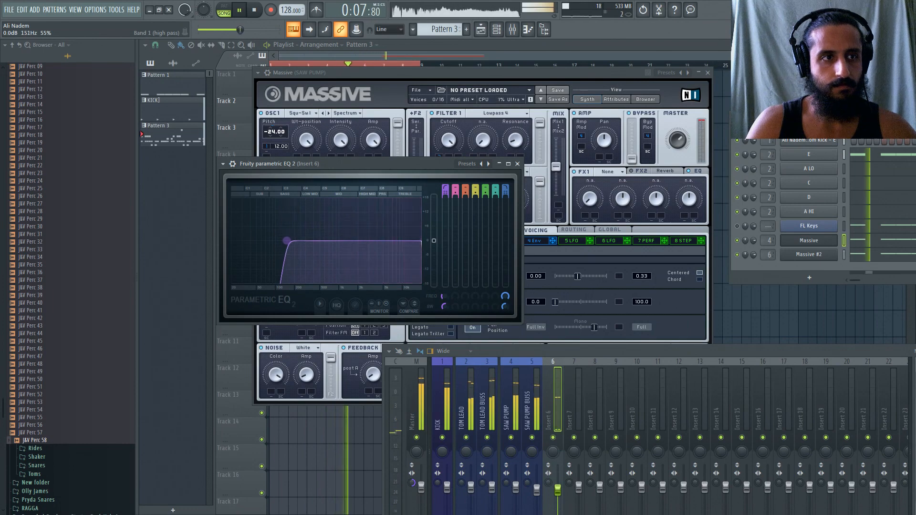
click(518, 165)
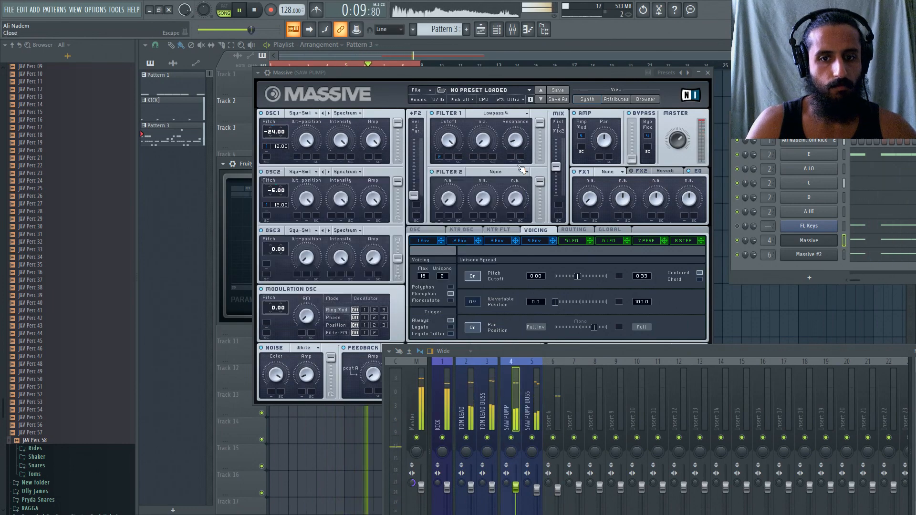
Stop playback, add Fruity Parametric EQ 2 to slot 2 of the KICK mixer track, and move the mixer clear of it.
drag(535, 351, 380, 159)
click(289, 204)
key(space)
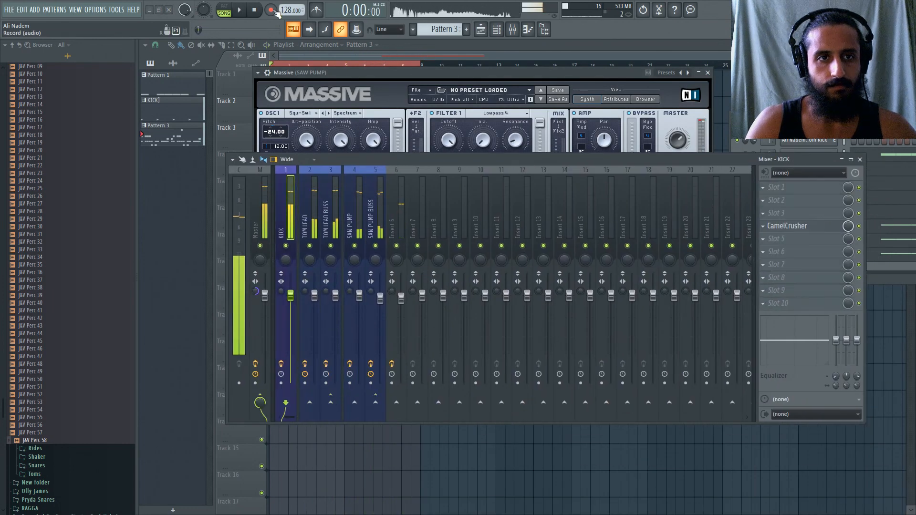
click(769, 201)
mouse_move(787, 212)
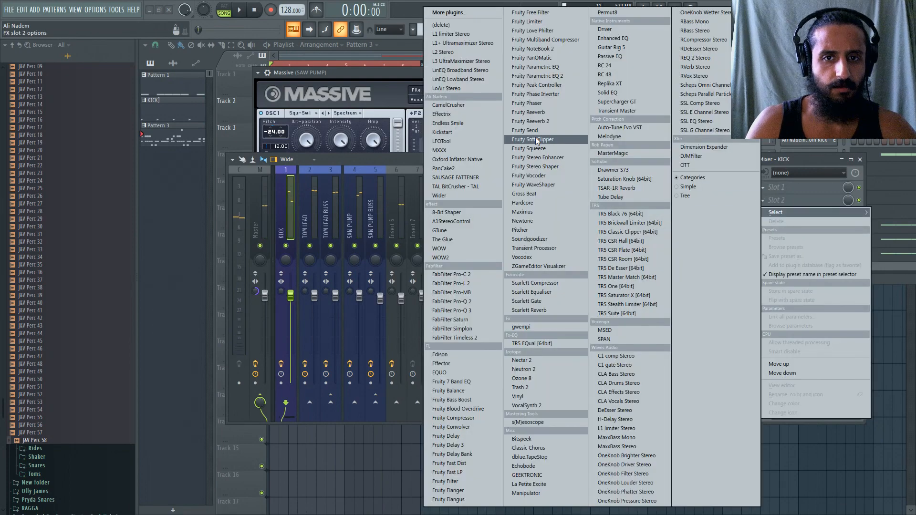
click(557, 76)
drag(459, 157, 536, 349)
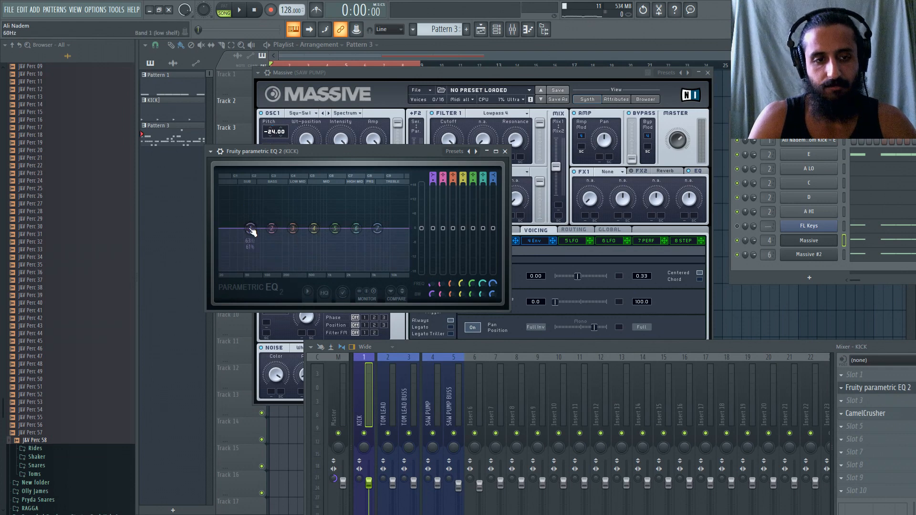
During playback, move the KICK EQ's band 1 low shelf to 20 Hz at 8.5 dB, and trim it to a slight boost.
key(space)
drag(251, 230, 220, 208)
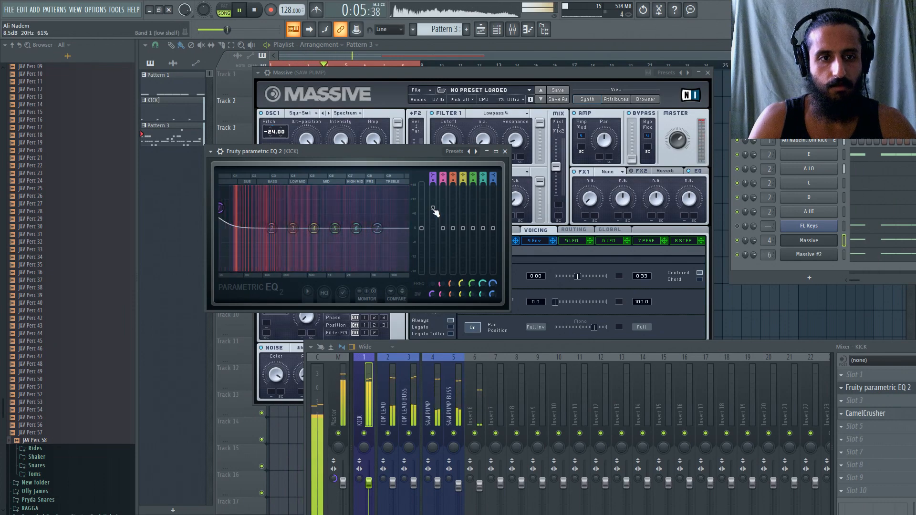
drag(493, 345, 459, 316)
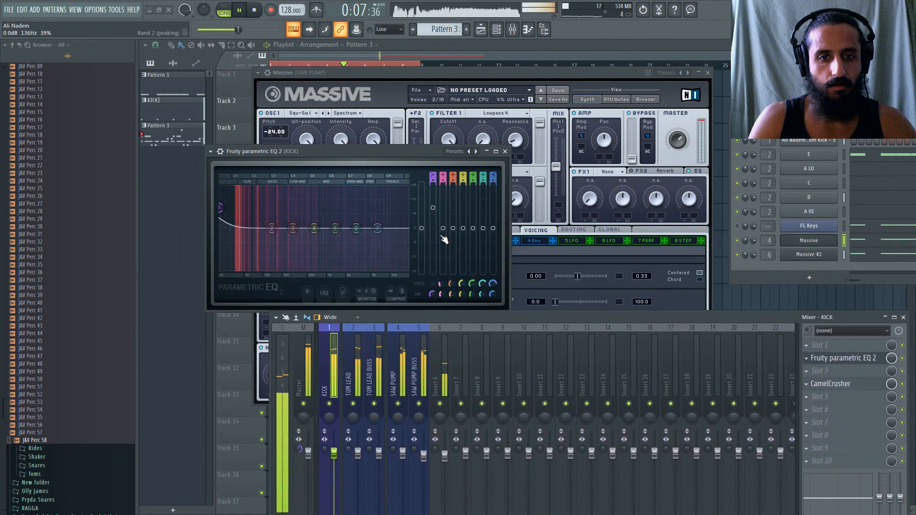
drag(433, 208, 433, 222)
Bring the mixer back into full view, stop playback, and reset the Master track's stereo separation.
drag(429, 315, 418, 134)
key(space)
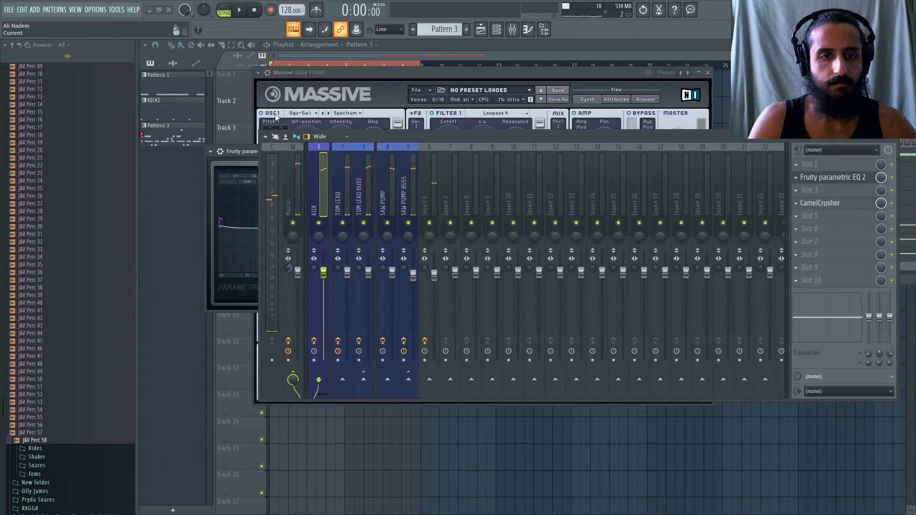
right_click(291, 268)
click(304, 273)
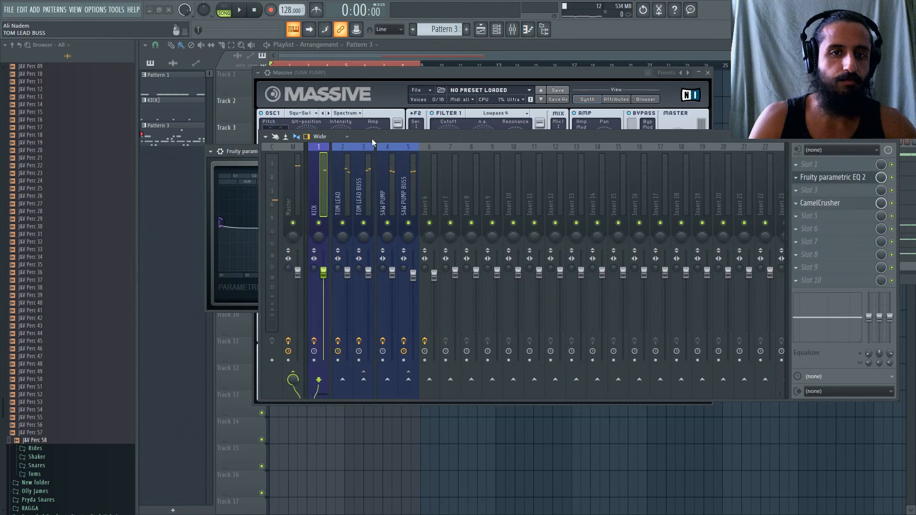
Move the mixer and channel rack so the arrangement is in view, and open the sample settings of channel E.
drag(372, 137, 368, 301)
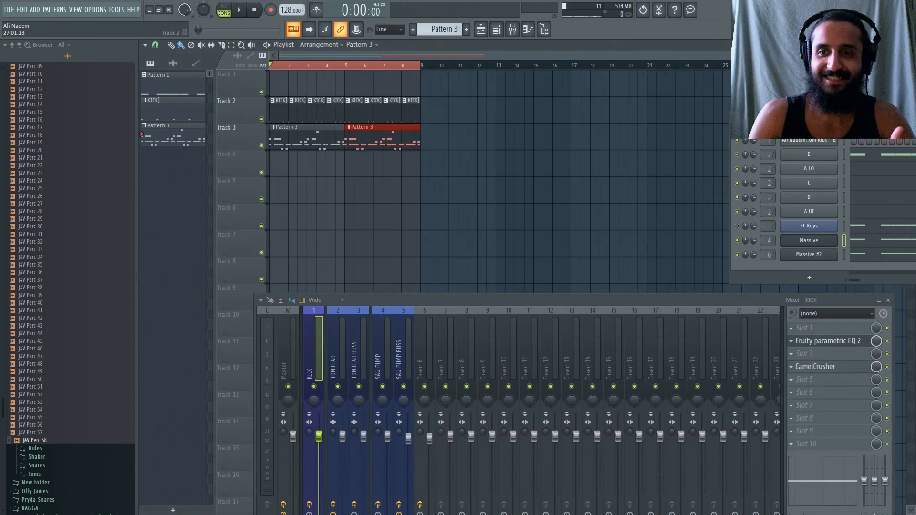
drag(761, 117, 508, 101)
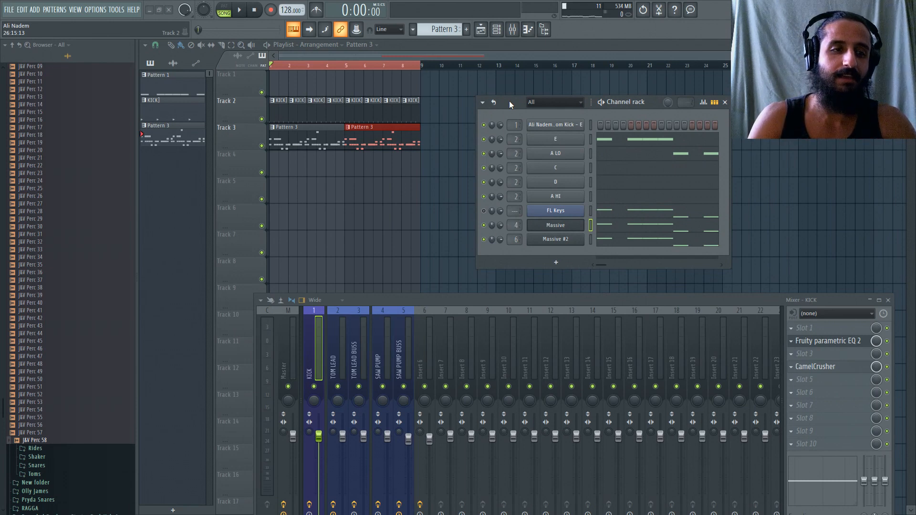
click(555, 139)
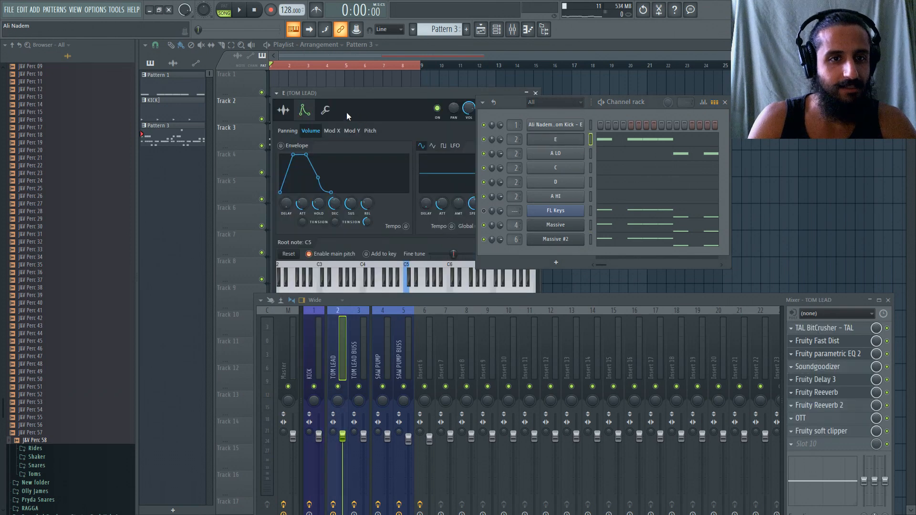
click(284, 111)
Browse to the Percussion folder of Jaxx & Vega Essentials Vol.1 and preview the J&V Perc 01 sample.
scroll(66, 193, up, 10)
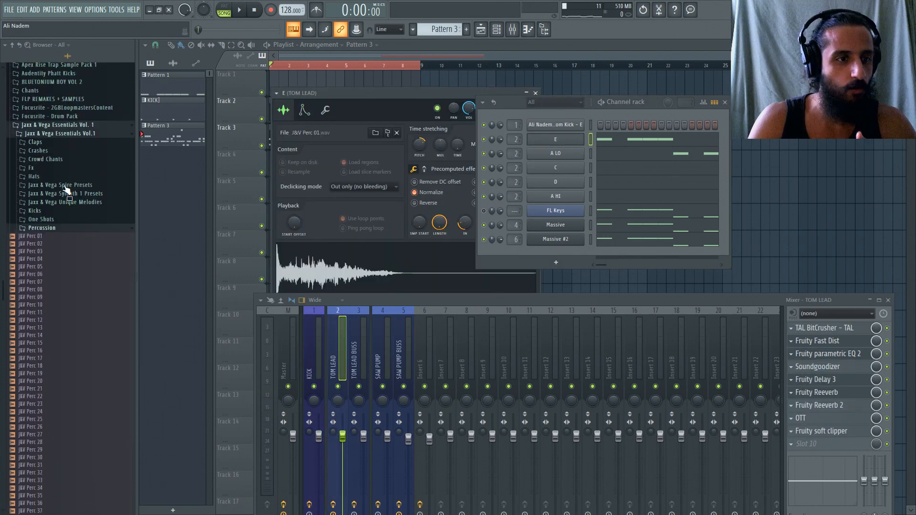
click(44, 227)
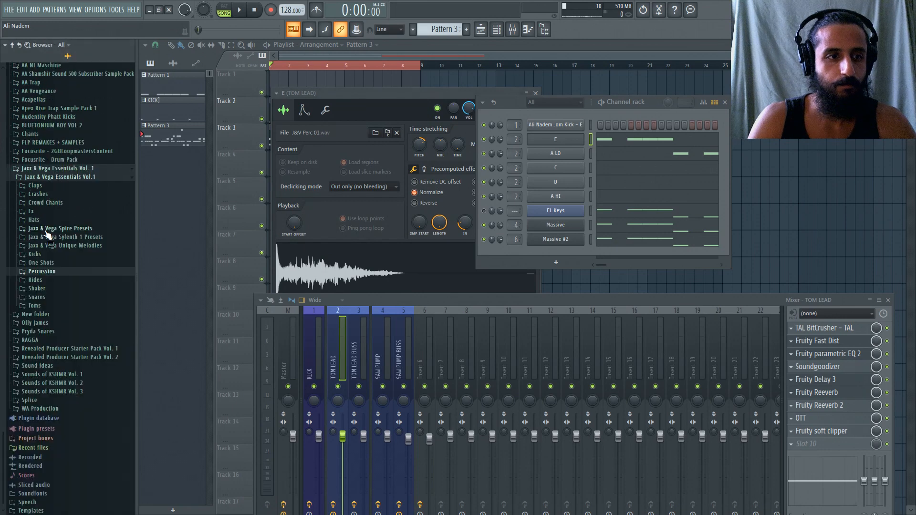
click(50, 271)
click(52, 279)
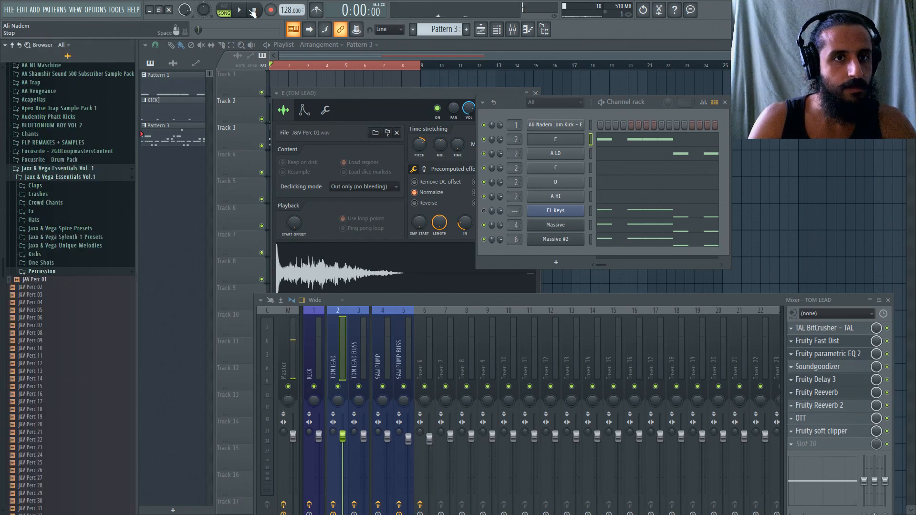
Preview the J&V Perc 01 sample again, and play through the arrangement with the playlist brought in front of channel E's settings.
click(58, 282)
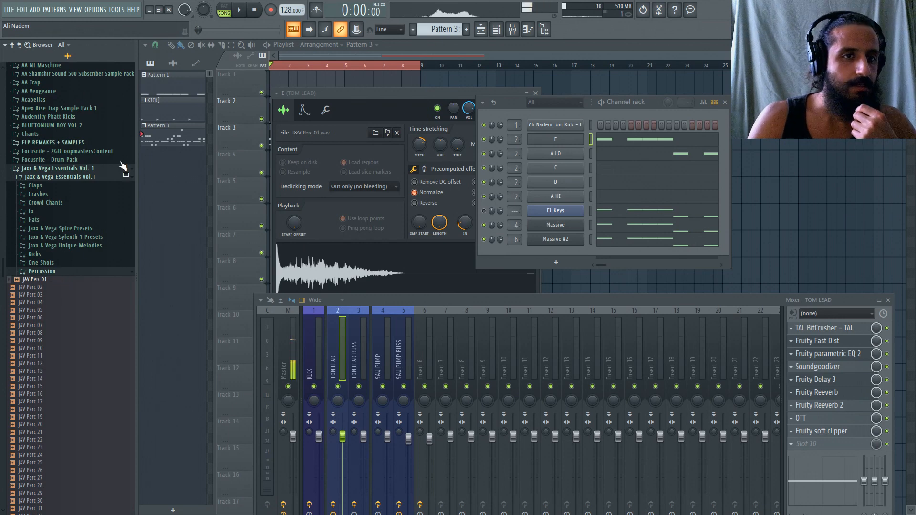
click(241, 10)
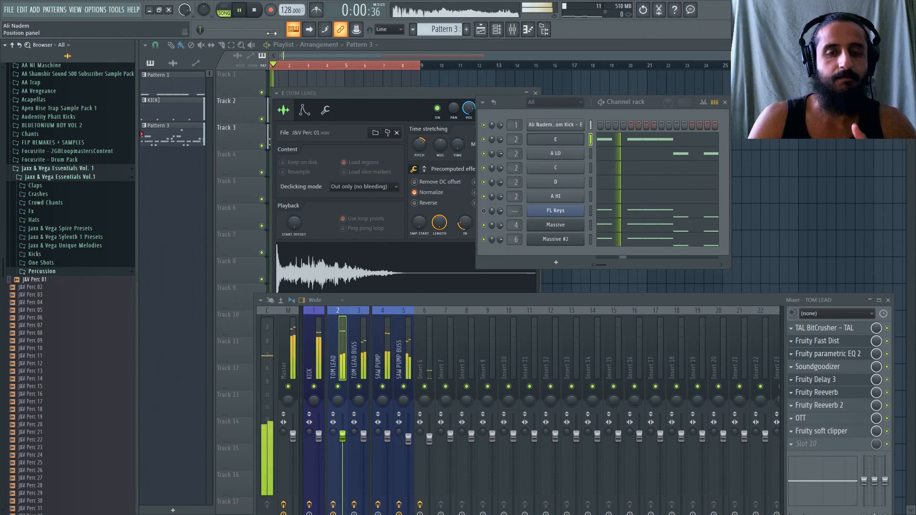
click(417, 54)
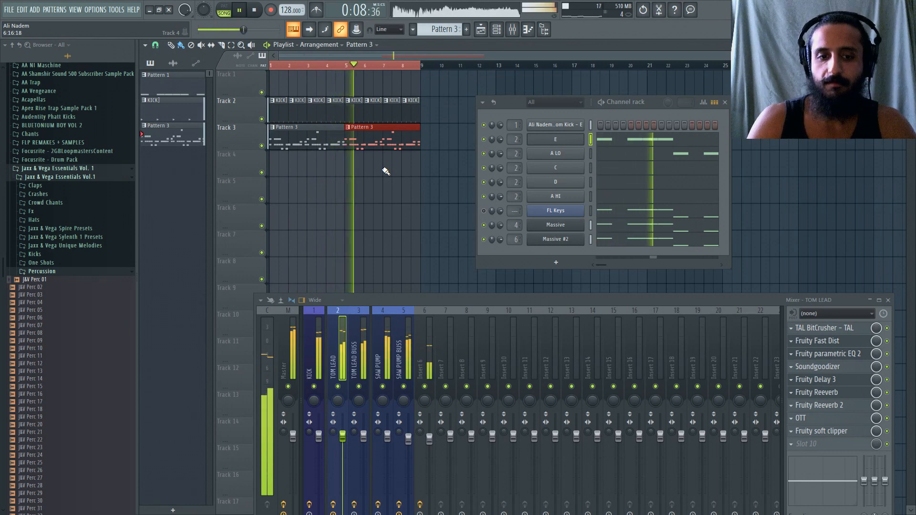
click(256, 10)
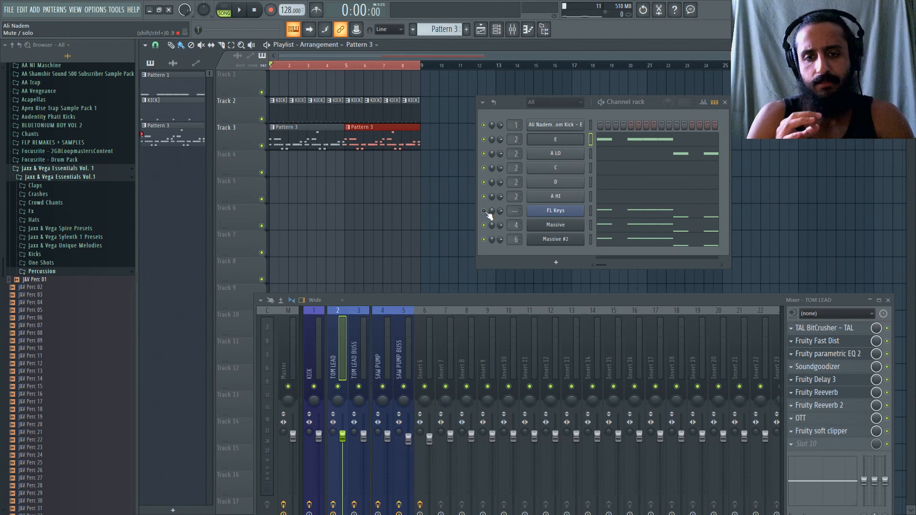
Open channel C's sample settings clear of the channel rack, and switch the precomputed effects to the page with boost, EQ and reverb.
click(557, 170)
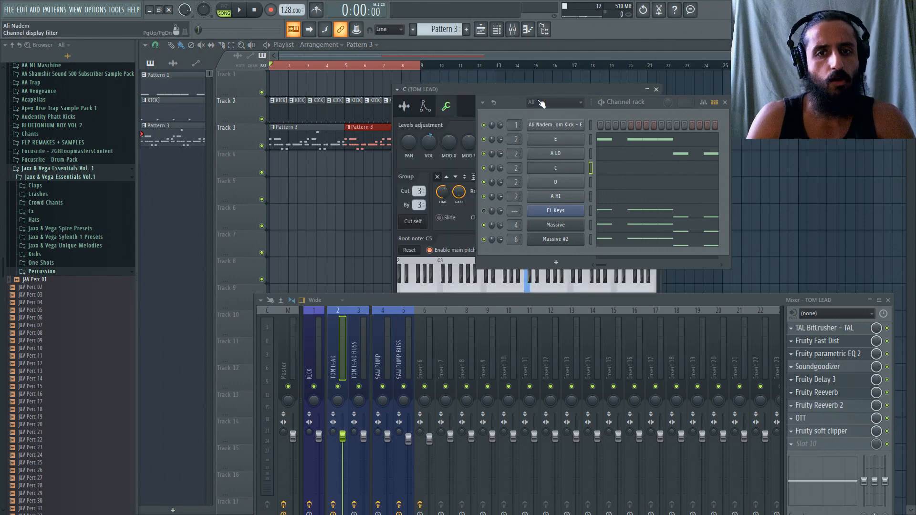
drag(518, 103, 734, 160)
click(407, 106)
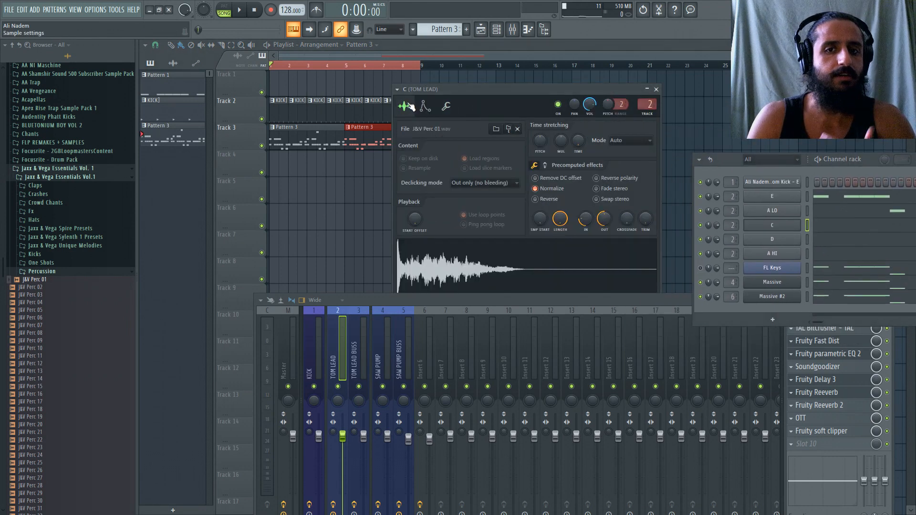
click(550, 165)
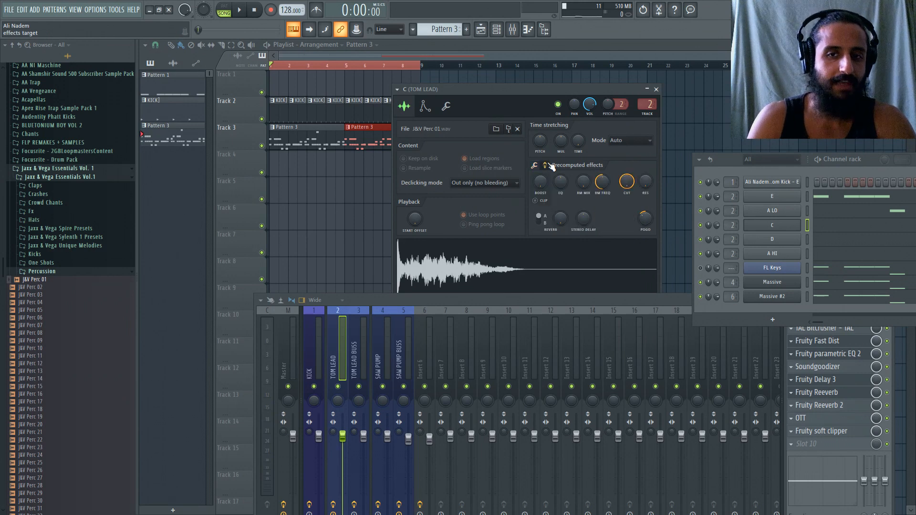